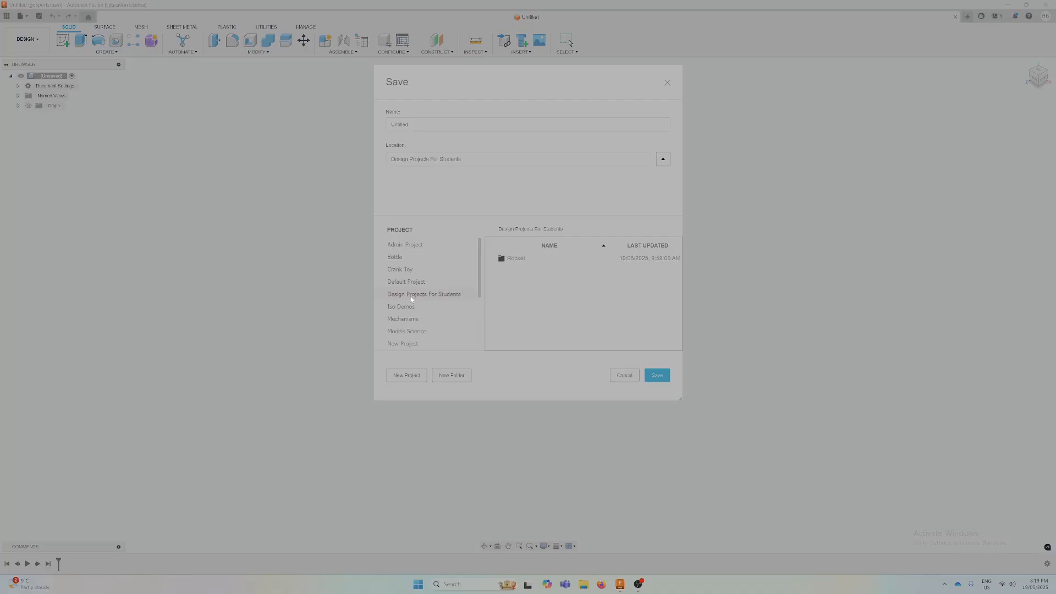
Save the design as Cute Rocket Eldritch Horror 2 Demo in the Rocket folder of the Design Projects For Students project
{"action": "double_click", "coordinate": [524, 260]}
{"action": "left_click", "coordinate": [442, 128]}
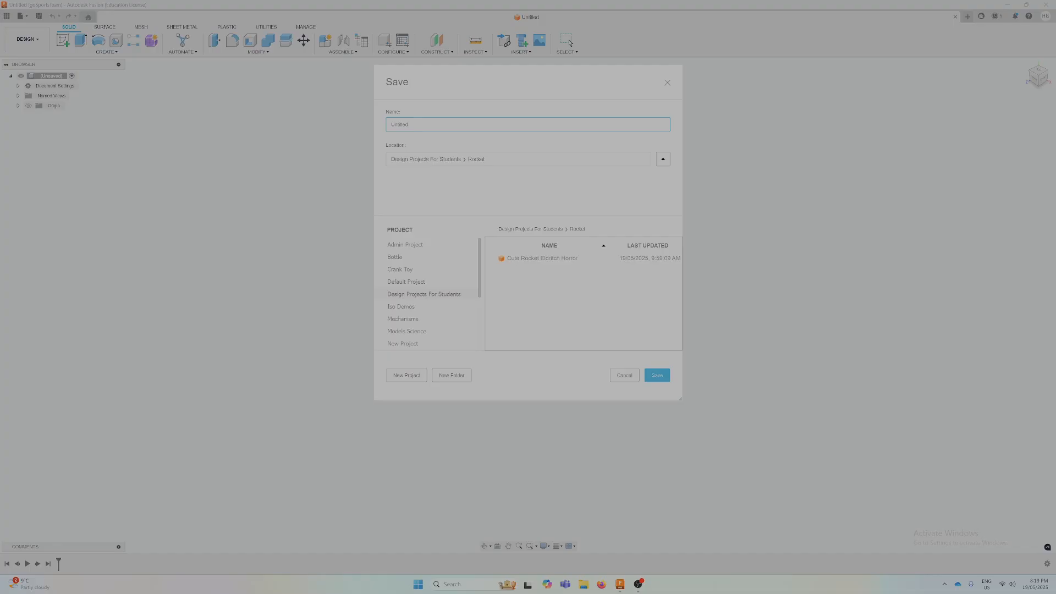
{"action": "key", "text": "ctrl+a"}
{"action": "type", "text": "Cute Rocket Eldritch Horror 2 Demo"}
{"action": "left_click", "coordinate": [659, 376]}
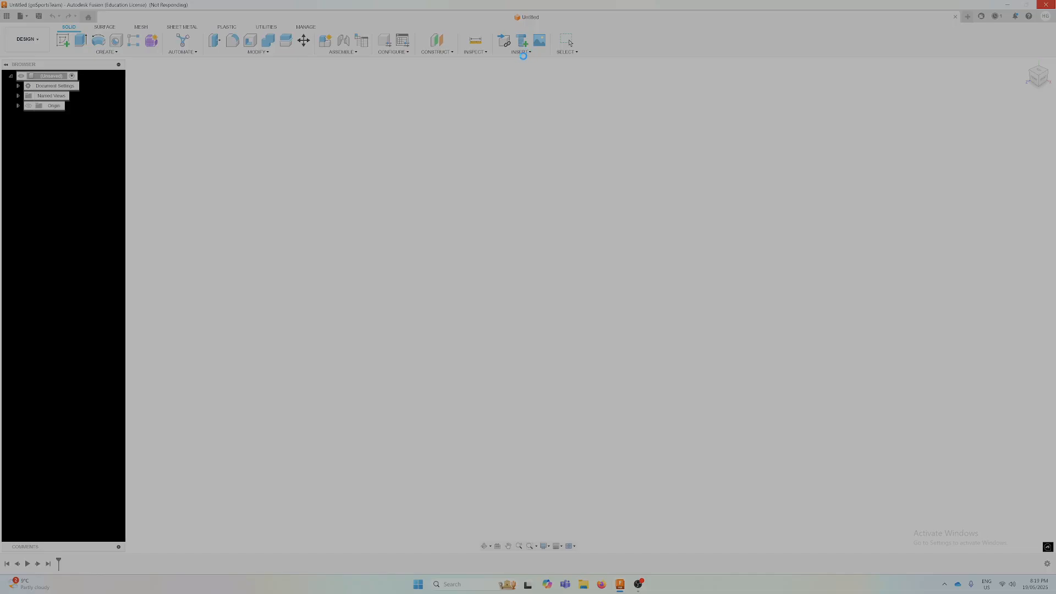
Load Rocket Scale Drawing.jpg from the computer's Mechanics > Drinky Bird Project folder as the image for a new canvas
{"action": "left_click", "coordinate": [531, 53]}
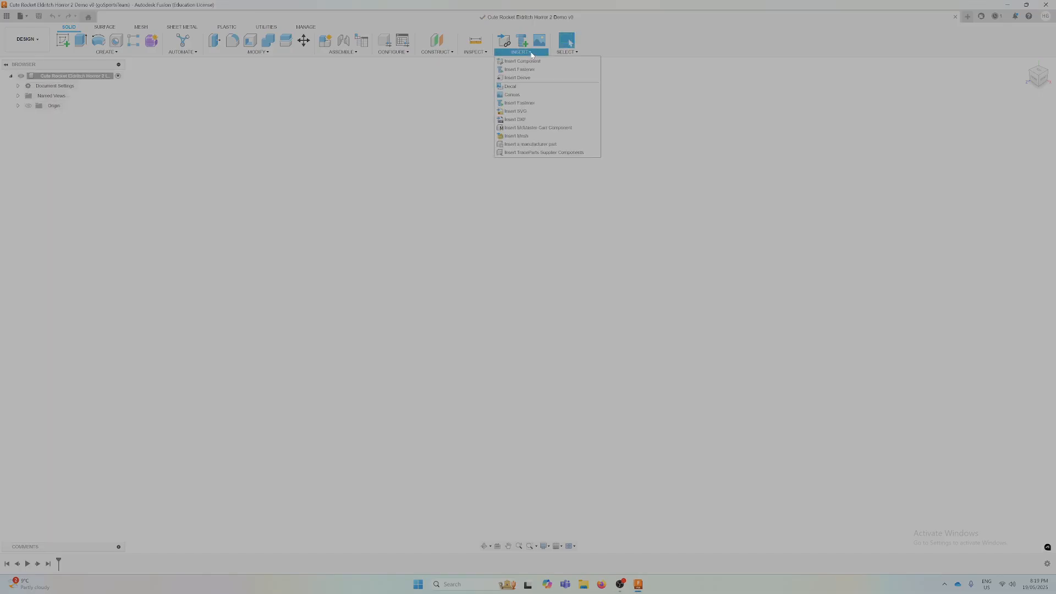
{"action": "left_click", "coordinate": [515, 95]}
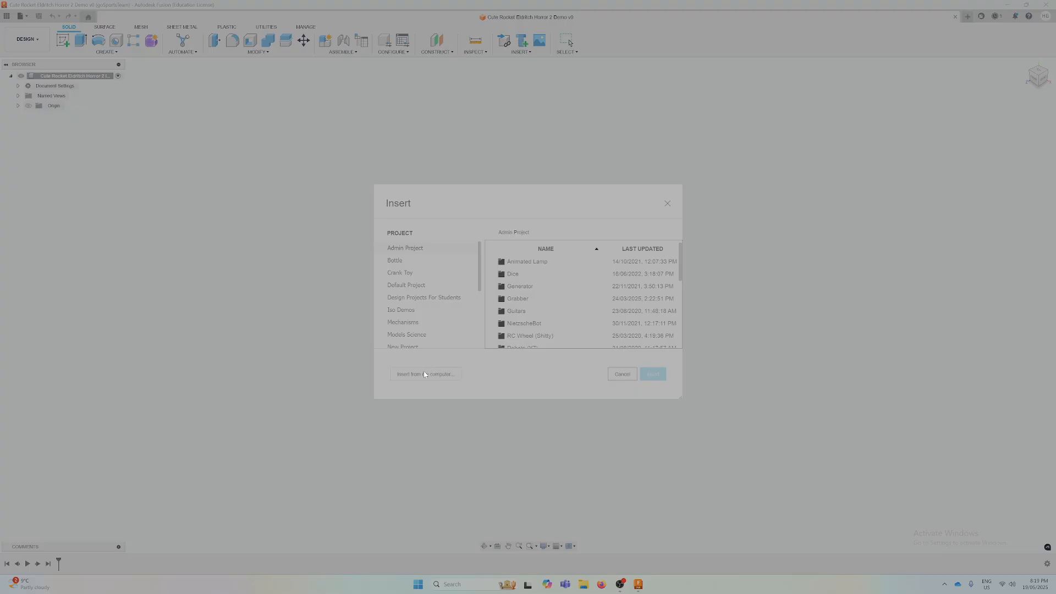
{"action": "left_click", "coordinate": [424, 373]}
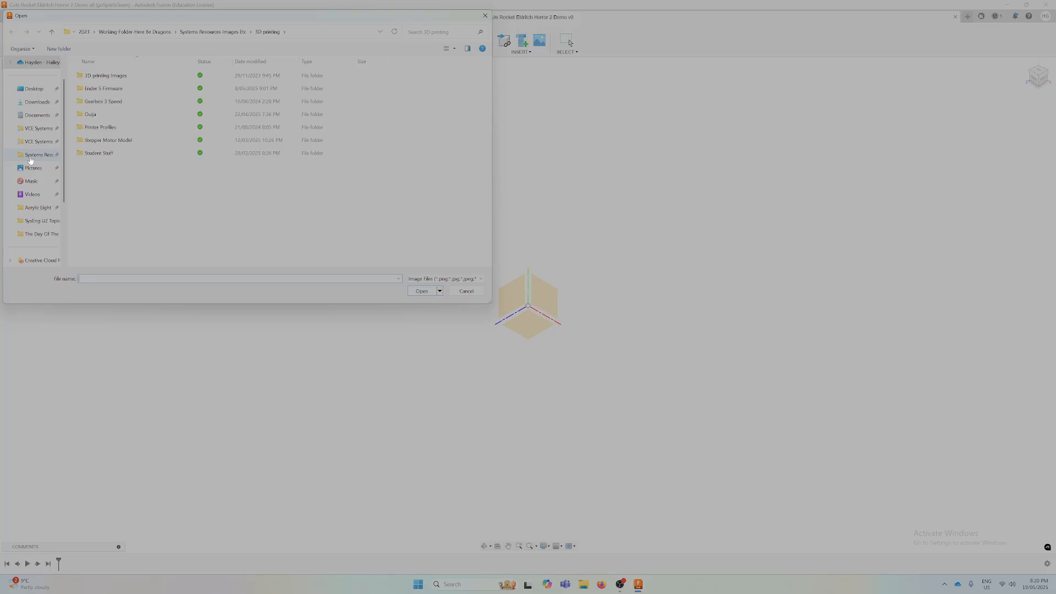
{"action": "left_click", "coordinate": [31, 160]}
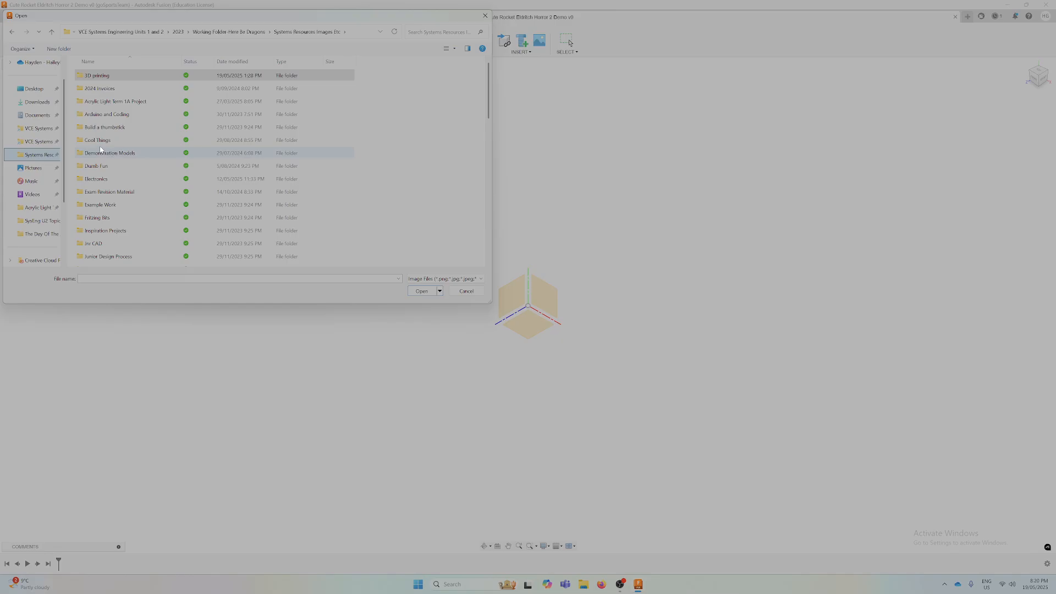
{"action": "left_click", "coordinate": [100, 142]}
{"action": "key", "text": "m"}
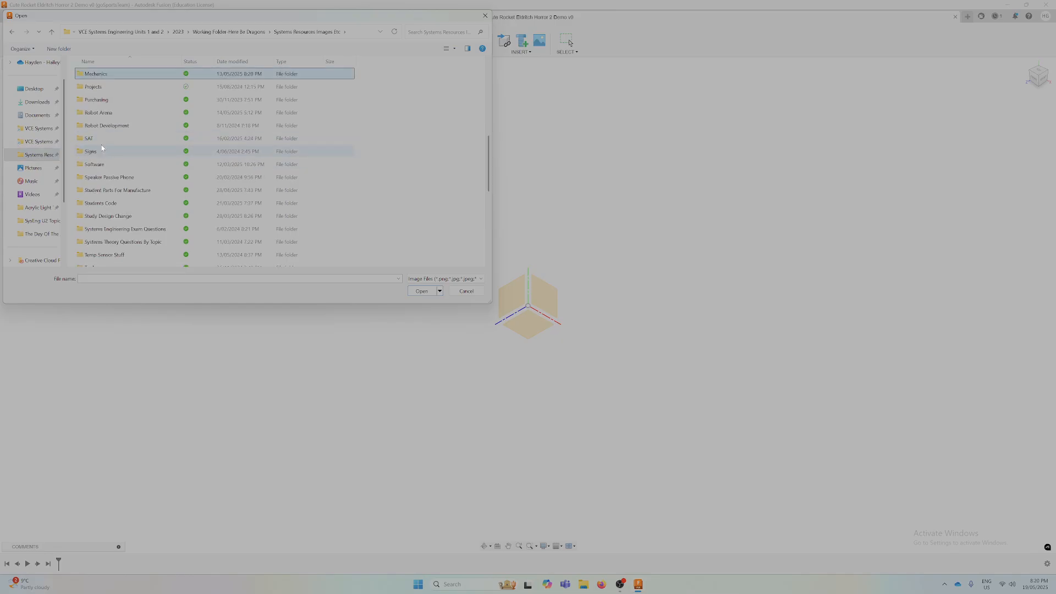
{"action": "double_click", "coordinate": [95, 73]}
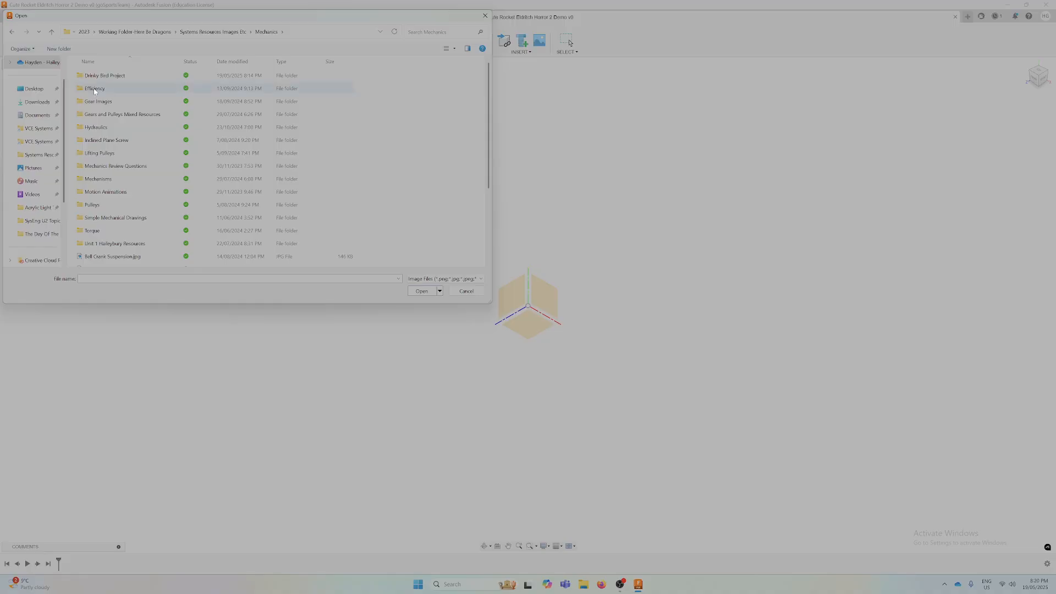
{"action": "double_click", "coordinate": [98, 76]}
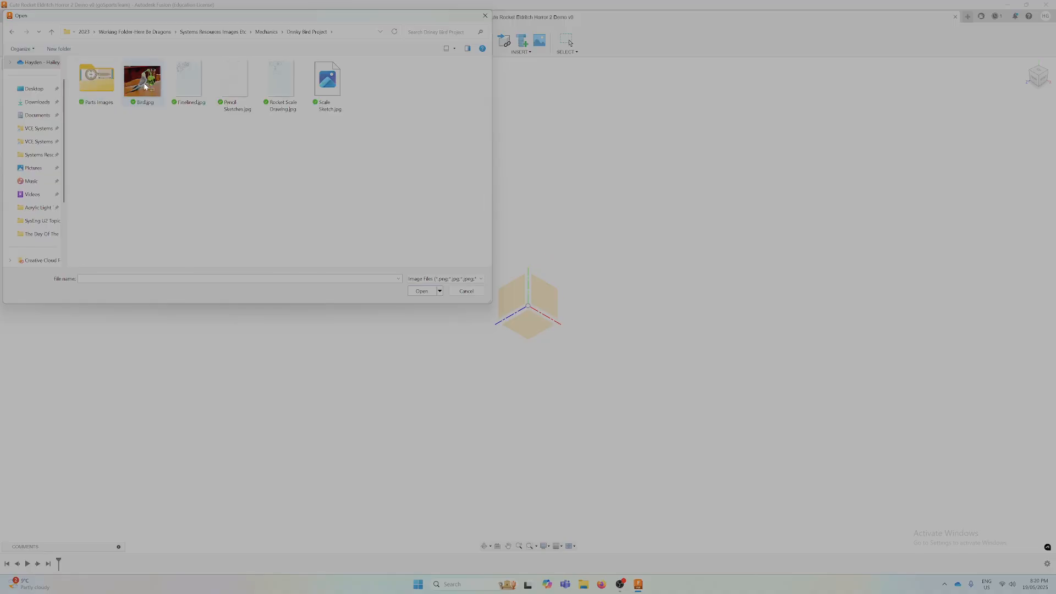
{"action": "double_click", "coordinate": [277, 92]}
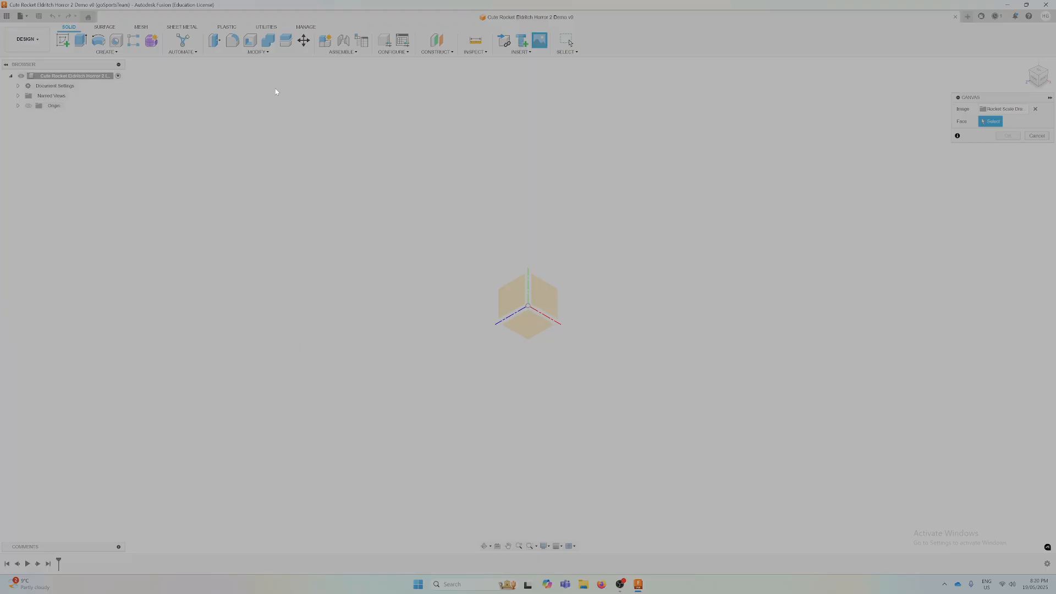
Place the rocket drawing canvas on the XY plane with default settings and view it from the front
{"action": "left_click", "coordinate": [545, 294]}
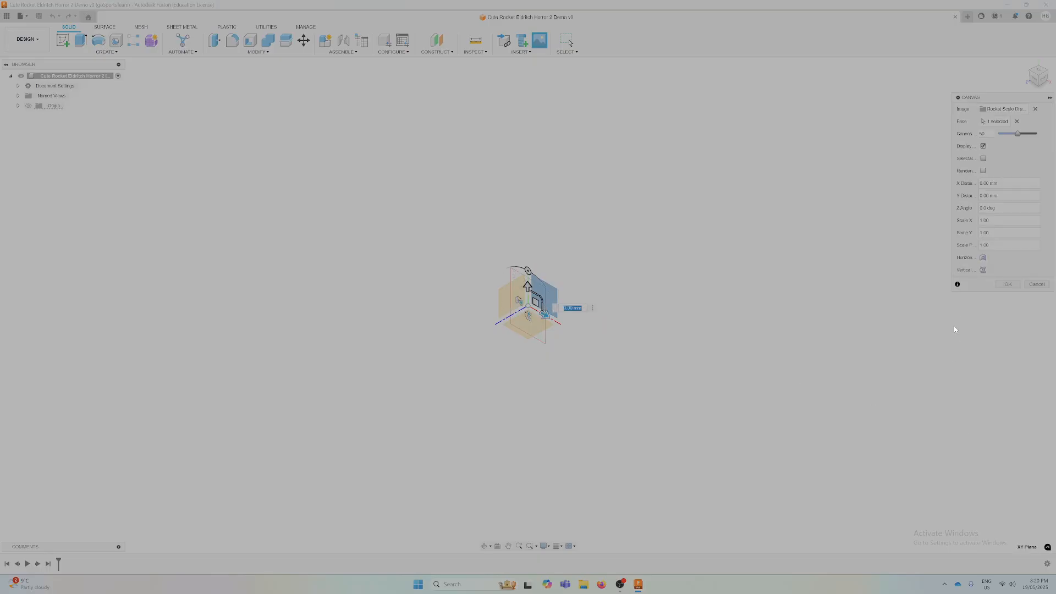
{"action": "left_click", "coordinate": [1008, 284]}
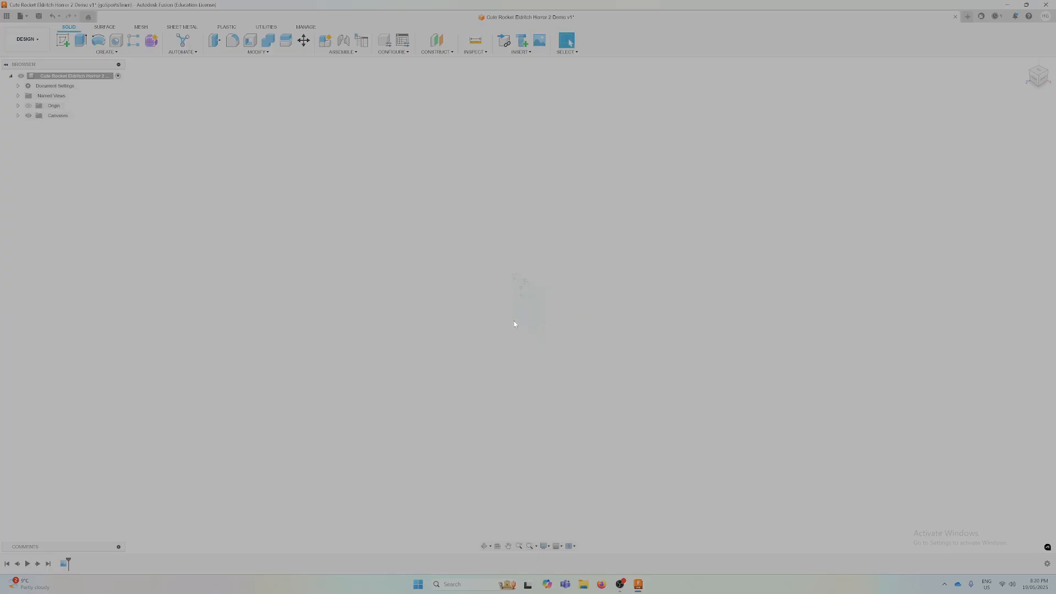
{"action": "scroll", "coordinate": [542, 288], "scroll_direction": "up", "scroll_amount": 5}
{"action": "left_click", "coordinate": [1033, 80]}
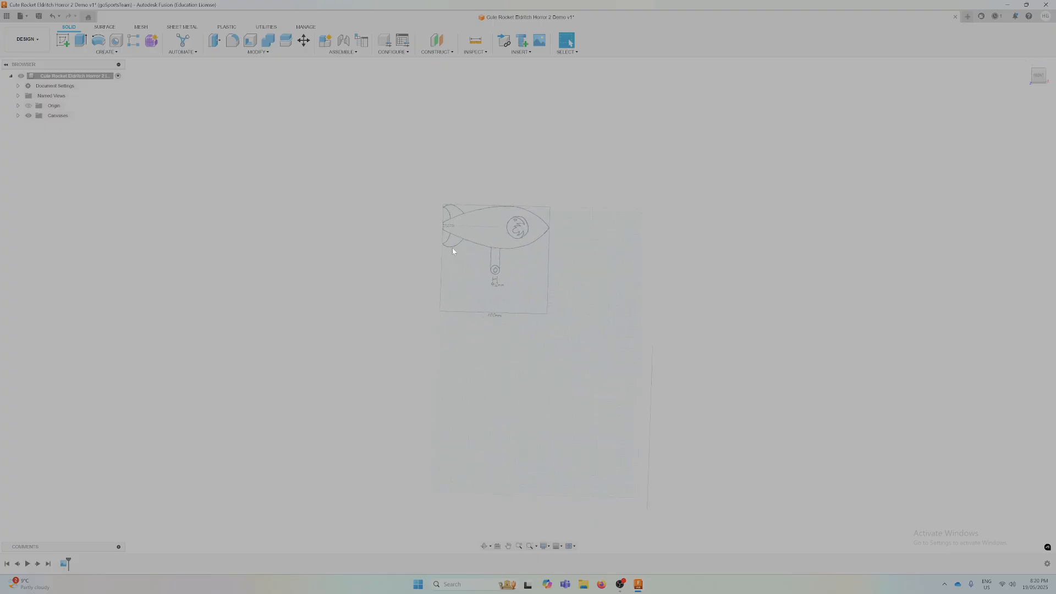
{"action": "right_click", "coordinate": [566, 323]}
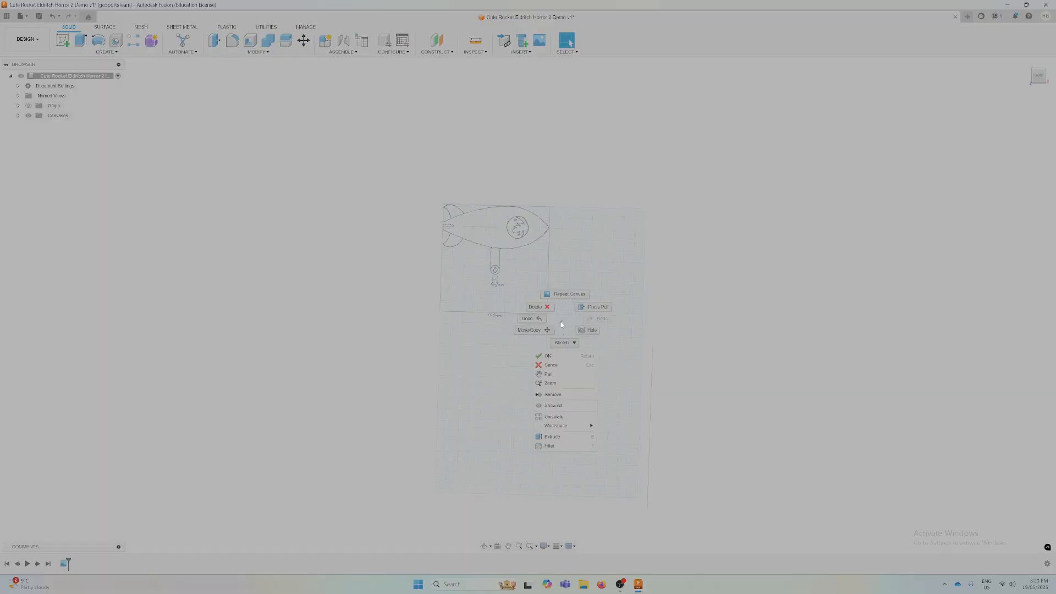
{"action": "left_click", "coordinate": [544, 334]}
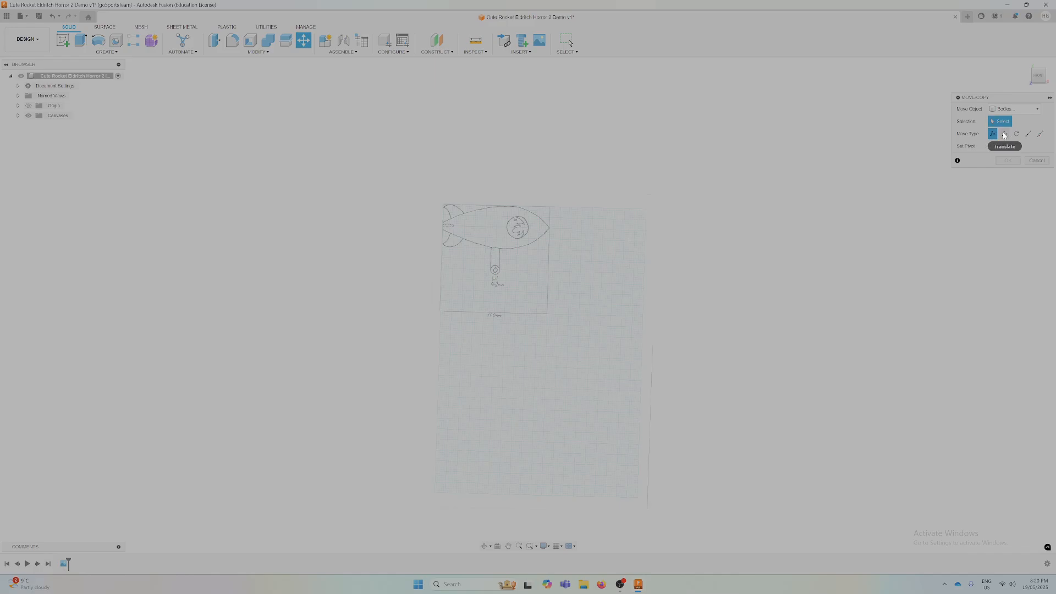
{"action": "left_click", "coordinate": [1024, 109]}
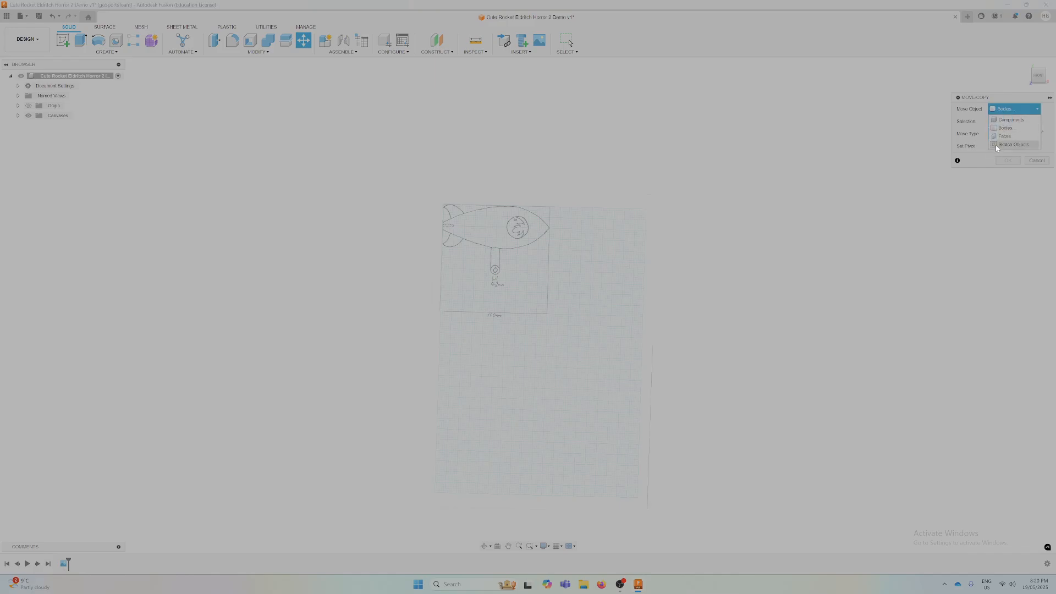
{"action": "key", "text": "Escape"}
{"action": "right_click", "coordinate": [537, 287]}
{"action": "left_click", "coordinate": [540, 282]}
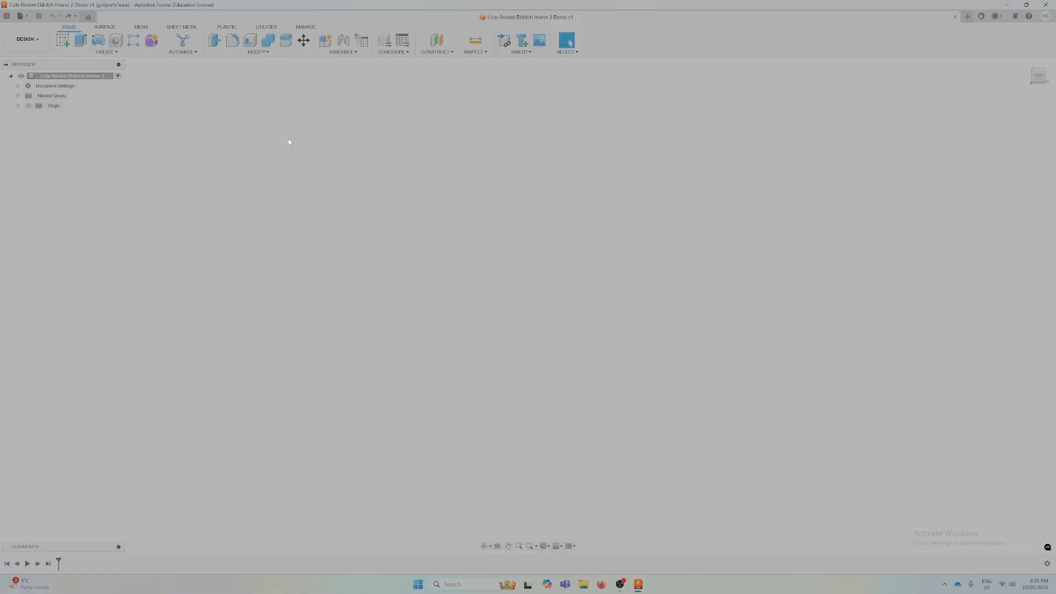
{"action": "left_click", "coordinate": [69, 15]}
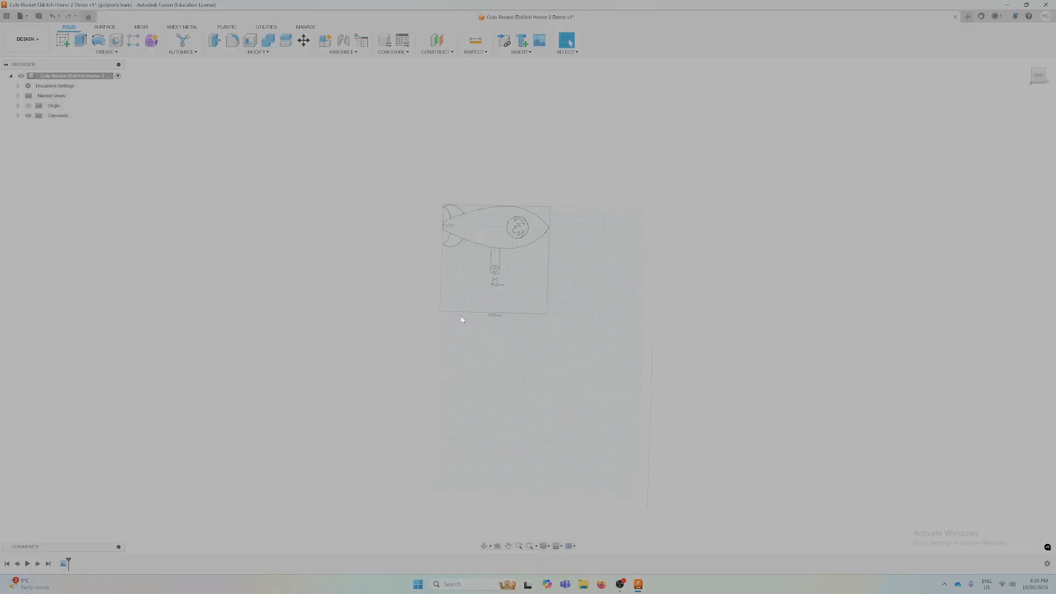
Edit the Rocket Scale Drawing canvas and set its Z angle to 2 degrees to straighten the drawing
{"action": "left_click", "coordinate": [18, 116]}
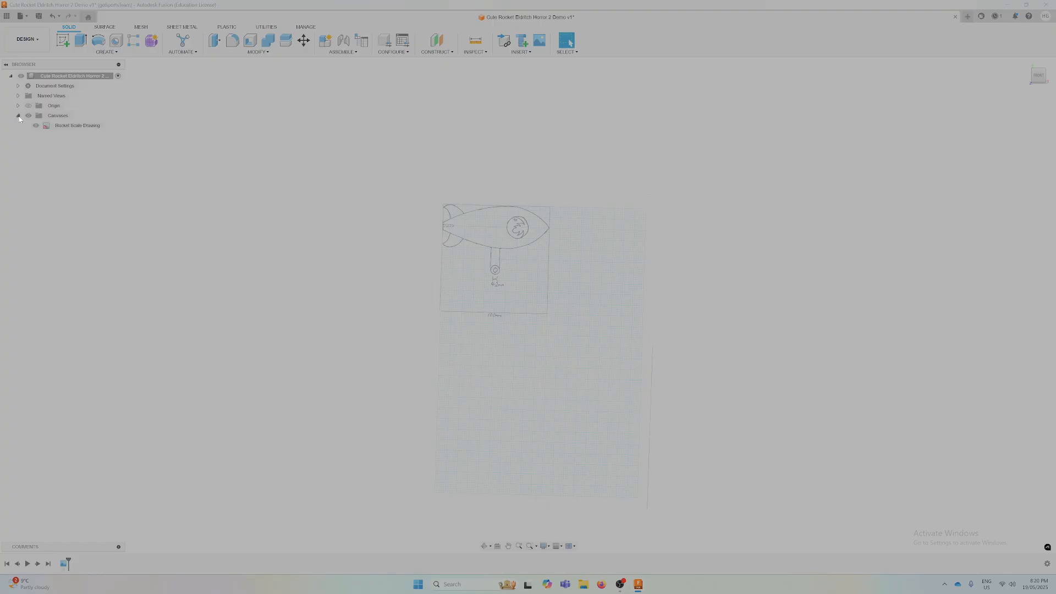
{"action": "right_click", "coordinate": [55, 127]}
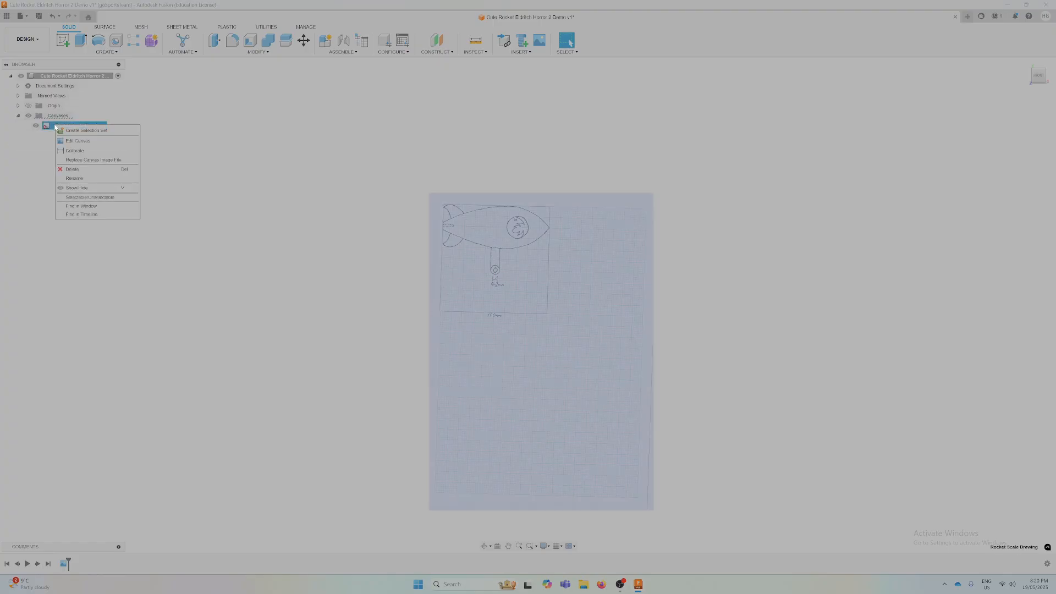
{"action": "left_click", "coordinate": [82, 142]}
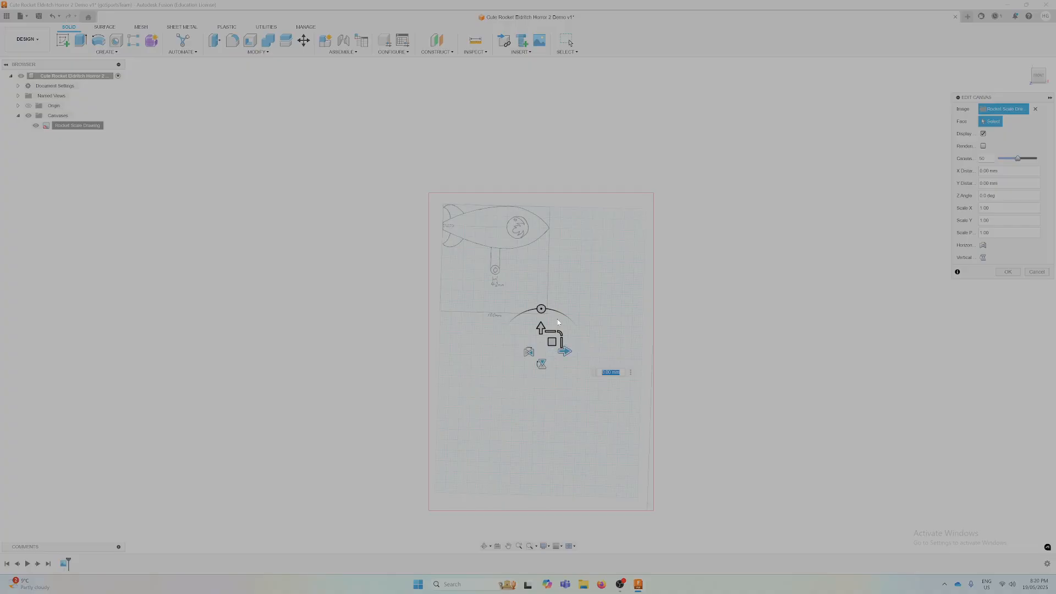
{"action": "left_click", "coordinate": [541, 309]}
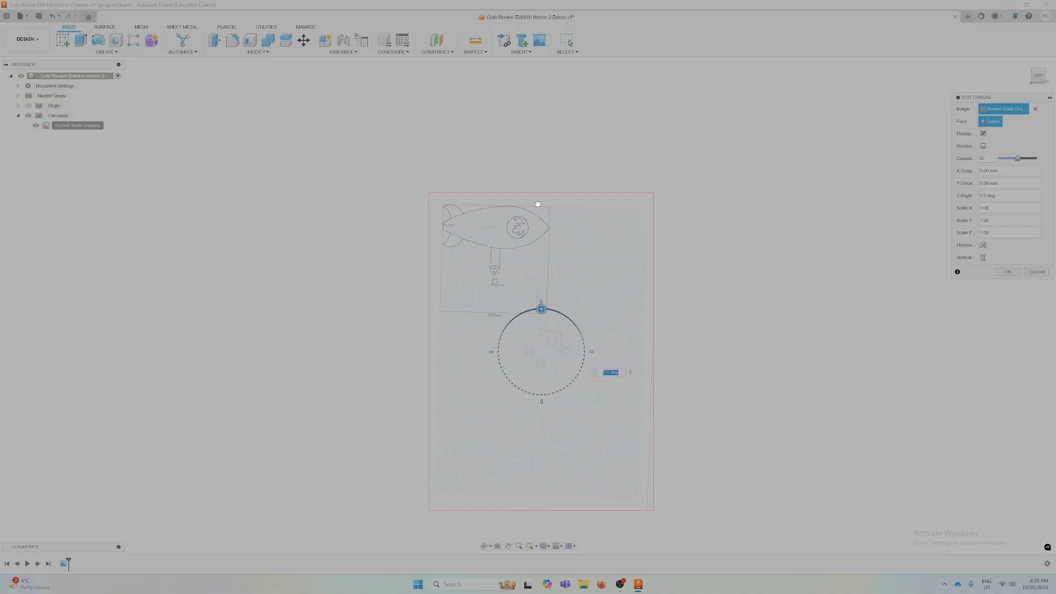
{"action": "left_click_drag", "start_coordinate": [538, 204], "coordinate": [531, 173]}
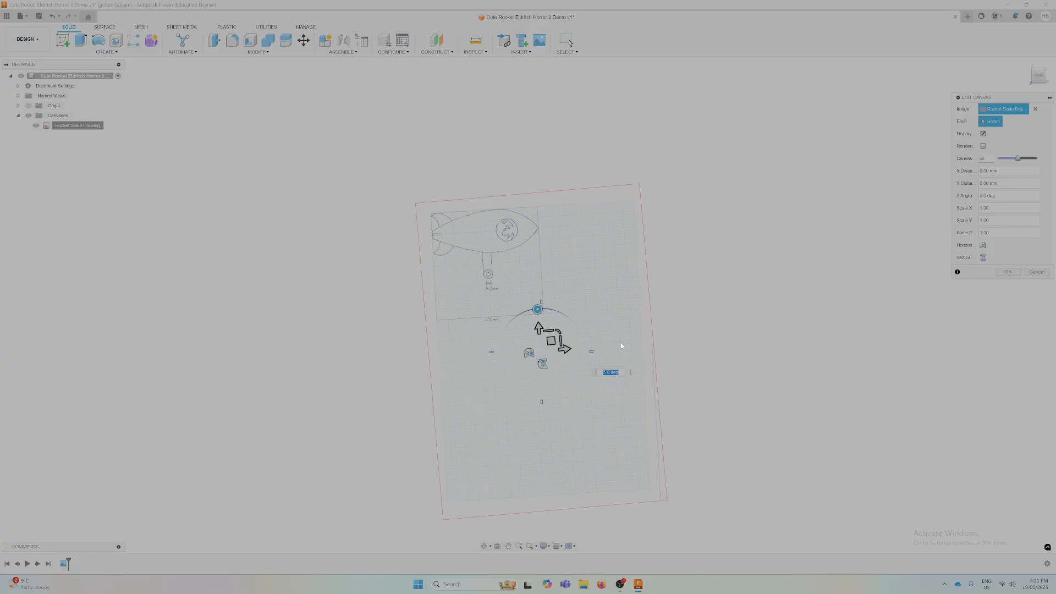
{"action": "type", "text": "2"}
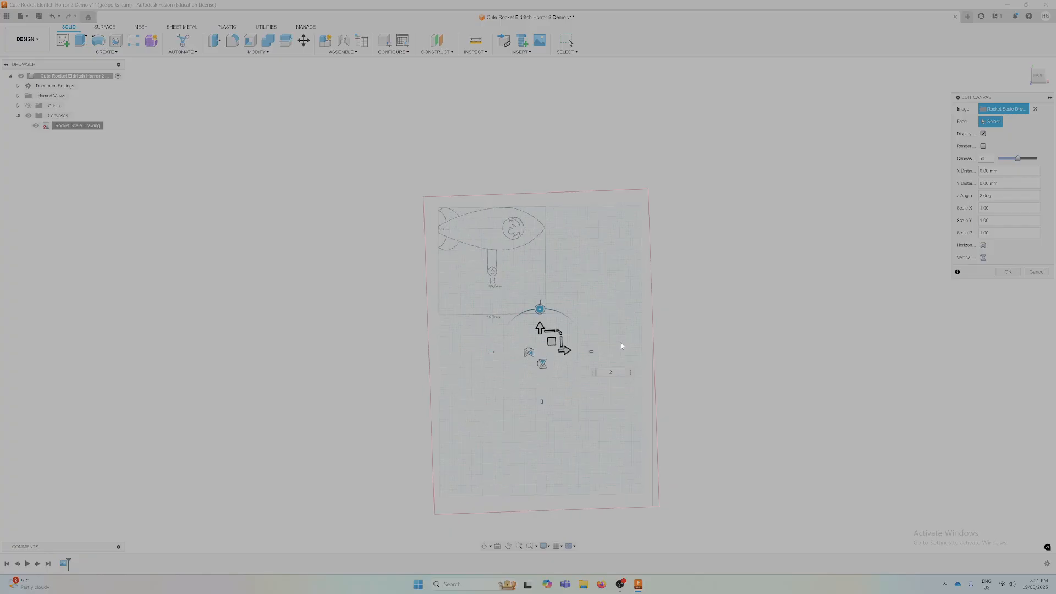
{"action": "key", "text": "Return"}
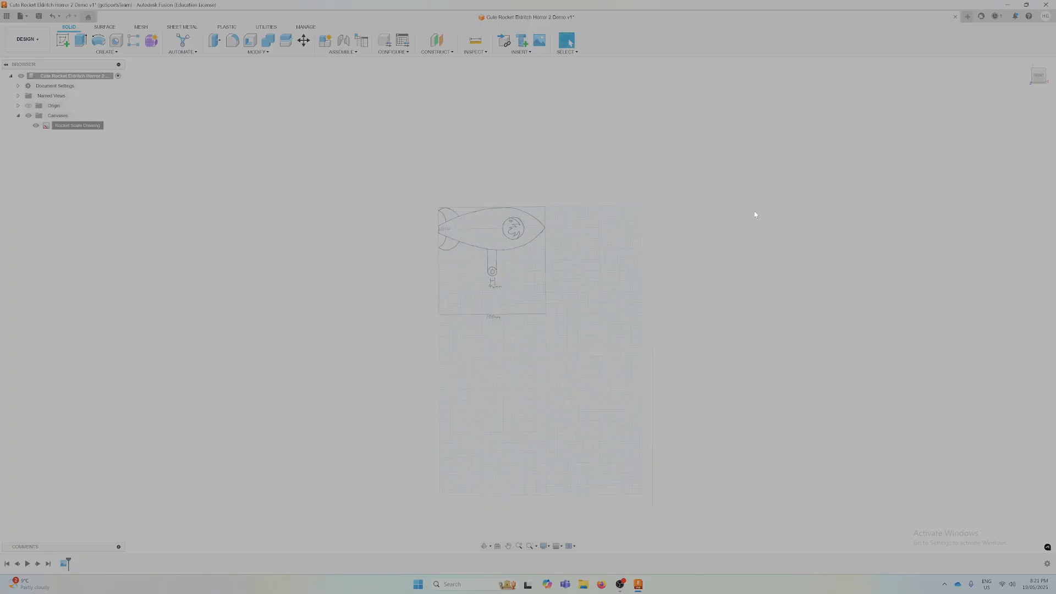
{"action": "scroll", "coordinate": [507, 207], "scroll_direction": "up", "scroll_amount": 6}
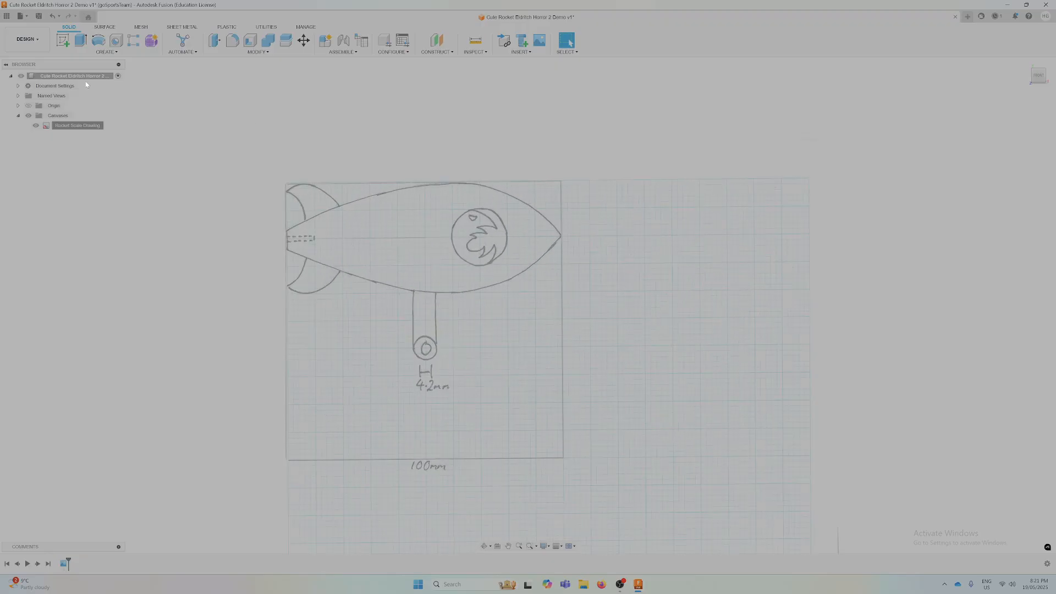
{"action": "scroll", "coordinate": [518, 228], "scroll_direction": "down", "scroll_amount": 4}
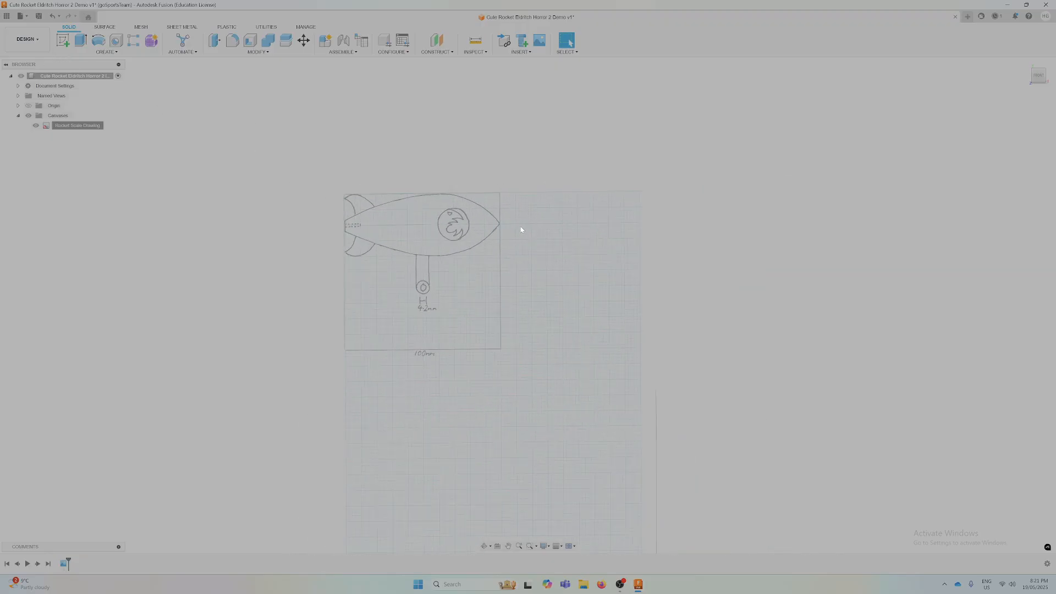
{"action": "scroll", "coordinate": [483, 231], "scroll_direction": "up", "scroll_amount": 3}
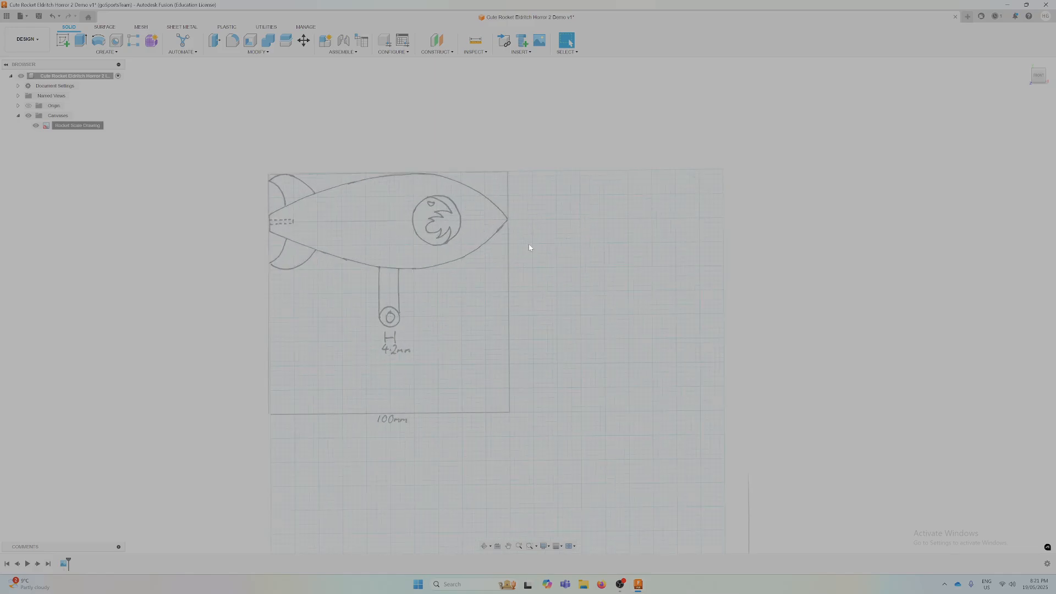
{"action": "scroll", "coordinate": [529, 246], "scroll_direction": "down", "scroll_amount": 2}
{"action": "scroll", "coordinate": [531, 259], "scroll_direction": "up", "scroll_amount": 3}
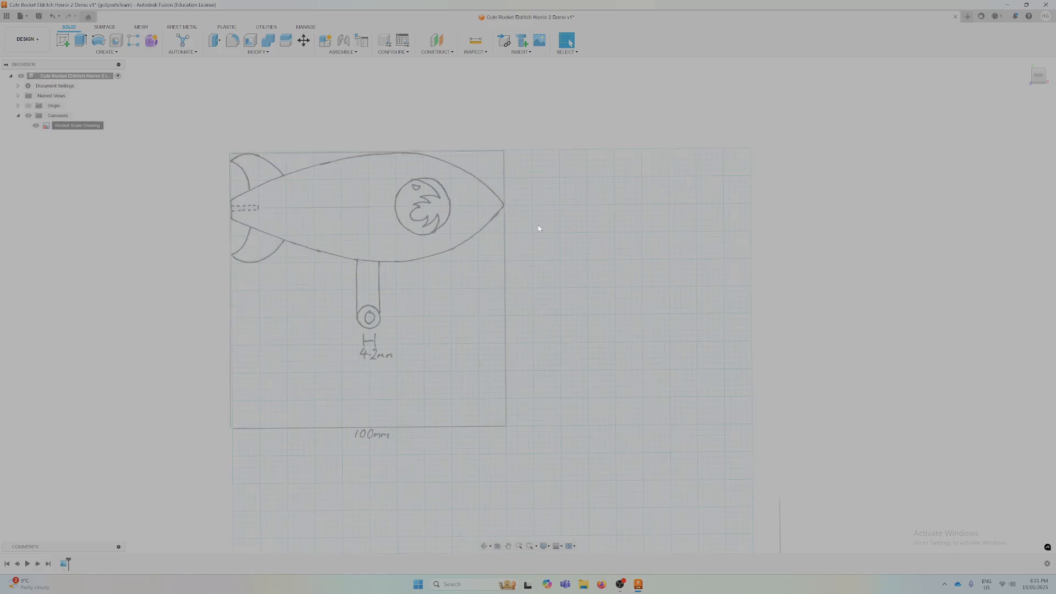
{"action": "scroll", "coordinate": [539, 227], "scroll_direction": "down", "scroll_amount": 3}
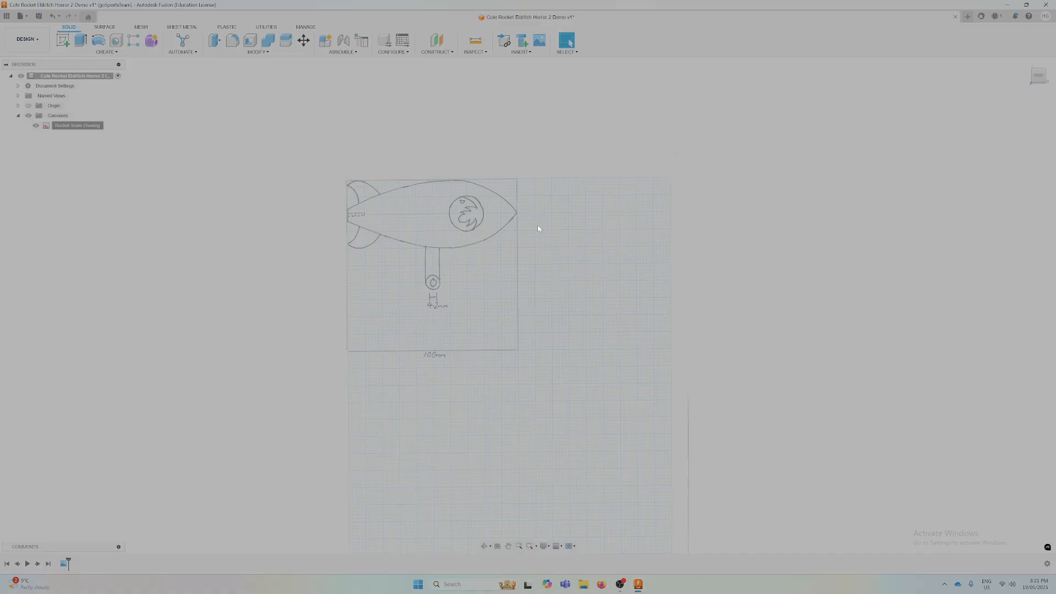
Calibrate the Rocket Scale Drawing canvas by setting the distance from the rocket's tail end to its nose tip to 100 mm
{"action": "right_click", "coordinate": [71, 127]}
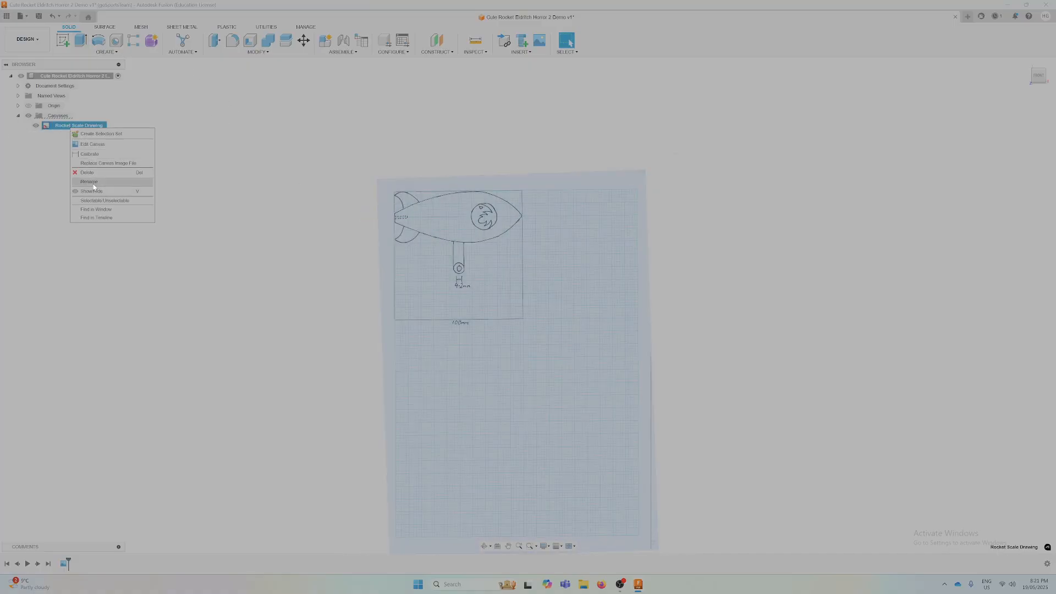
{"action": "left_click", "coordinate": [90, 154]}
{"action": "scroll", "coordinate": [395, 196], "scroll_direction": "up", "scroll_amount": 5}
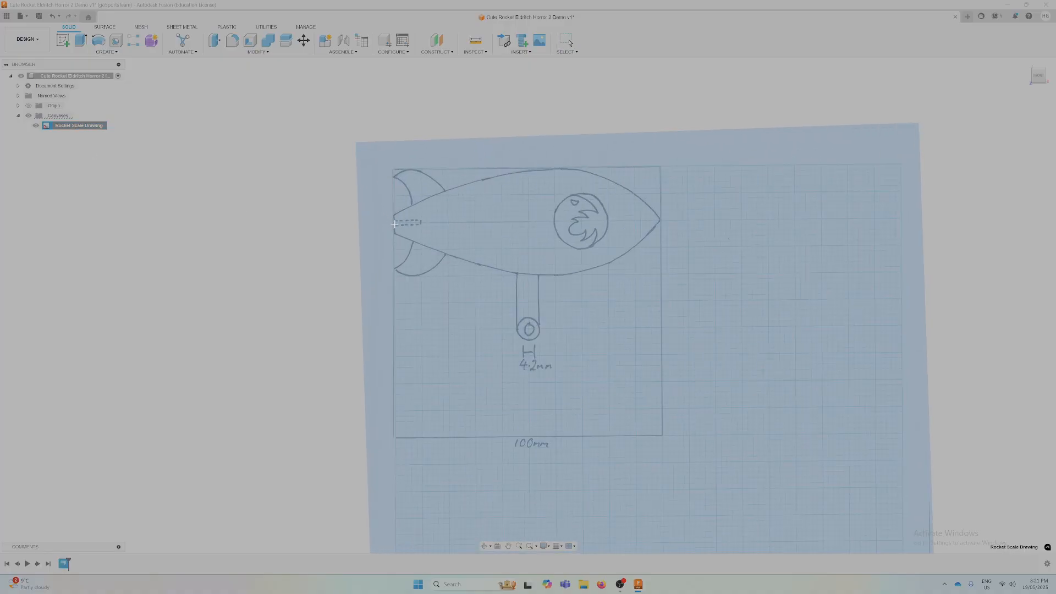
{"action": "left_click", "coordinate": [391, 220]}
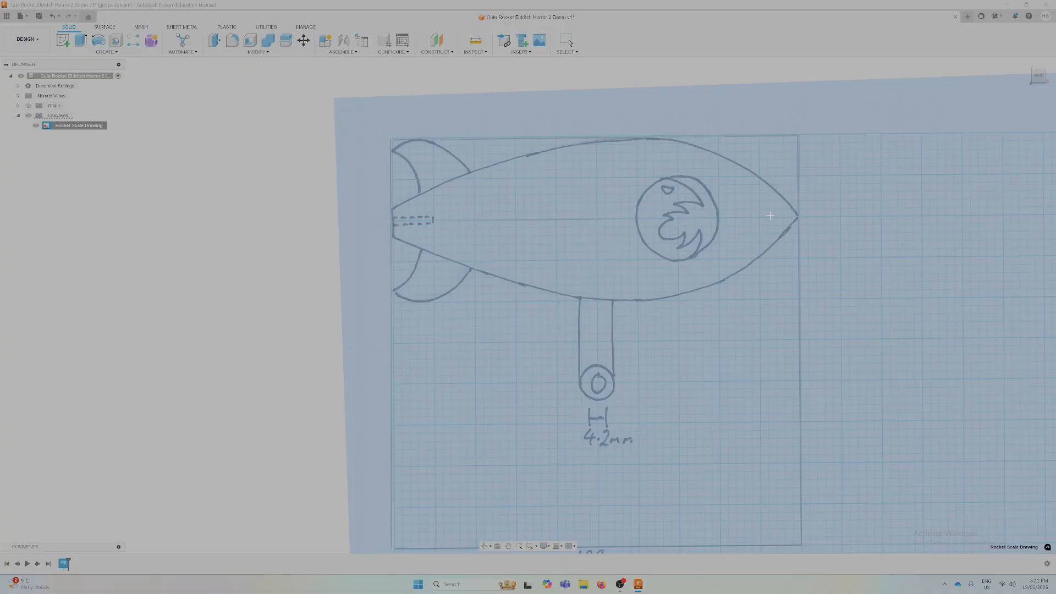
{"action": "scroll", "coordinate": [795, 239], "scroll_direction": "down", "scroll_amount": 3}
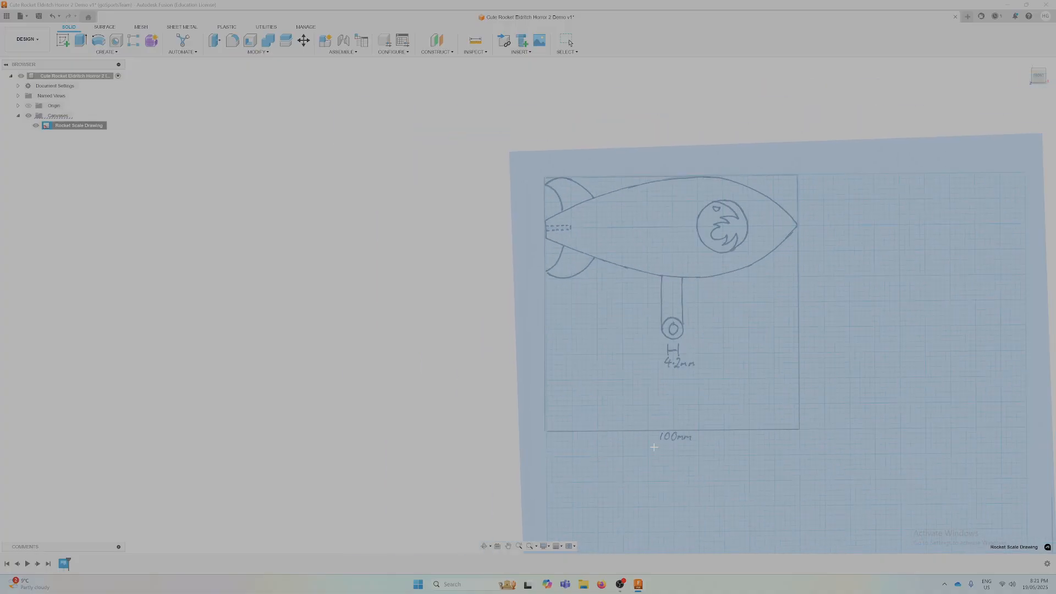
{"action": "scroll", "coordinate": [572, 271], "scroll_direction": "up", "scroll_amount": 2}
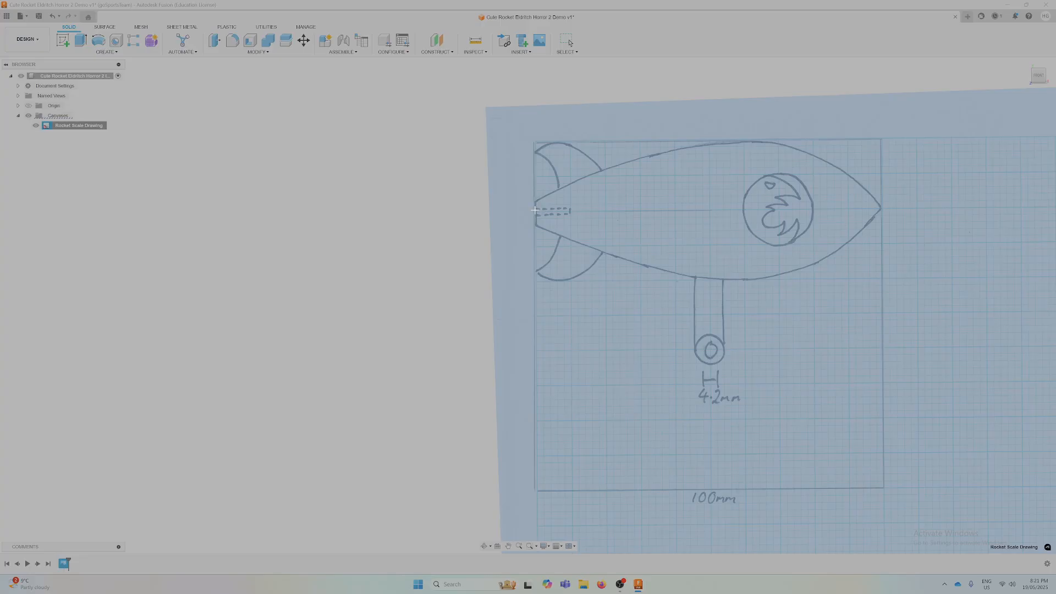
{"action": "left_click", "coordinate": [534, 210]}
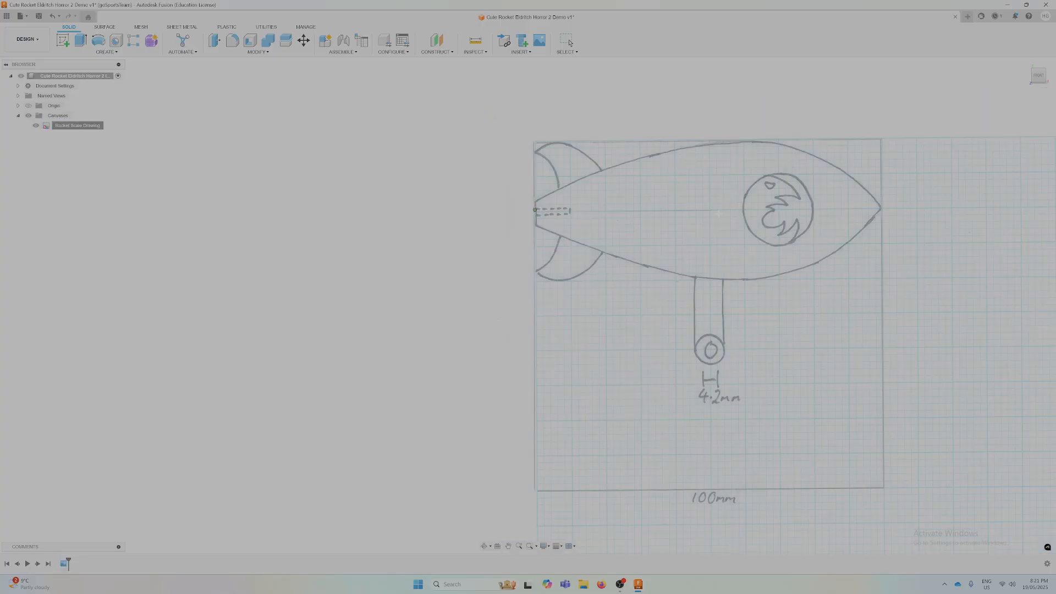
{"action": "left_click", "coordinate": [880, 209]}
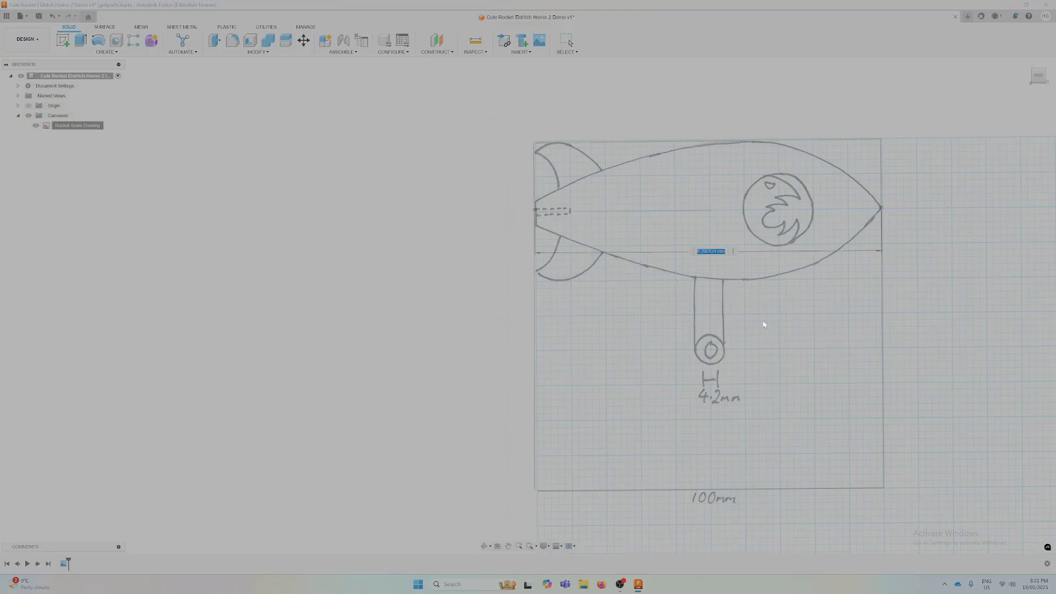
{"action": "type", "text": "100"}
{"action": "key", "text": "Return"}
{"action": "scroll", "coordinate": [794, 361], "scroll_direction": "down", "scroll_amount": 10}
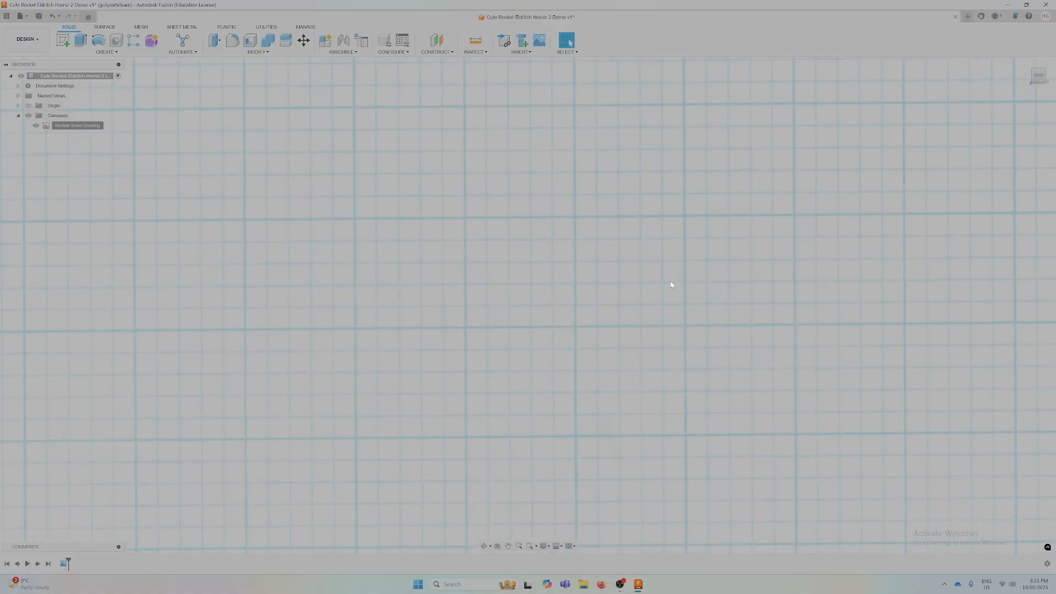
{"action": "scroll", "coordinate": [593, 251], "scroll_direction": "down", "scroll_amount": 6}
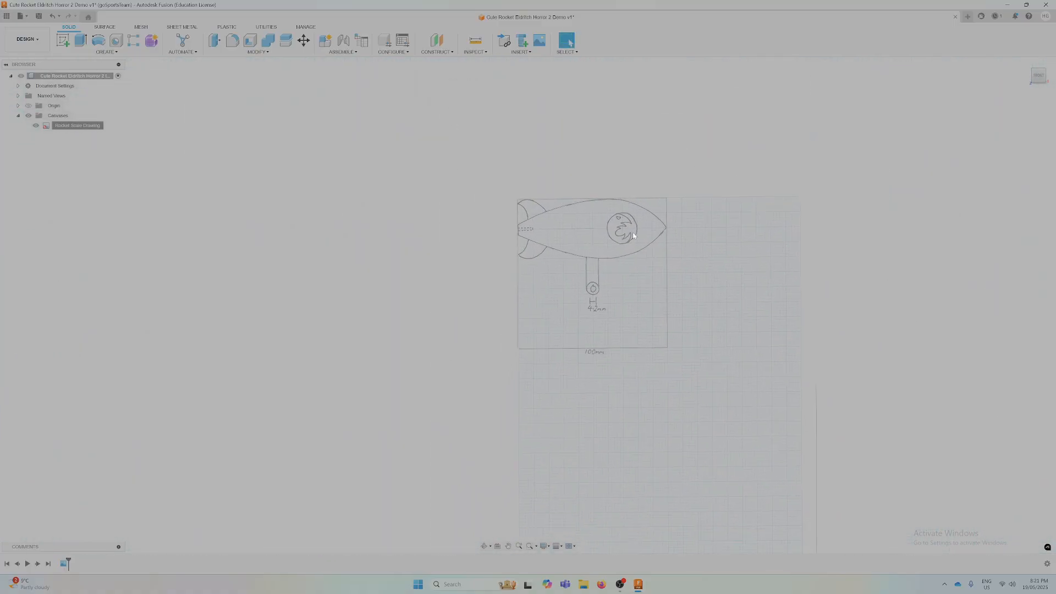
Start a sketch on the drawing's plane and draw a 100 x 100 mm construction rectangle over the drawn square frame
{"action": "scroll", "coordinate": [632, 232], "scroll_direction": "up", "scroll_amount": 2}
{"action": "scroll", "coordinate": [581, 238], "scroll_direction": "up", "scroll_amount": 3}
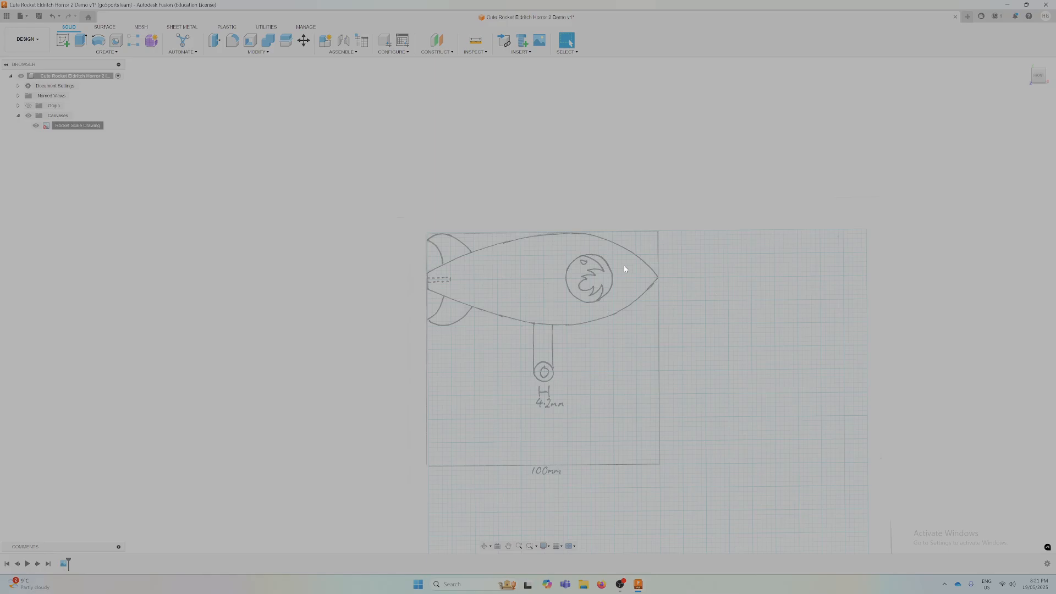
{"action": "left_click", "coordinate": [63, 40]}
{"action": "left_click", "coordinate": [565, 302]}
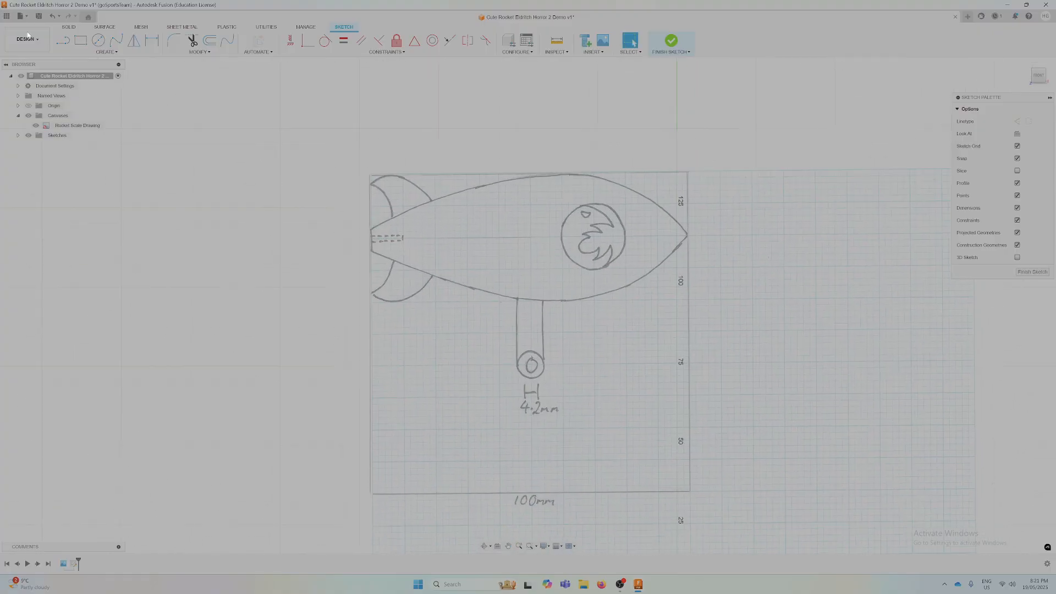
{"action": "left_click", "coordinate": [80, 40]}
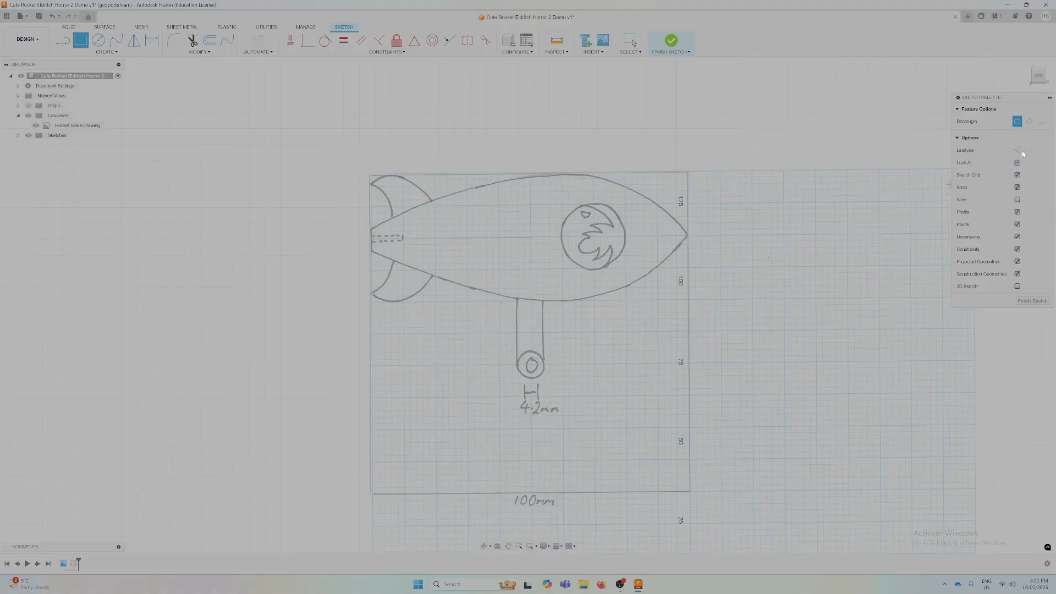
{"action": "left_click", "coordinate": [1019, 152]}
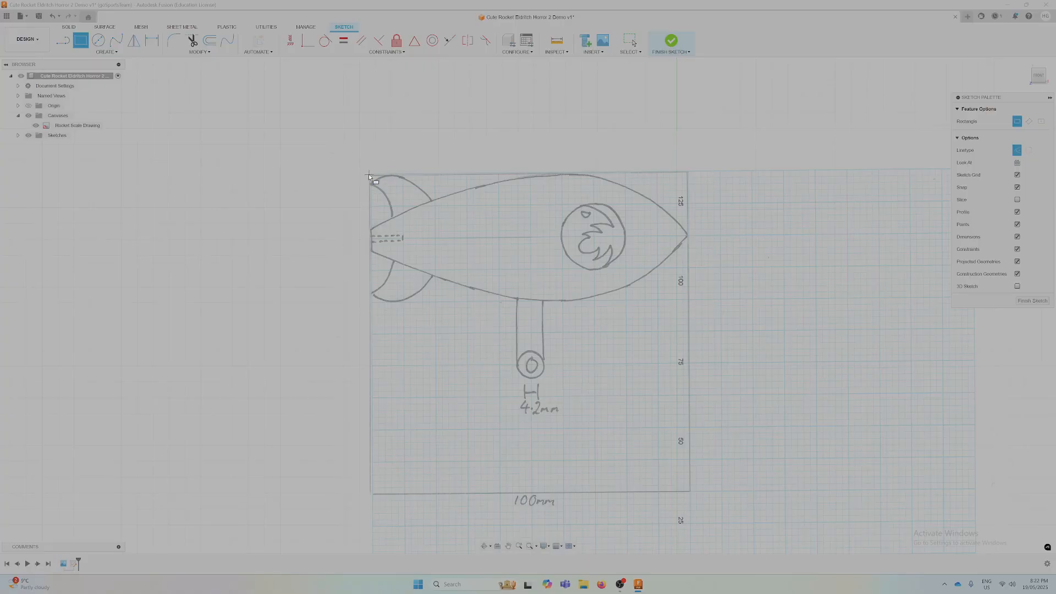
{"action": "left_click", "coordinate": [688, 173]}
{"action": "type", "text": "100"}
{"action": "key", "text": "Tab"}
{"action": "type", "text": "100"}
{"action": "key", "text": "Return"}
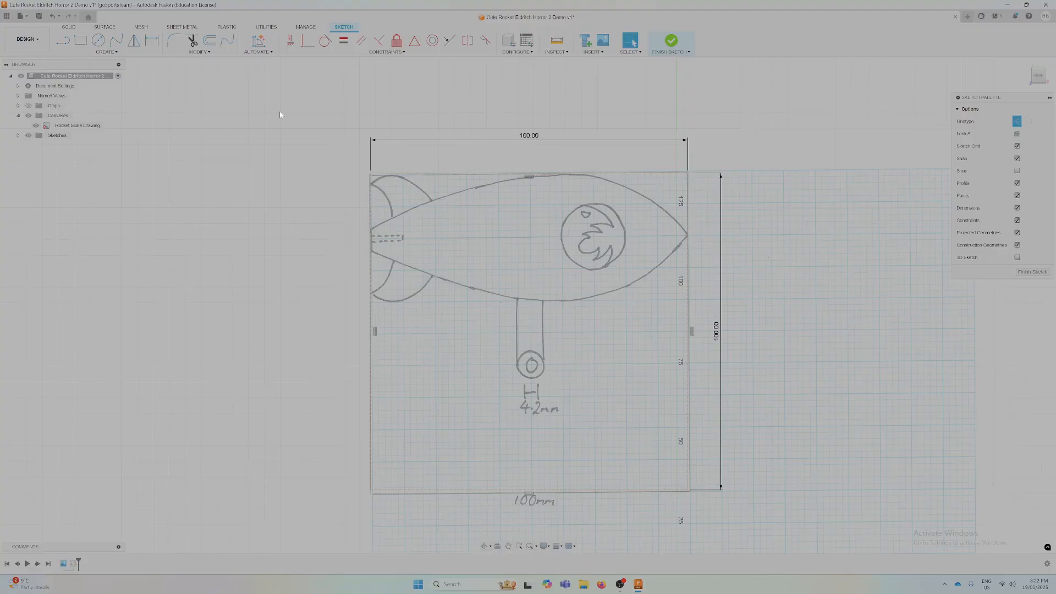
{"action": "left_click", "coordinate": [63, 40]}
{"action": "left_click", "coordinate": [689, 238]}
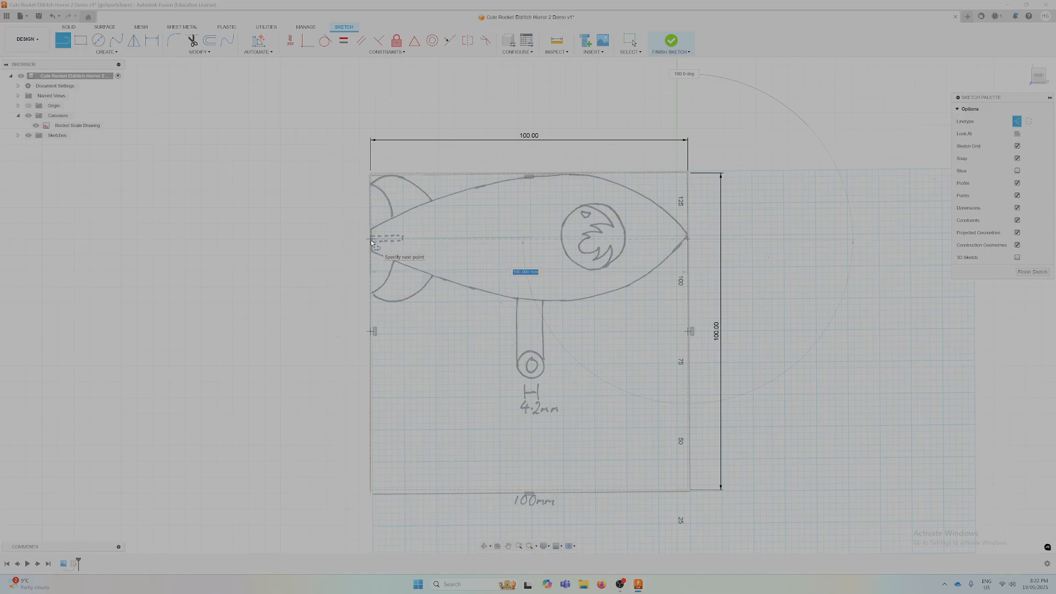
{"action": "left_click", "coordinate": [370, 239]}
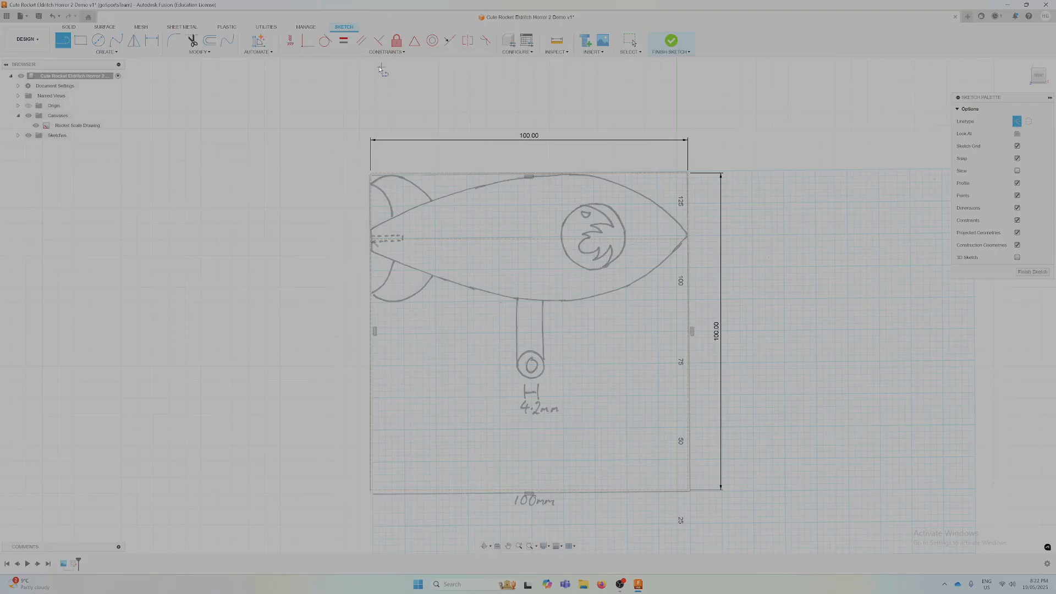
{"action": "left_click", "coordinate": [403, 52]}
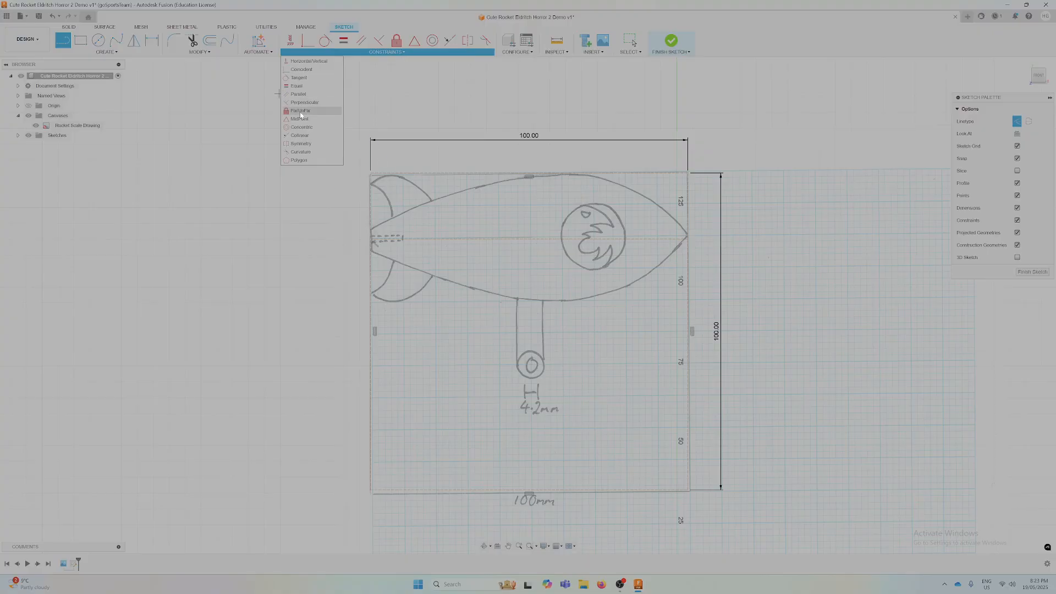
{"action": "key", "text": "Escape"}
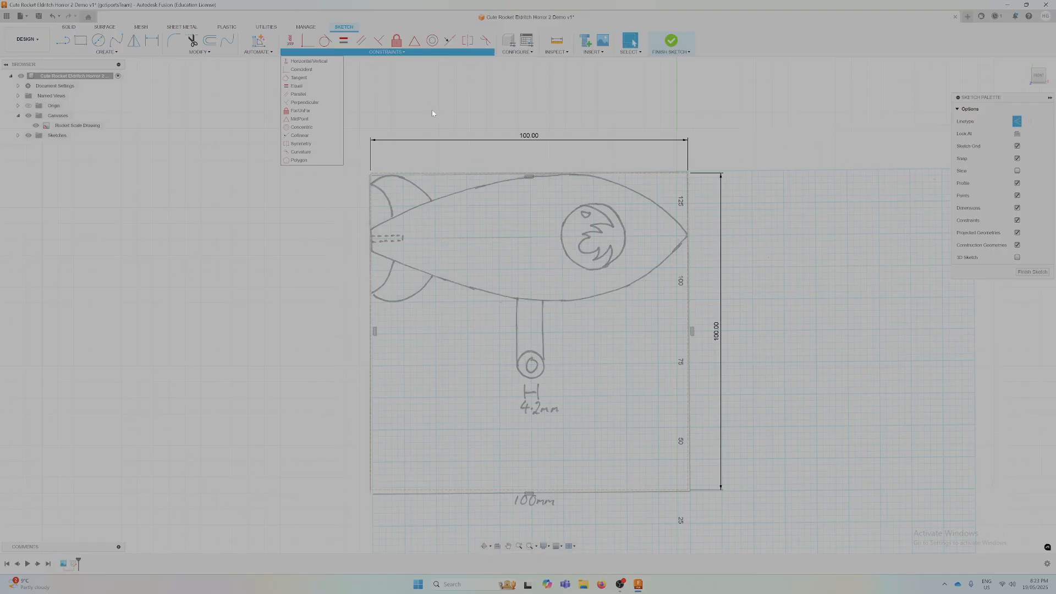
{"action": "left_click", "coordinate": [359, 86]}
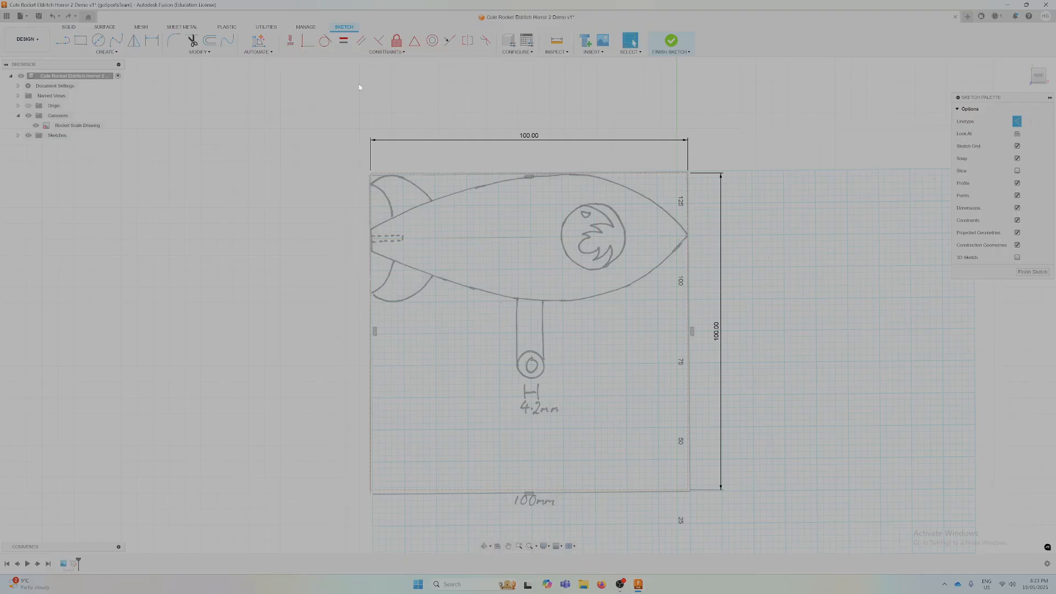
Draw a construction line across the square from the nose tip to the tail side and constrain it perpendicular to the square's side
{"action": "left_click", "coordinate": [63, 41]}
{"action": "left_click", "coordinate": [688, 237]}
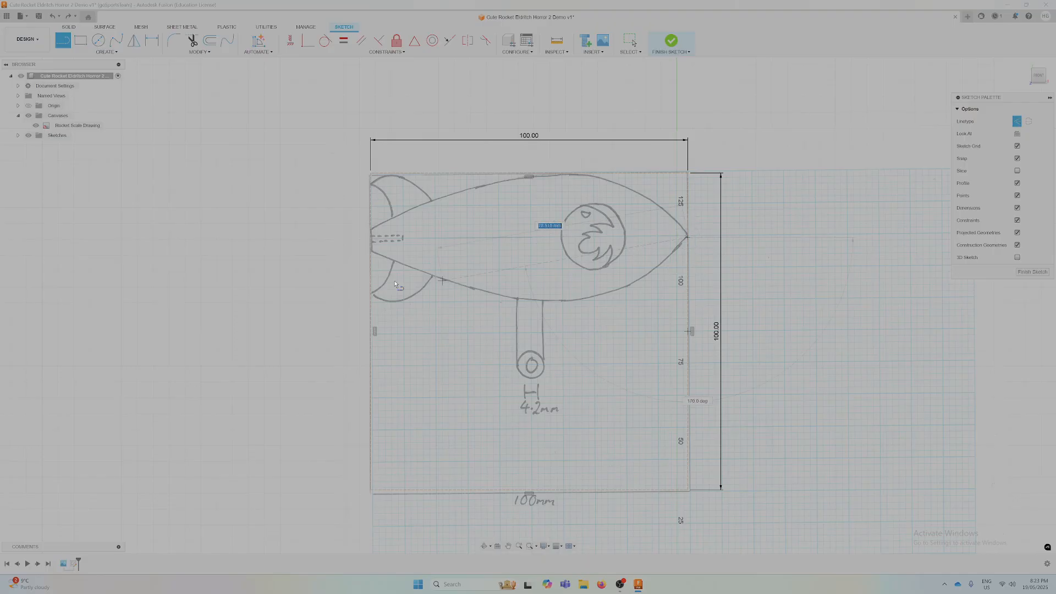
{"action": "left_click", "coordinate": [370, 270]}
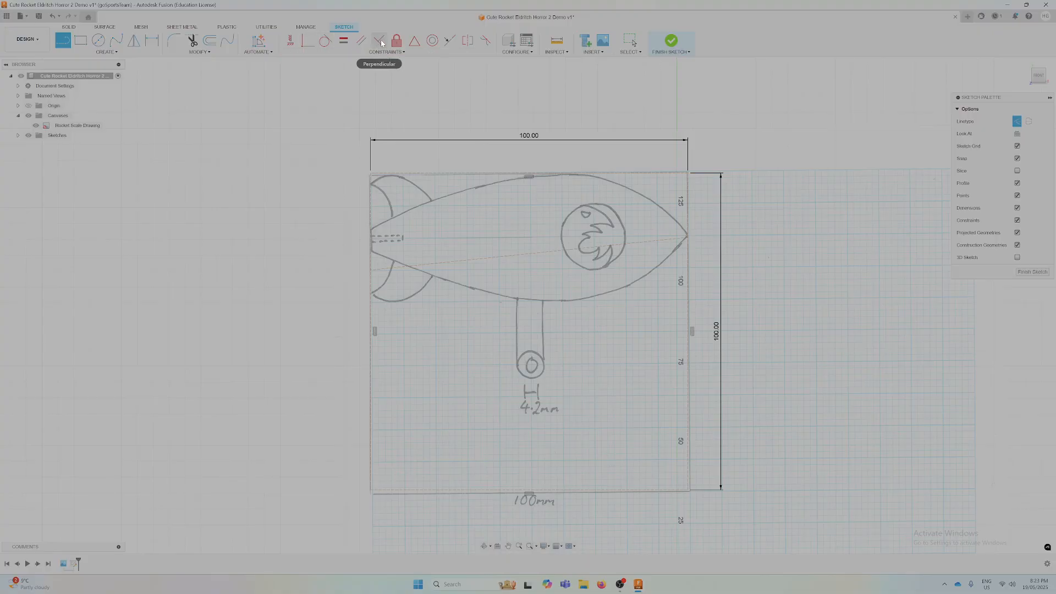
{"action": "mouse_move", "coordinate": [387, 51]}
{"action": "left_click", "coordinate": [311, 110]}
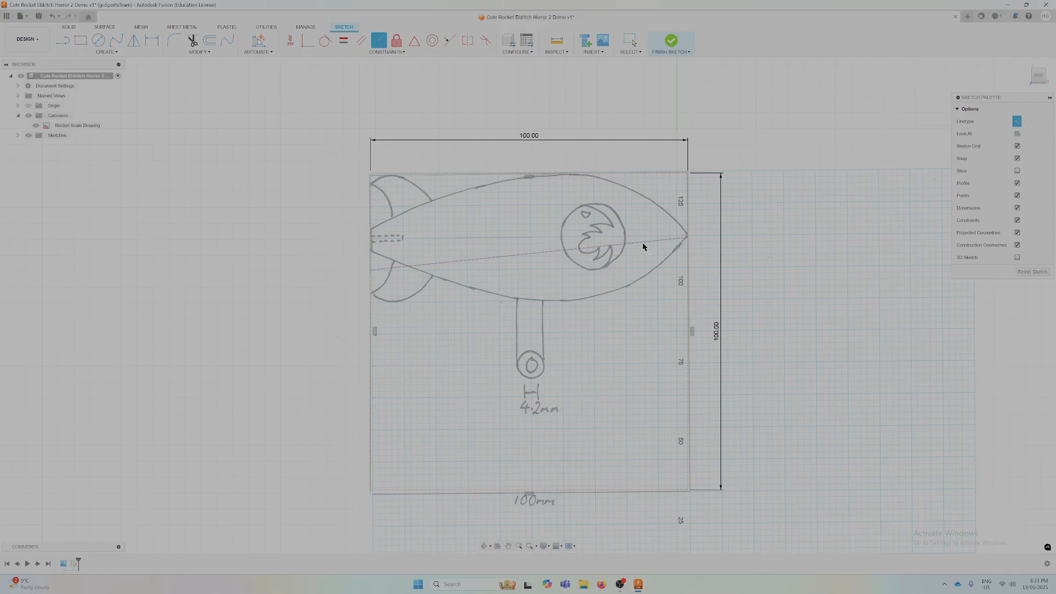
{"action": "left_click", "coordinate": [370, 237]}
{"action": "scroll", "coordinate": [625, 282], "scroll_direction": "up", "scroll_amount": 1}
{"action": "scroll", "coordinate": [486, 259], "scroll_direction": "down", "scroll_amount": 1}
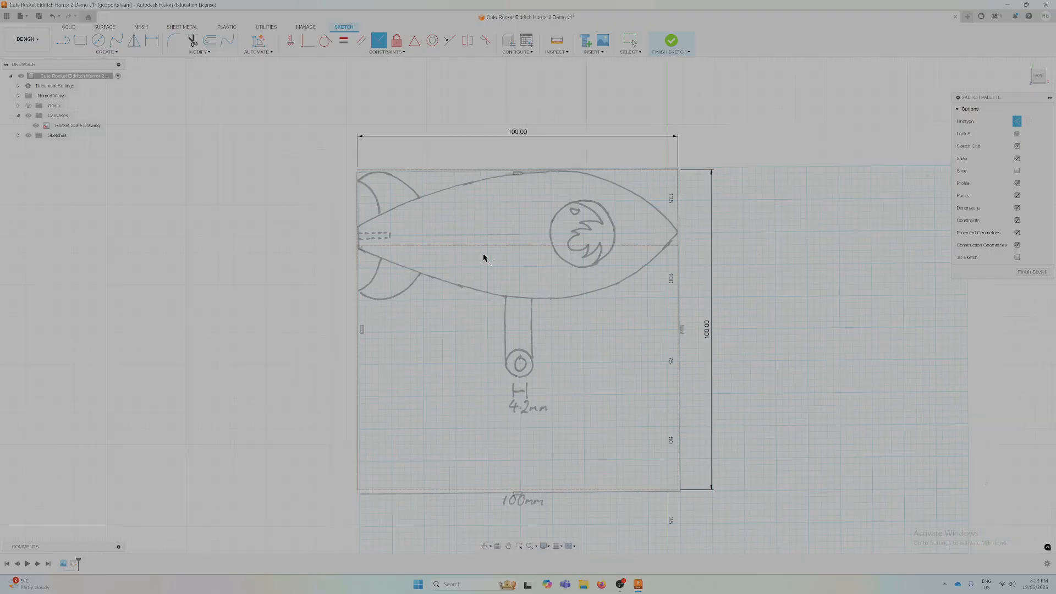
Dimension the rocket's construction centreline 20 mm below the square's top edge
{"action": "left_click", "coordinate": [151, 42]}
{"action": "left_click", "coordinate": [546, 171]}
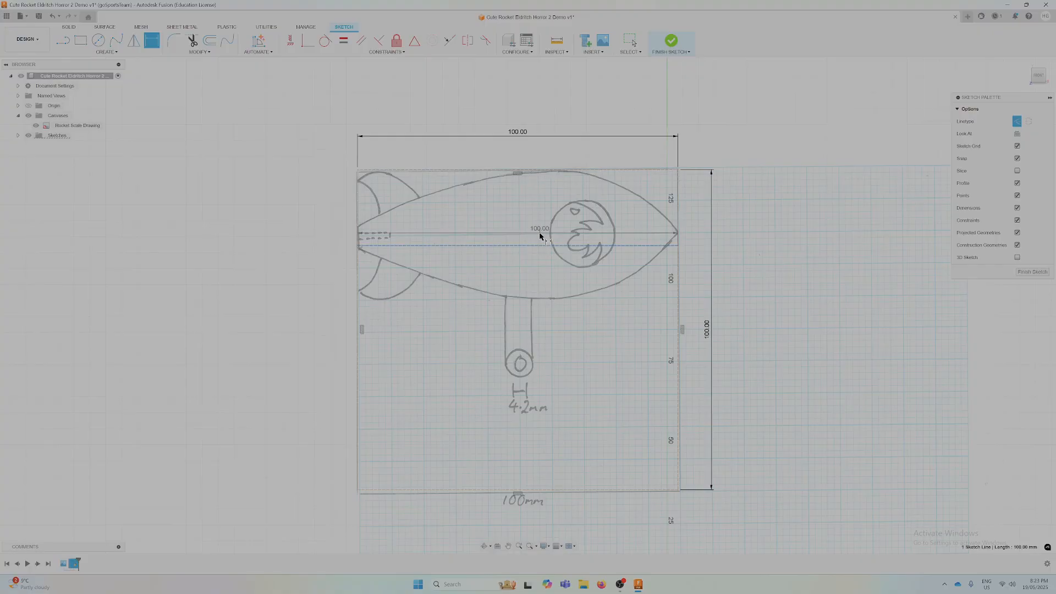
{"action": "left_click", "coordinate": [542, 169]}
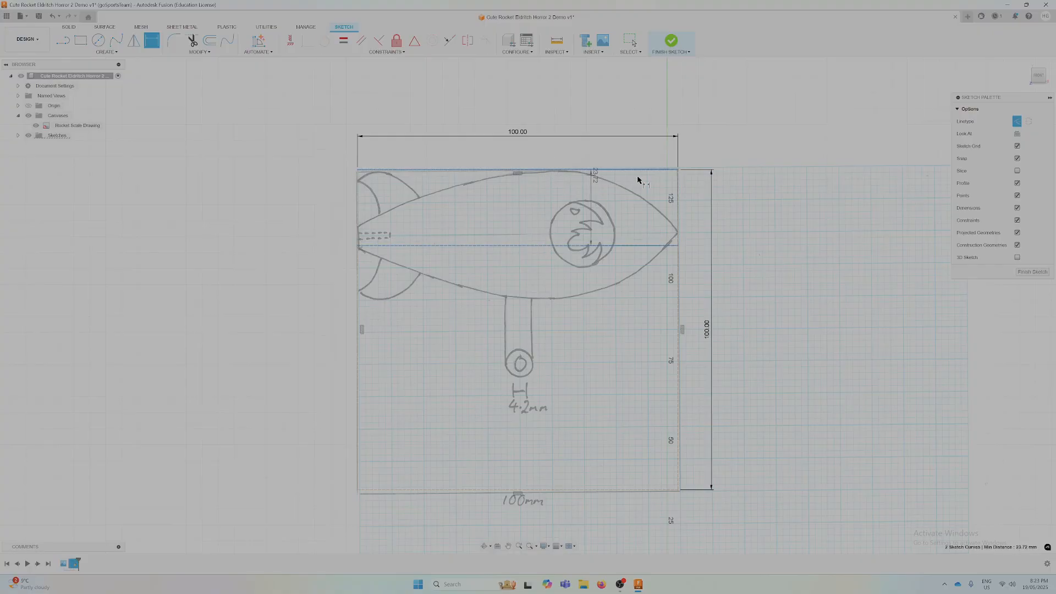
{"action": "left_click", "coordinate": [770, 195]}
{"action": "type", "text": "20"}
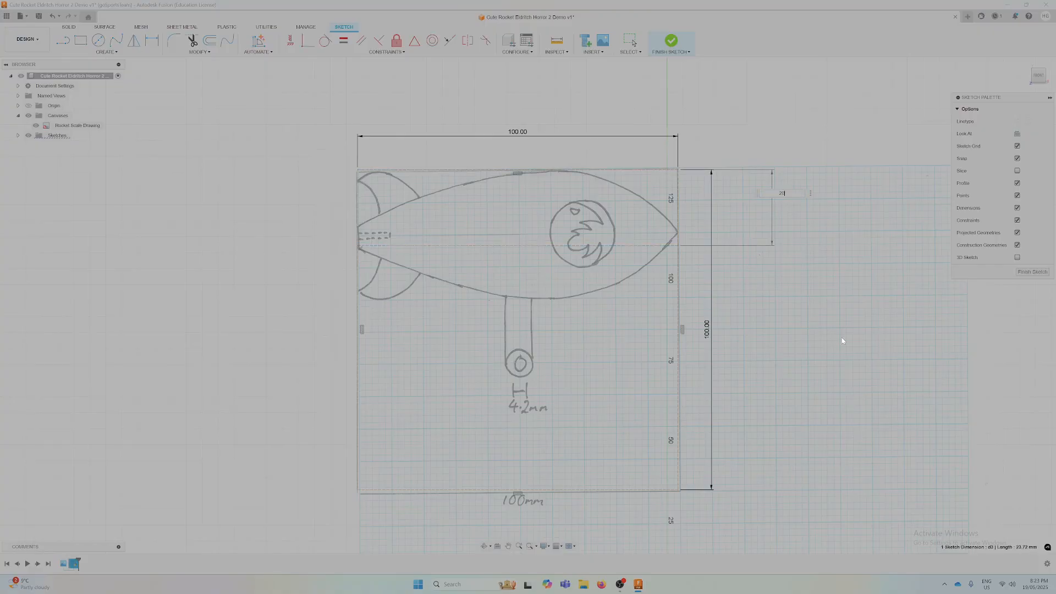
{"action": "key", "text": "Return"}
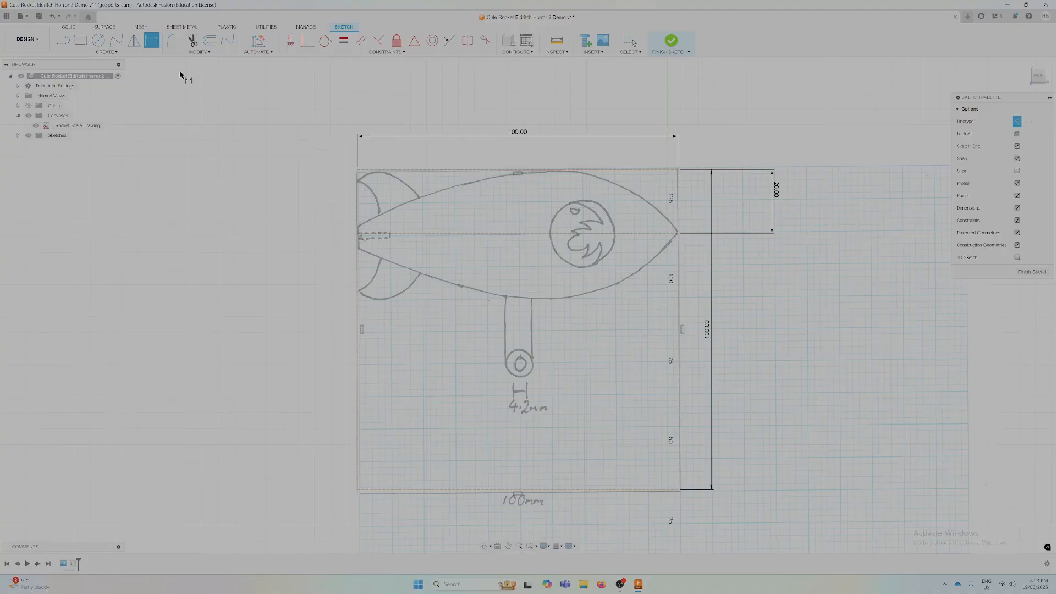
Edit the Rocket Scale Drawing canvas and lower its opacity so the sketch lines stand out against the drawing
{"action": "left_click", "coordinate": [116, 47]}
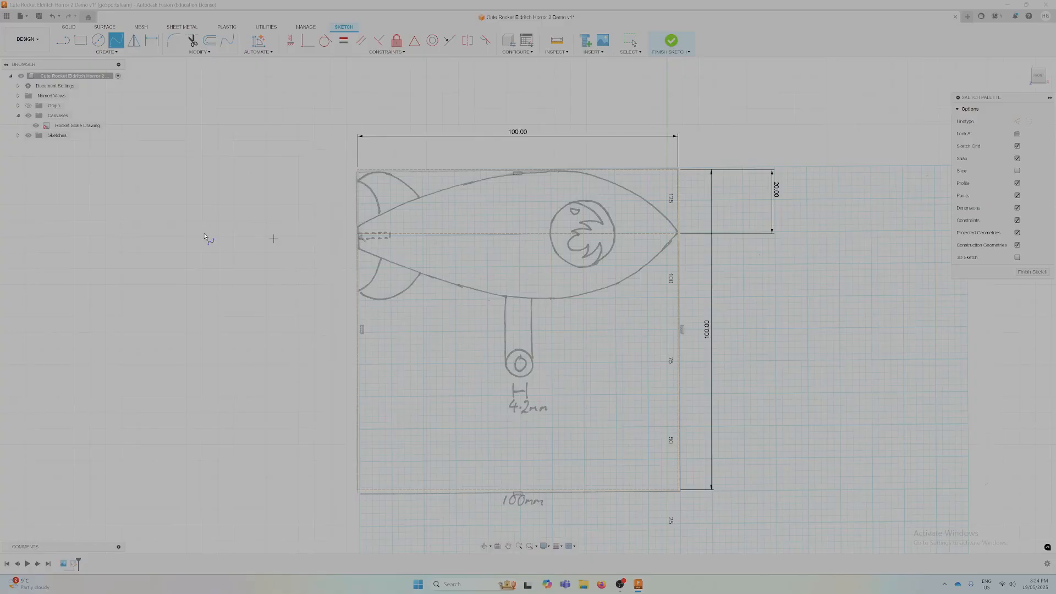
{"action": "key", "text": "Escape"}
{"action": "right_click", "coordinate": [76, 126]}
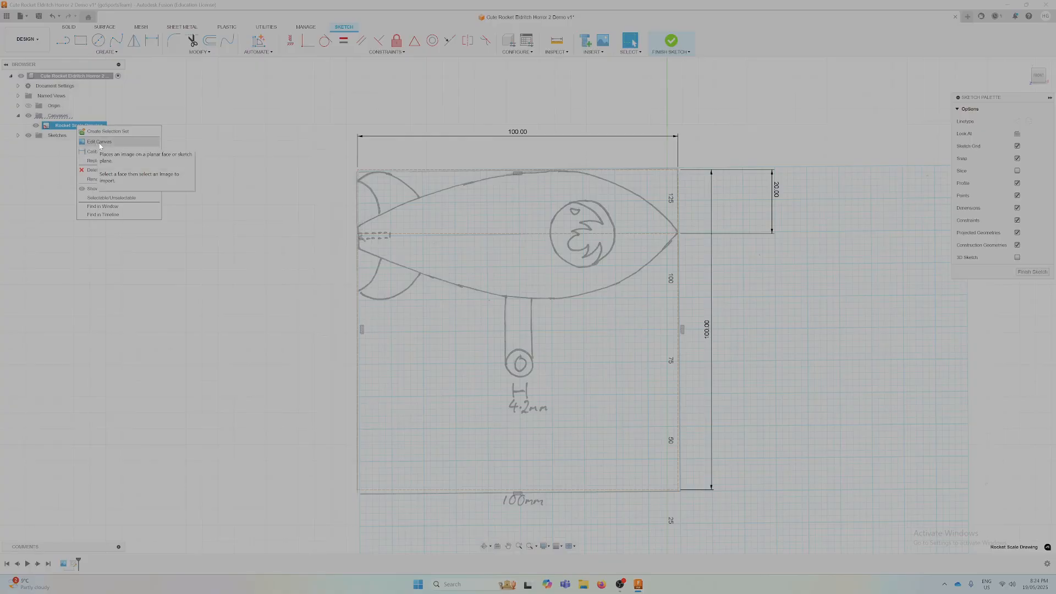
{"action": "left_click", "coordinate": [99, 142]}
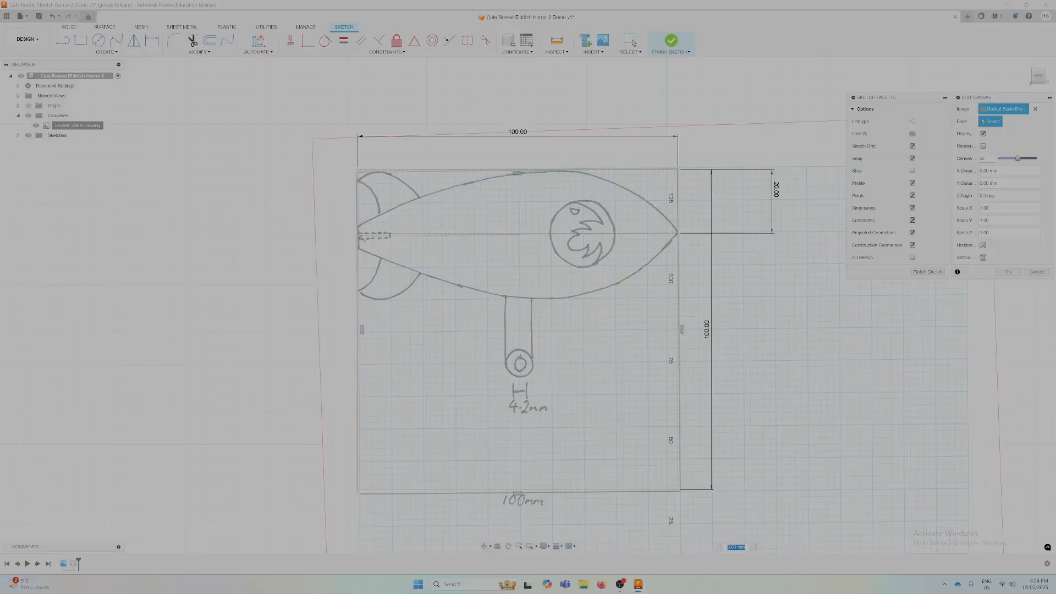
{"action": "left_click_drag", "start_coordinate": [1021, 159], "coordinate": [1003, 160]}
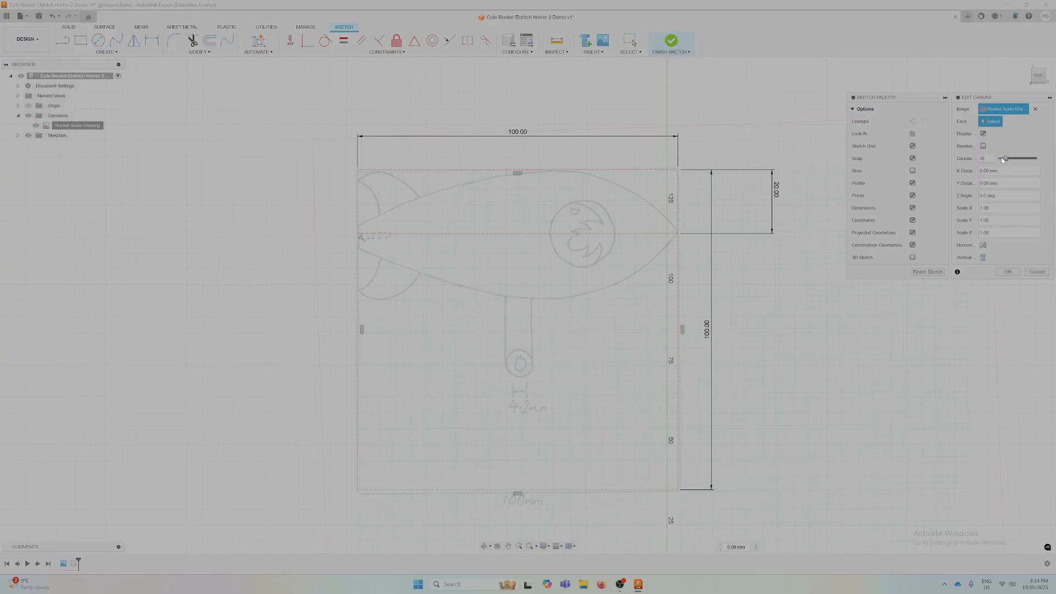
{"action": "left_click", "coordinate": [1015, 273]}
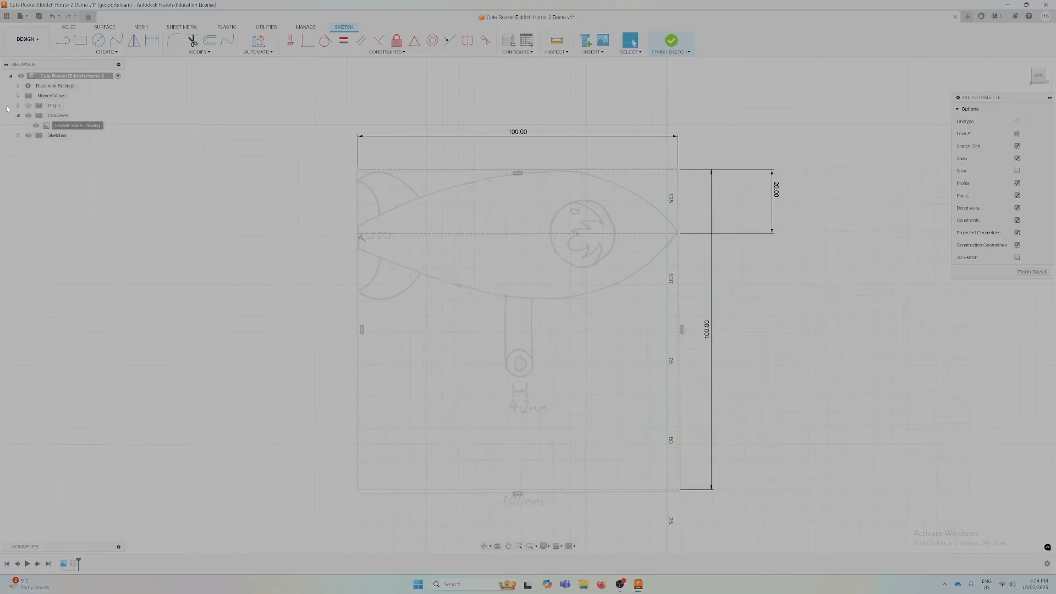
Trace the rocket's upper outline with a fit point spline from the nose tip to the square's tail-side edge
{"action": "left_click", "coordinate": [63, 40]}
{"action": "left_click", "coordinate": [116, 40]}
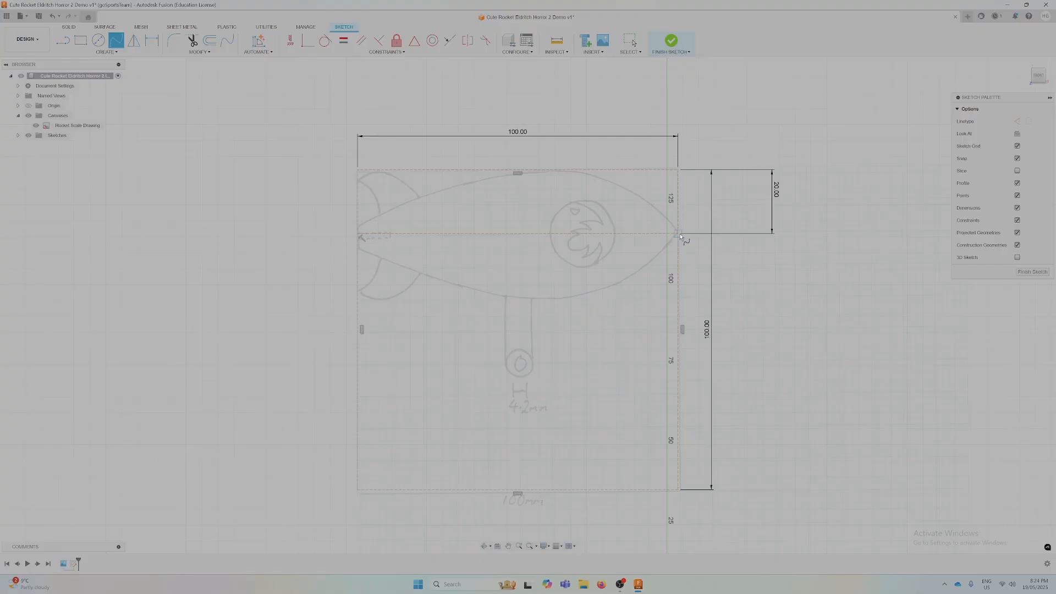
{"action": "left_click", "coordinate": [676, 233]}
{"action": "left_click", "coordinate": [651, 205]}
{"action": "left_click", "coordinate": [604, 179]}
{"action": "left_click", "coordinate": [556, 170]}
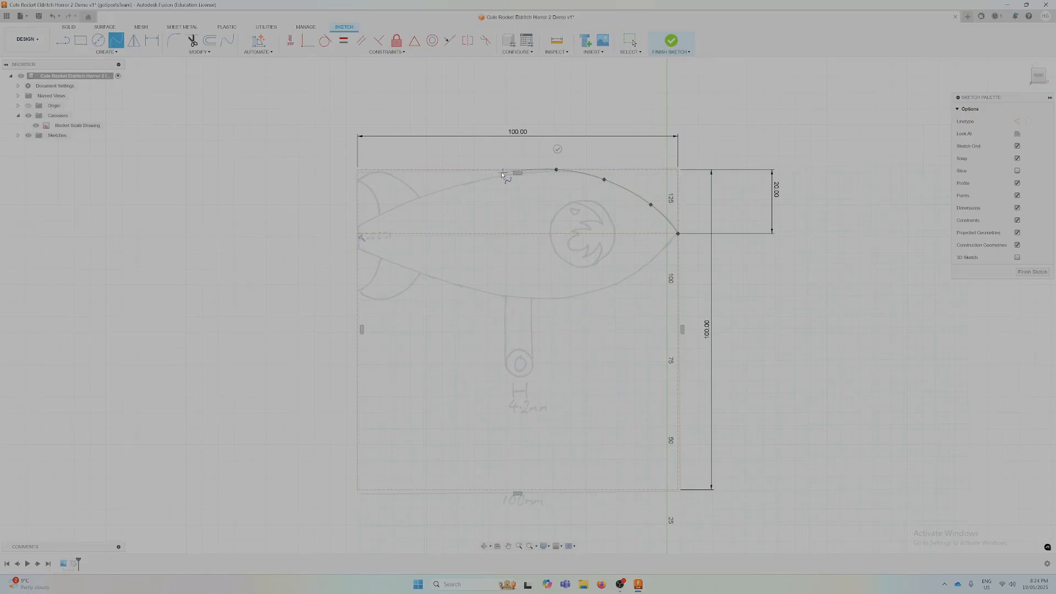
{"action": "left_click", "coordinate": [464, 183]}
{"action": "scroll", "coordinate": [358, 220], "scroll_direction": "up", "scroll_amount": 5}
{"action": "scroll", "coordinate": [440, 163], "scroll_direction": "down", "scroll_amount": 4}
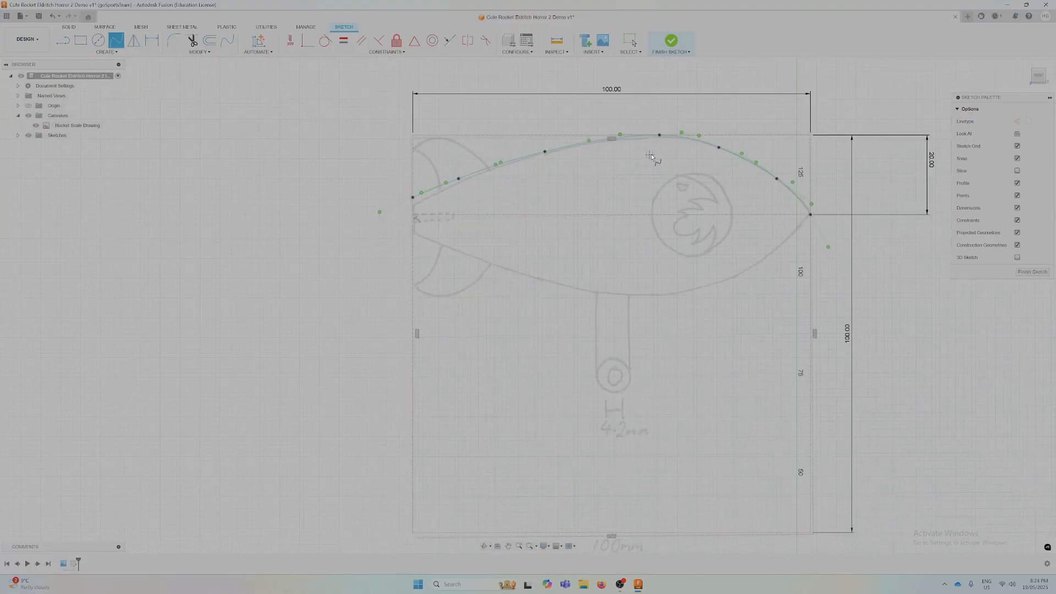
Finish the spline and refine the rocket's upper outline by shifting two fit points near the nose and one in the tail half
{"action": "scroll", "coordinate": [651, 156], "scroll_direction": "up", "scroll_amount": 1}
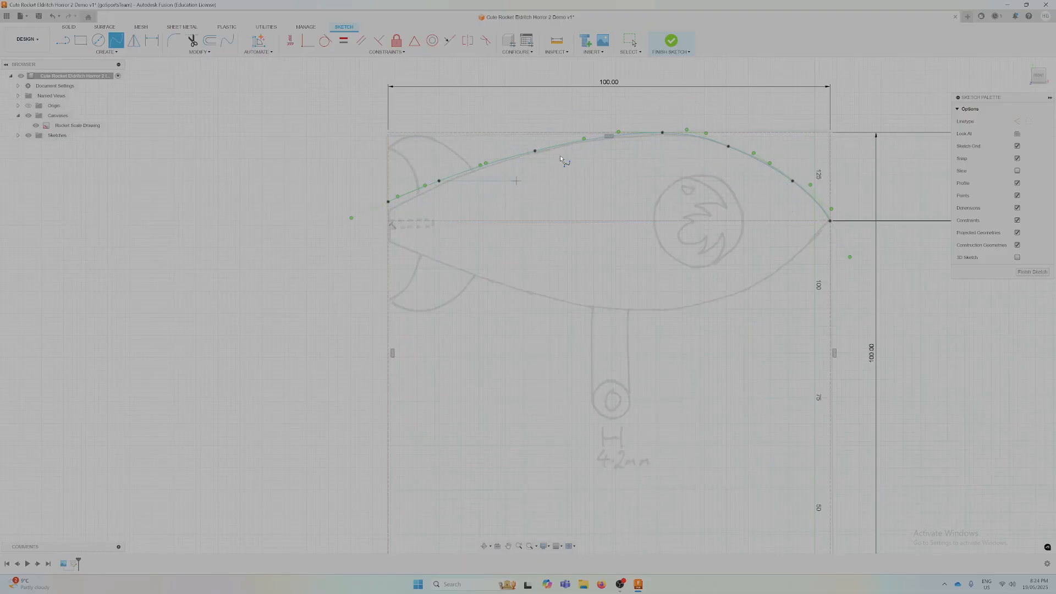
{"action": "scroll", "coordinate": [610, 176], "scroll_direction": "down", "scroll_amount": 2}
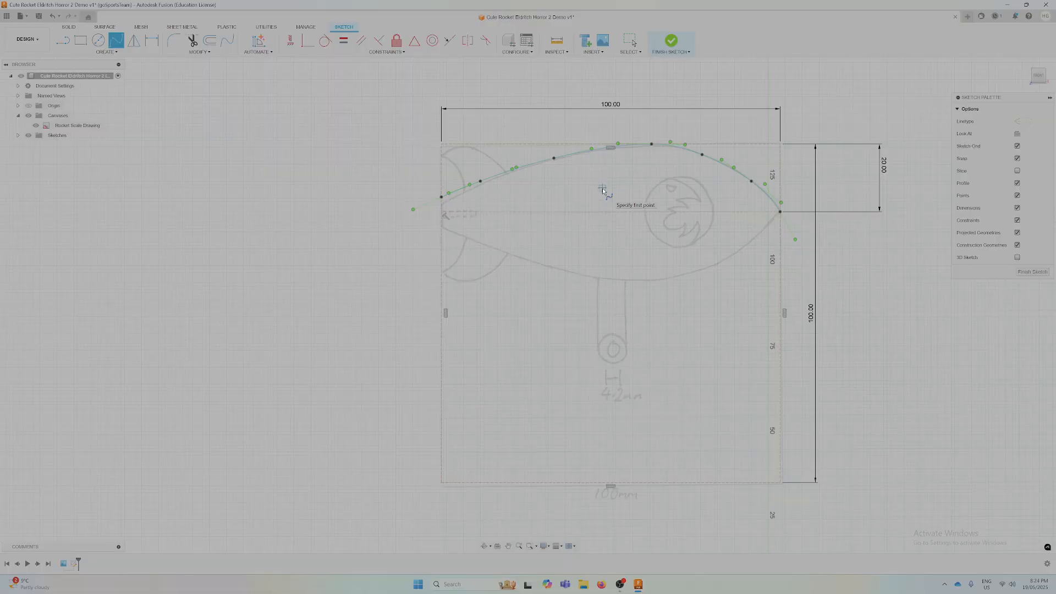
{"action": "key", "text": "Escape"}
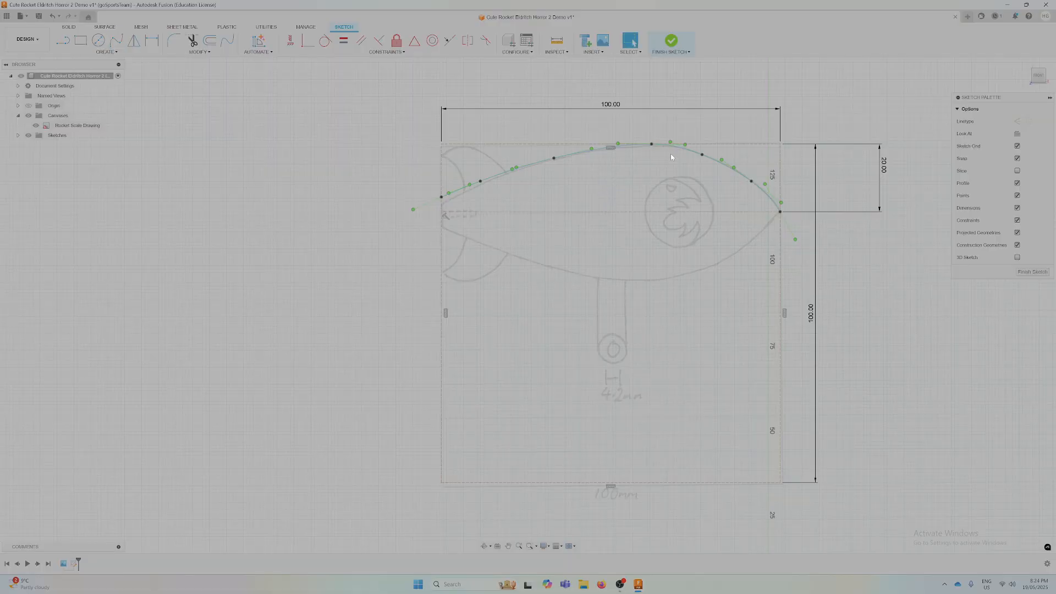
{"action": "left_click", "coordinate": [745, 176]}
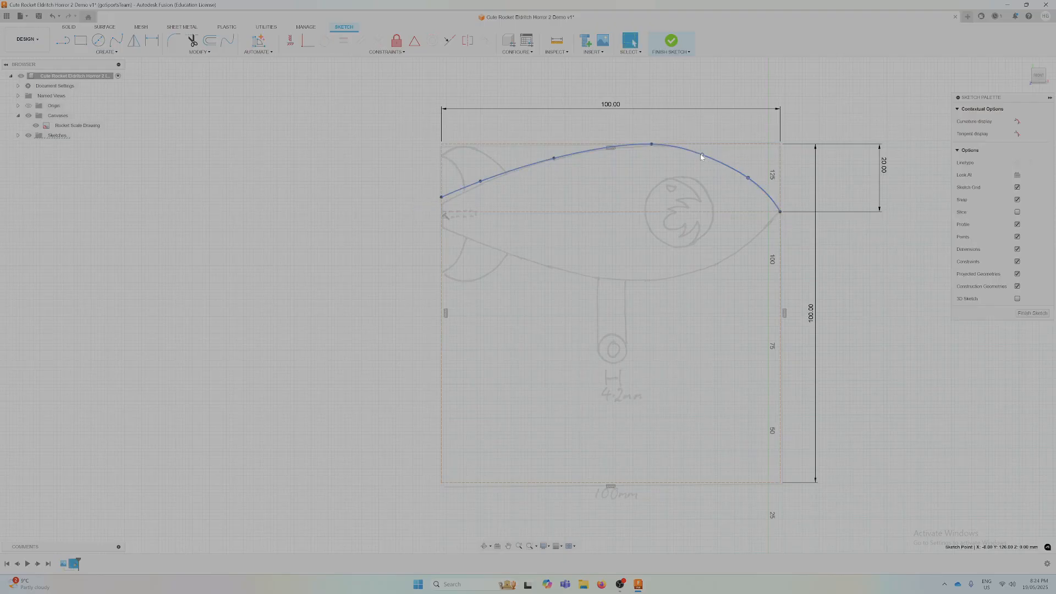
{"action": "left_click_drag", "start_coordinate": [701, 155], "coordinate": [712, 156]}
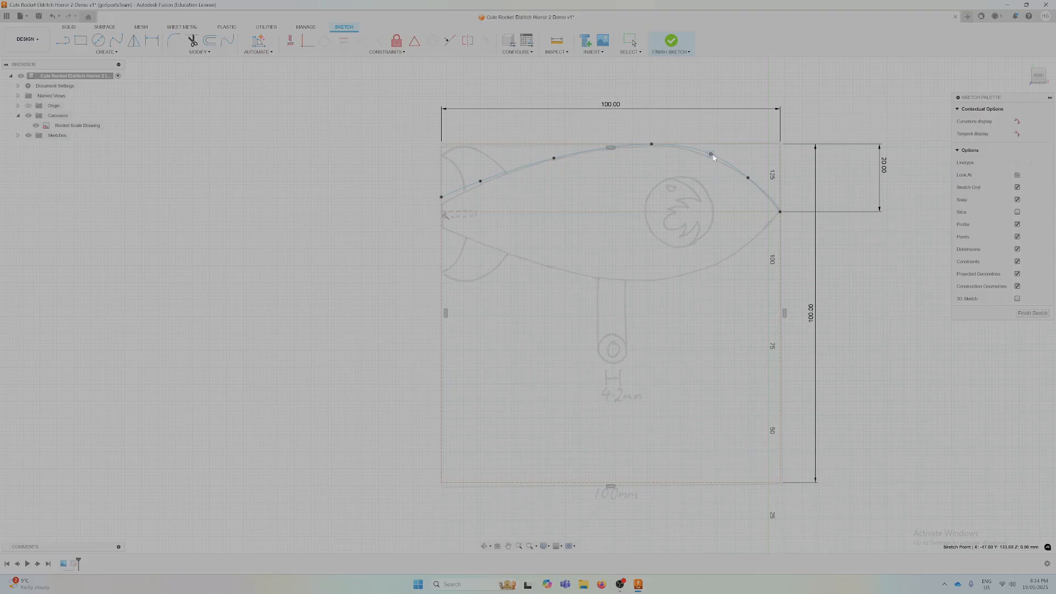
{"action": "scroll", "coordinate": [713, 158], "scroll_direction": "up", "scroll_amount": 3}
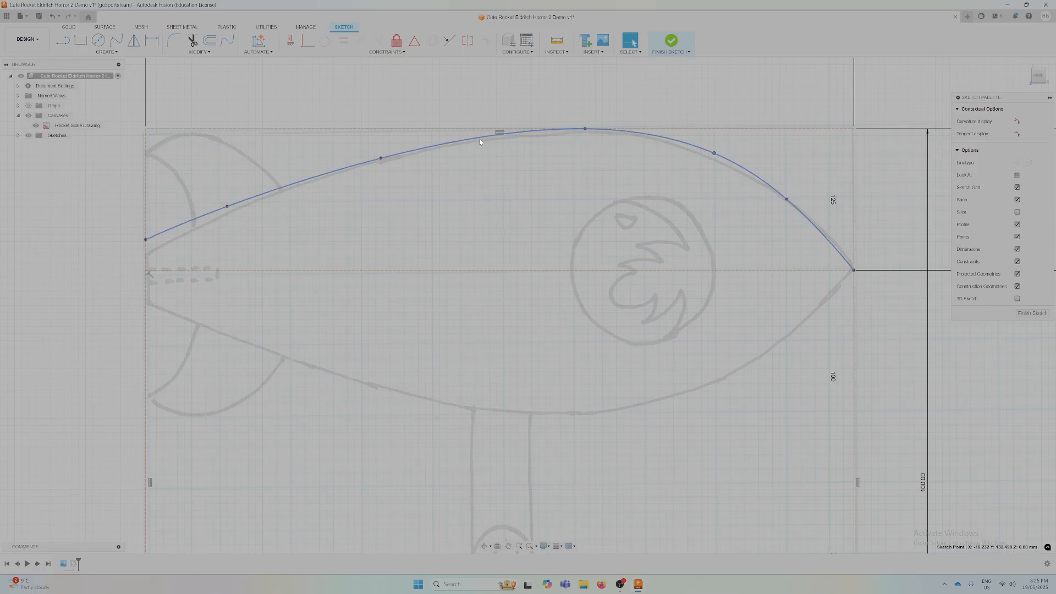
{"action": "scroll", "coordinate": [384, 184], "scroll_direction": "down", "scroll_amount": 1}
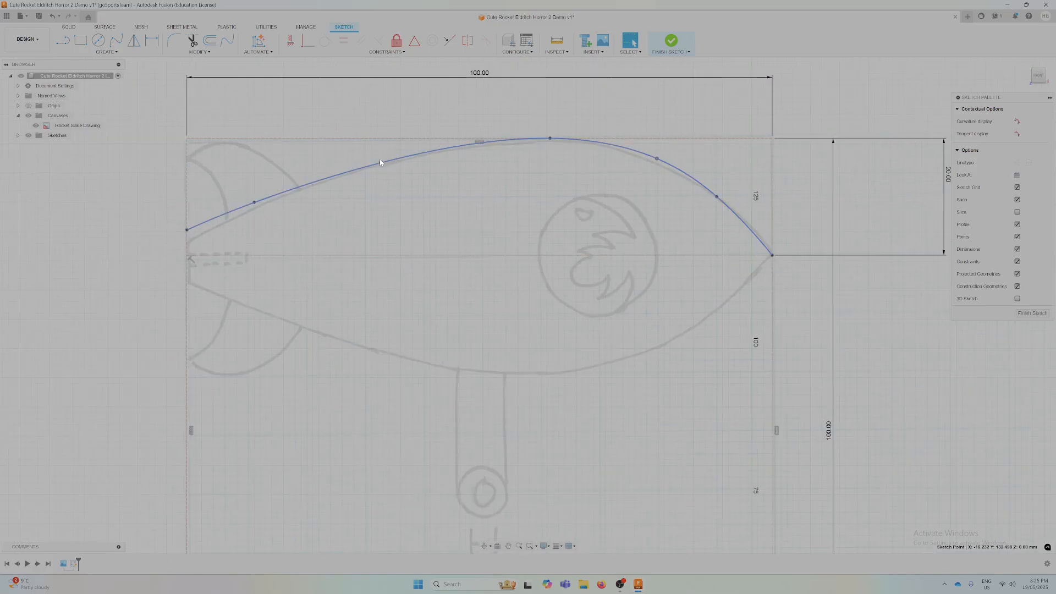
{"action": "left_click_drag", "start_coordinate": [383, 163], "coordinate": [380, 158]}
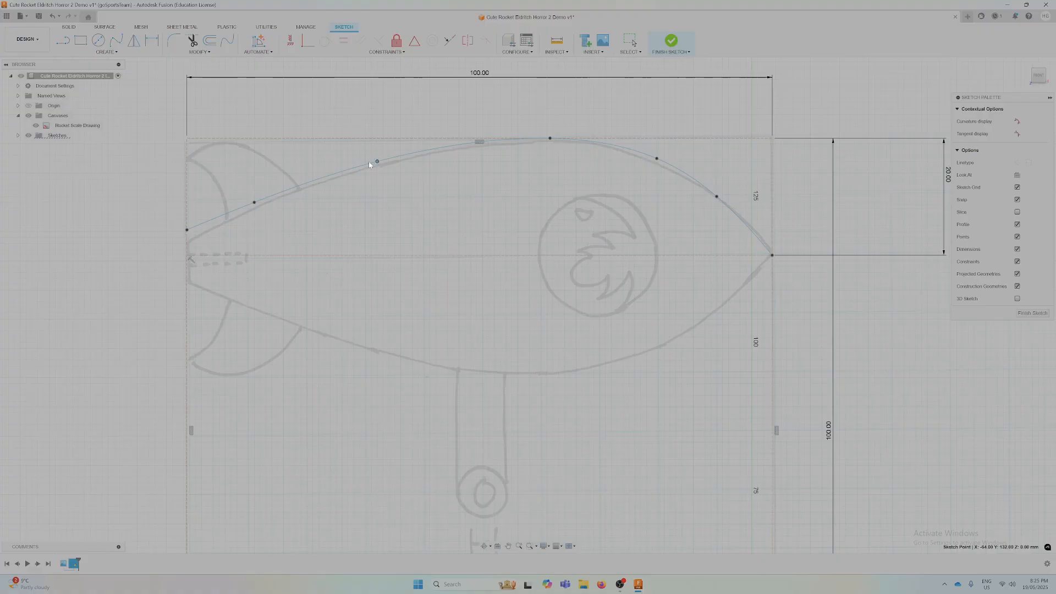
{"action": "middle_click_drag", "start_coordinate": [379, 159], "coordinate": [476, 192]}
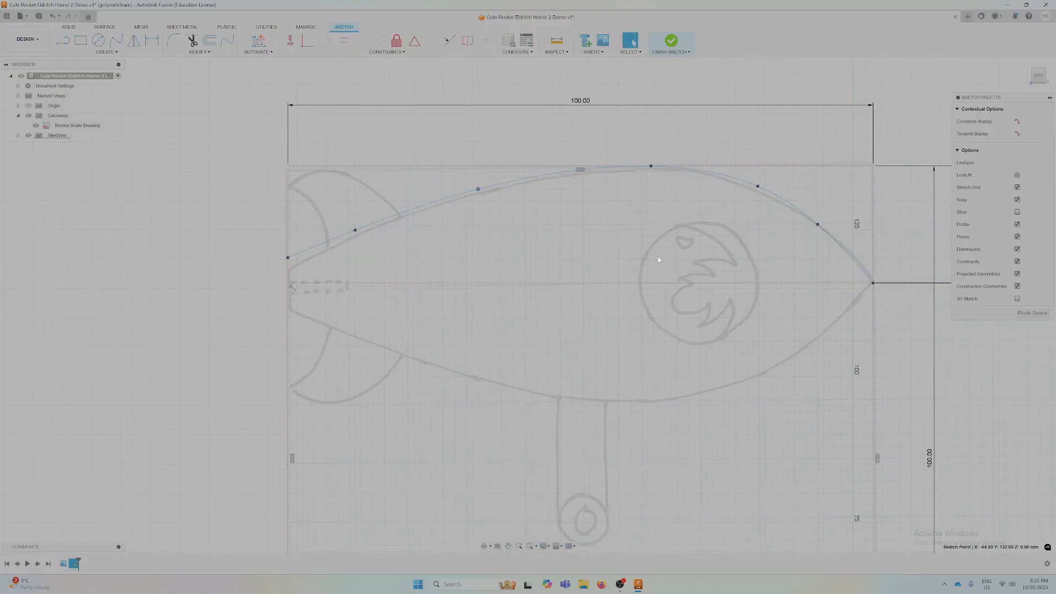
{"action": "scroll", "coordinate": [687, 247], "scroll_direction": "up", "scroll_amount": 3}
{"action": "scroll", "coordinate": [718, 249], "scroll_direction": "down", "scroll_amount": 4}
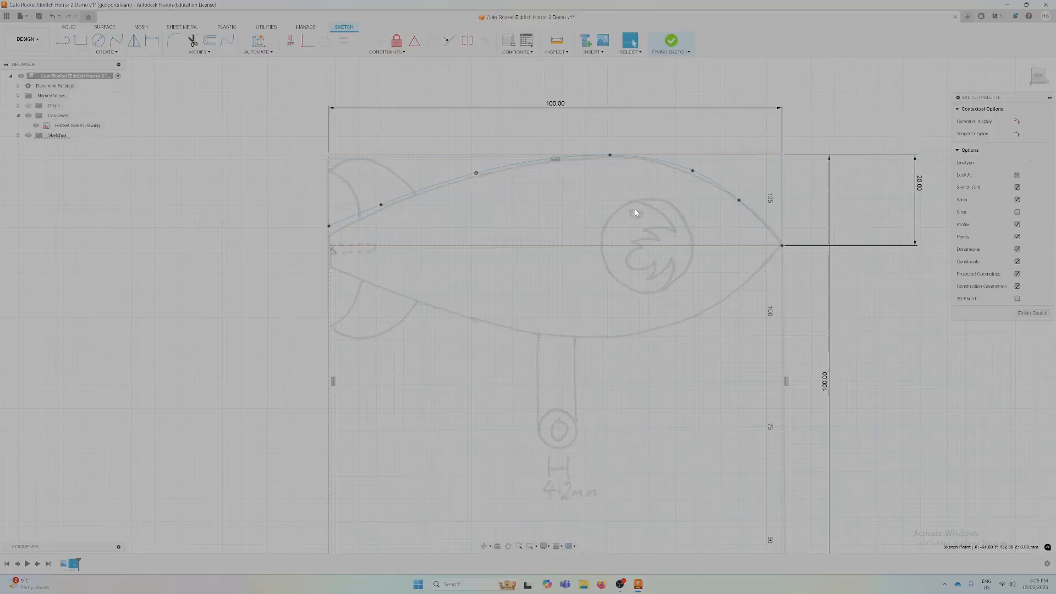
Mirror the upper outline spline about the rocket's construction centreline to form the lower outline
{"action": "left_click", "coordinate": [657, 169]}
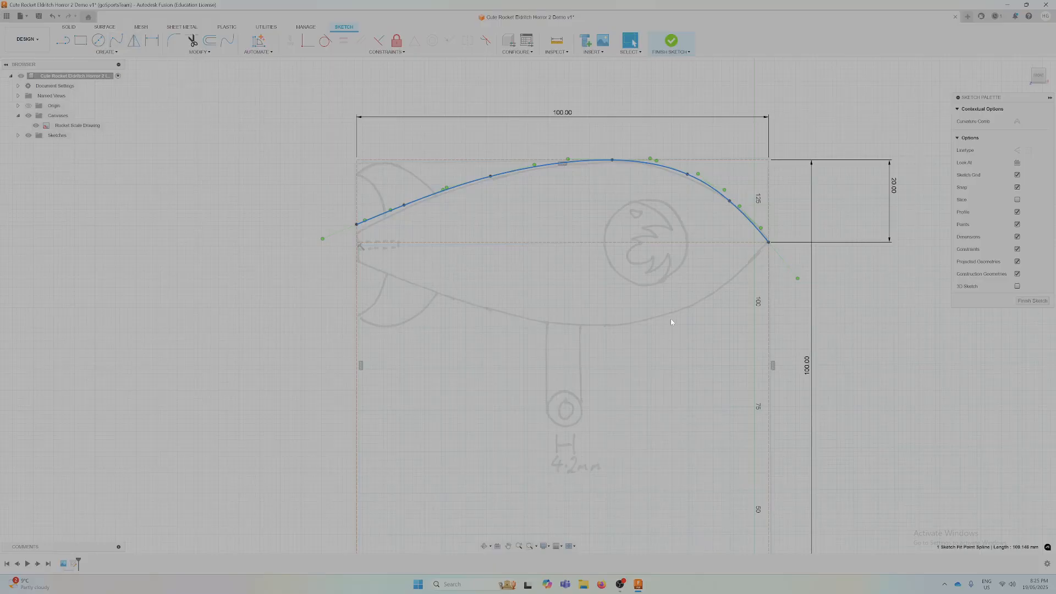
{"action": "left_click", "coordinate": [133, 41]}
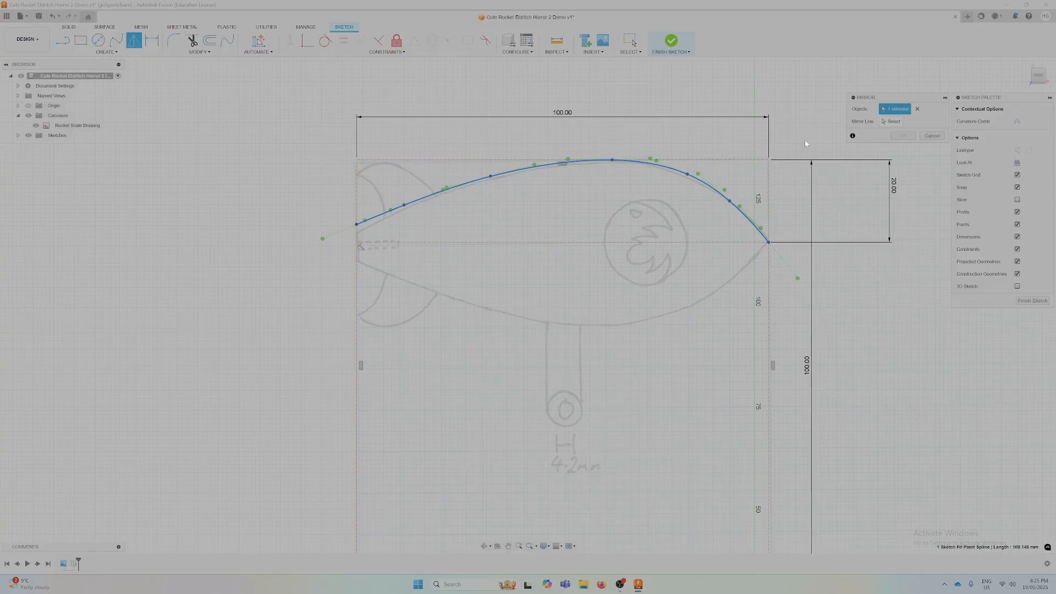
{"action": "left_click", "coordinate": [891, 121]}
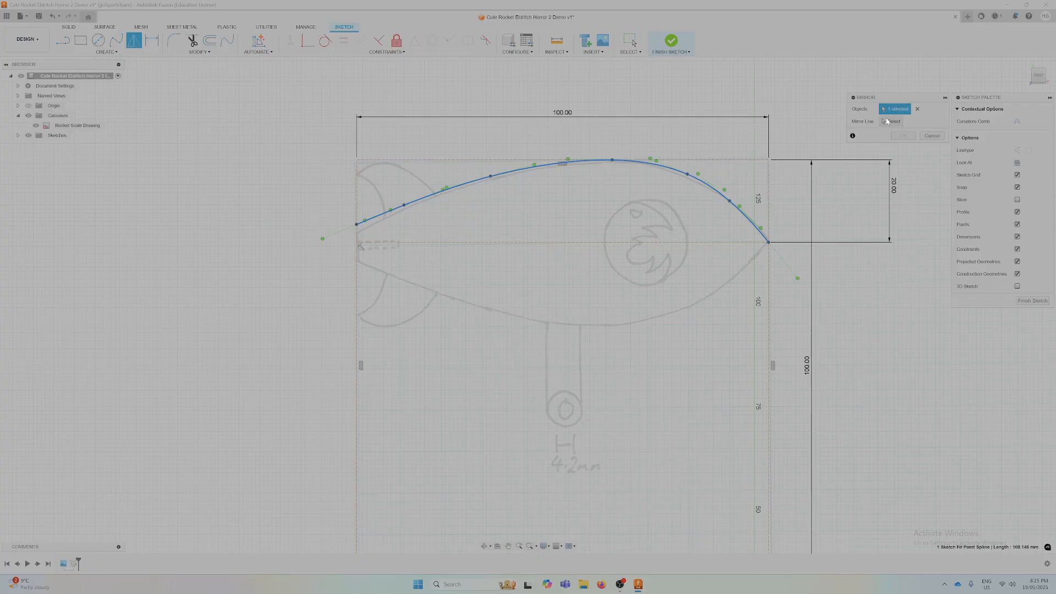
{"action": "left_click", "coordinate": [659, 245]}
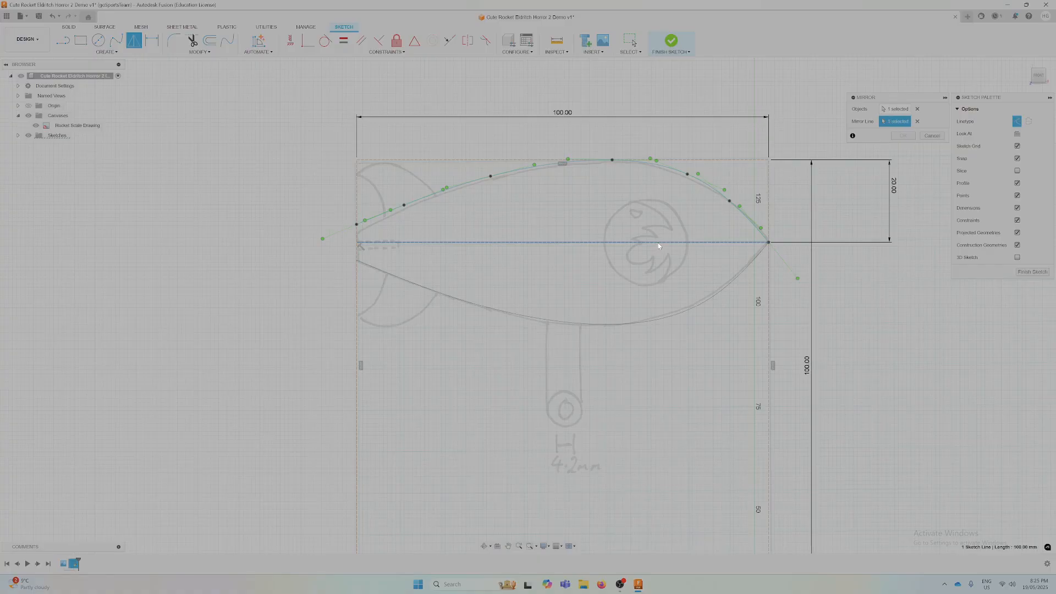
{"action": "left_click", "coordinate": [902, 136]}
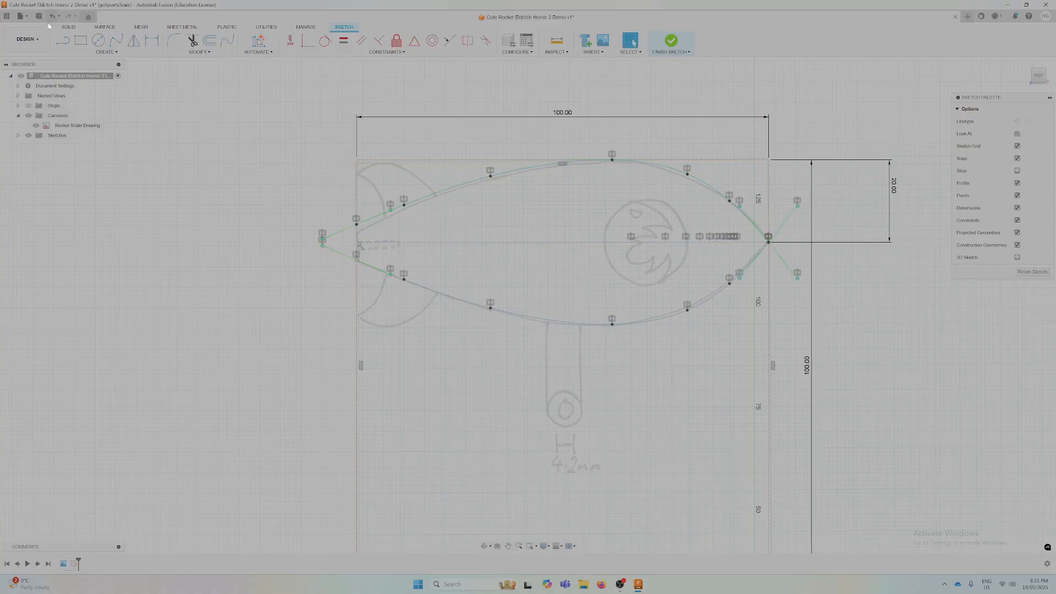
Close the rocket's tail with a line between the two spline ends and check that the body forms a closed profile
{"action": "left_click", "coordinate": [63, 41]}
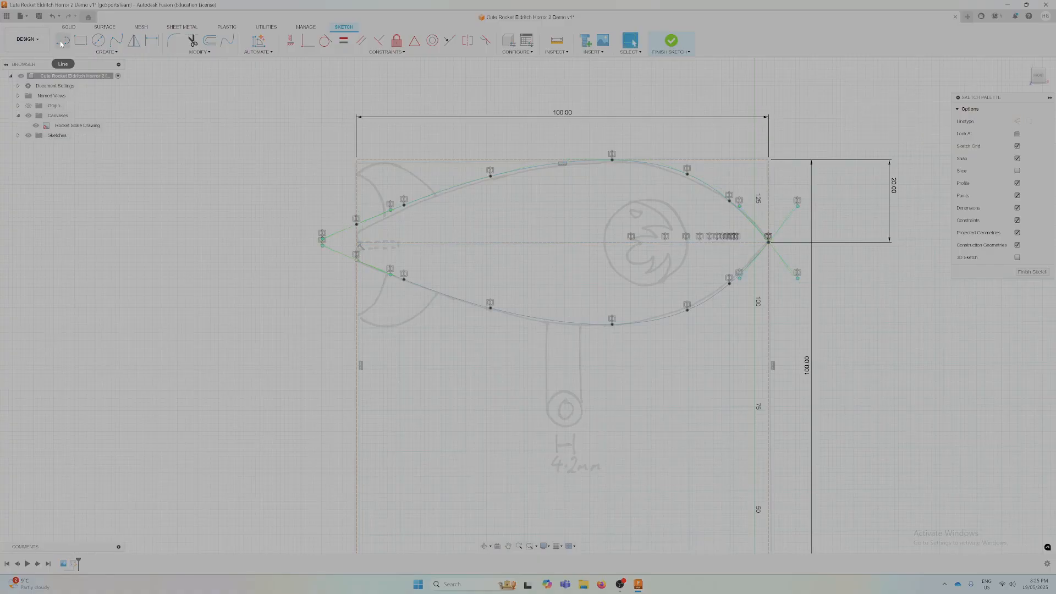
{"action": "left_click", "coordinate": [356, 223]}
{"action": "left_click", "coordinate": [357, 259]}
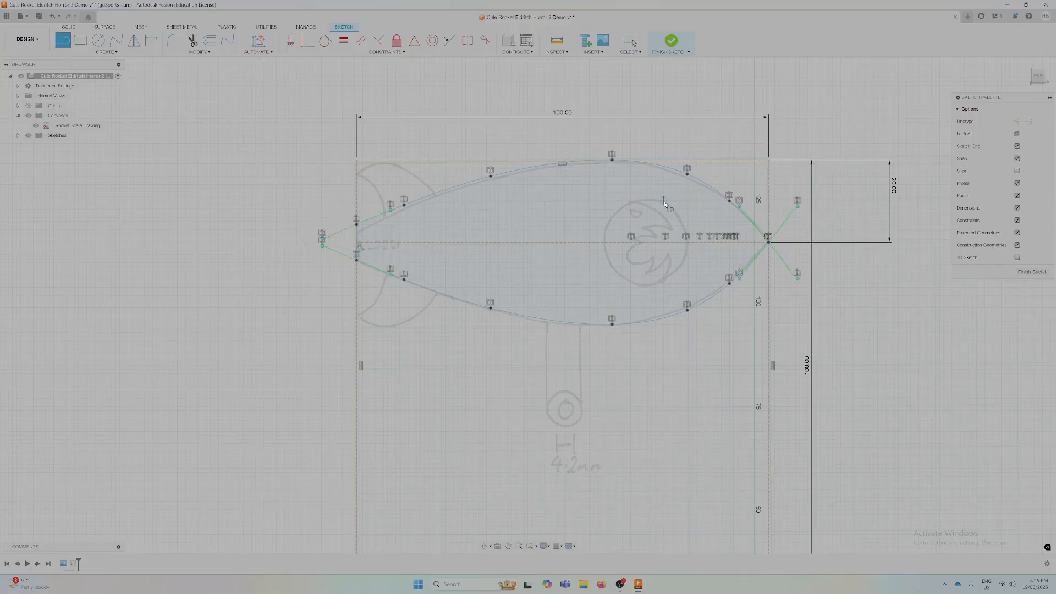
{"action": "key", "text": "Escape"}
{"action": "left_click", "coordinate": [583, 217]}
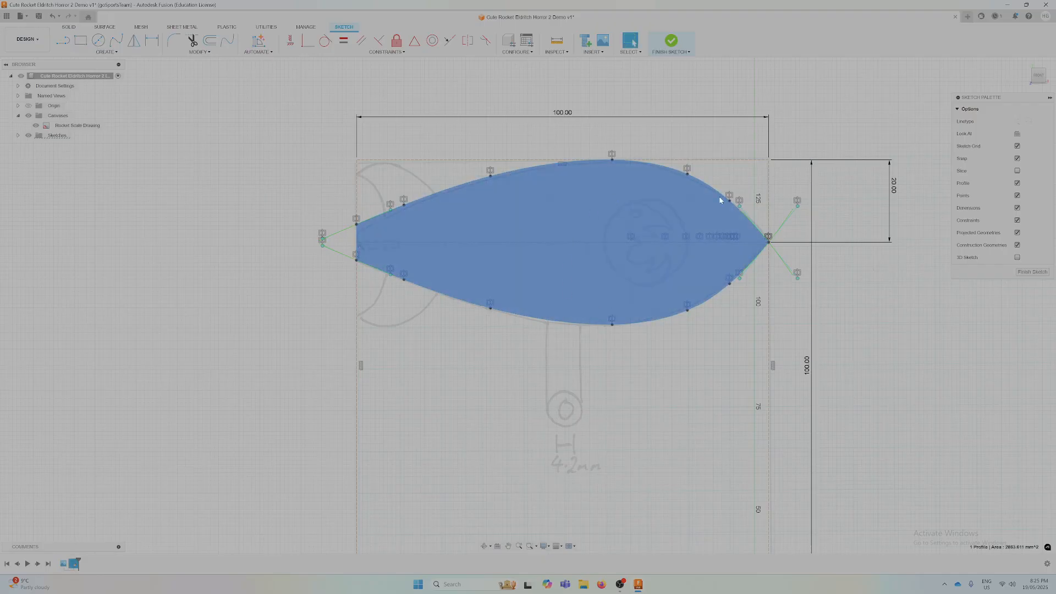
{"action": "left_click", "coordinate": [632, 365]}
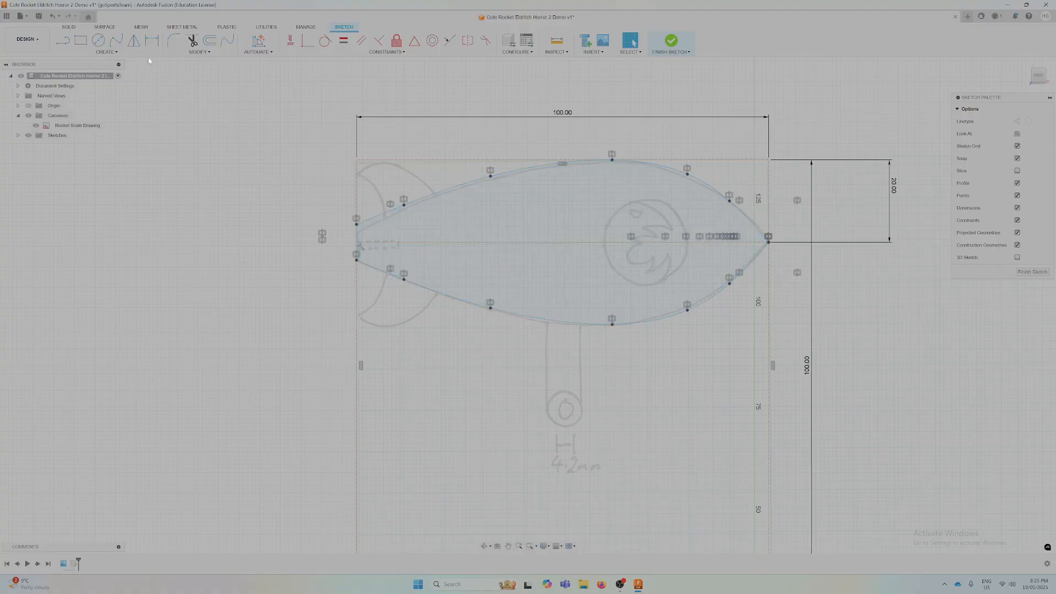
Draw a 3-point arc for the upper fin's outer edge, from the body outline to the fin tip
{"action": "left_click", "coordinate": [110, 53]}
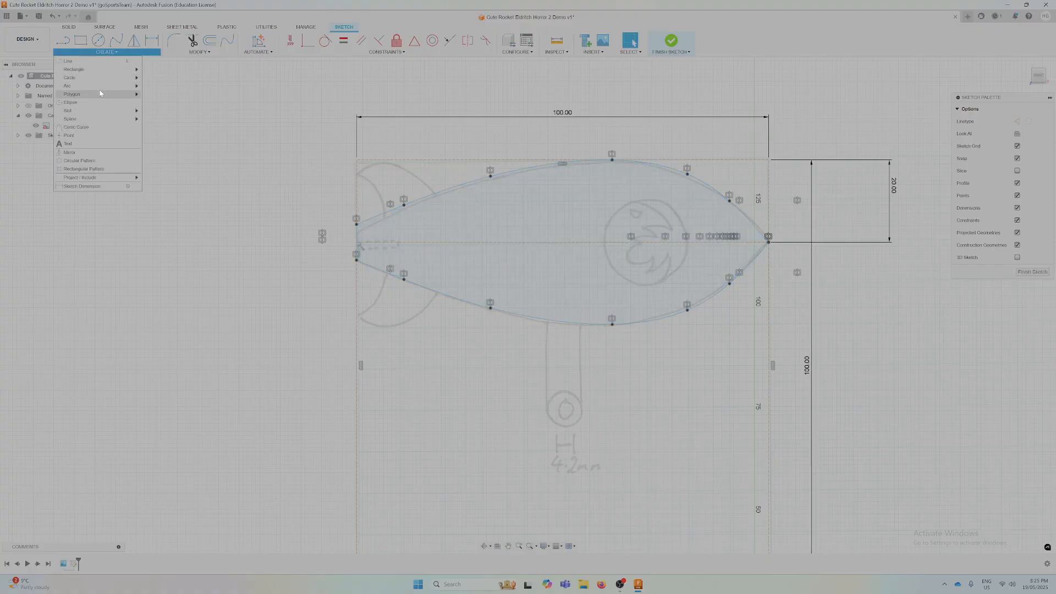
{"action": "mouse_move", "coordinate": [110, 86]}
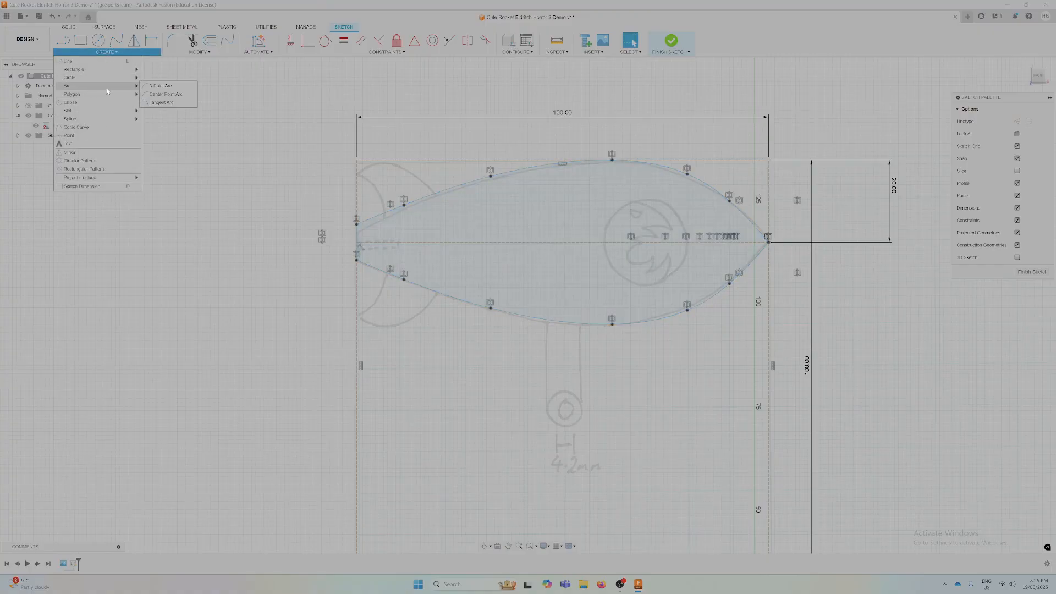
{"action": "left_click", "coordinate": [159, 86]}
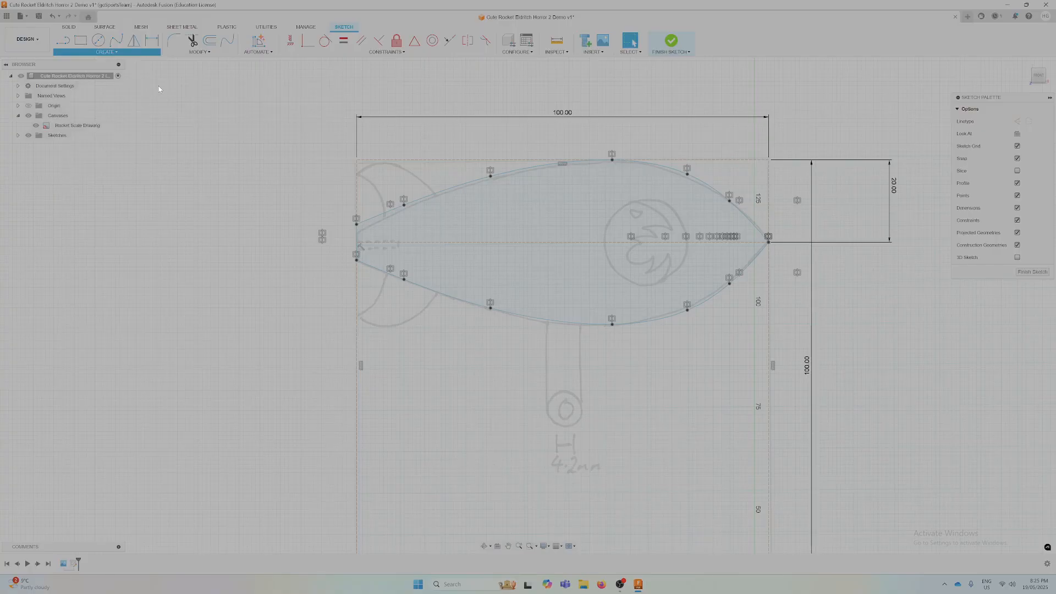
{"action": "left_click", "coordinate": [442, 191]}
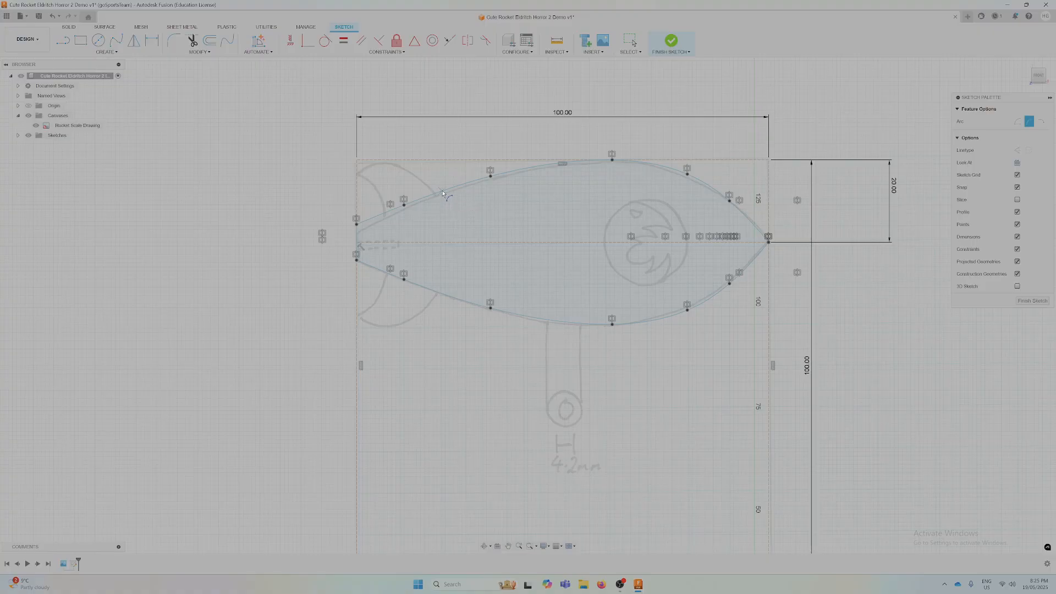
{"action": "left_click", "coordinate": [366, 167]}
{"action": "scroll", "coordinate": [417, 168], "scroll_direction": "up", "scroll_amount": 3}
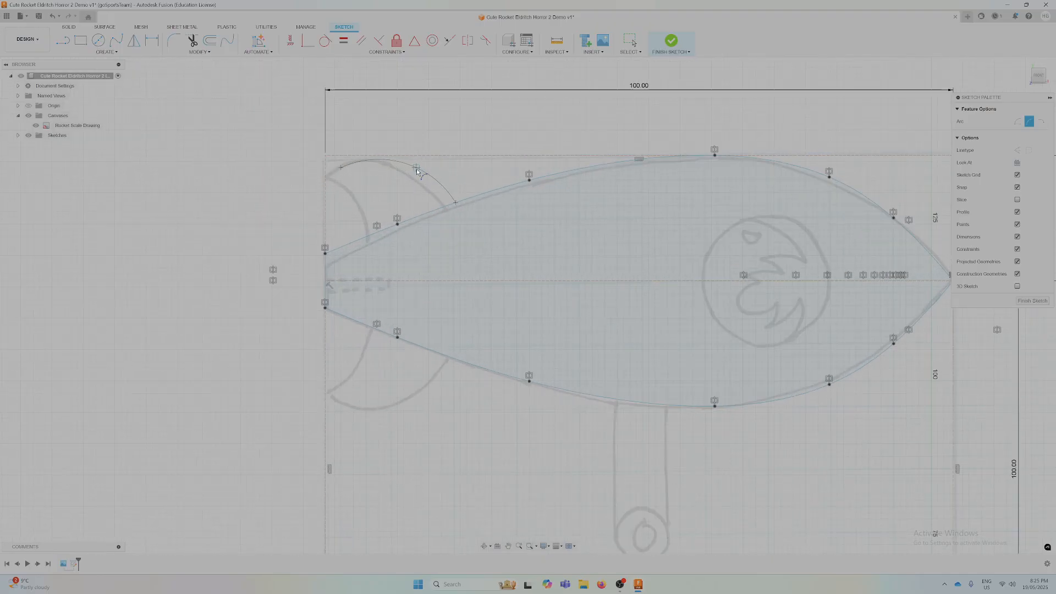
{"action": "left_click", "coordinate": [421, 167]}
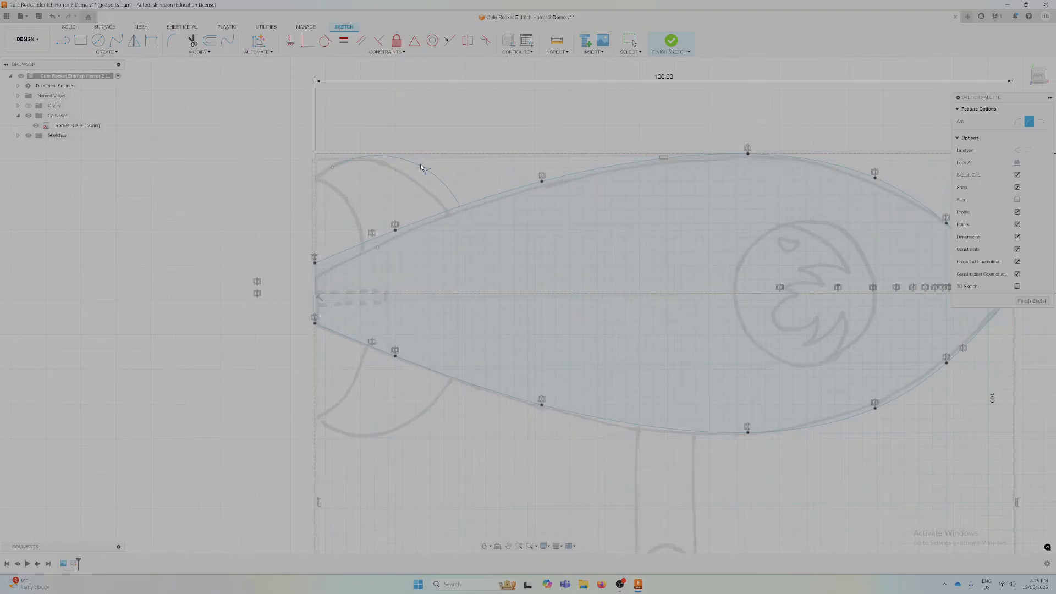
{"action": "scroll", "coordinate": [402, 235], "scroll_direction": "down", "scroll_amount": 3}
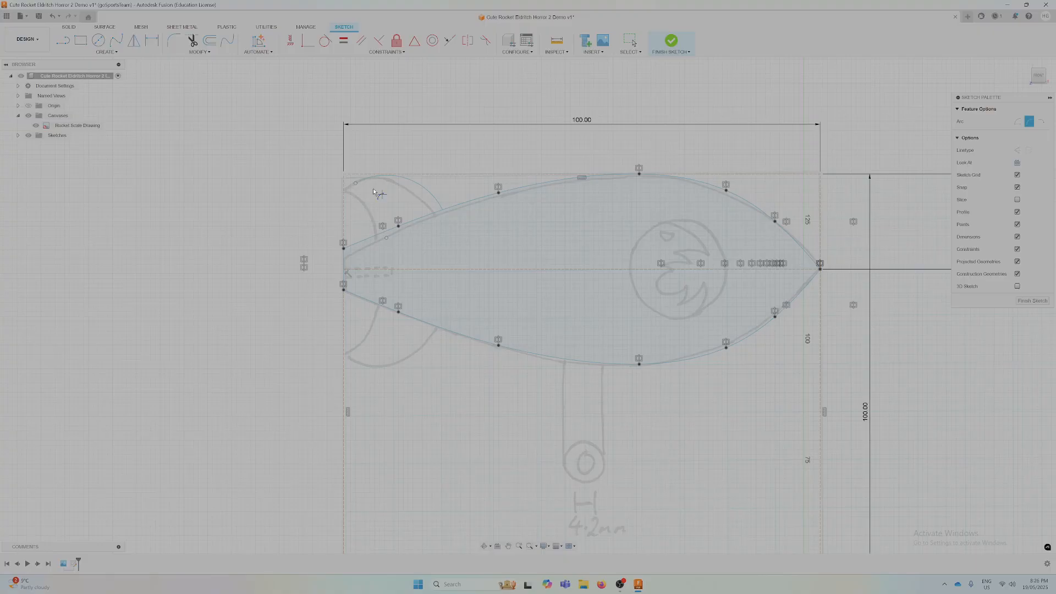
{"action": "left_click", "coordinate": [355, 183]}
{"action": "left_click", "coordinate": [387, 224]}
{"action": "key", "text": "Escape"}
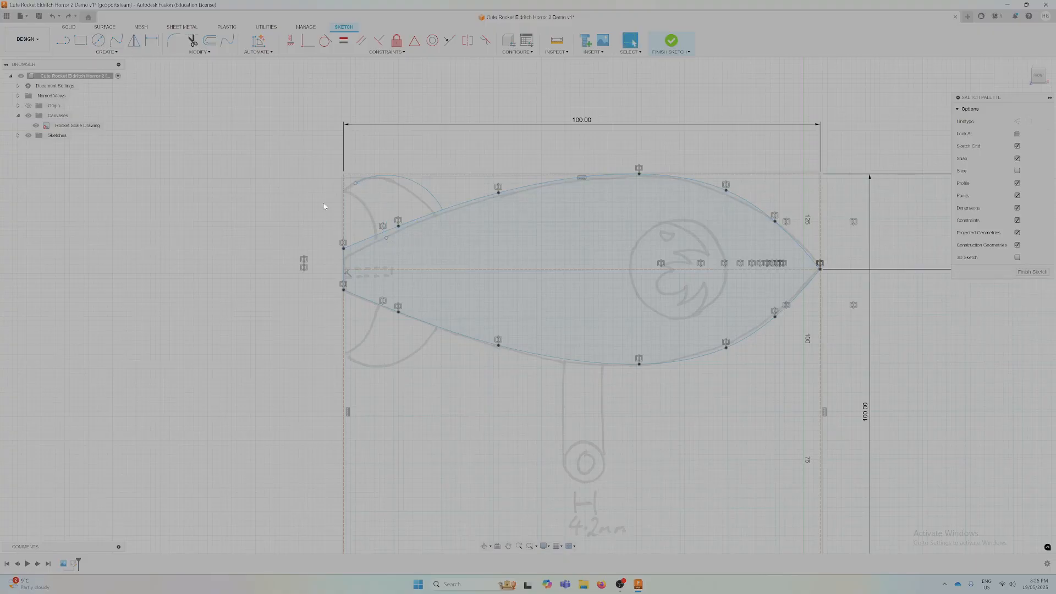
Draw a fit point spline for the upper fin's inner edge, from the fin tip through one intermediate point down to the body outline
{"action": "scroll", "coordinate": [322, 189], "scroll_direction": "up", "scroll_amount": 2}
{"action": "left_click", "coordinate": [116, 40]}
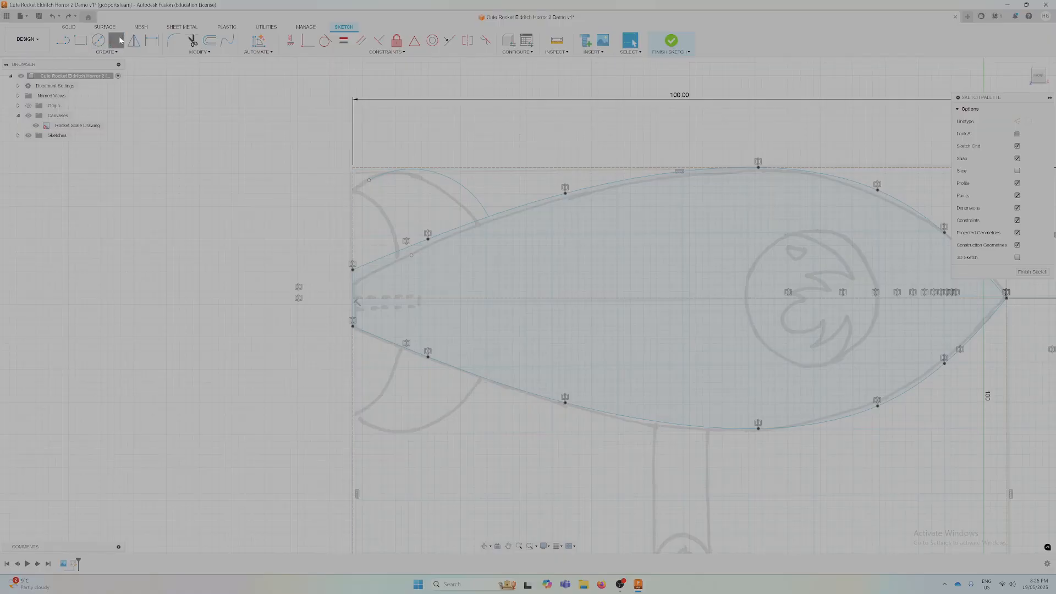
{"action": "left_click", "coordinate": [369, 180]}
{"action": "left_click", "coordinate": [395, 201]}
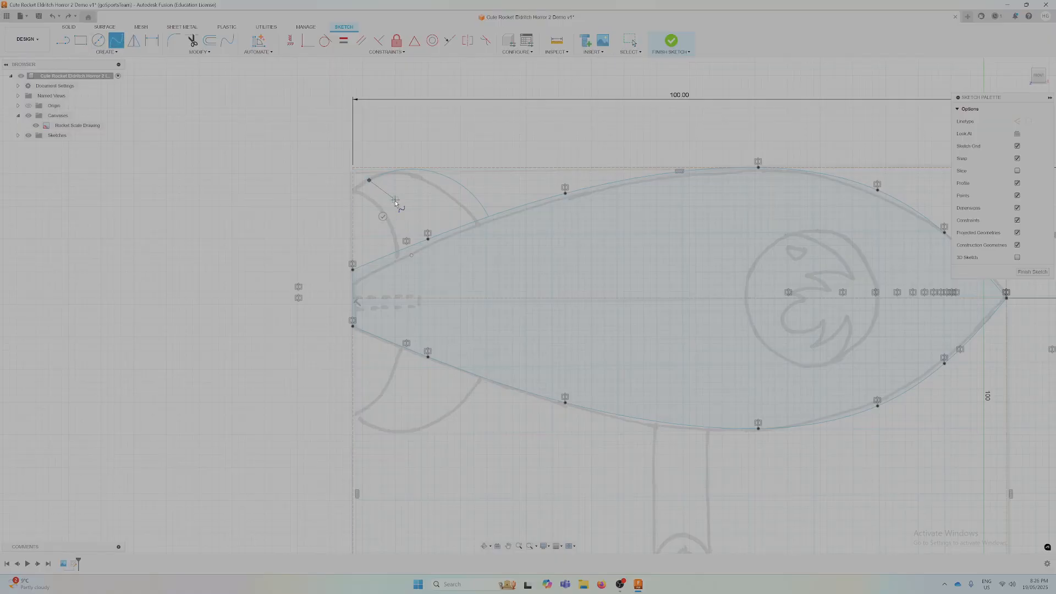
{"action": "double_click", "coordinate": [406, 247]}
{"action": "scroll", "coordinate": [431, 228], "scroll_direction": "up", "scroll_amount": 3}
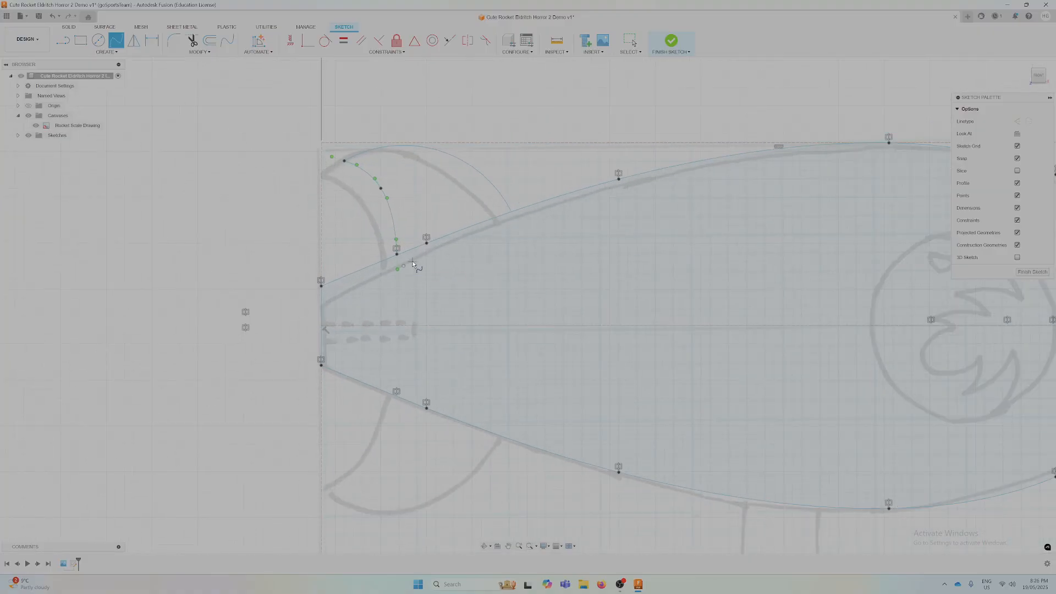
{"action": "key", "text": "Escape"}
Move the lower end of the fin's inner spline onto the body outline to close the fin profile
{"action": "scroll", "coordinate": [373, 163], "scroll_direction": "down", "scroll_amount": 1}
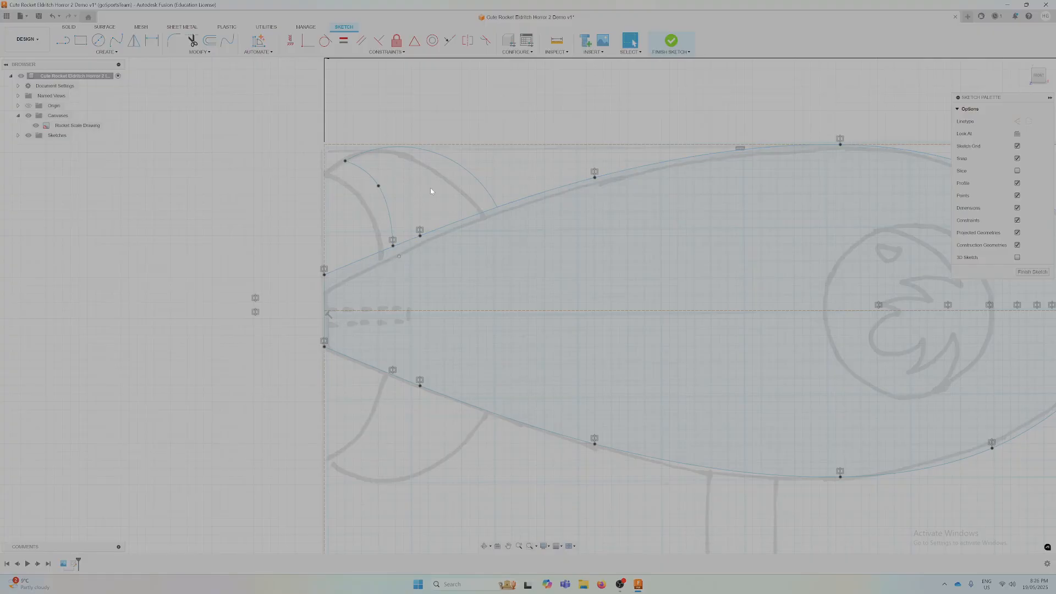
{"action": "scroll", "coordinate": [390, 193], "scroll_direction": "up", "scroll_amount": 3}
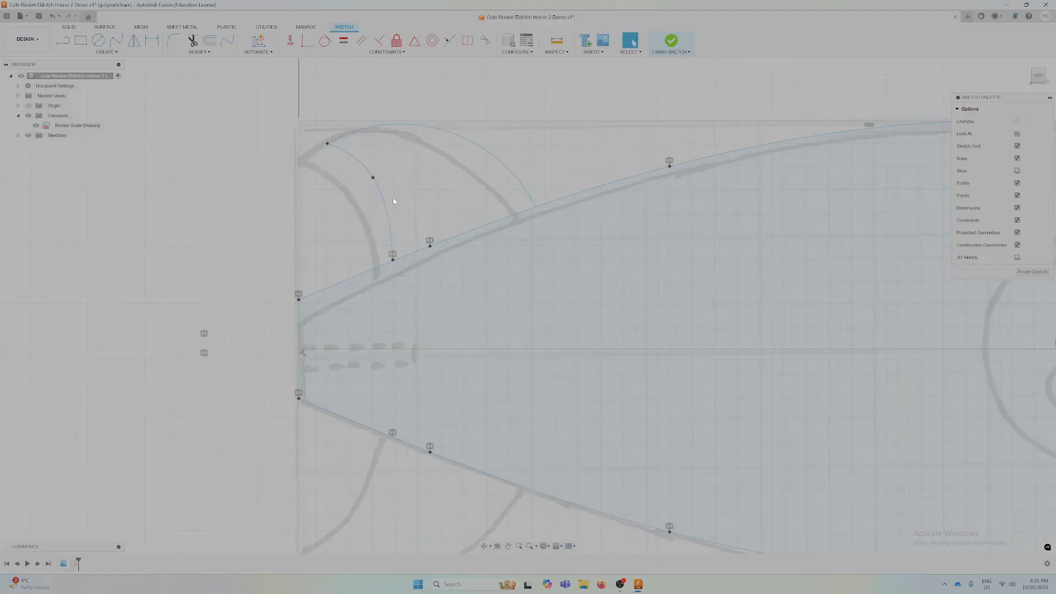
{"action": "scroll", "coordinate": [424, 305], "scroll_direction": "up", "scroll_amount": 4}
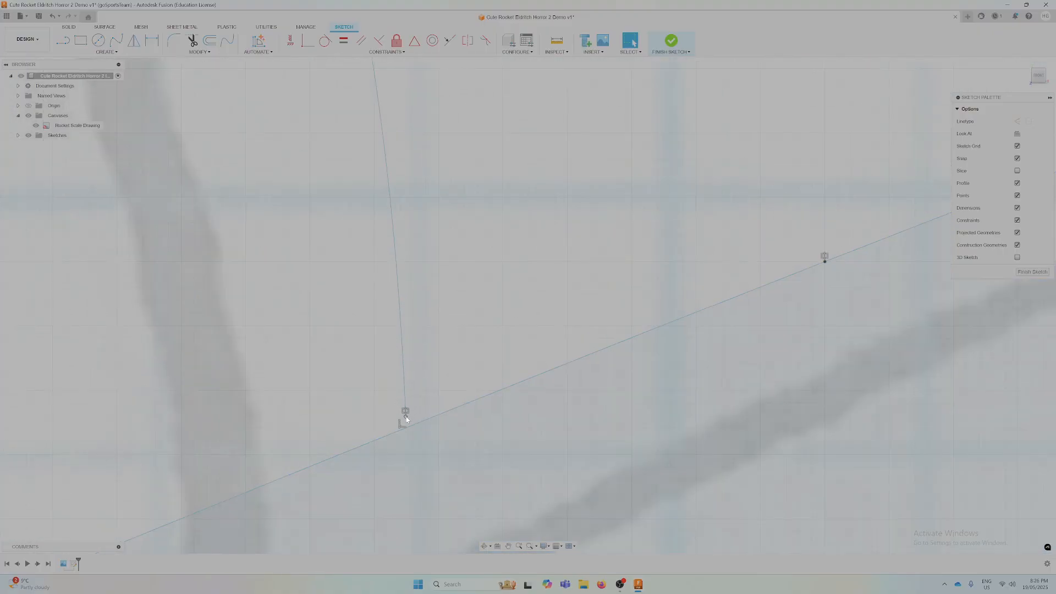
{"action": "left_click", "coordinate": [406, 419]}
{"action": "left_click_drag", "start_coordinate": [403, 419], "coordinate": [407, 404]}
{"action": "scroll", "coordinate": [382, 407], "scroll_direction": "down", "scroll_amount": 6}
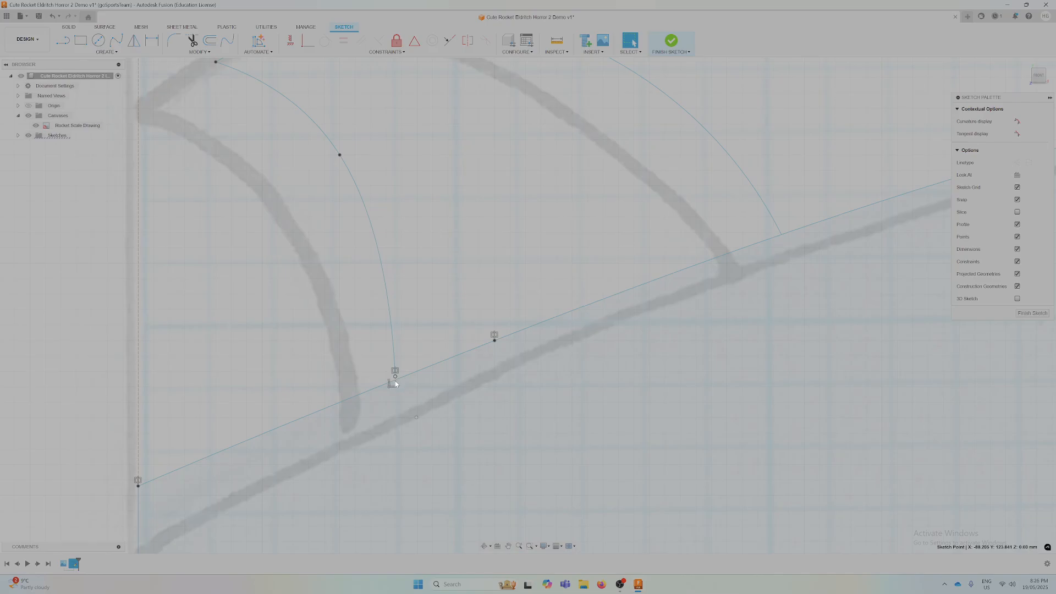
{"action": "left_click_drag", "start_coordinate": [396, 379], "coordinate": [392, 396]}
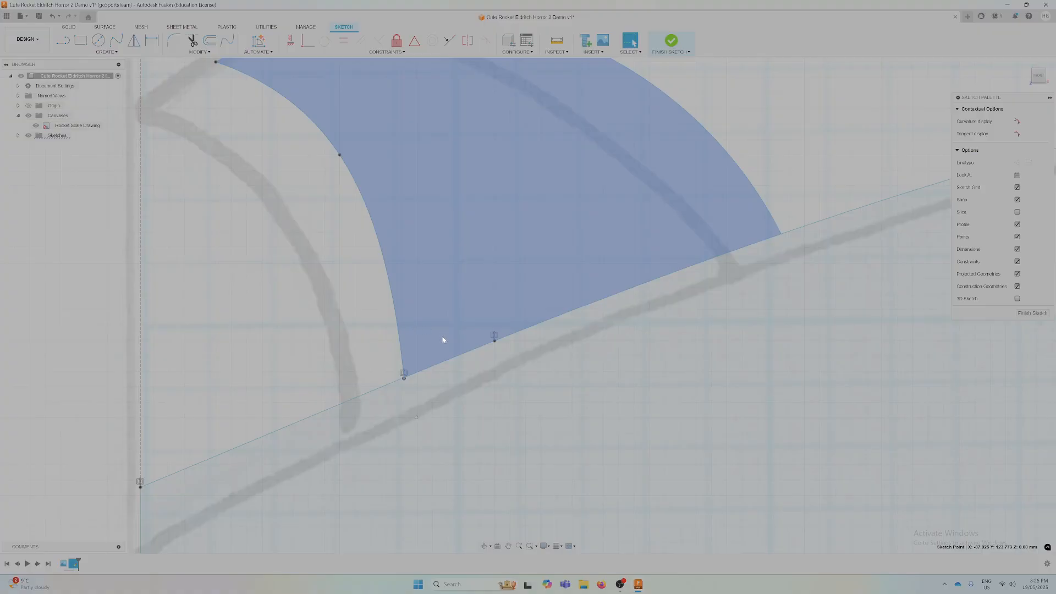
Check that the upper fin forms a closed profile and mirror its outer arc and inner spline about the rocket's horizontal centreline
{"action": "scroll", "coordinate": [446, 231], "scroll_direction": "down", "scroll_amount": 2}
{"action": "scroll", "coordinate": [446, 231], "scroll_direction": "down", "scroll_amount": 3}
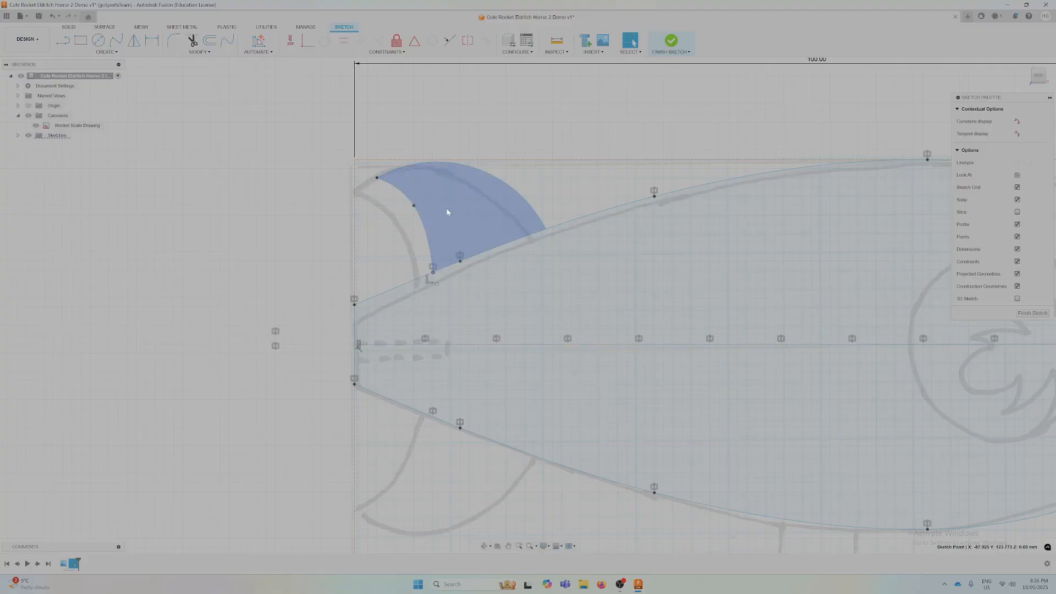
{"action": "left_click", "coordinate": [456, 218]}
{"action": "scroll", "coordinate": [479, 201], "scroll_direction": "down", "scroll_amount": 4}
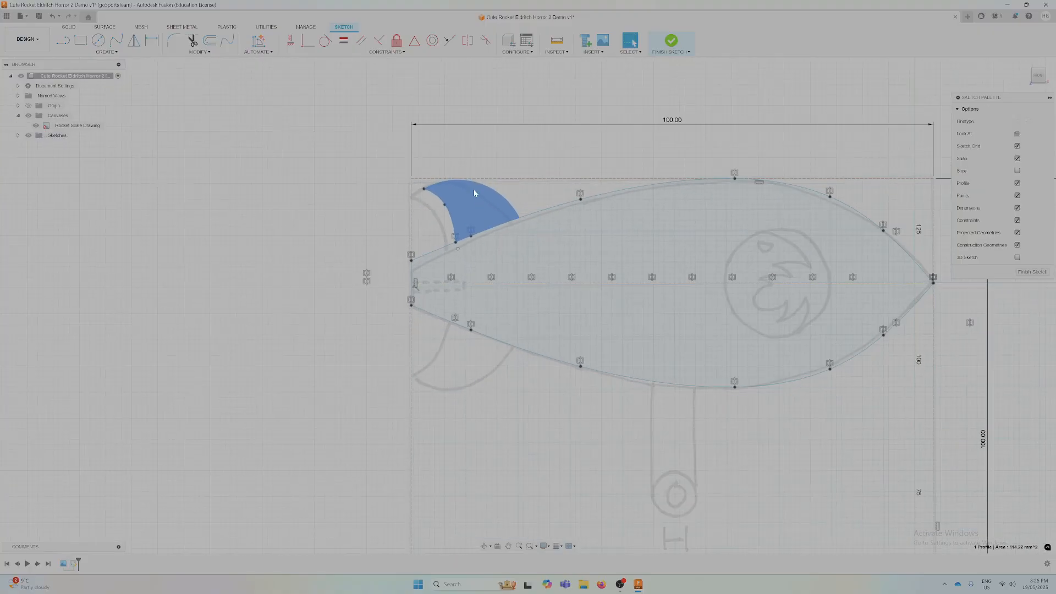
{"action": "scroll", "coordinate": [470, 215], "scroll_direction": "up", "scroll_amount": 2}
{"action": "left_click", "coordinate": [235, 144]}
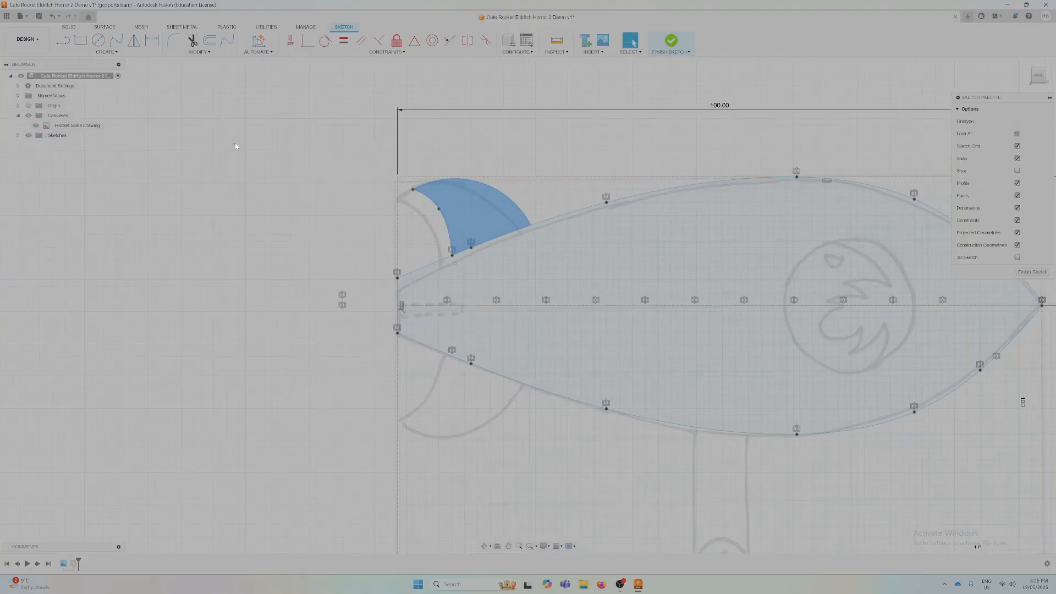
{"action": "left_click", "coordinate": [135, 42]}
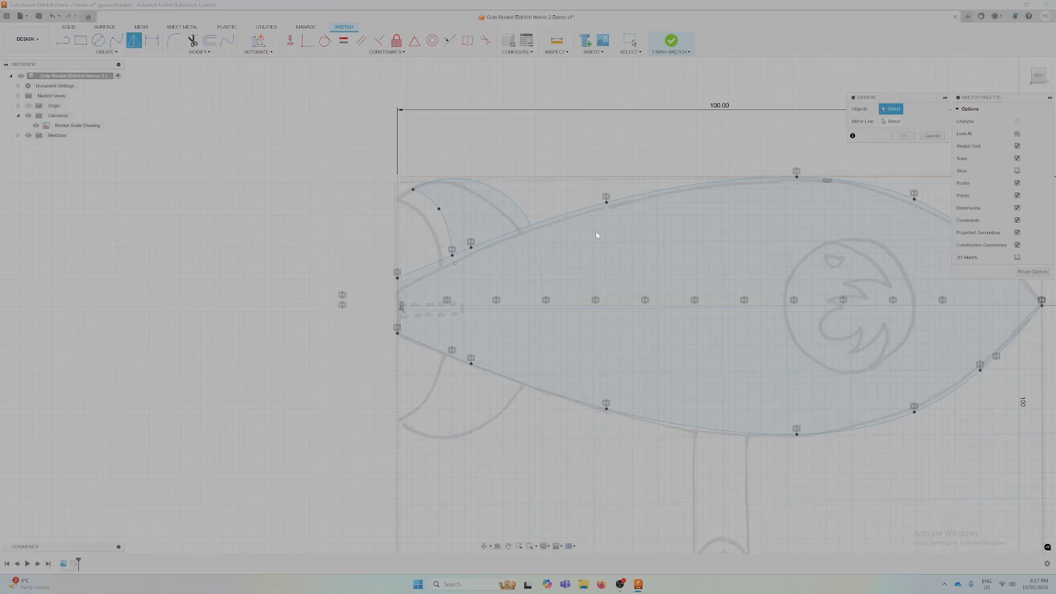
{"action": "left_click", "coordinate": [519, 199]}
{"action": "left_click", "coordinate": [444, 234]}
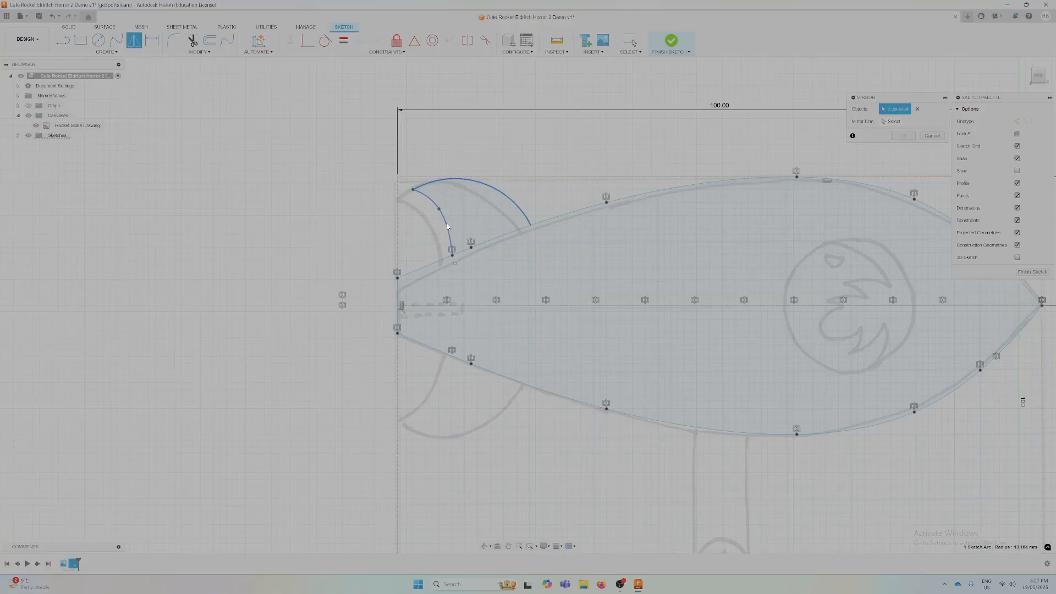
{"action": "left_click", "coordinate": [891, 121]}
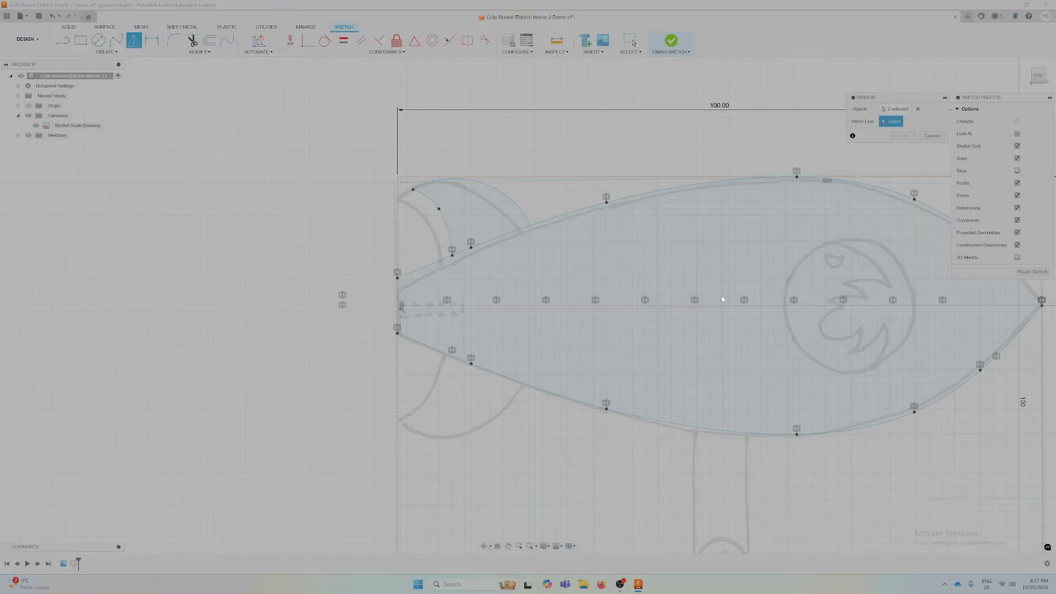
{"action": "left_click", "coordinate": [669, 306]}
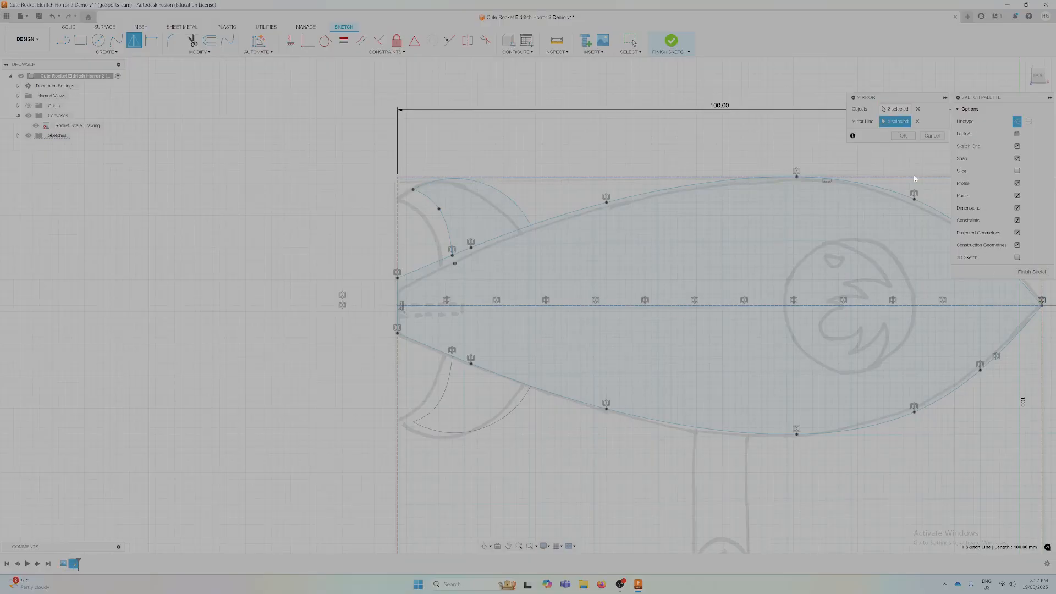
{"action": "left_click", "coordinate": [902, 136]}
Draw a 20 mm diameter circle centred on the rocket's centreline over the scanned logo near the nose
{"action": "mouse_move", "coordinate": [797, 271]}
{"action": "middle_mouse_down"}
{"action": "mouse_move", "coordinate": [764, 260]}
{"action": "mouse_move", "coordinate": [632, 290]}
{"action": "mouse_move", "coordinate": [574, 259]}
{"action": "middle_mouse_up"}
{"action": "scroll", "coordinate": [575, 259], "scroll_direction": "down", "scroll_amount": 4}
{"action": "middle_click_drag", "start_coordinate": [709, 234], "coordinate": [671, 214]}
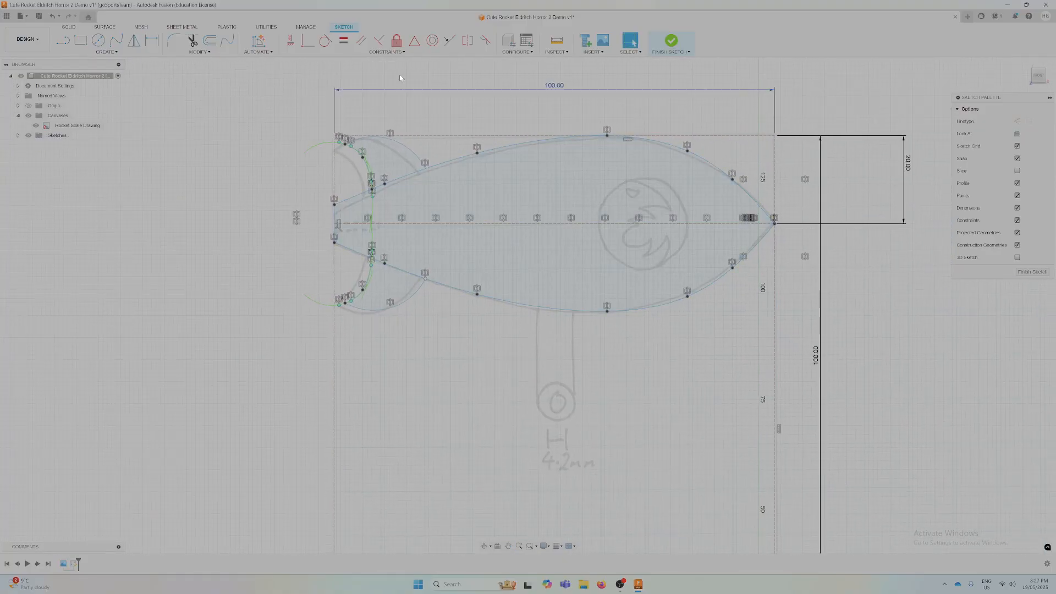
{"action": "left_click", "coordinate": [99, 40]}
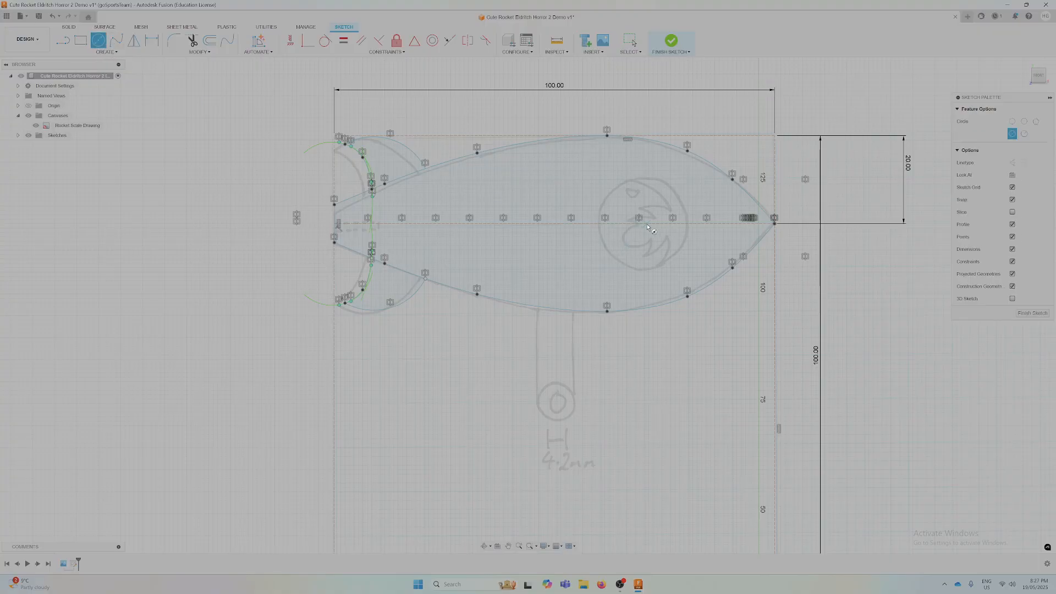
{"action": "left_click", "coordinate": [646, 223]}
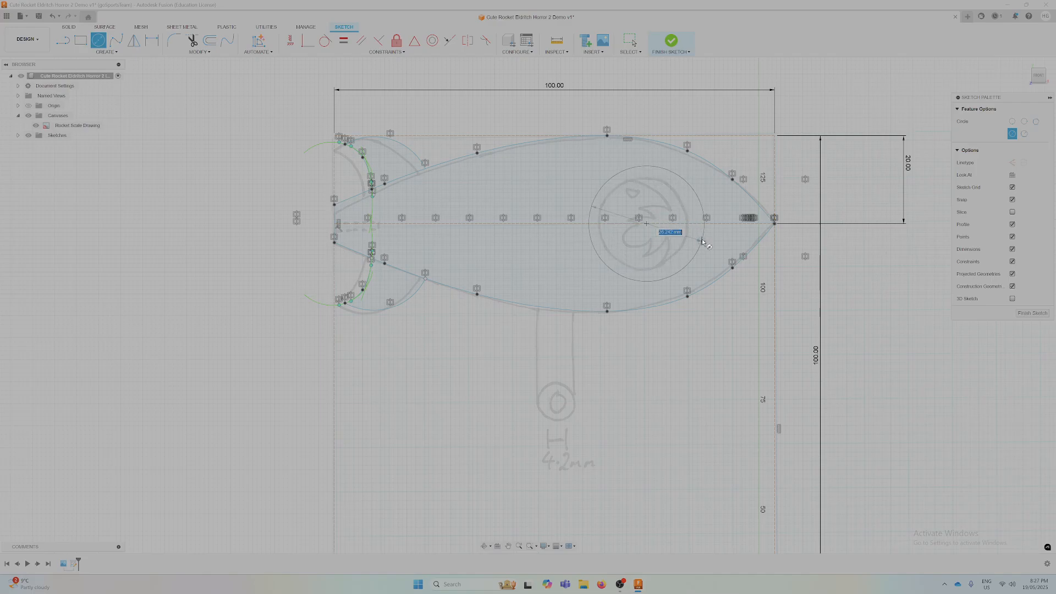
{"action": "type", "text": "20"}
{"action": "key", "text": "Return"}
{"action": "key", "text": "Escape"}
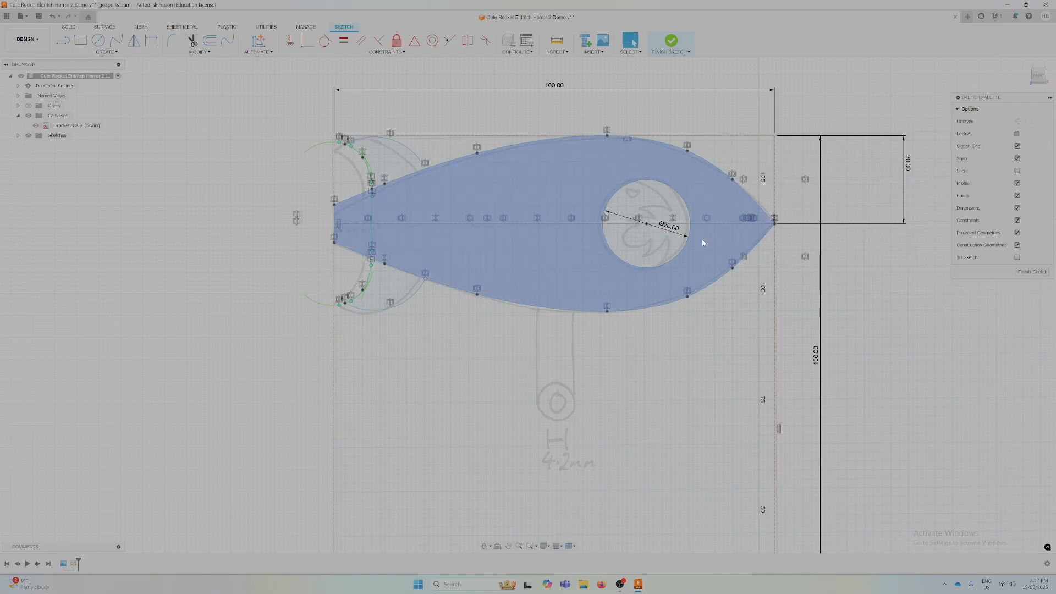
Dimension the logo circle's centre 30 mm horizontally from the rocket's nose tip and place the dimension just above the body
{"action": "left_click", "coordinate": [152, 41]}
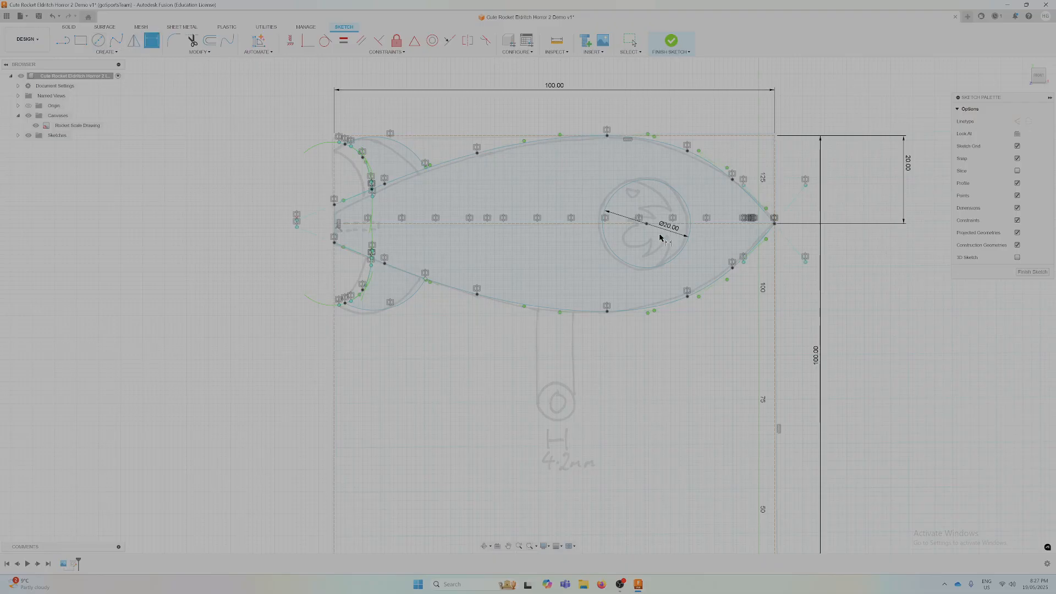
{"action": "left_click", "coordinate": [774, 226]}
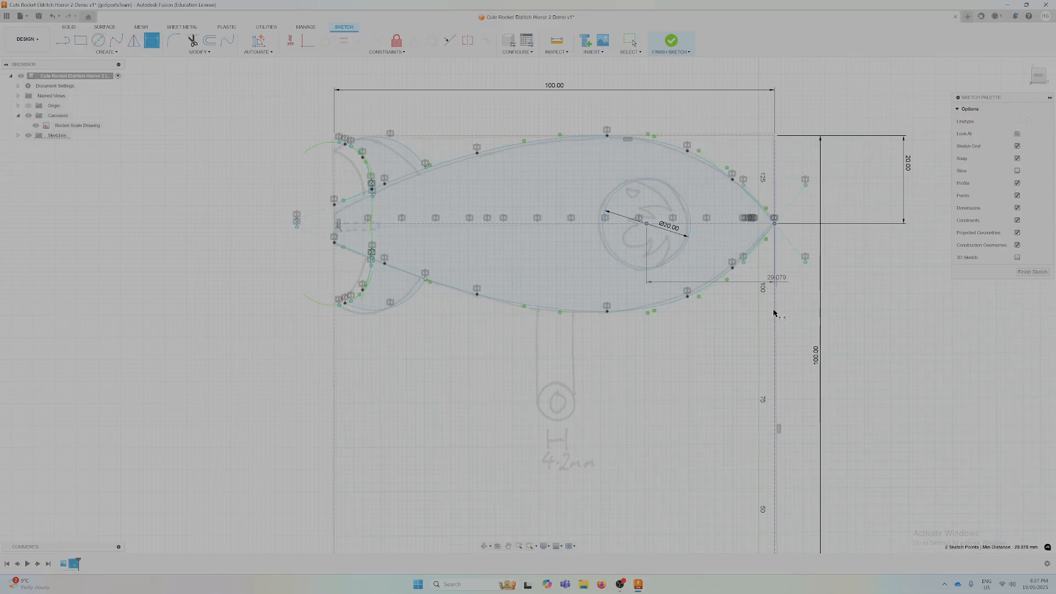
{"action": "left_click", "coordinate": [777, 93]}
{"action": "type", "text": "30"}
{"action": "key", "text": "Return"}
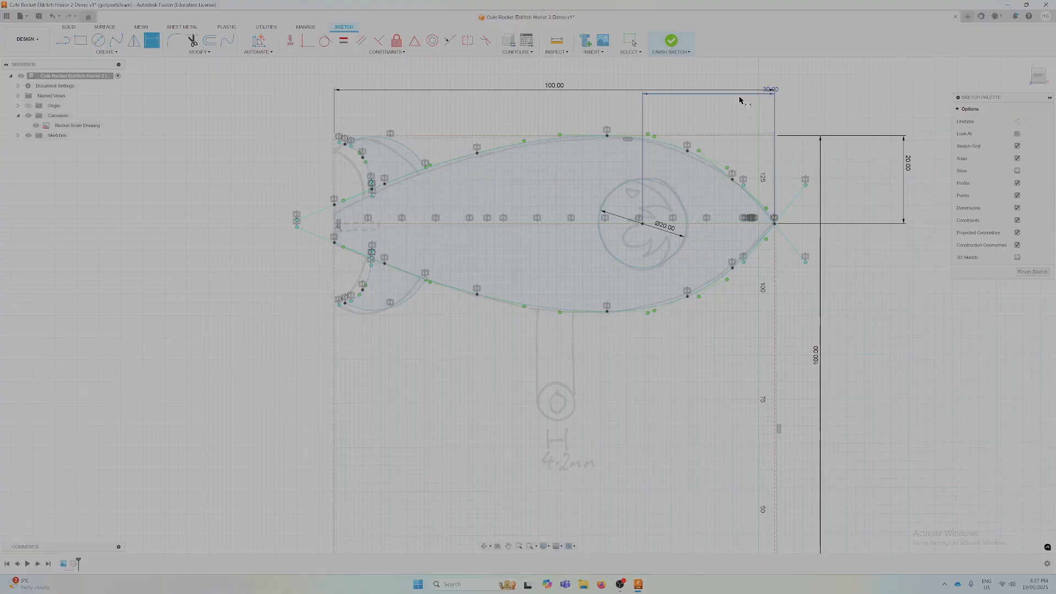
{"action": "key", "text": "Escape"}
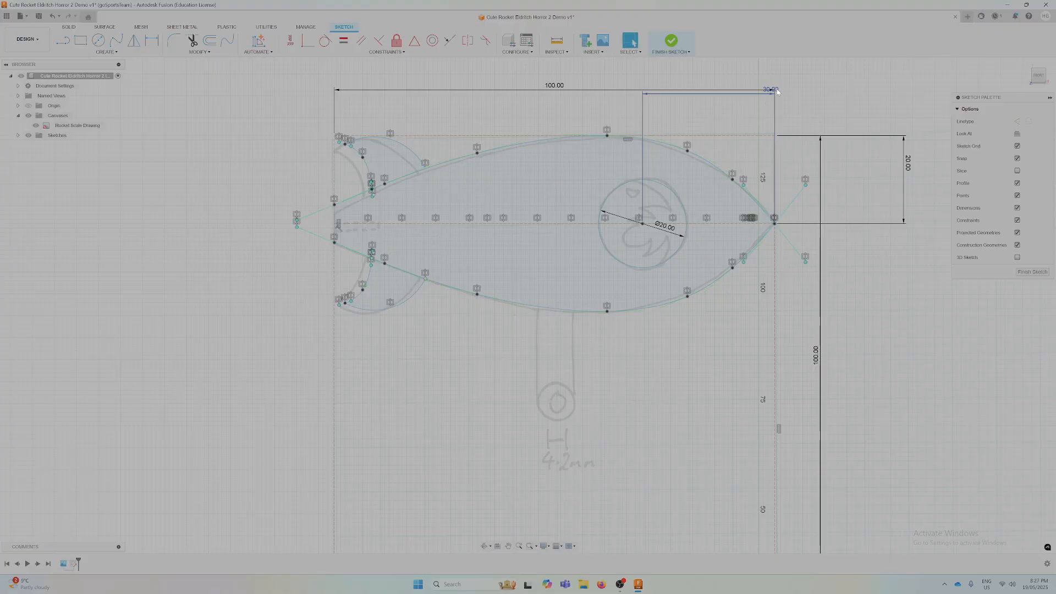
{"action": "left_click_drag", "start_coordinate": [778, 88], "coordinate": [711, 130]}
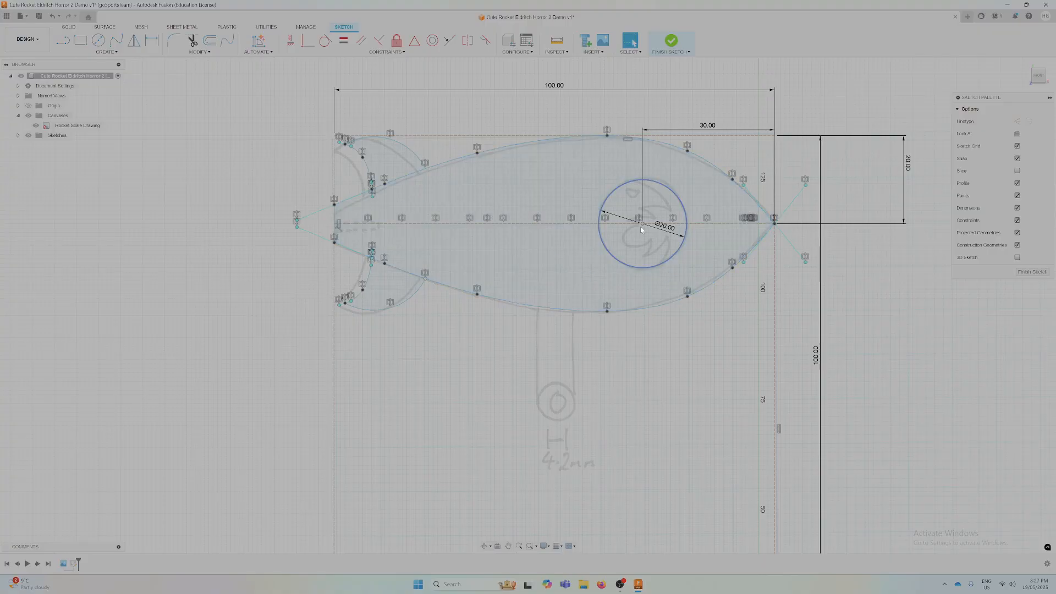
{"action": "left_click", "coordinate": [636, 212]}
{"action": "scroll", "coordinate": [668, 242], "scroll_direction": "up", "scroll_amount": 2}
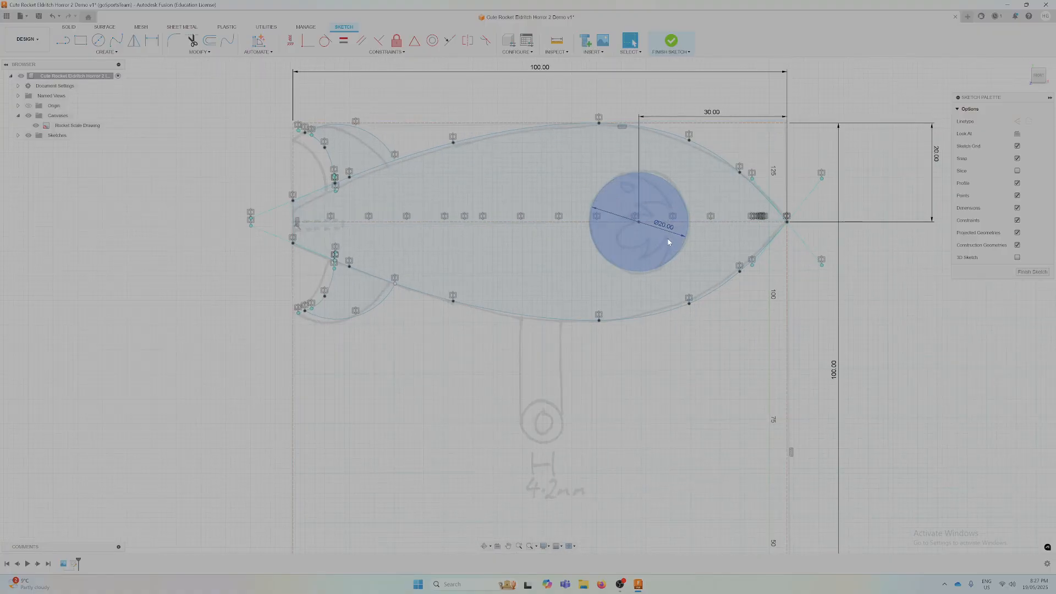
{"action": "scroll", "coordinate": [669, 242], "scroll_direction": "down", "scroll_amount": 2}
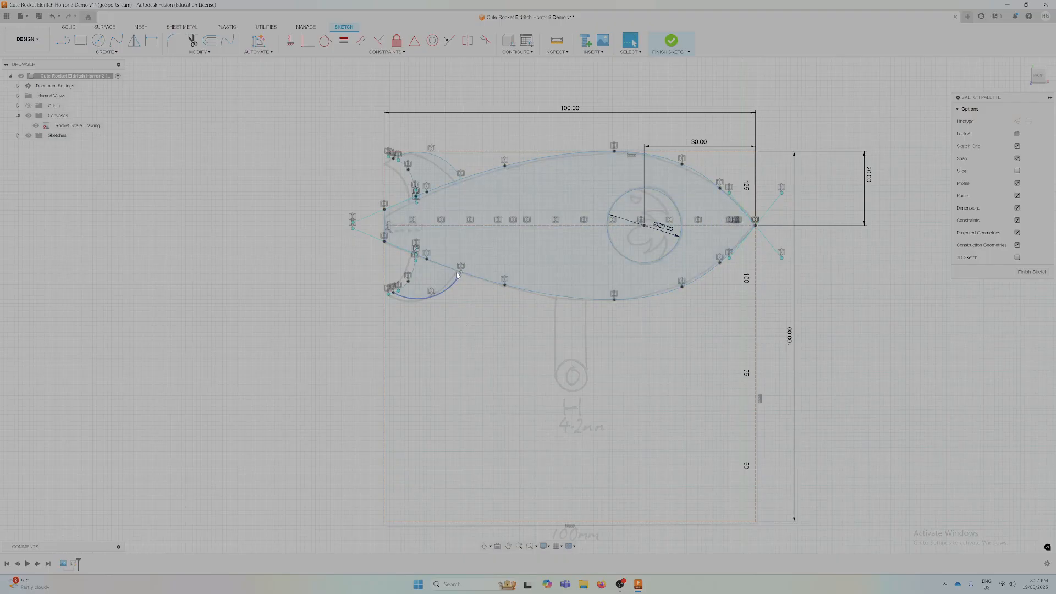
Draw a 4.2 mm diameter circle over the scanned hole at the lower end of the stem
{"action": "left_click", "coordinate": [63, 40]}
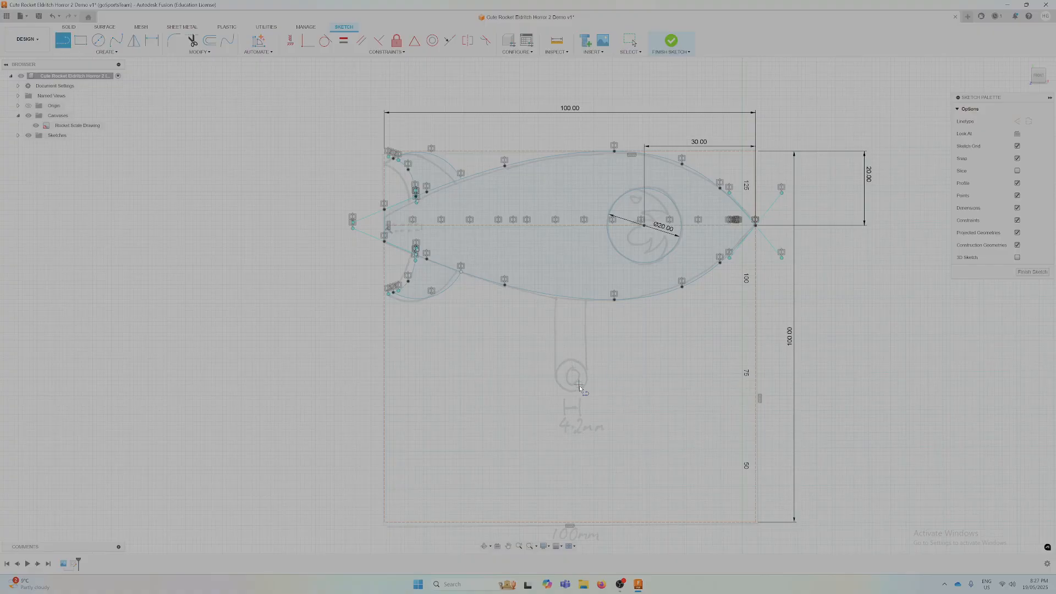
{"action": "scroll", "coordinate": [575, 377], "scroll_direction": "down", "scroll_amount": 3}
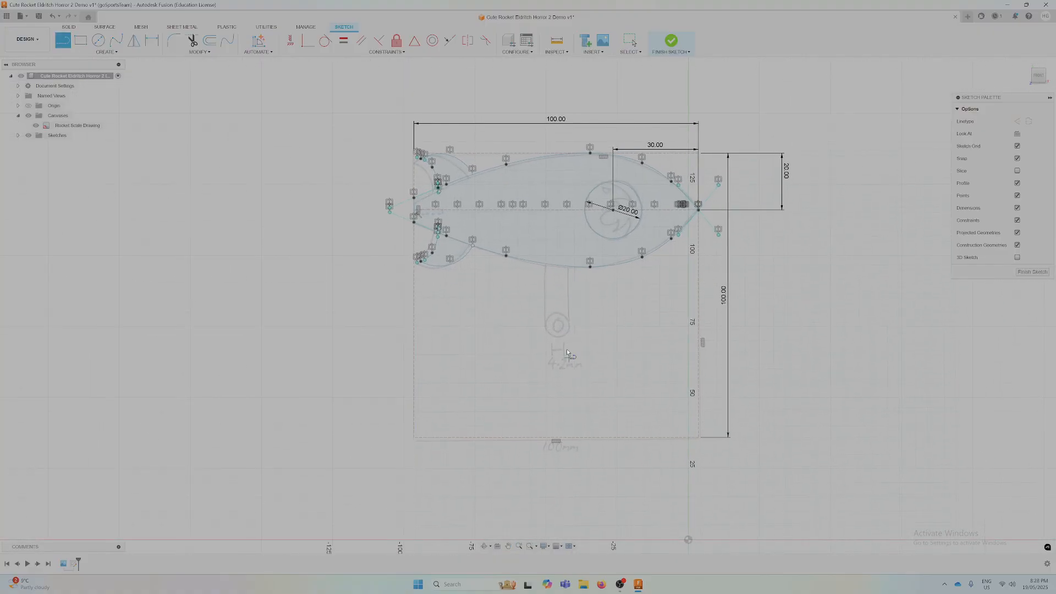
{"action": "scroll", "coordinate": [567, 352], "scroll_direction": "up", "scroll_amount": 2}
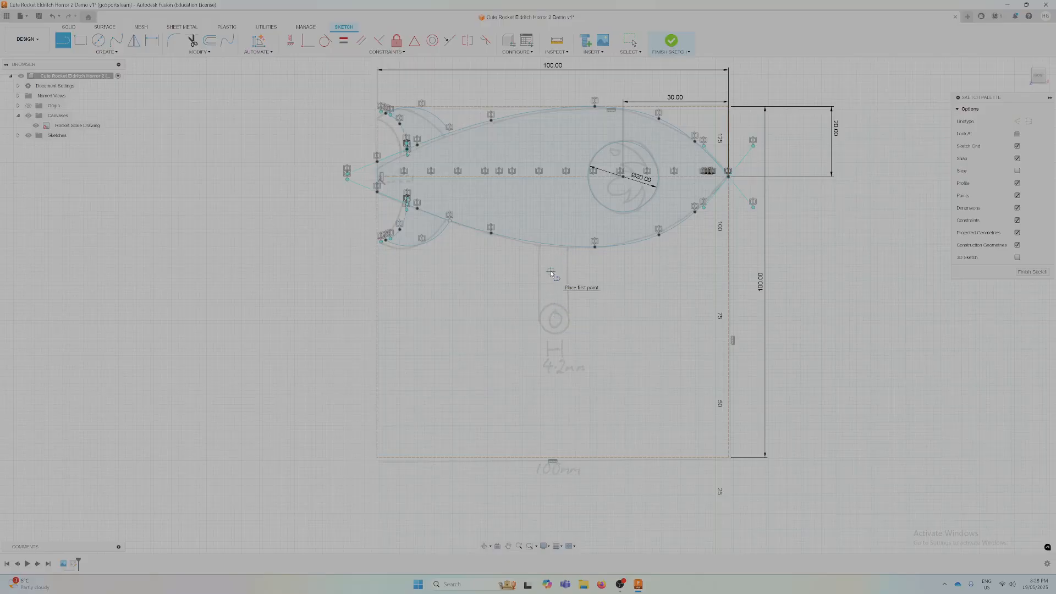
{"action": "left_click", "coordinate": [98, 40]}
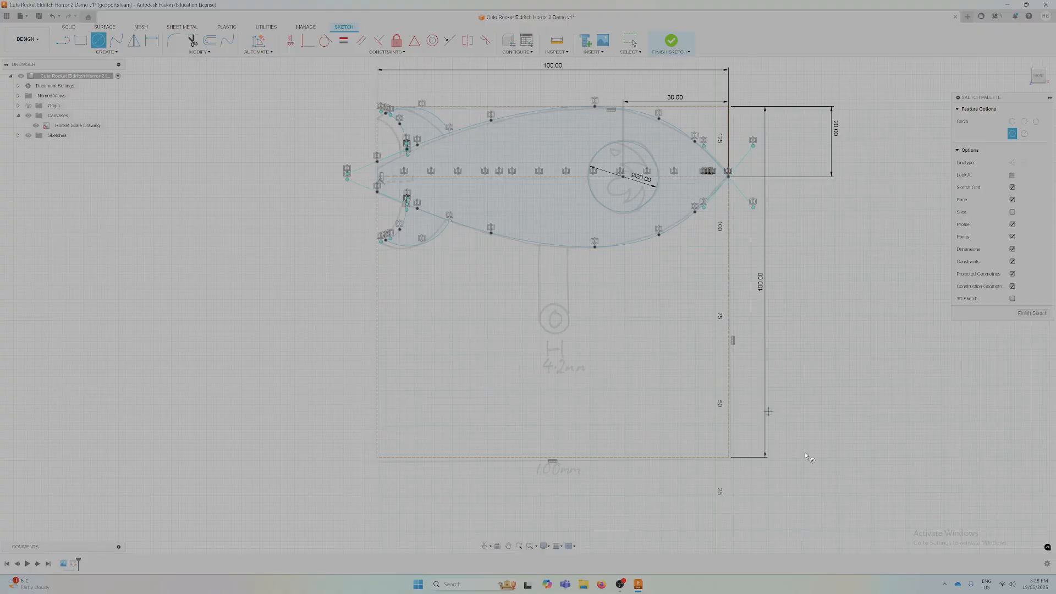
{"action": "left_click", "coordinate": [554, 320]}
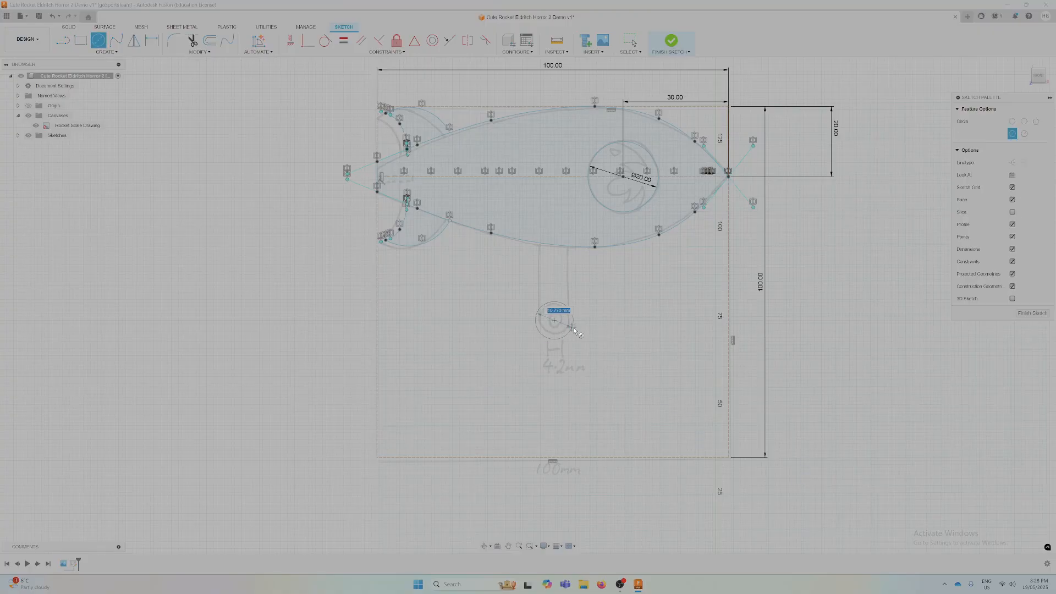
{"action": "type", "text": "4.2"}
{"action": "key", "text": "Return"}
{"action": "key", "text": "Escape"}
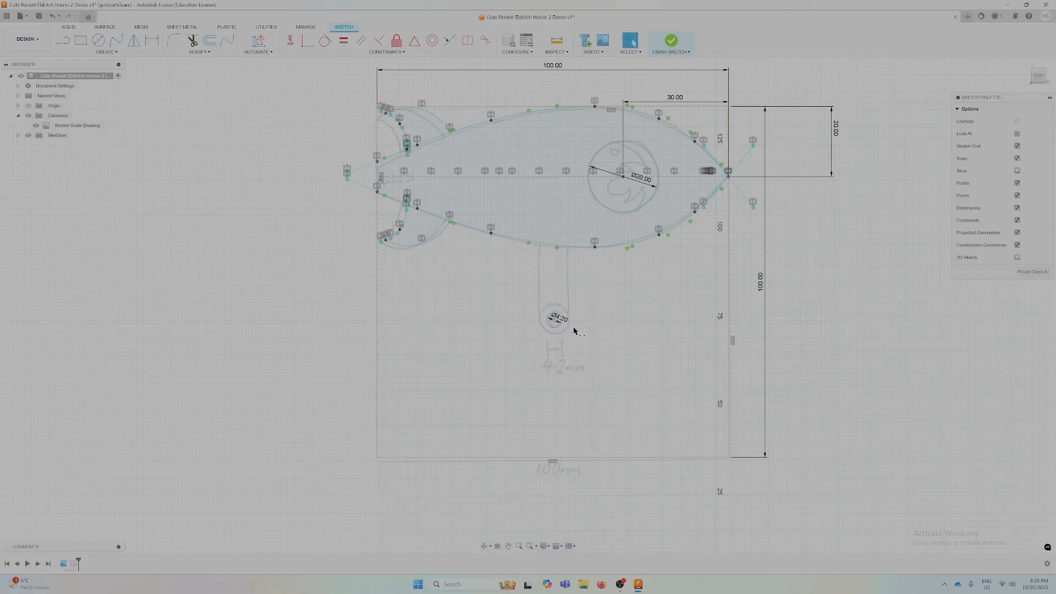
Try to dimension the hole circle 50 mm from the construction frame's tail-side edge, and undo both the dimension and the circle
{"action": "key", "text": "d"}
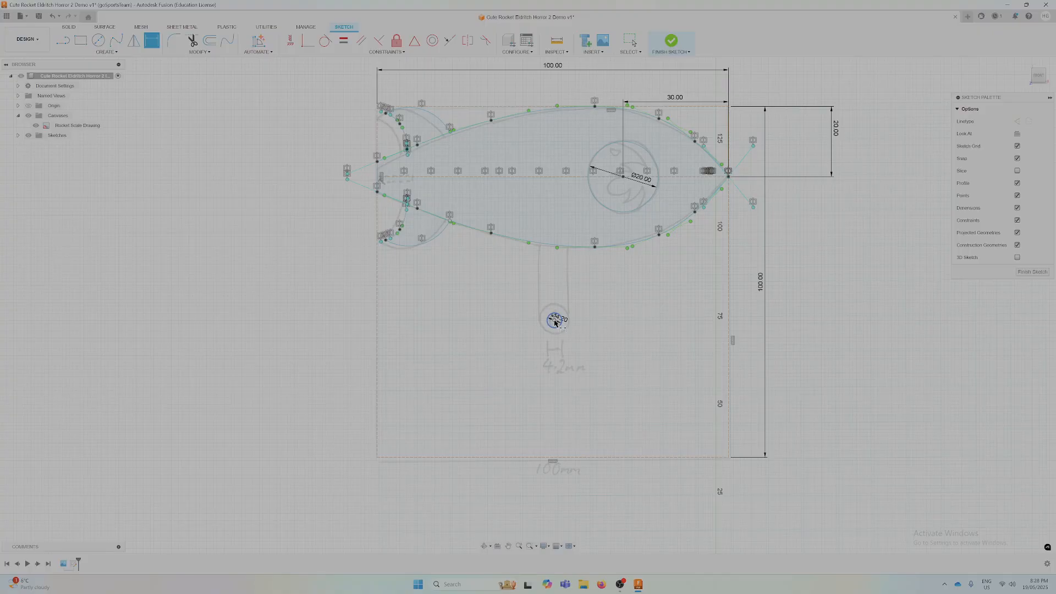
{"action": "left_click", "coordinate": [554, 320]}
{"action": "left_click", "coordinate": [377, 339]}
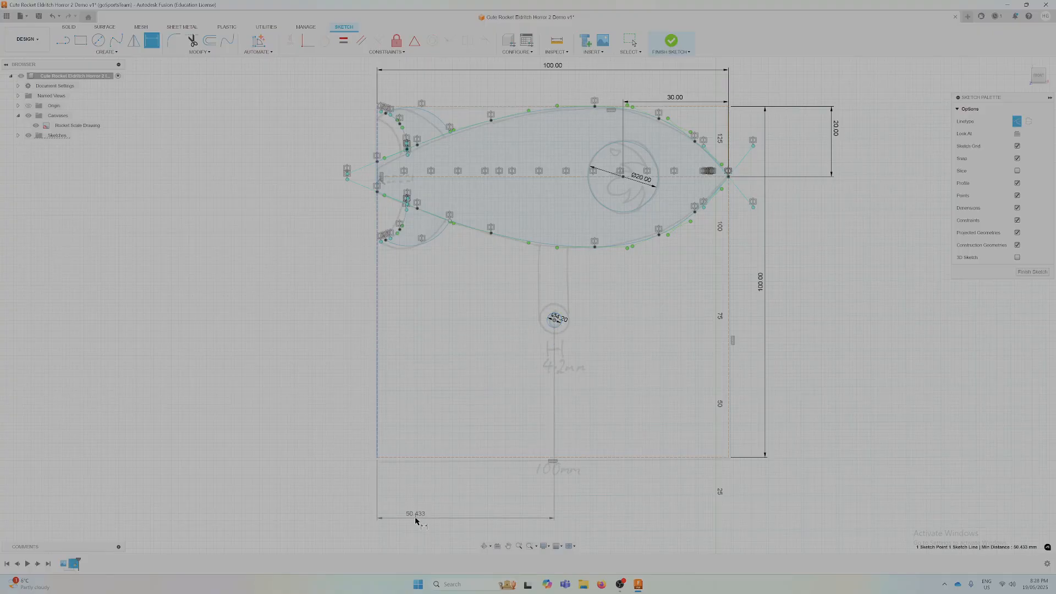
{"action": "left_click", "coordinate": [473, 512]}
{"action": "type", "text": "50"}
{"action": "key", "text": "Return"}
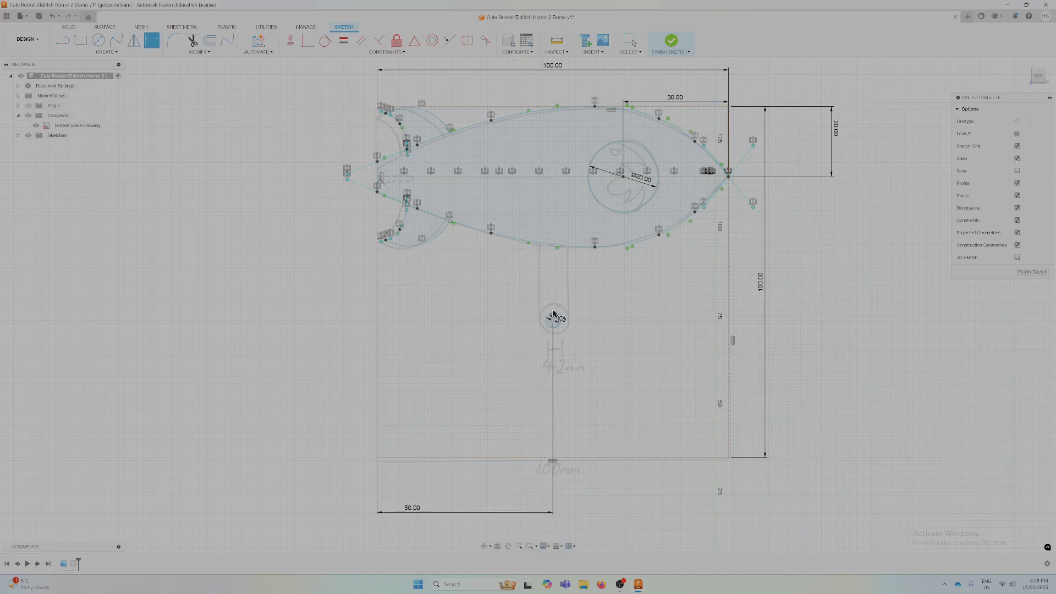
{"action": "key", "text": "Escape"}
{"action": "key", "text": "ctrl+z"}
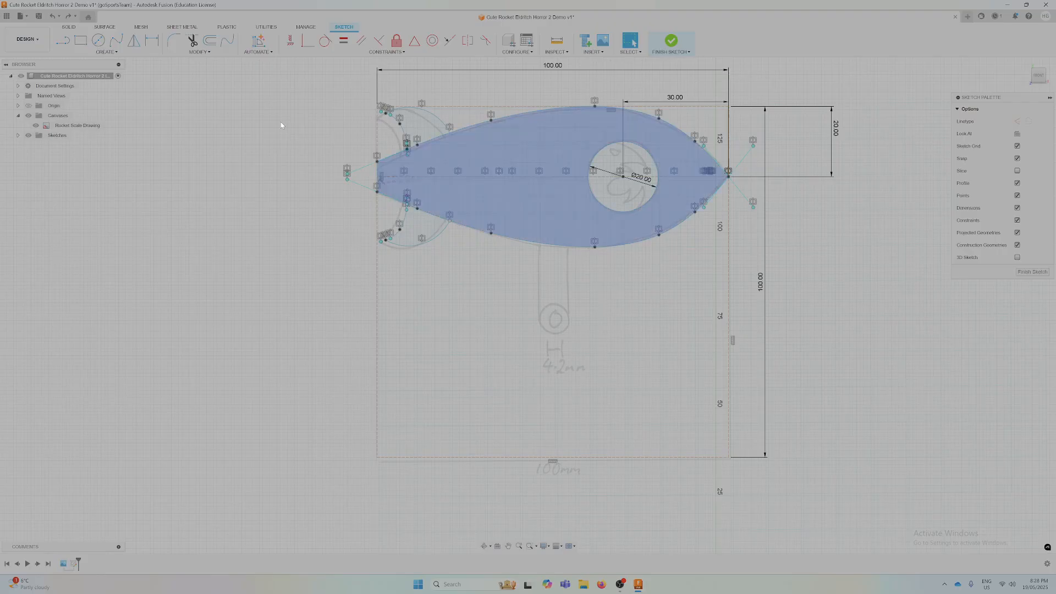
Draw a vertical construction line from the midpoint of the frame's bottom edge to the midpoint of its top edge
{"action": "key", "text": "l"}
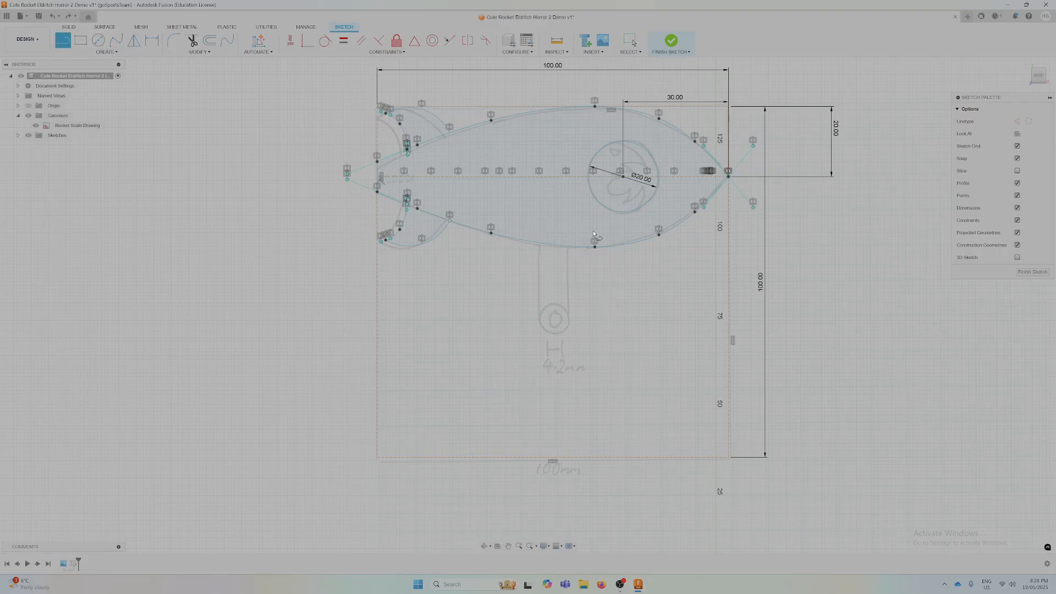
{"action": "key", "text": "x"}
{"action": "left_click", "coordinate": [1017, 121]}
{"action": "left_click", "coordinate": [1016, 121]}
{"action": "left_click", "coordinate": [553, 457]}
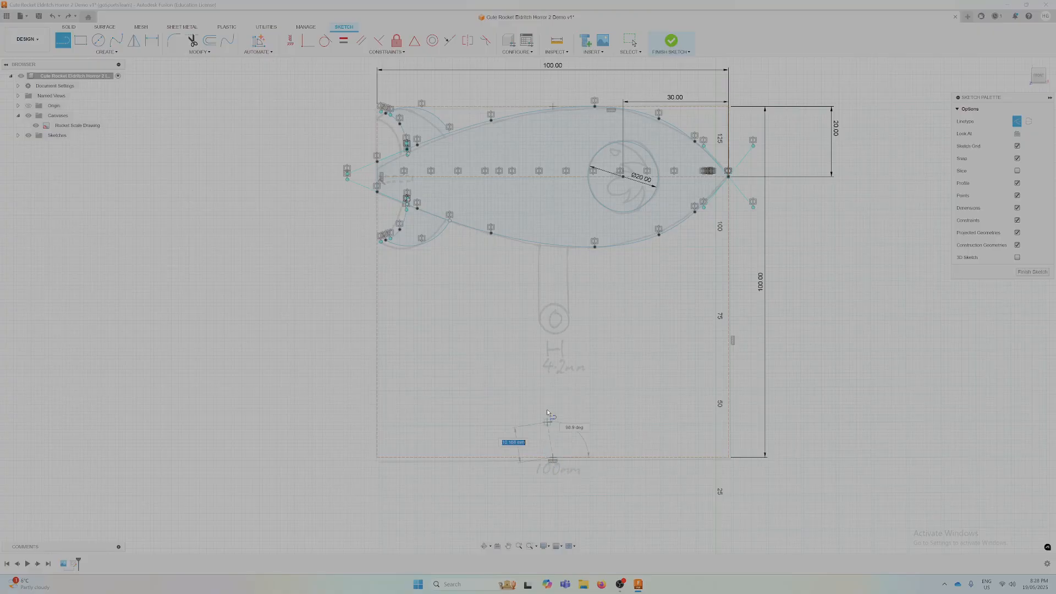
{"action": "left_click", "coordinate": [553, 106]}
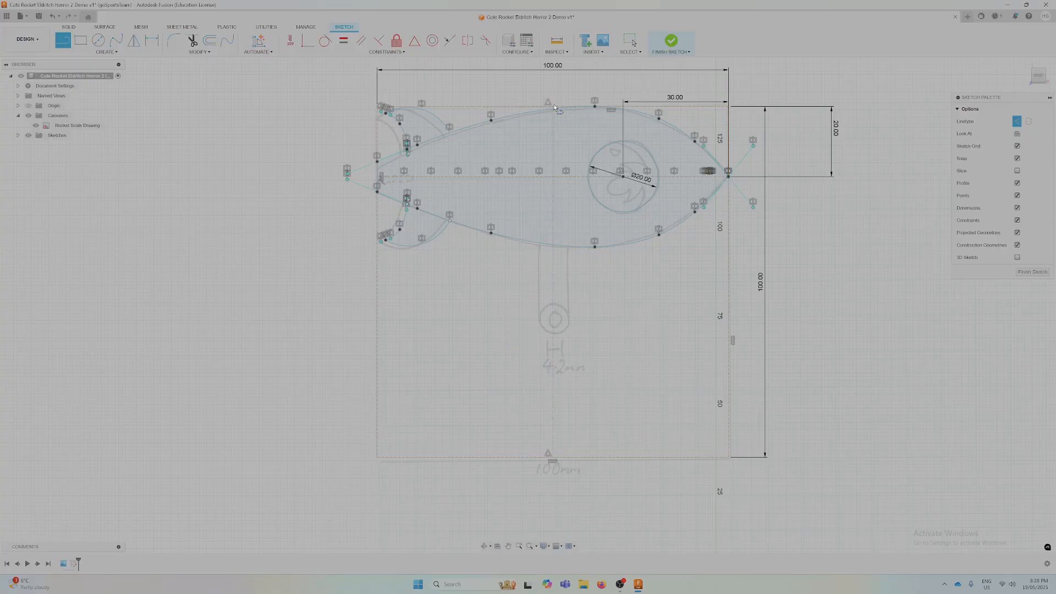
Draw a regular, non-construction circle of 4.2 mm diameter on the vertical construction line, over the scanned hole in the stem
{"action": "key", "text": "c"}
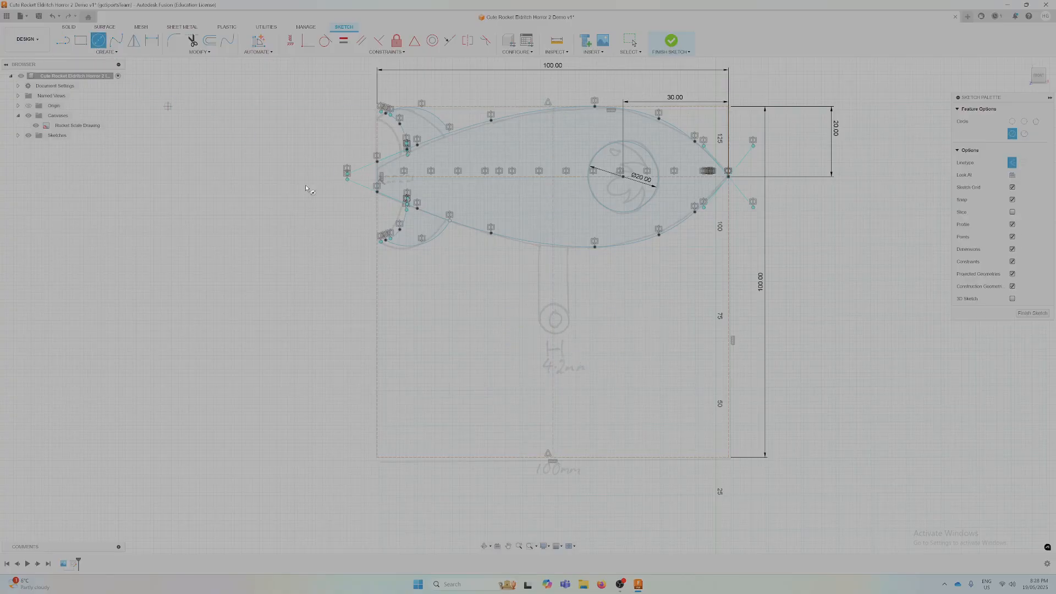
{"action": "key", "text": "x"}
{"action": "left_click", "coordinate": [552, 319]}
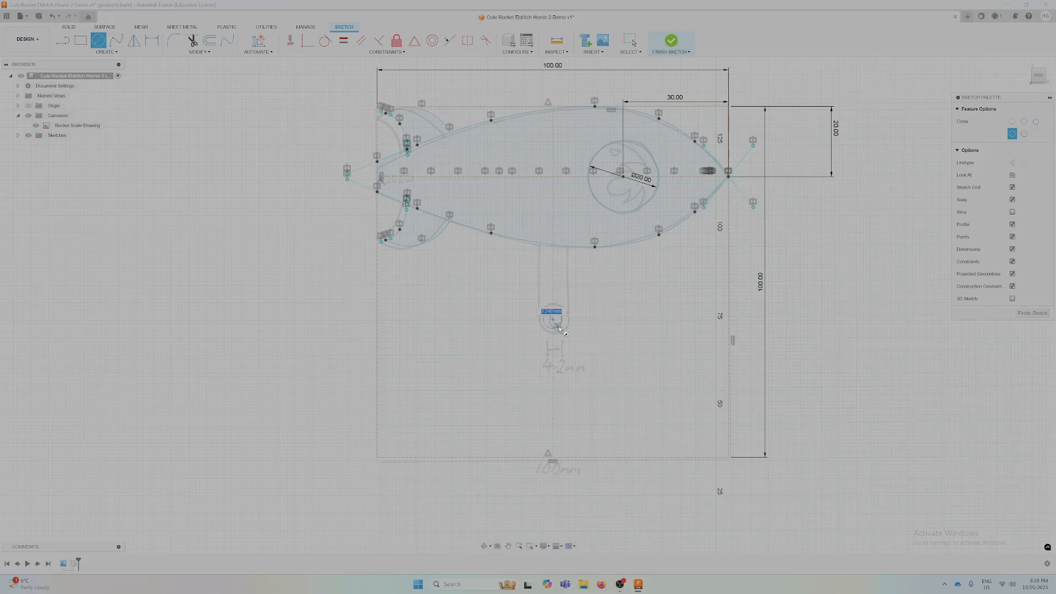
{"action": "type", "text": "4.2"}
{"action": "key", "text": "Return"}
{"action": "key", "text": "Escape"}
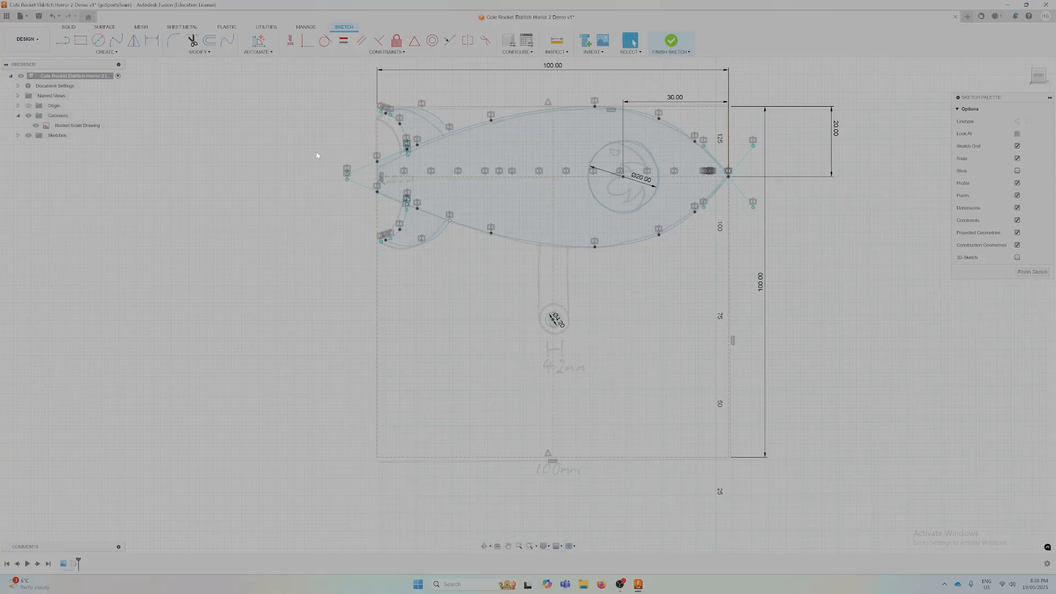
Dimension the 4.2 mm hole circle's centre 40 mm below the rocket's horizontal centreline
{"action": "key", "text": "d"}
{"action": "scroll", "coordinate": [560, 315], "scroll_direction": "up", "scroll_amount": 3}
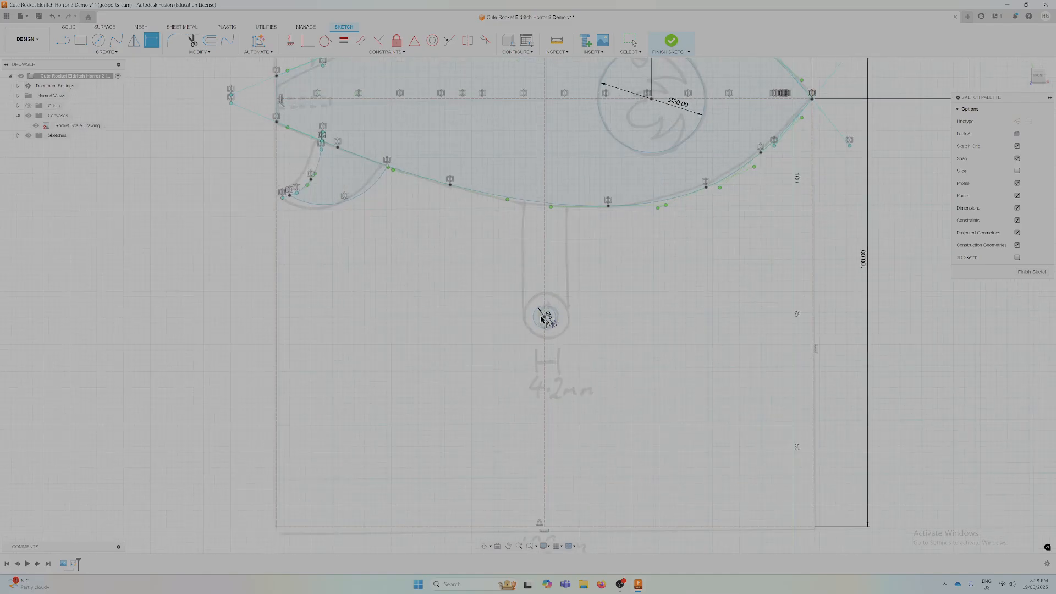
{"action": "left_click", "coordinate": [544, 316]}
{"action": "left_click", "coordinate": [531, 100]}
{"action": "left_click", "coordinate": [170, 180]}
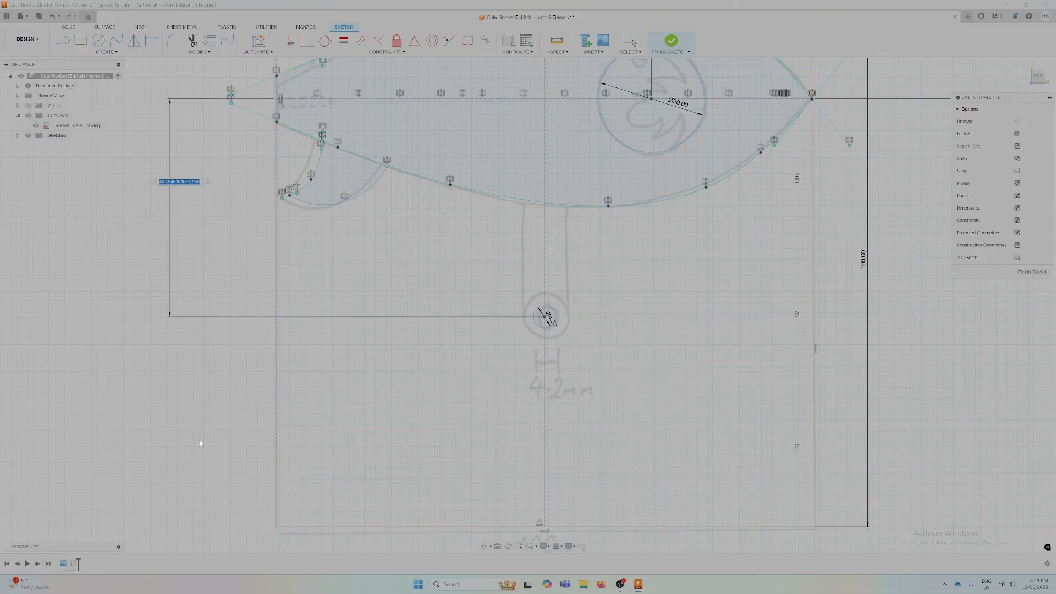
{"action": "type", "text": "40"}
{"action": "key", "text": "Return"}
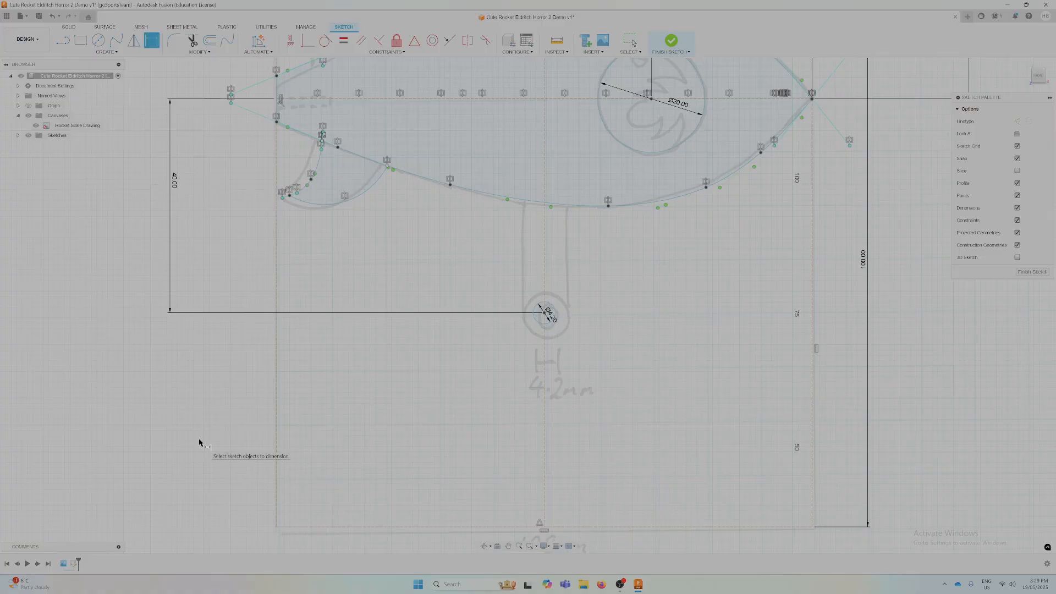
Draw an 8 mm diameter circle concentric with the 4.2 mm hole circle as the rounded end of the stem
{"action": "scroll", "coordinate": [394, 226], "scroll_direction": "down", "scroll_amount": 5}
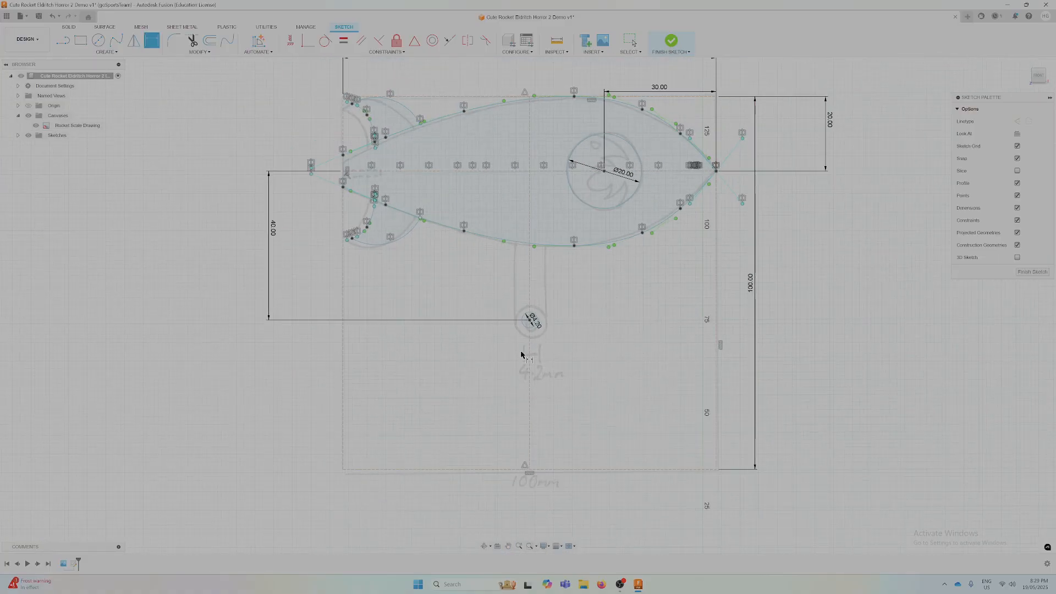
{"action": "left_click", "coordinate": [99, 41]}
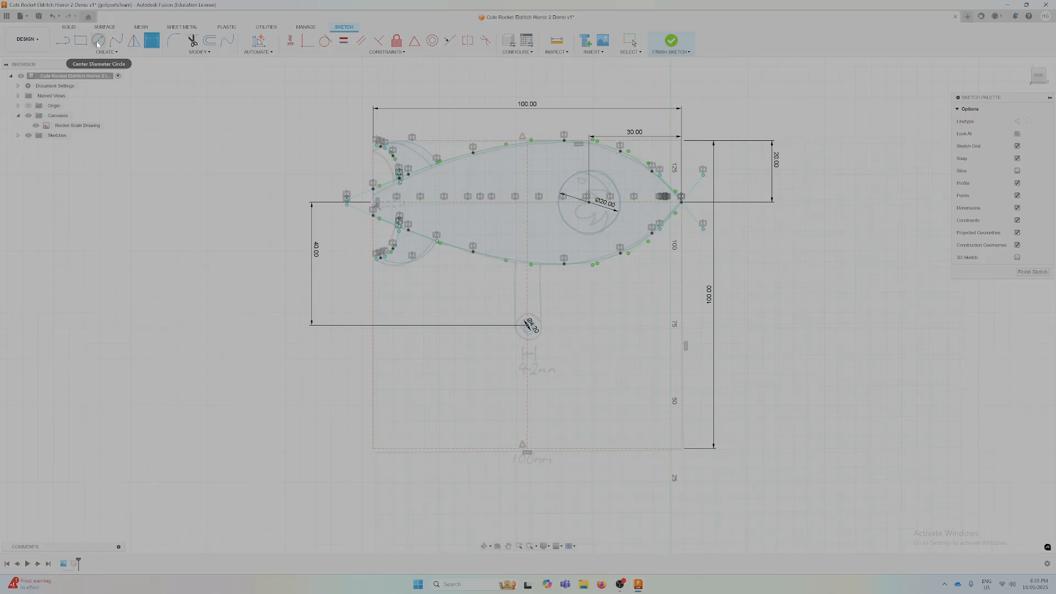
{"action": "scroll", "coordinate": [529, 323], "scroll_direction": "up", "scroll_amount": 5}
{"action": "left_click", "coordinate": [507, 295]}
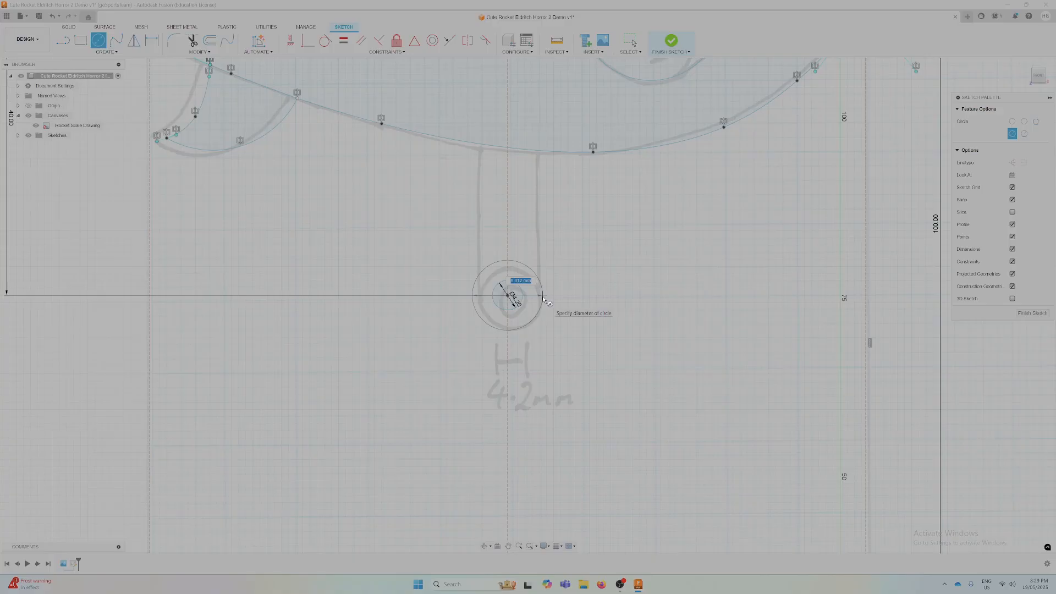
{"action": "type", "text": "5"}
{"action": "key", "text": "Return"}
{"action": "key", "text": "Escape"}
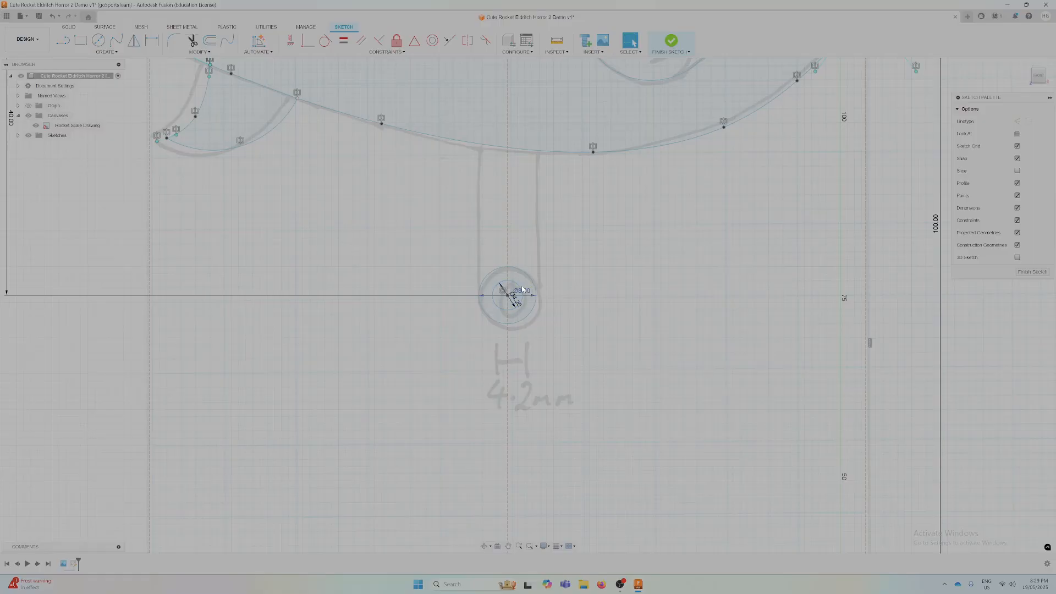
Set the outer circle's diameter at the stem end to 10 mm
{"action": "scroll", "coordinate": [522, 287], "scroll_direction": "up", "scroll_amount": 5}
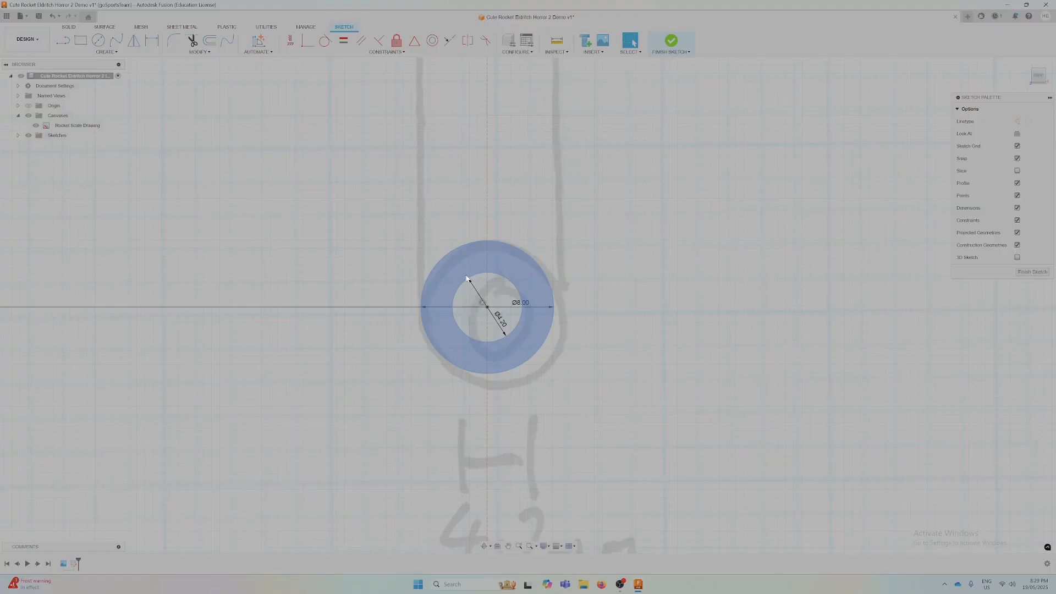
{"action": "scroll", "coordinate": [490, 262], "scroll_direction": "down", "scroll_amount": 3}
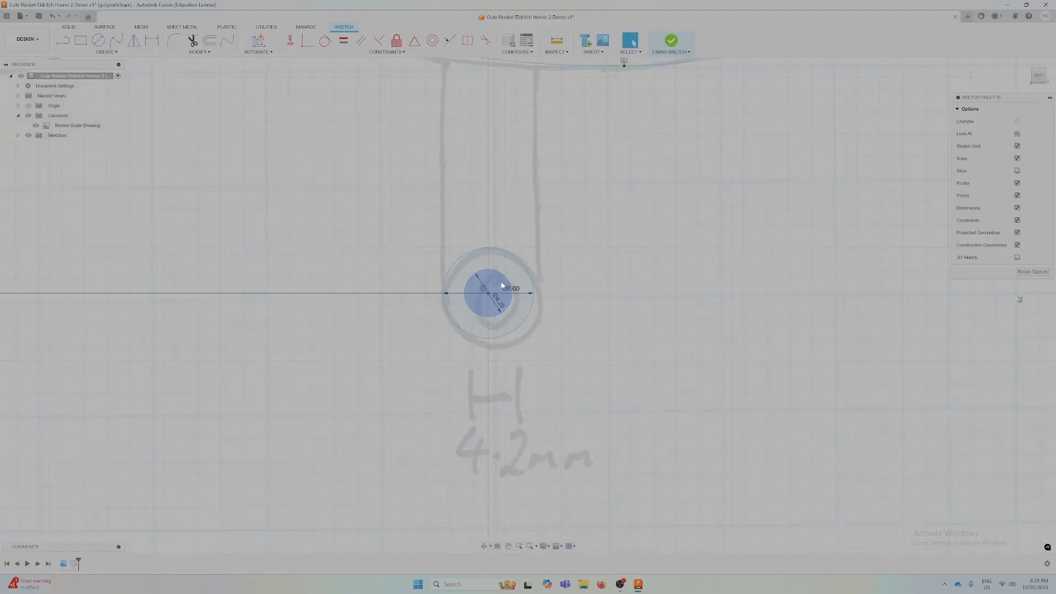
{"action": "scroll", "coordinate": [523, 288], "scroll_direction": "down", "scroll_amount": 4}
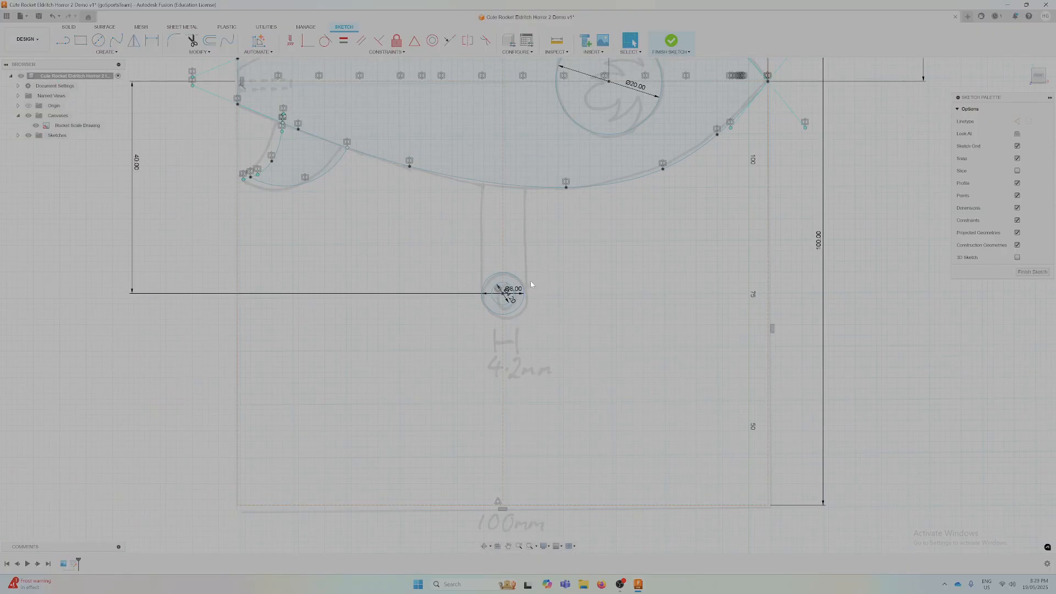
{"action": "middle_click_drag", "start_coordinate": [537, 302], "coordinate": [600, 348]}
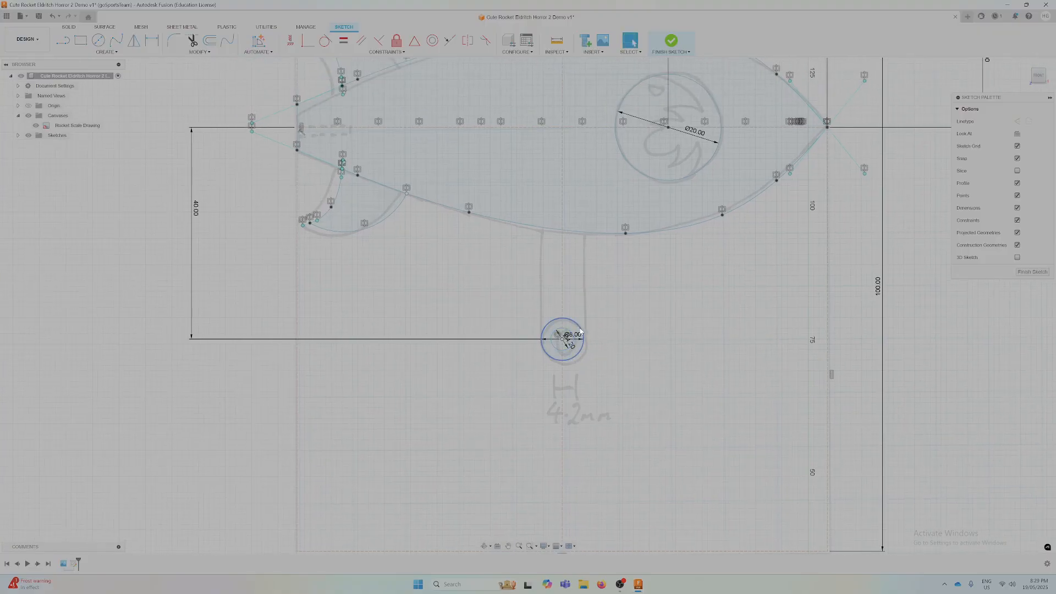
{"action": "double_click", "coordinate": [579, 335]}
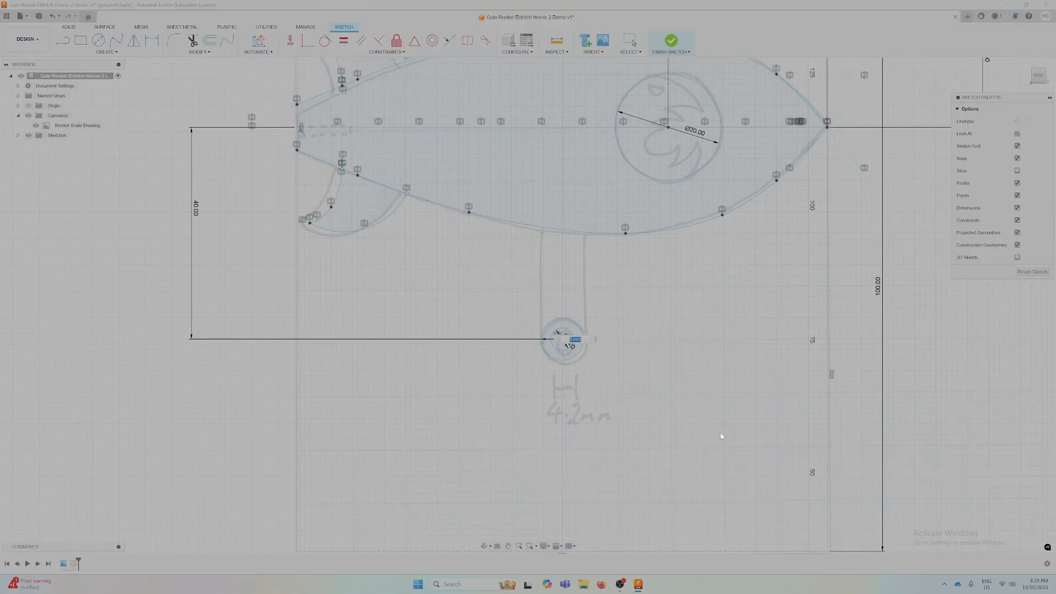
{"action": "type", "text": "10"}
{"action": "key", "text": "Return"}
{"action": "scroll", "coordinate": [597, 280], "scroll_direction": "down", "scroll_amount": 1}
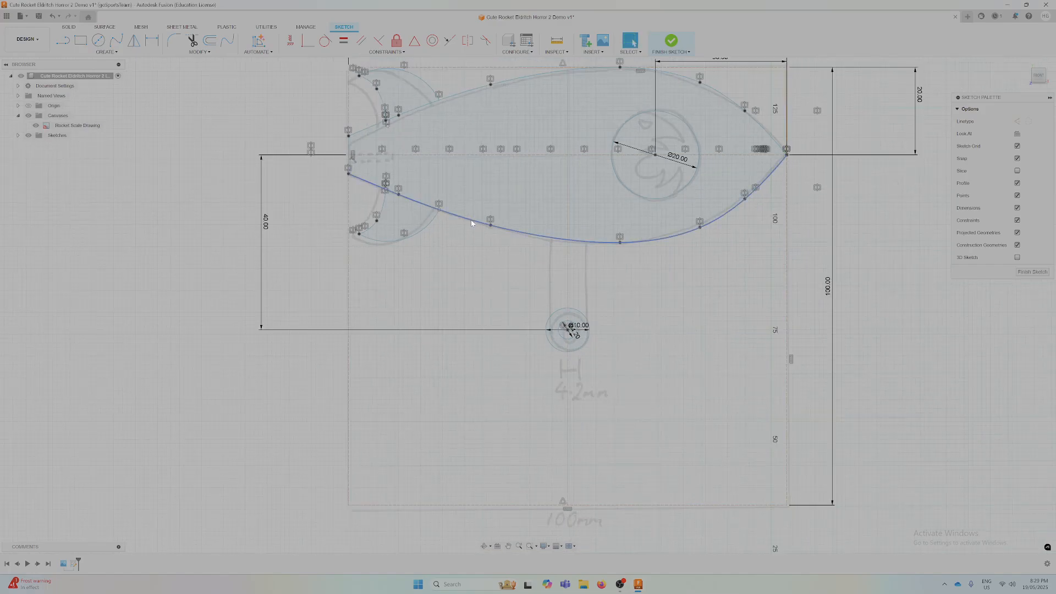
Draw a vertical line about 18 mm long from the 10 mm circle to the body's lower edge, along the nose-side stem edge
{"action": "scroll", "coordinate": [517, 245], "scroll_direction": "up", "scroll_amount": 3}
{"action": "key", "text": "l"}
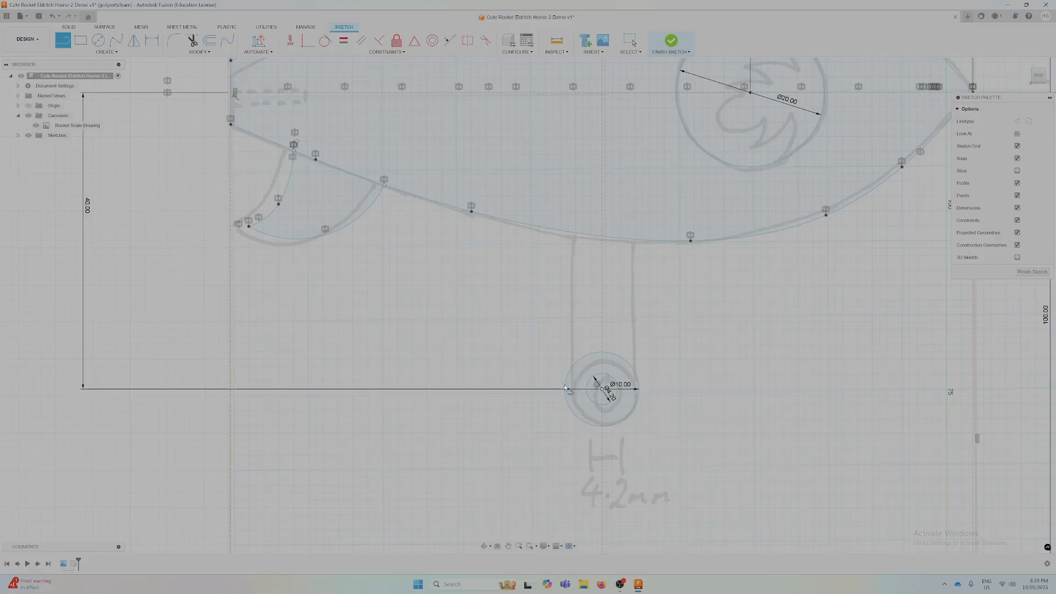
{"action": "left_click", "coordinate": [635, 373]}
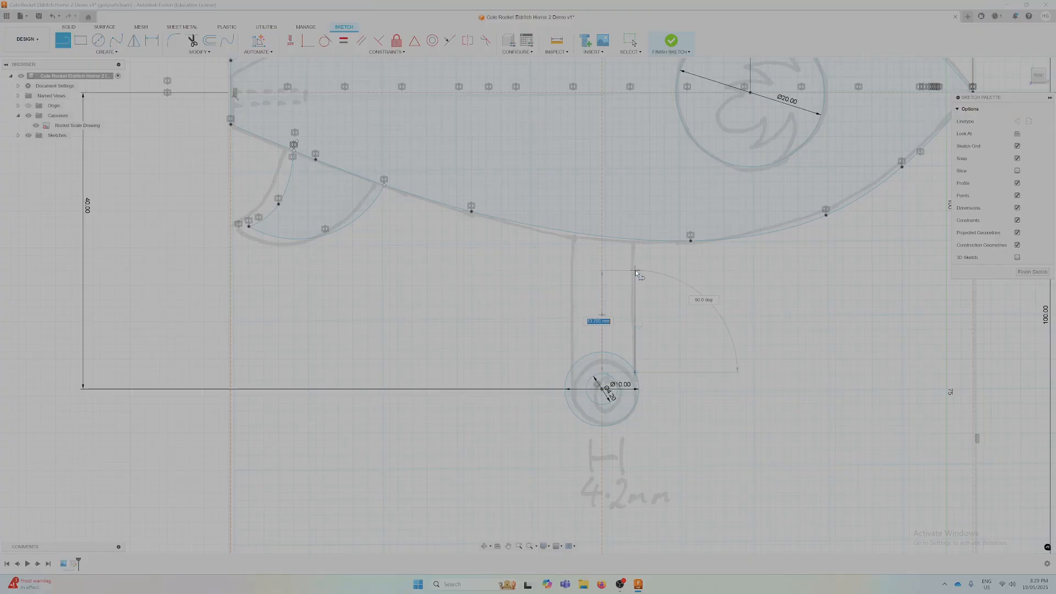
{"action": "double_click", "coordinate": [634, 240]}
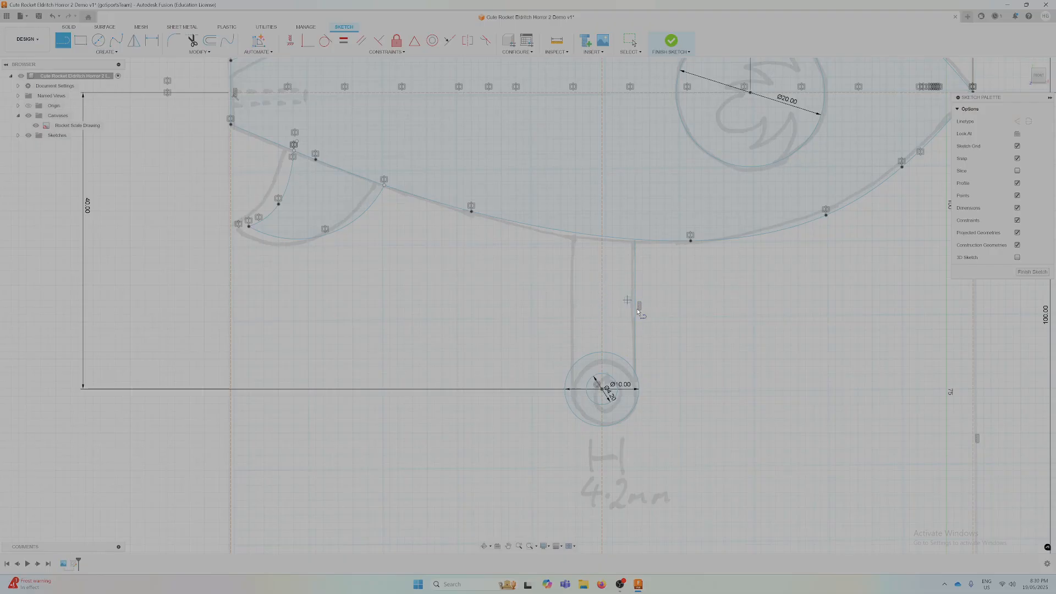
Try a Tangent constraint between the vertical stem line and the 10 mm circle, and undo it
{"action": "left_click", "coordinate": [325, 41]}
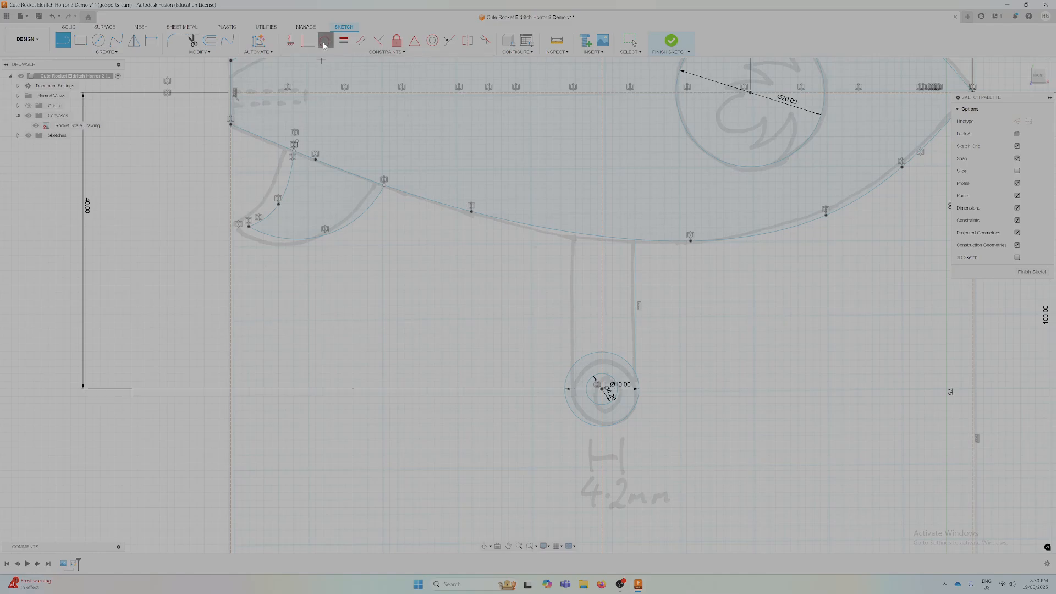
{"action": "left_click", "coordinate": [634, 366]}
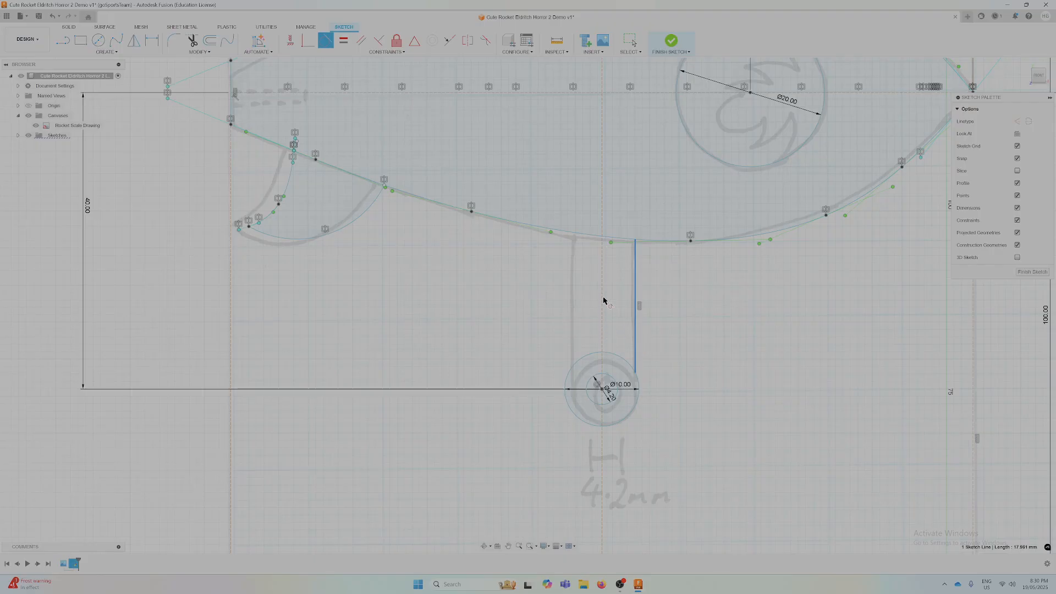
{"action": "left_click", "coordinate": [638, 402]}
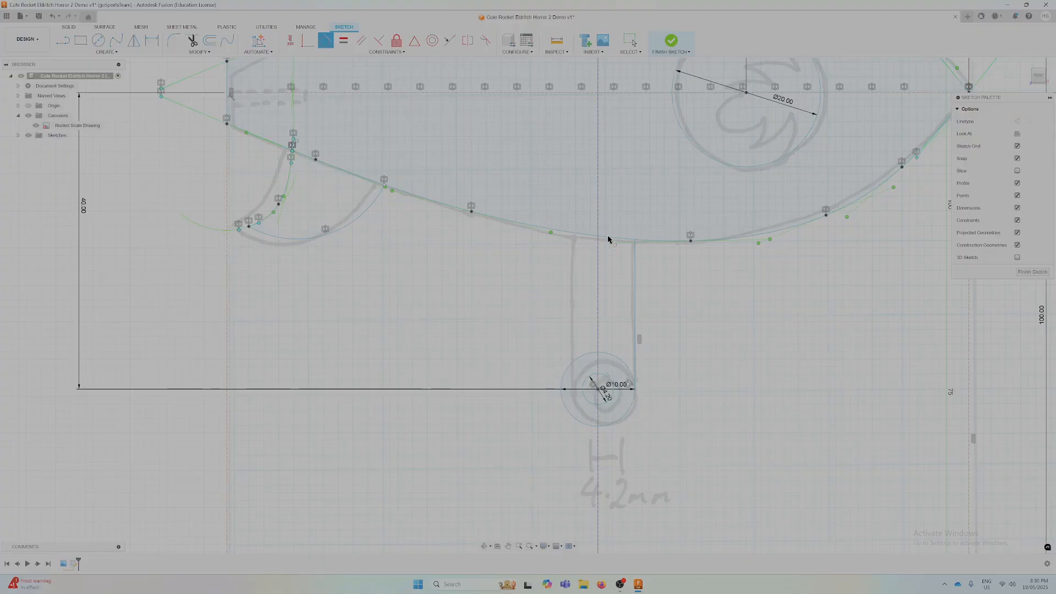
{"action": "scroll", "coordinate": [574, 327], "scroll_direction": "down", "scroll_amount": 3}
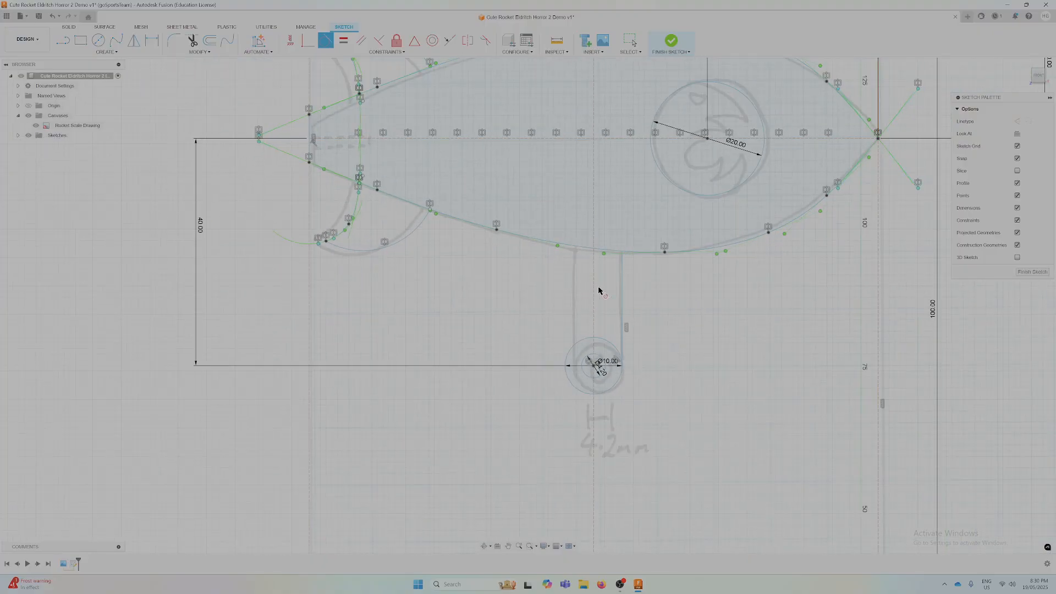
{"action": "key", "text": "Escape"}
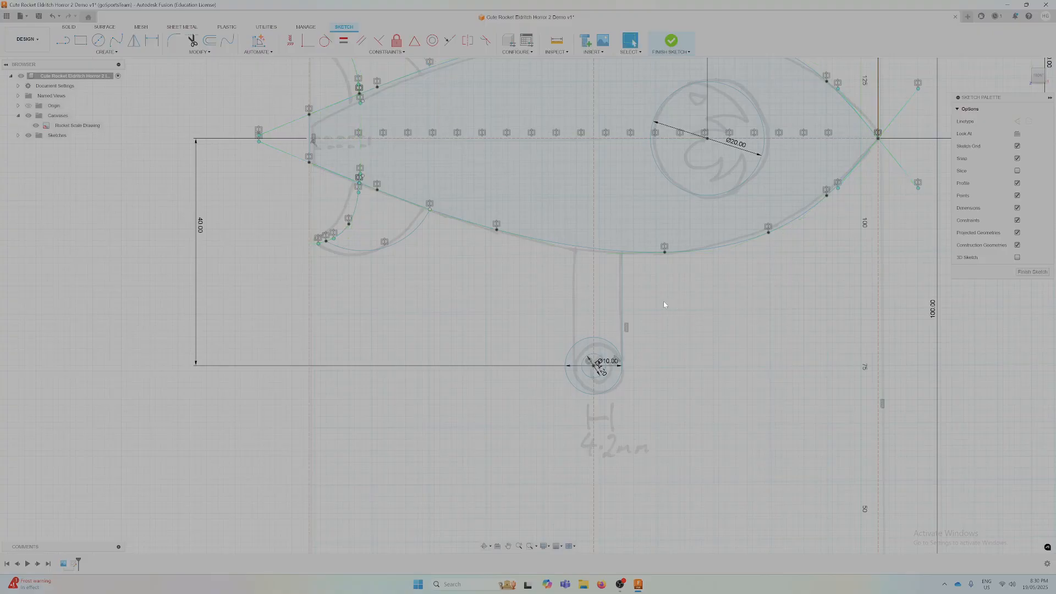
Fix the 4.2 mm hole circle in place with a Fix constraint
{"action": "scroll", "coordinate": [574, 290], "scroll_direction": "up", "scroll_amount": 2}
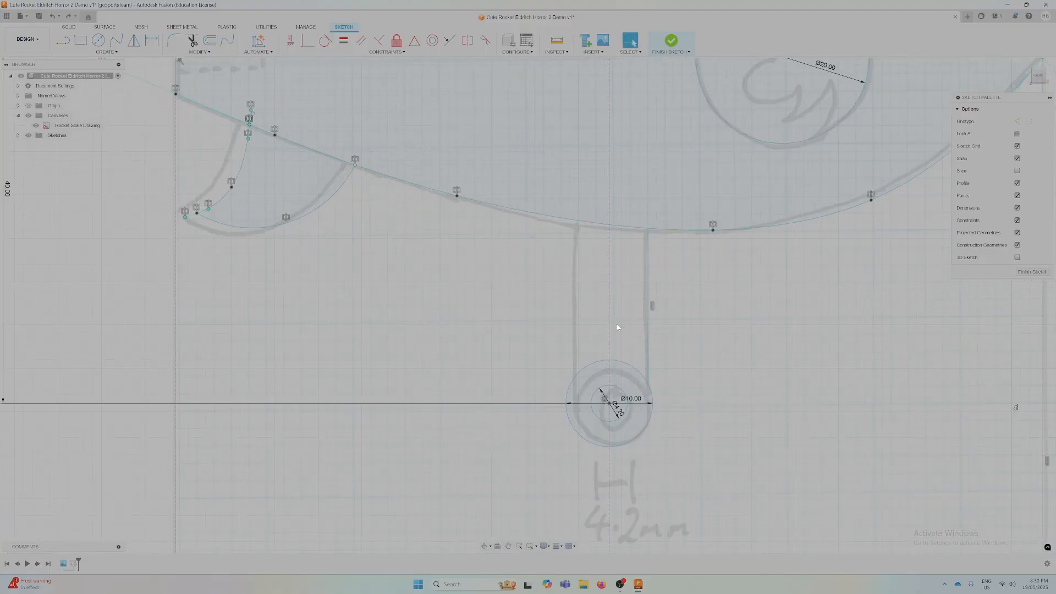
{"action": "left_click", "coordinate": [620, 390]}
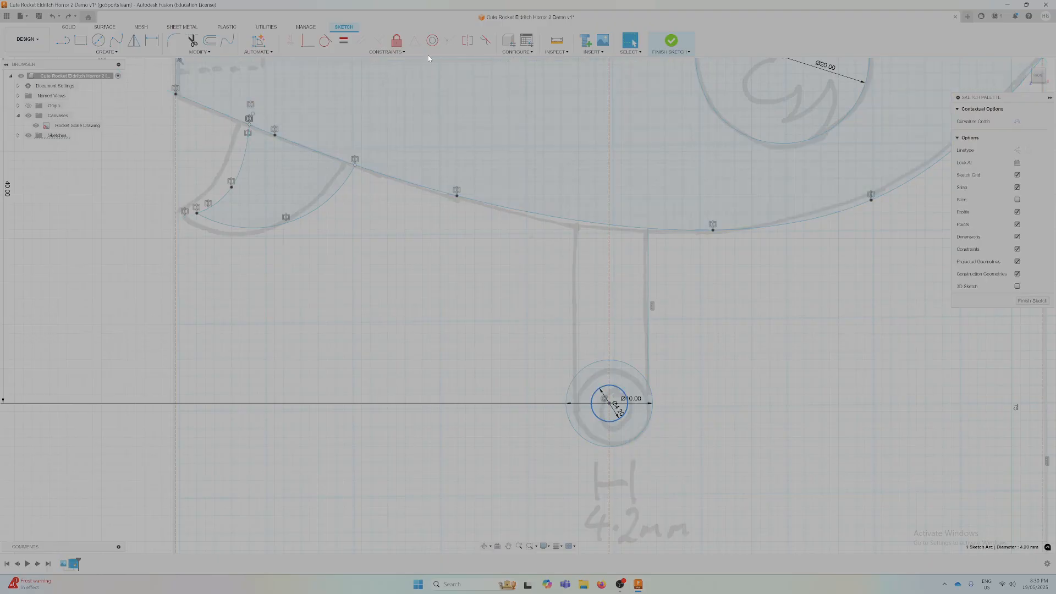
{"action": "left_click", "coordinate": [396, 40]}
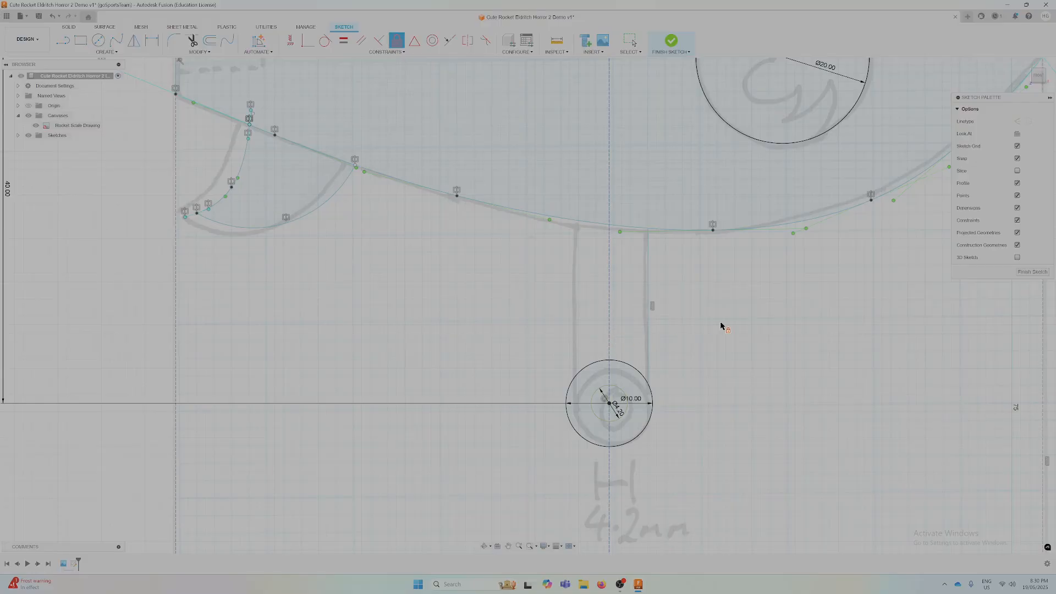
{"action": "scroll", "coordinate": [654, 333], "scroll_direction": "down", "scroll_amount": 3}
{"action": "key", "text": "Escape"}
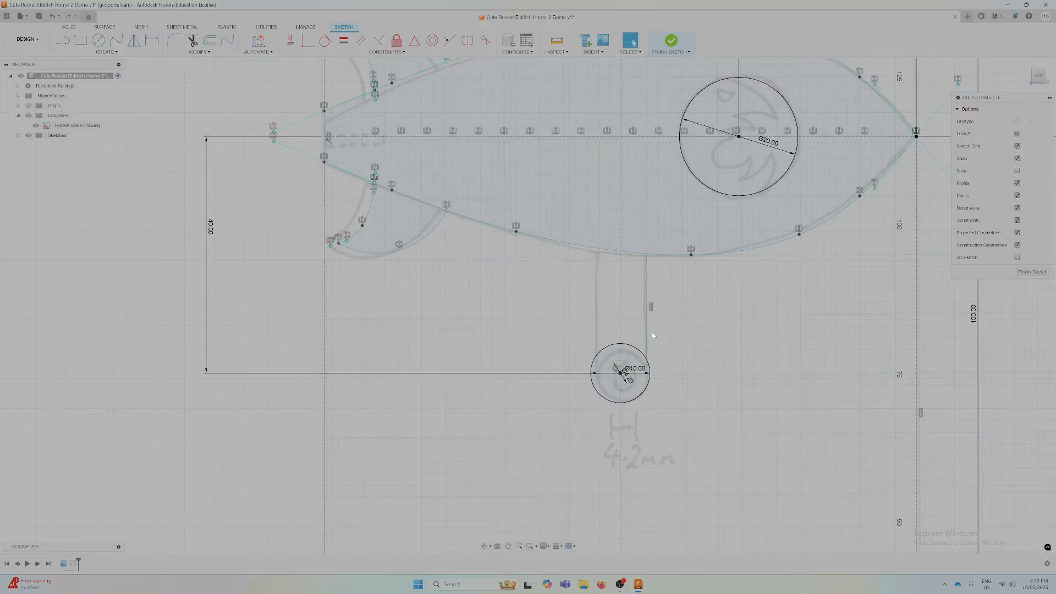
Make the vertical stem line tangent to the 10 mm circle, and delete the line
{"action": "left_click", "coordinate": [325, 40]}
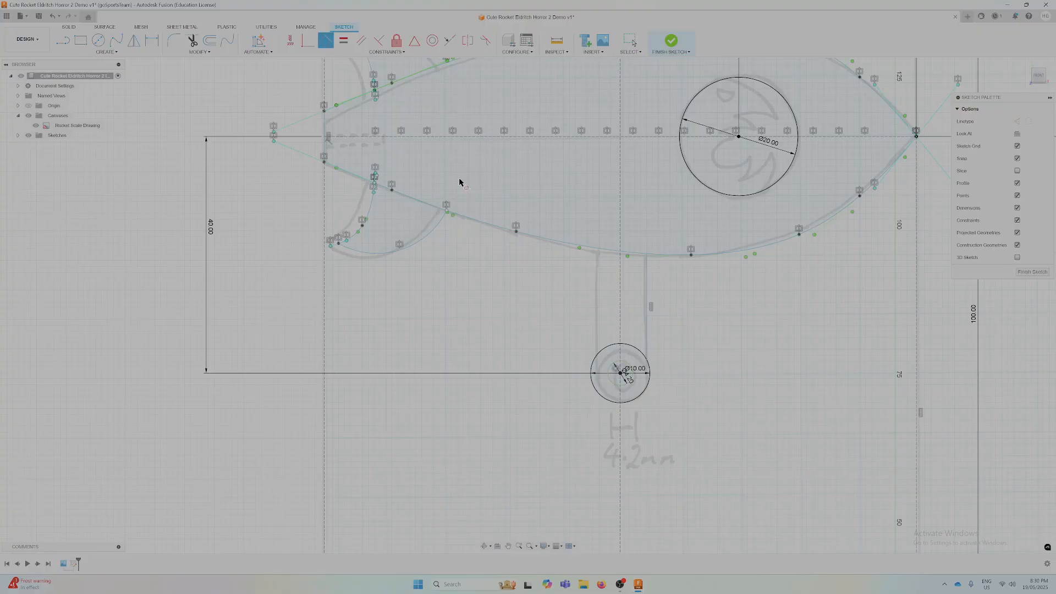
{"action": "left_click", "coordinate": [647, 344]}
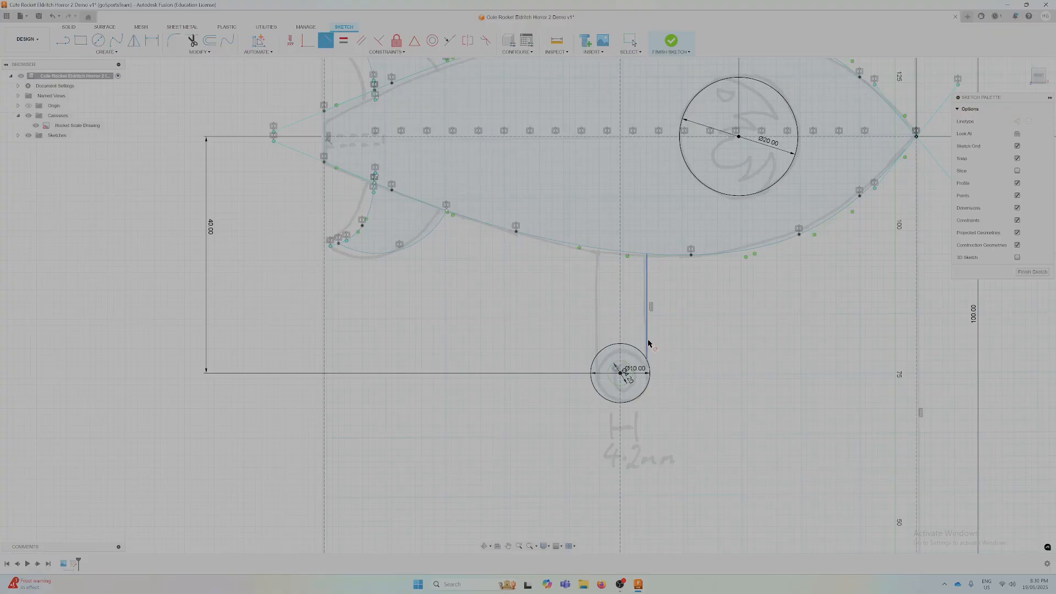
{"action": "left_click", "coordinate": [649, 383]}
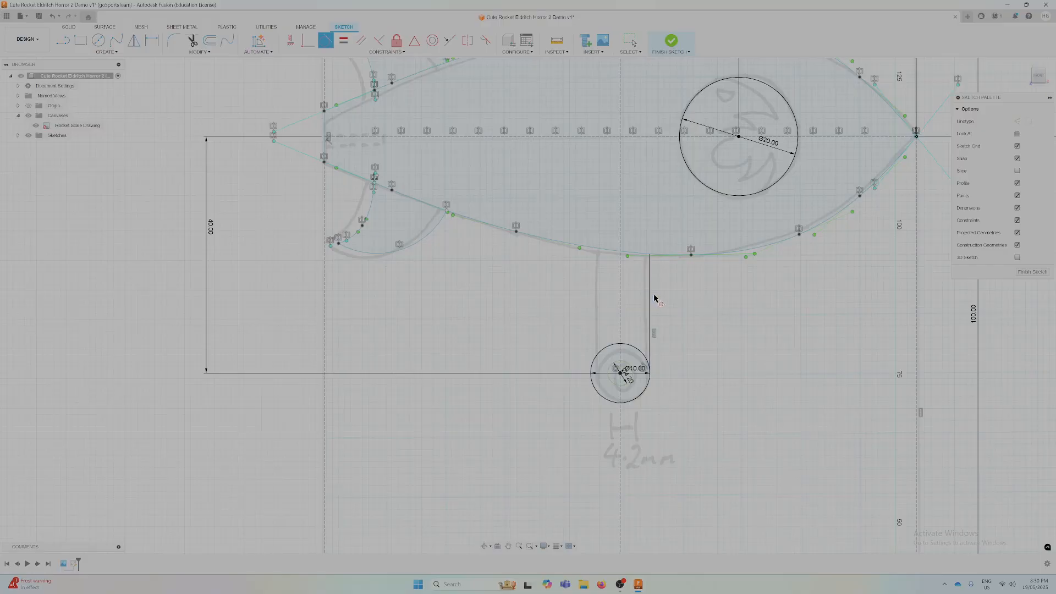
{"action": "scroll", "coordinate": [707, 386], "scroll_direction": "up", "scroll_amount": 1}
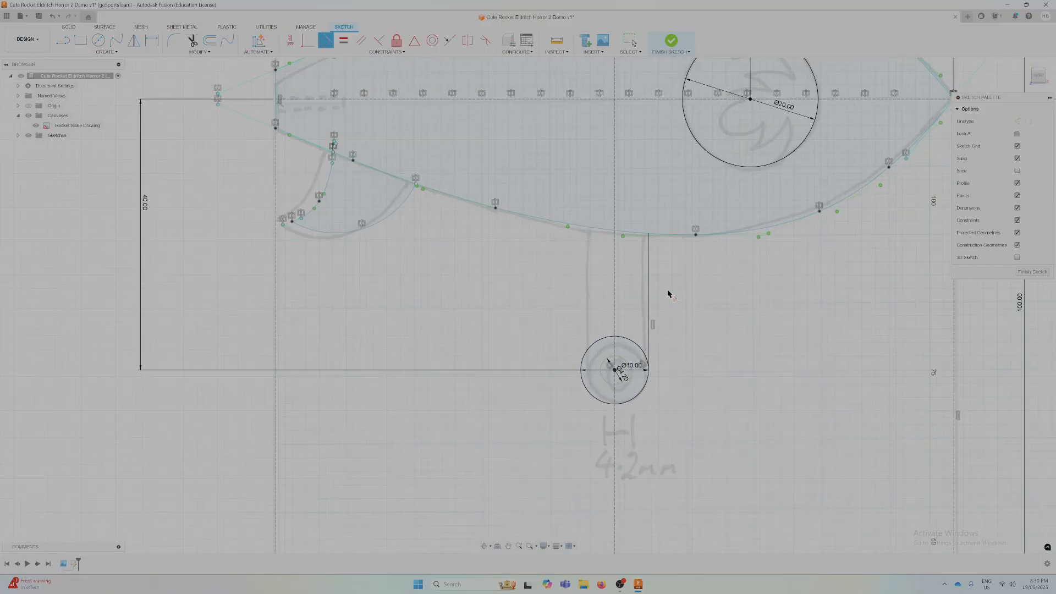
{"action": "key", "text": "Escape"}
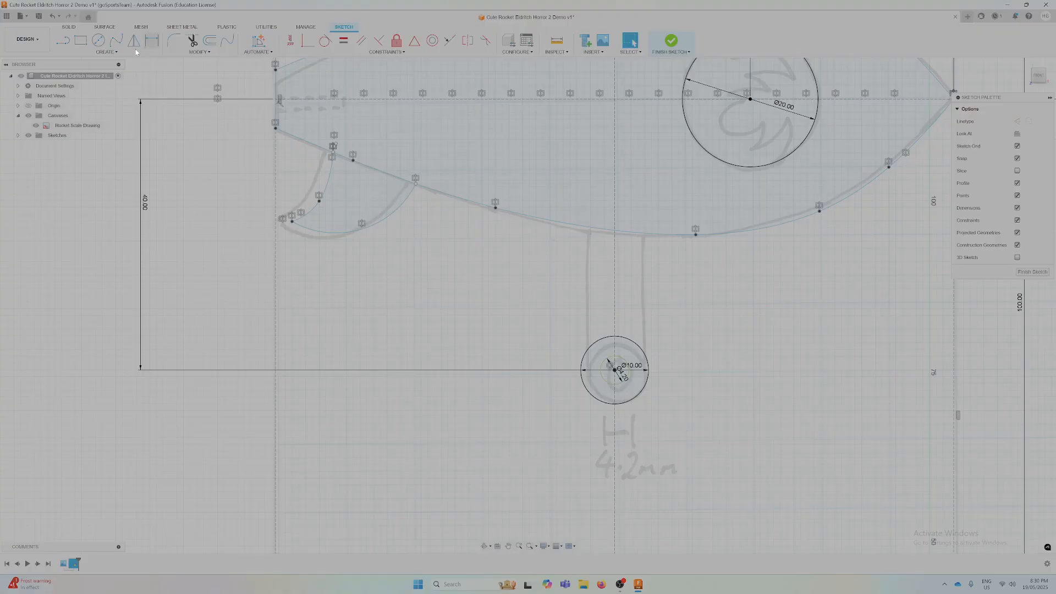
Draw a slanted line from the 10 mm circle's nose-side point, level with its centre, up to the body's lower edge
{"action": "left_click", "coordinate": [63, 40]}
{"action": "scroll", "coordinate": [616, 372], "scroll_direction": "up", "scroll_amount": 3}
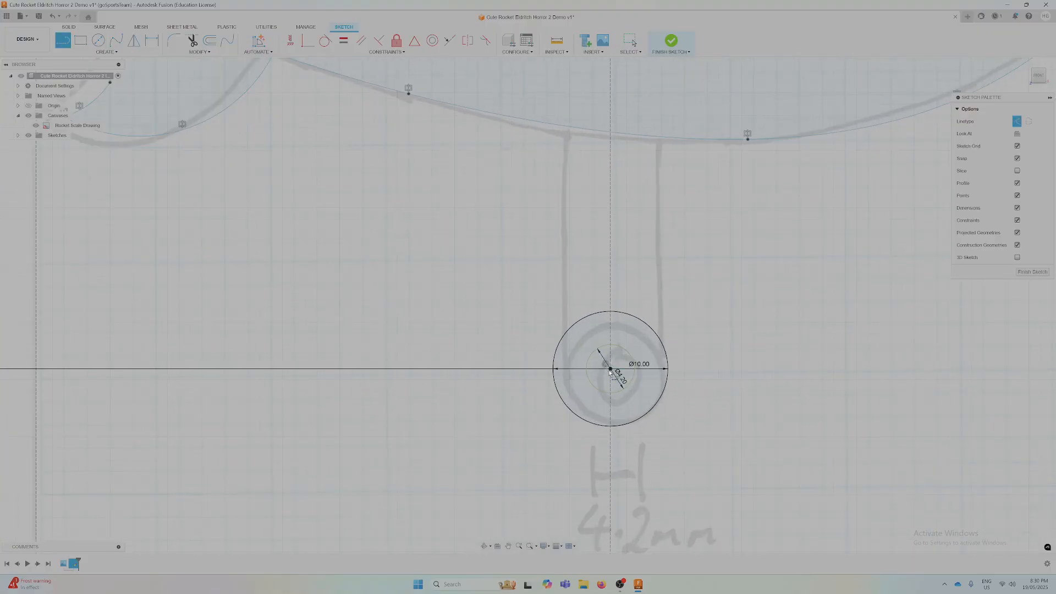
{"action": "left_click", "coordinate": [611, 369]}
{"action": "left_click", "coordinate": [668, 369]}
{"action": "left_click", "coordinate": [670, 368]}
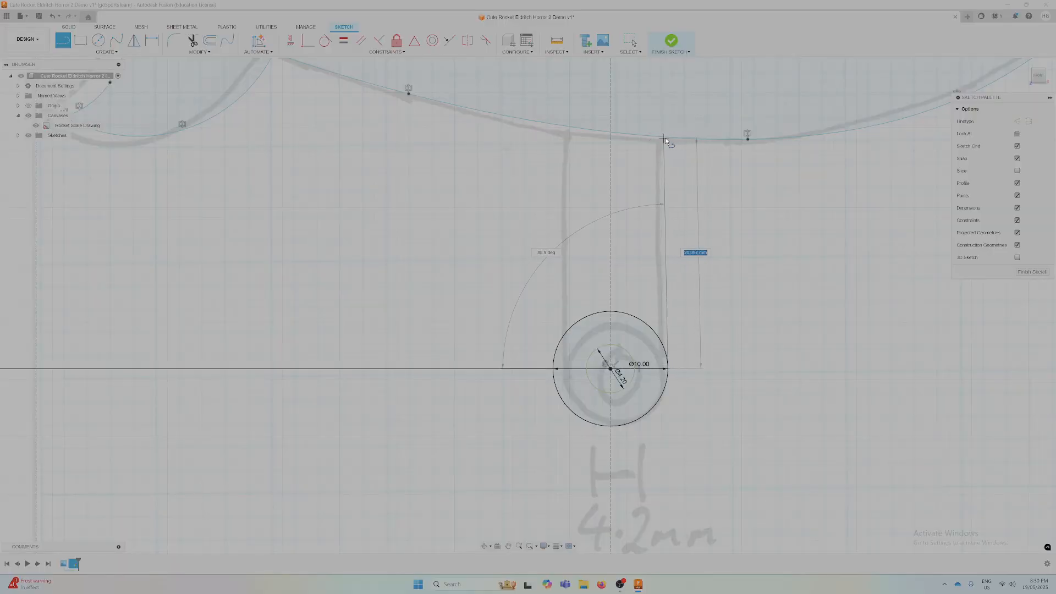
{"action": "left_click", "coordinate": [702, 140]}
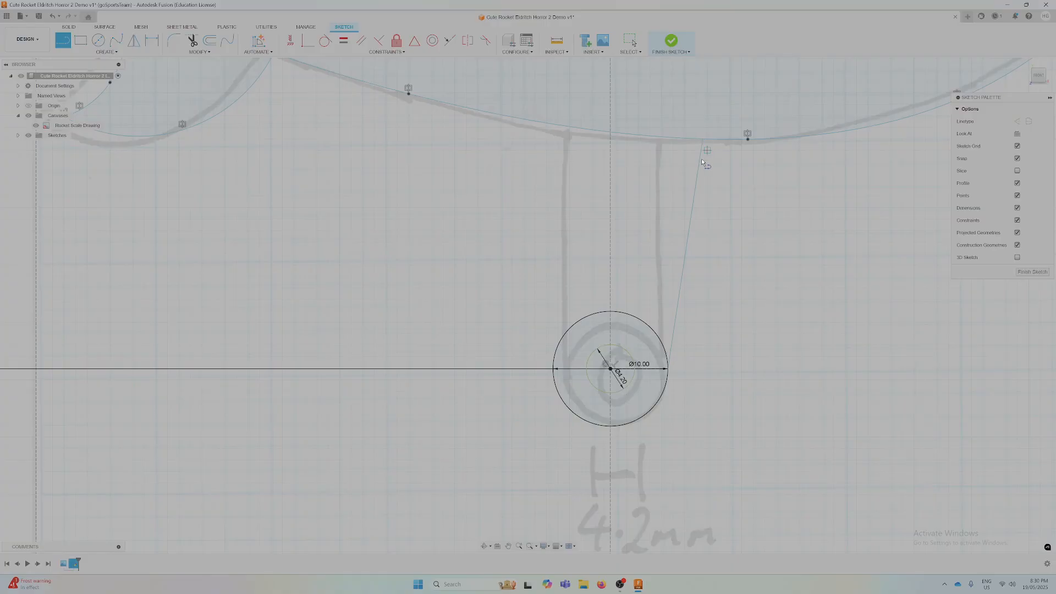
{"action": "scroll", "coordinate": [696, 254], "scroll_direction": "down", "scroll_amount": 4}
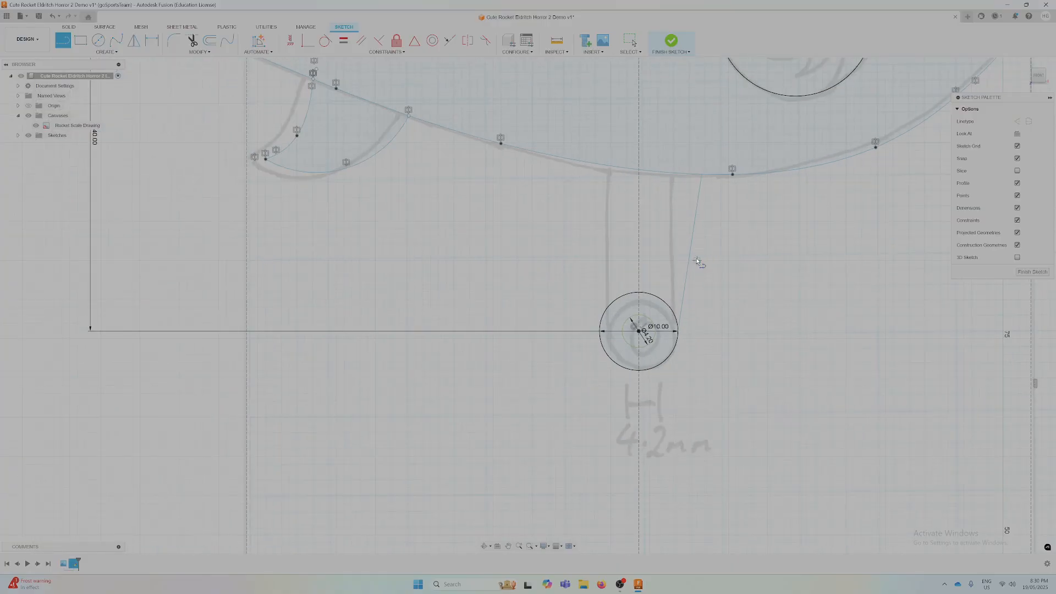
Make the slanted nose-side stem line parallel to the vertical construction centre line
{"action": "left_click", "coordinate": [361, 40]}
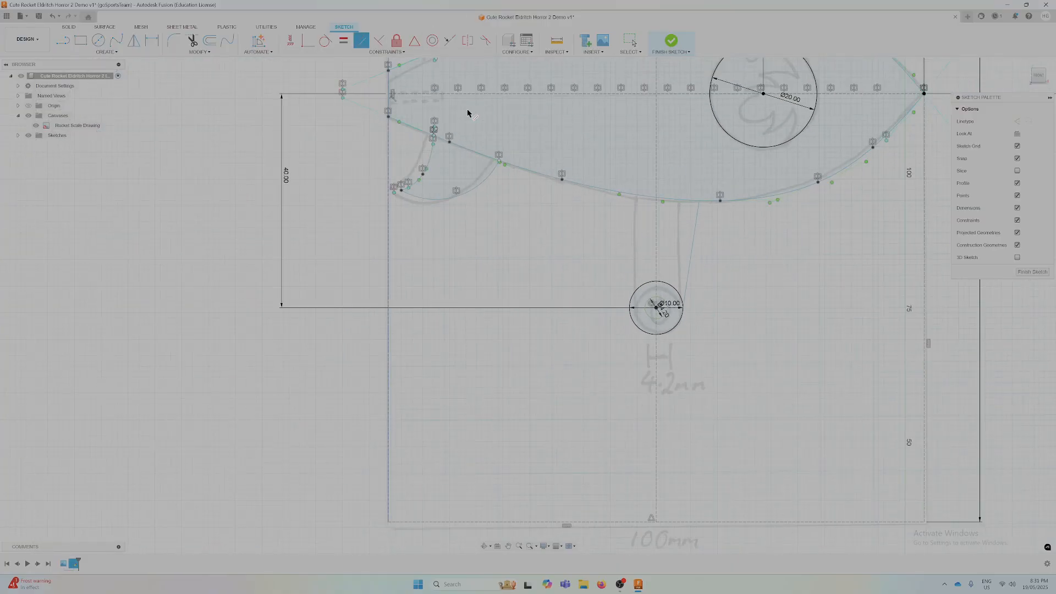
{"action": "left_click", "coordinate": [694, 242]}
{"action": "left_click", "coordinate": [656, 235]}
Mirror the nose-side stem line about the vertical centre line, and delete the mirrored line
{"action": "left_click", "coordinate": [134, 40]}
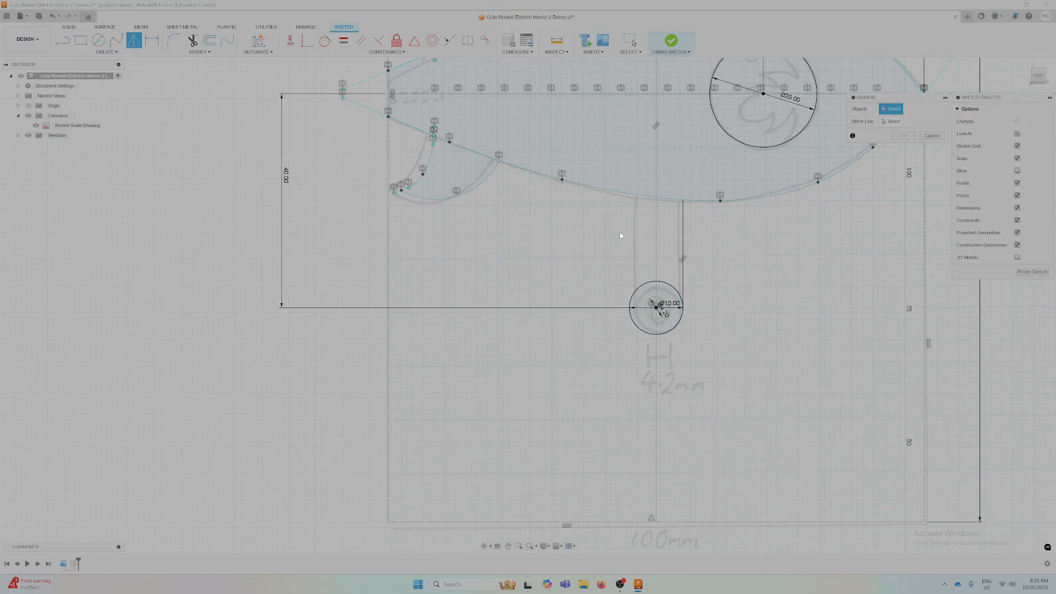
{"action": "left_click", "coordinate": [682, 239]}
{"action": "left_click", "coordinate": [656, 234]}
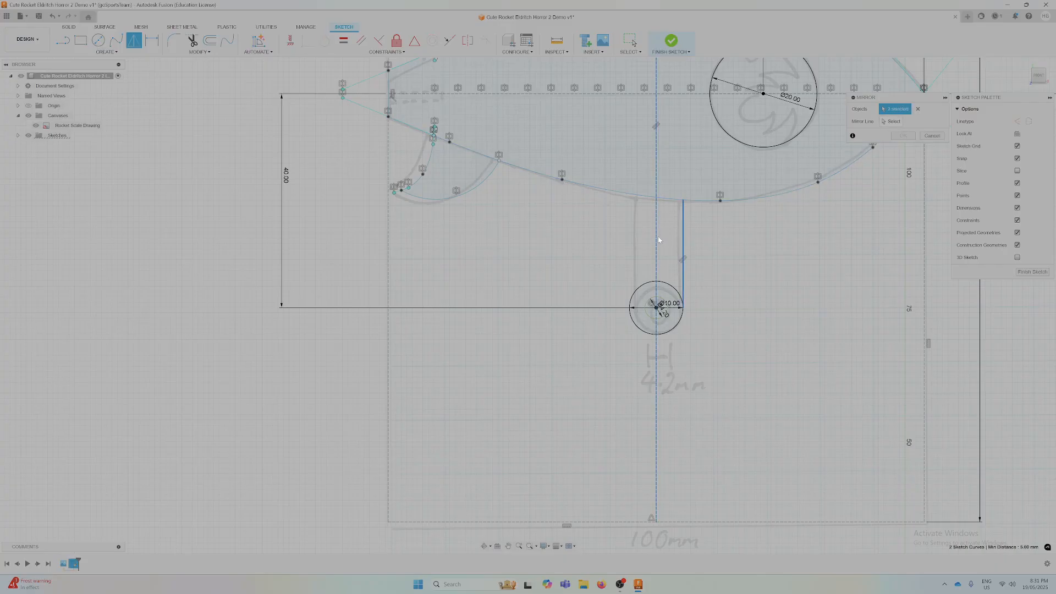
{"action": "left_click", "coordinate": [656, 240]}
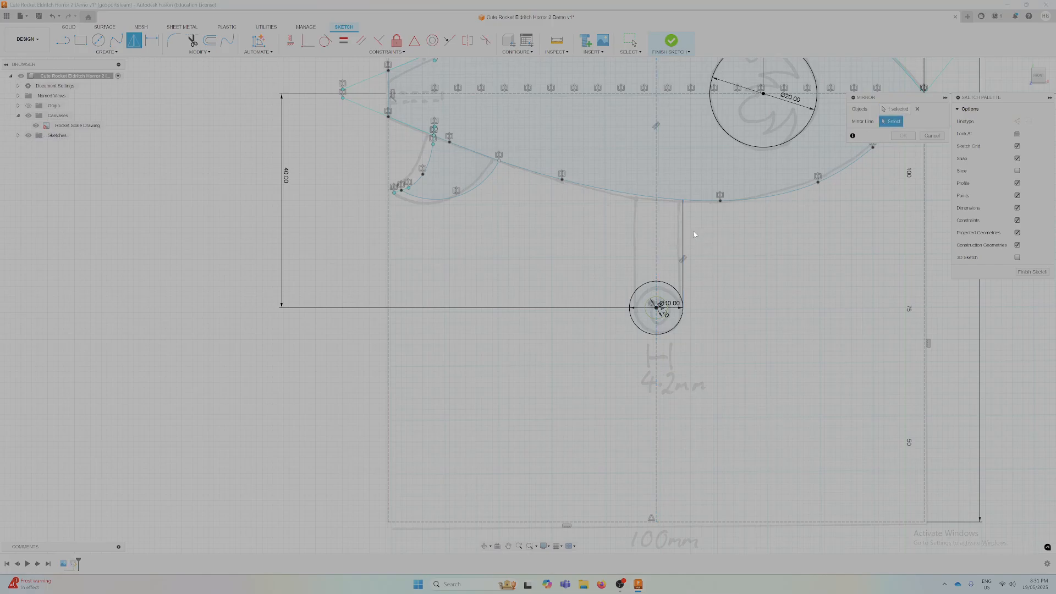
{"action": "left_click", "coordinate": [657, 240]}
{"action": "left_click", "coordinate": [901, 135]}
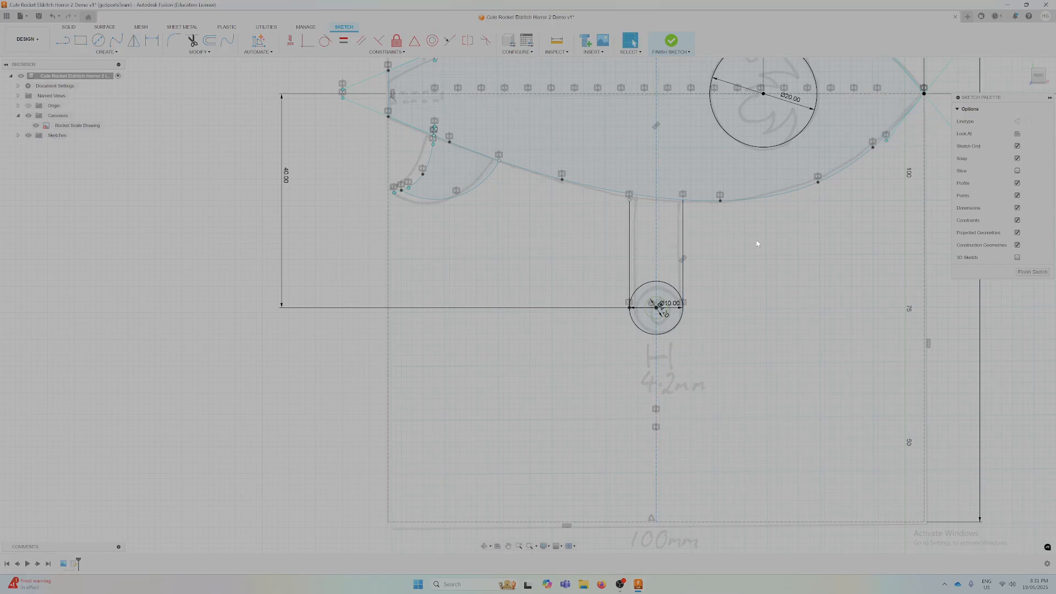
{"action": "scroll", "coordinate": [759, 239], "scroll_direction": "down", "scroll_amount": 2}
{"action": "scroll", "coordinate": [721, 235], "scroll_direction": "up", "scroll_amount": 5}
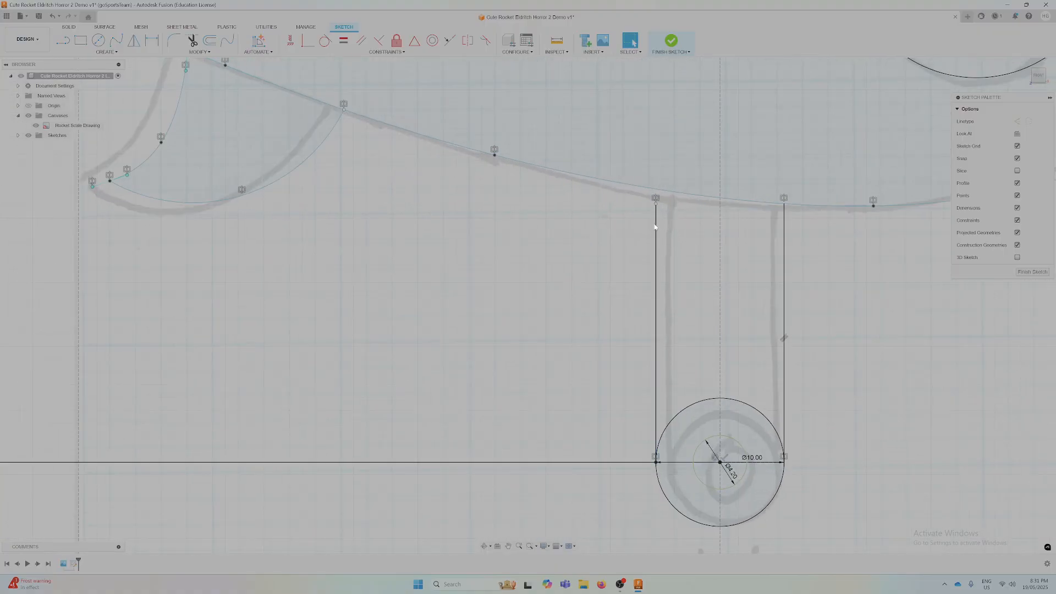
{"action": "left_click", "coordinate": [655, 225]}
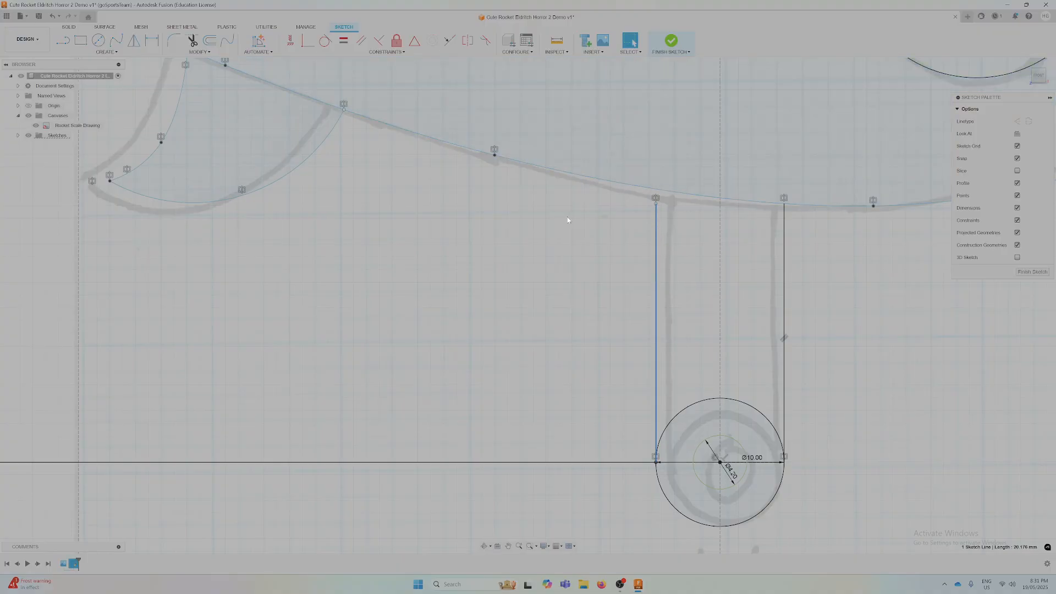
{"action": "key", "text": "Delete"}
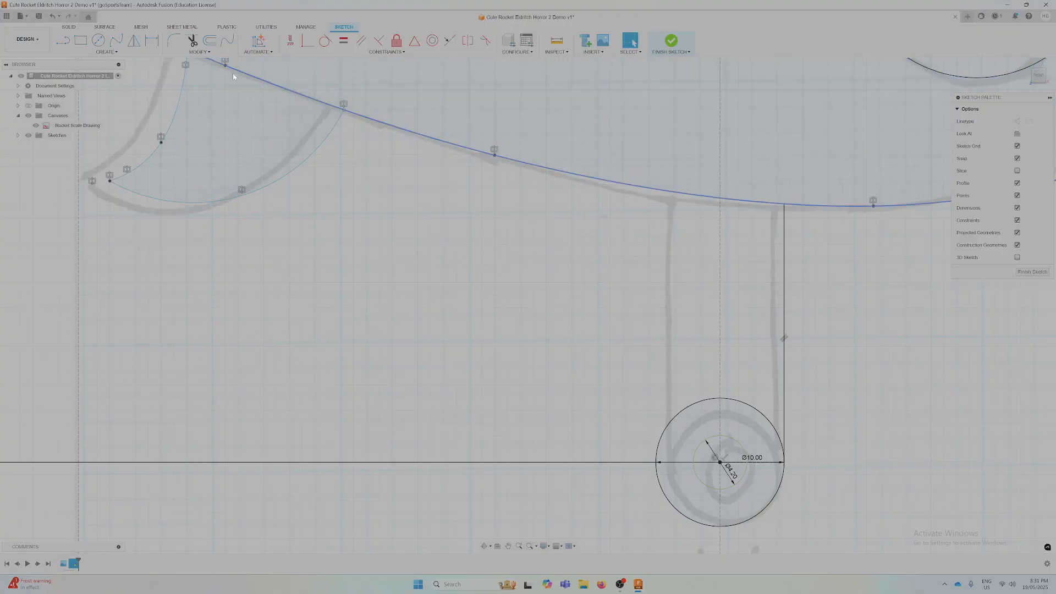
Draw a horizontal construction line 5 mm long from the 10 mm circle's centre to its tail-side point
{"action": "left_click", "coordinate": [63, 40]}
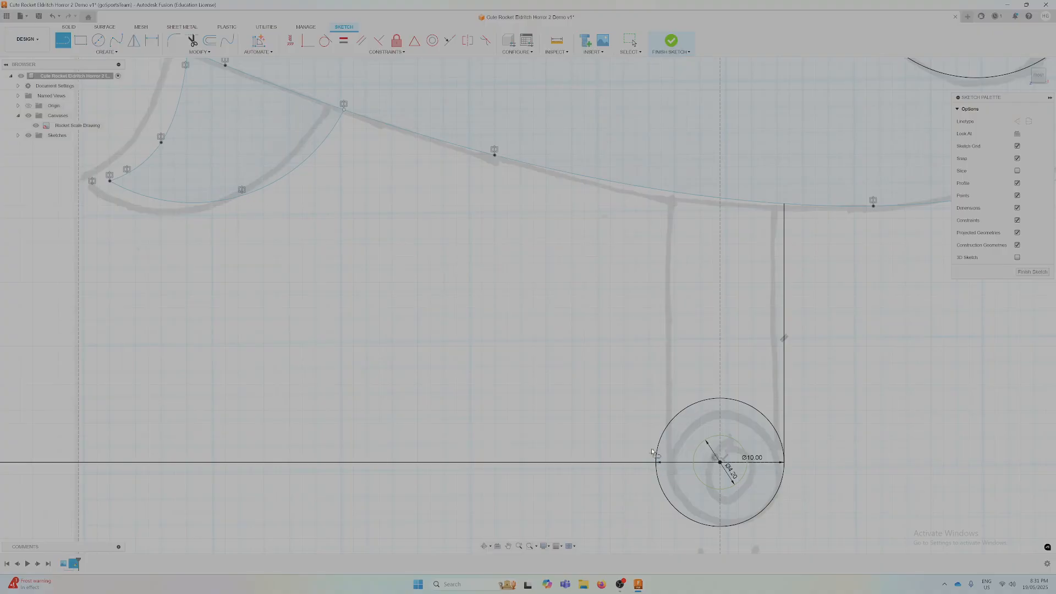
{"action": "key", "text": "x"}
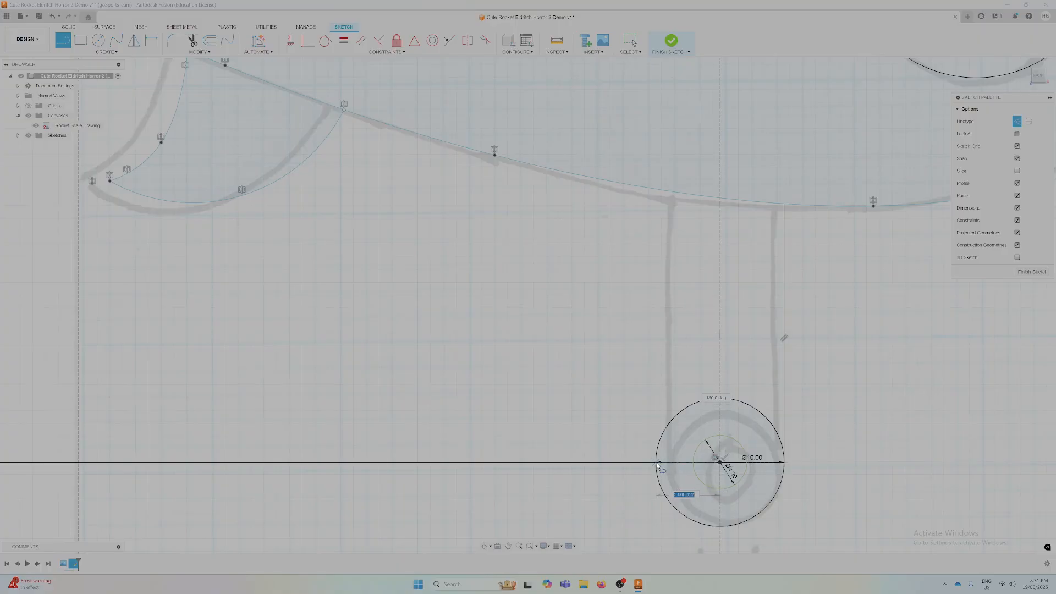
{"action": "key", "text": "Escape"}
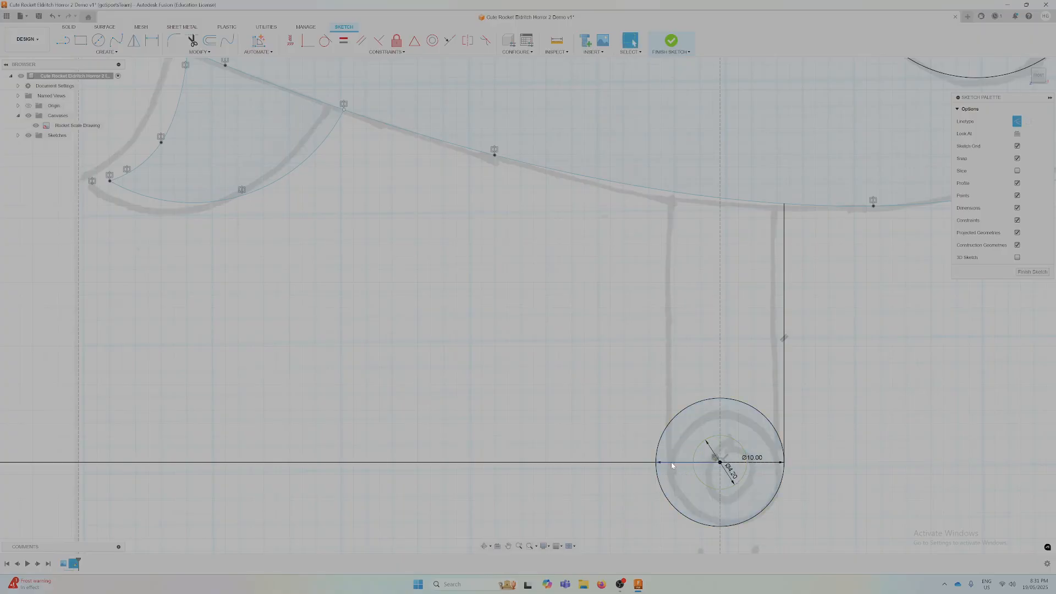
{"action": "left_click", "coordinate": [670, 462]}
Draw a line from the 10 mm circle's tail-side point up to the body's lower edge, and make it parallel to the vertical centre line
{"action": "key", "text": "l"}
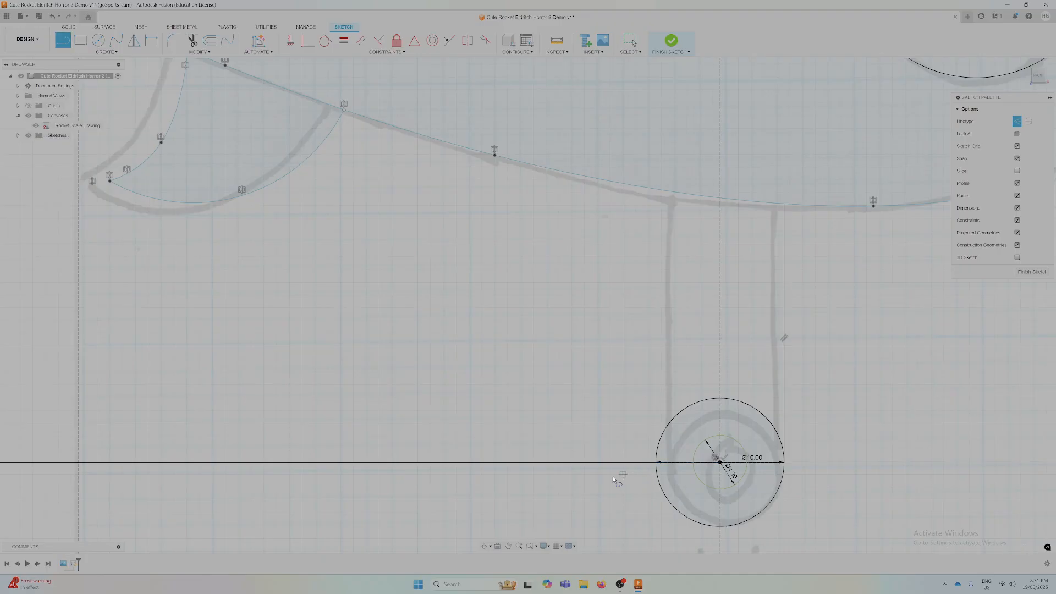
{"action": "left_click", "coordinate": [655, 462]}
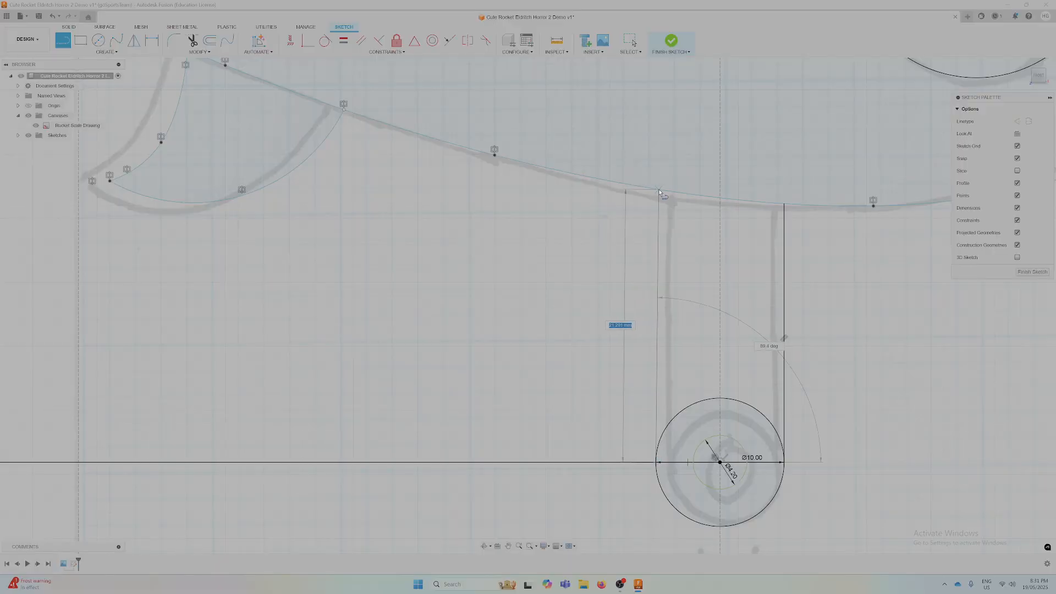
{"action": "left_click", "coordinate": [361, 40]}
{"action": "left_click", "coordinate": [640, 277]}
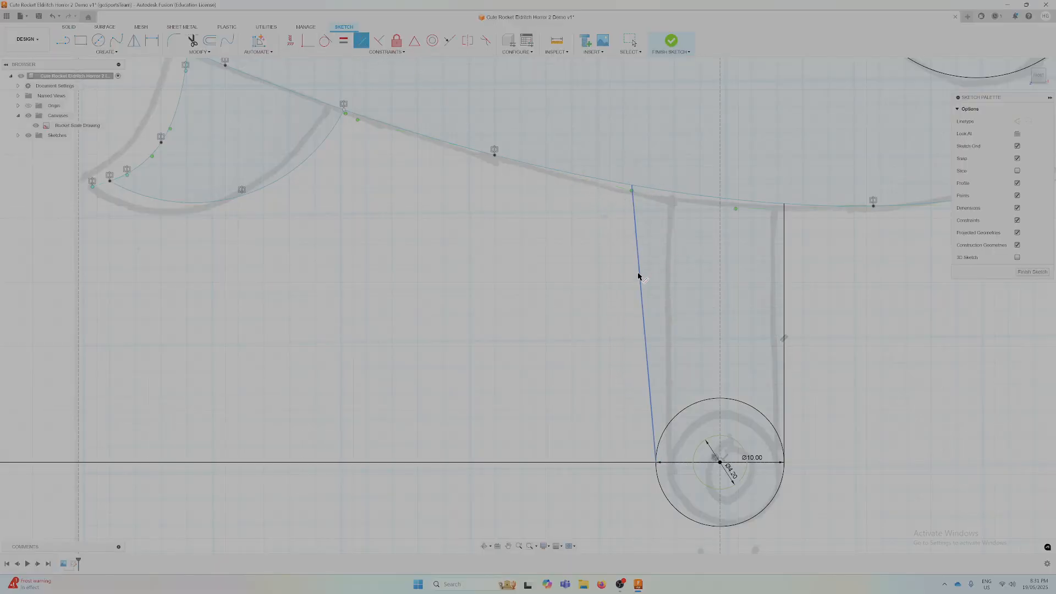
{"action": "left_click", "coordinate": [720, 278]}
Extrude the rocket body profile 10 mm as a new body, leaving out the logo circle
{"action": "scroll", "coordinate": [702, 273], "scroll_direction": "down", "scroll_amount": 5}
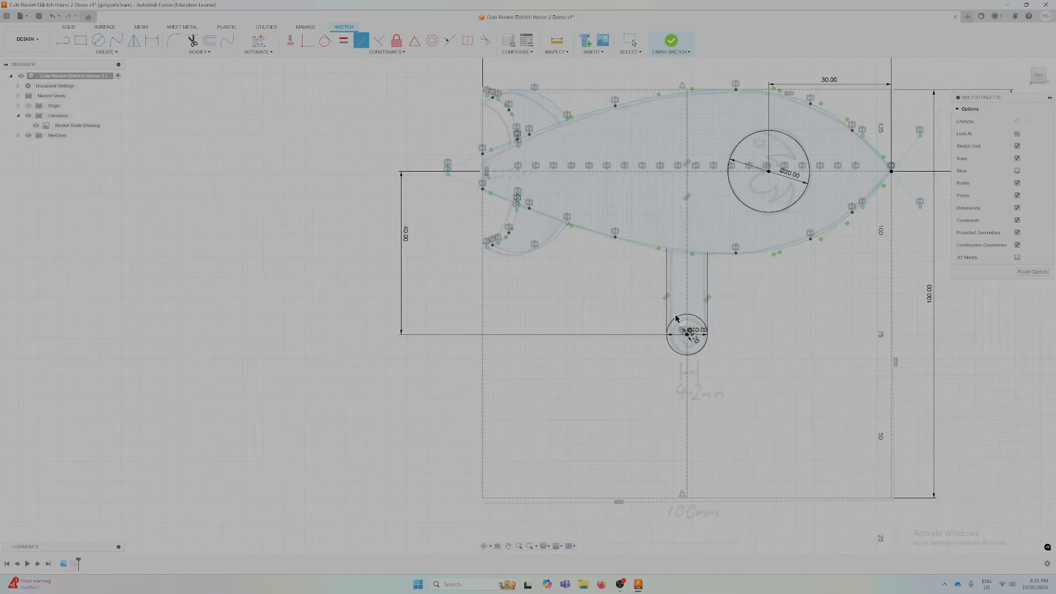
{"action": "middle_click_drag", "start_coordinate": [619, 299], "coordinate": [581, 385]}
{"action": "key", "text": "e"}
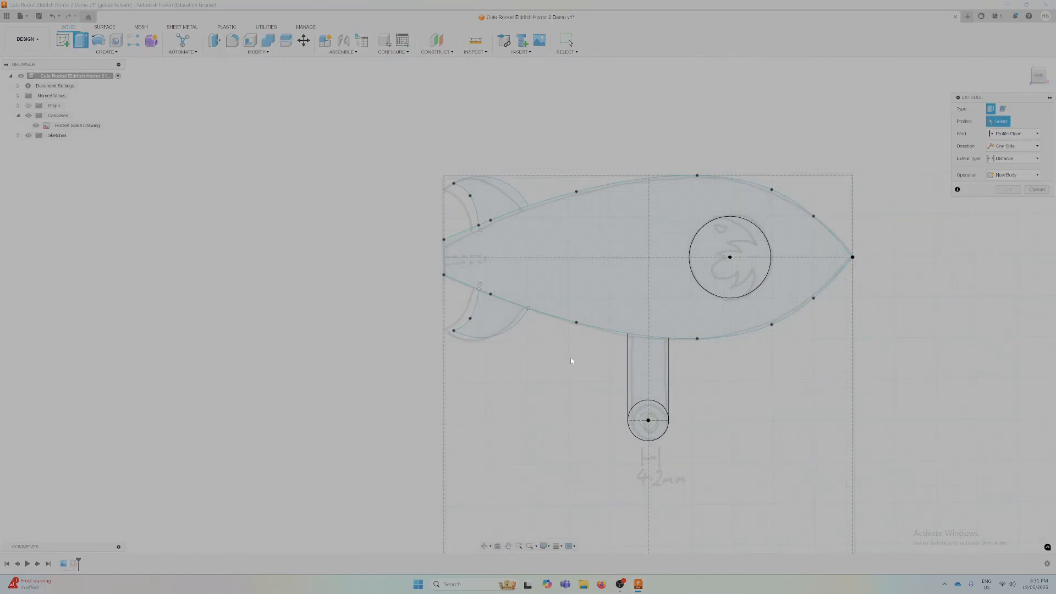
{"action": "left_click", "coordinate": [618, 289]}
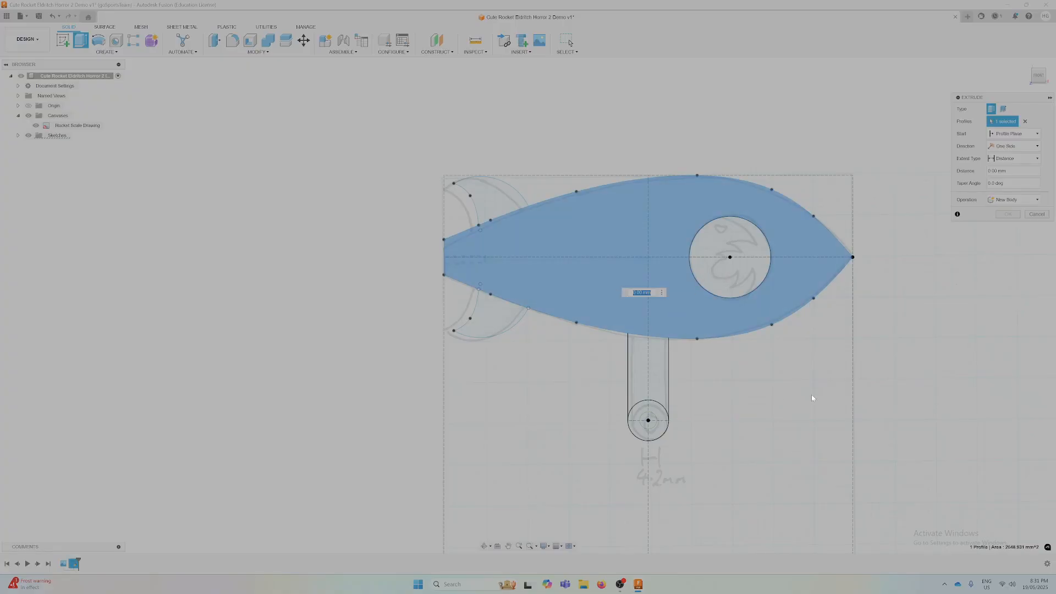
{"action": "middle_click_drag", "start_coordinate": [754, 372], "coordinate": [668, 353], "text": "shift"}
{"action": "scroll", "coordinate": [668, 352], "scroll_direction": "up", "scroll_amount": 2}
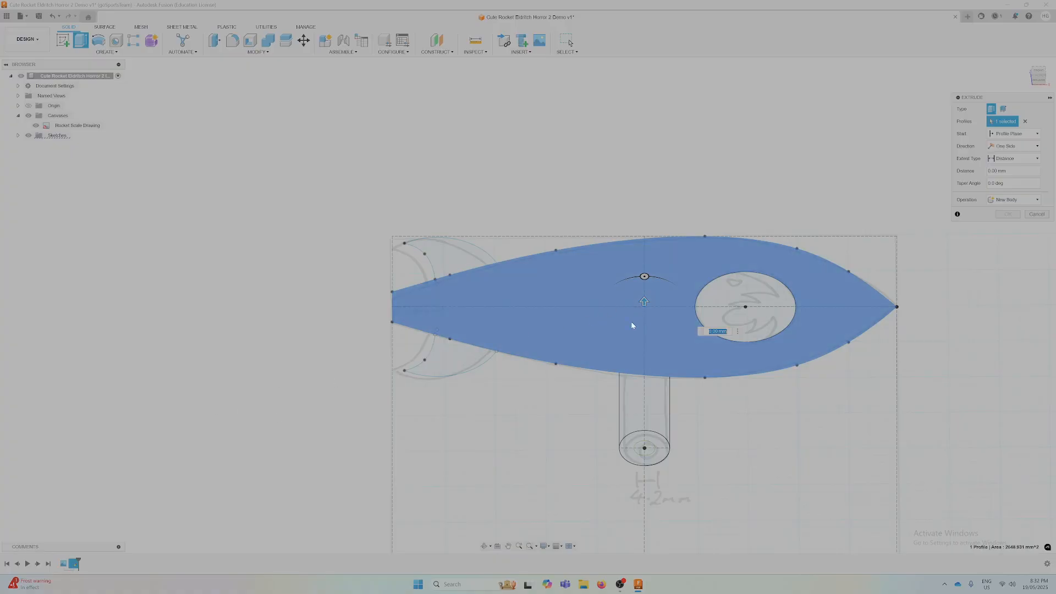
{"action": "type", "text": "10"}
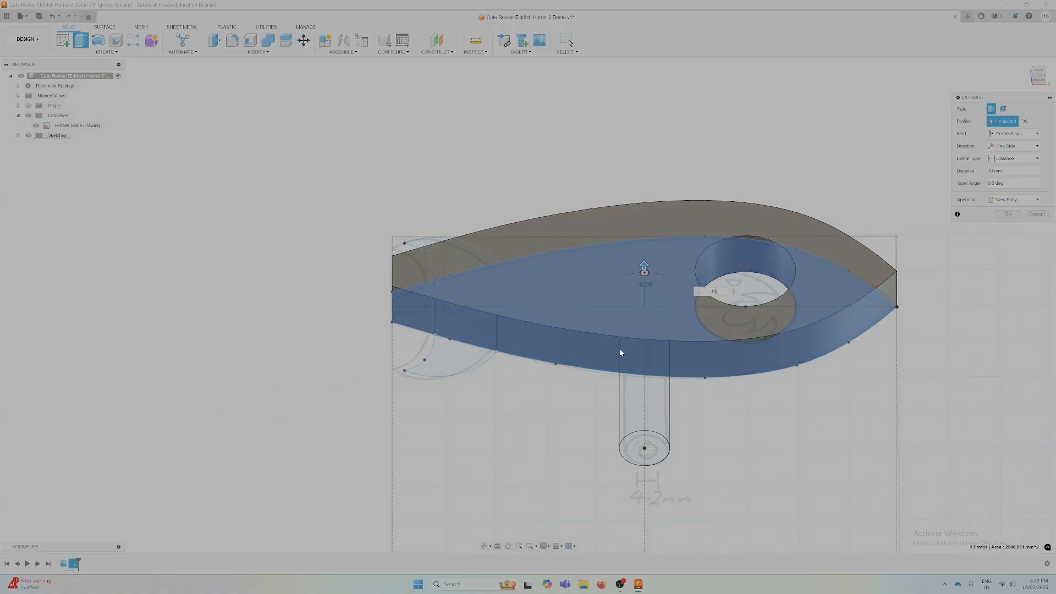
{"action": "key", "text": "Return"}
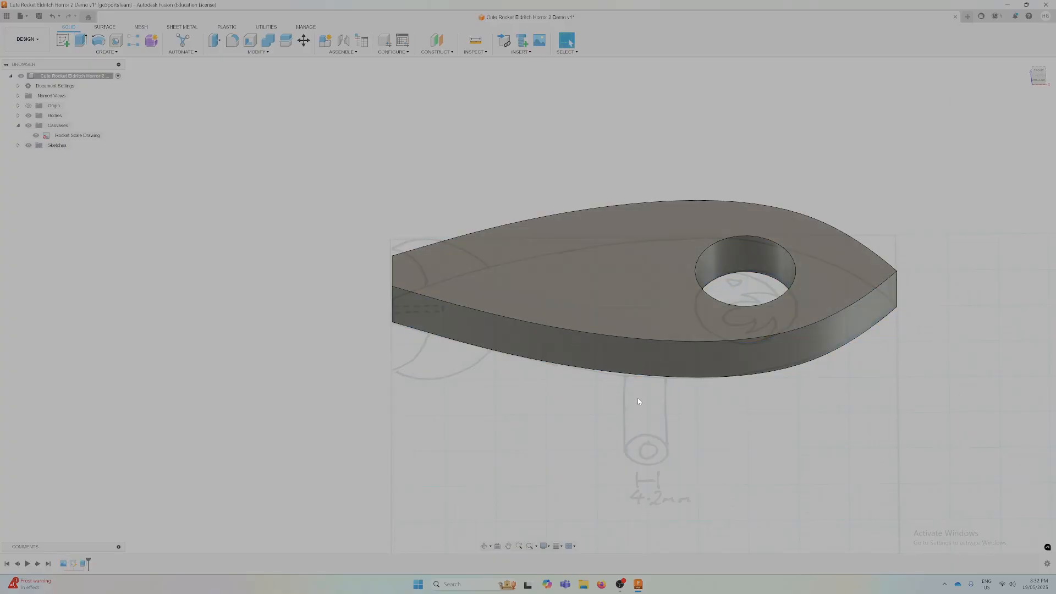
Show the rocket sketch again so its remaining profiles can be selected
{"action": "middle_click_drag", "start_coordinate": [638, 402], "coordinate": [646, 433], "text": "shift"}
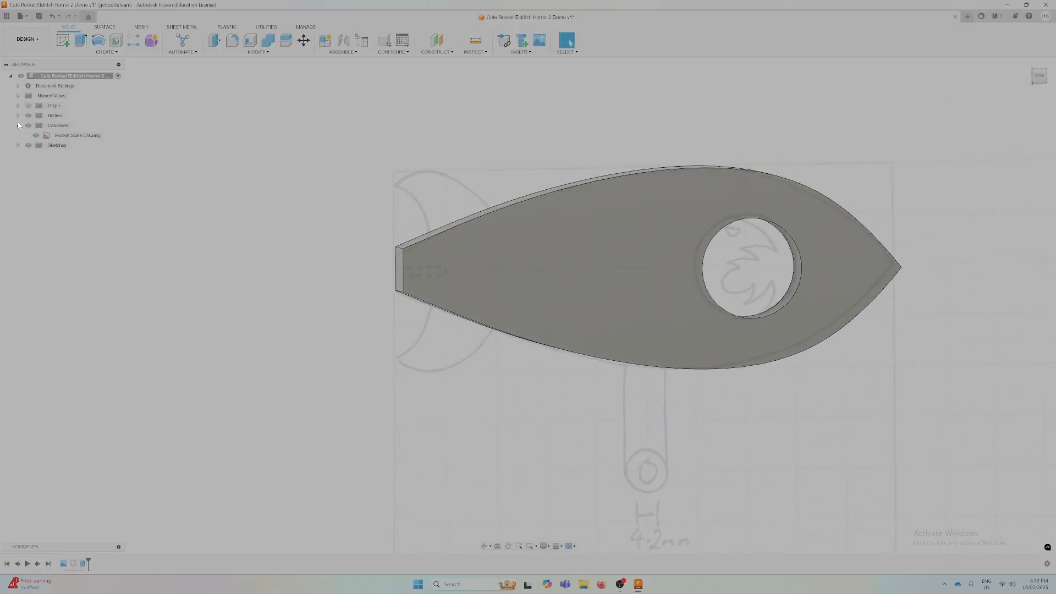
{"action": "left_click", "coordinate": [17, 145]}
{"action": "left_click", "coordinate": [36, 155]}
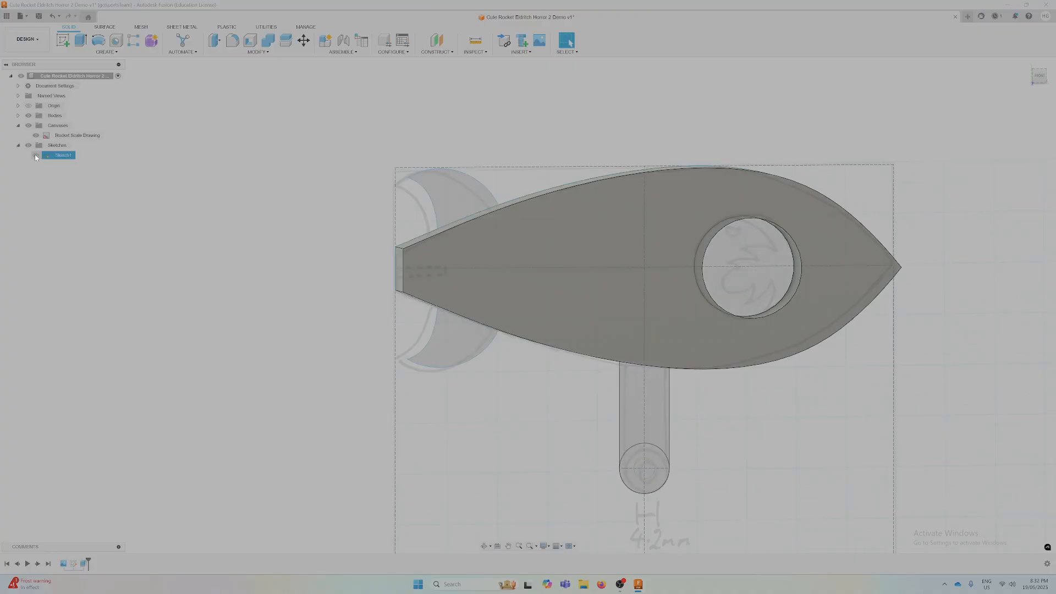
{"action": "left_click", "coordinate": [35, 156]}
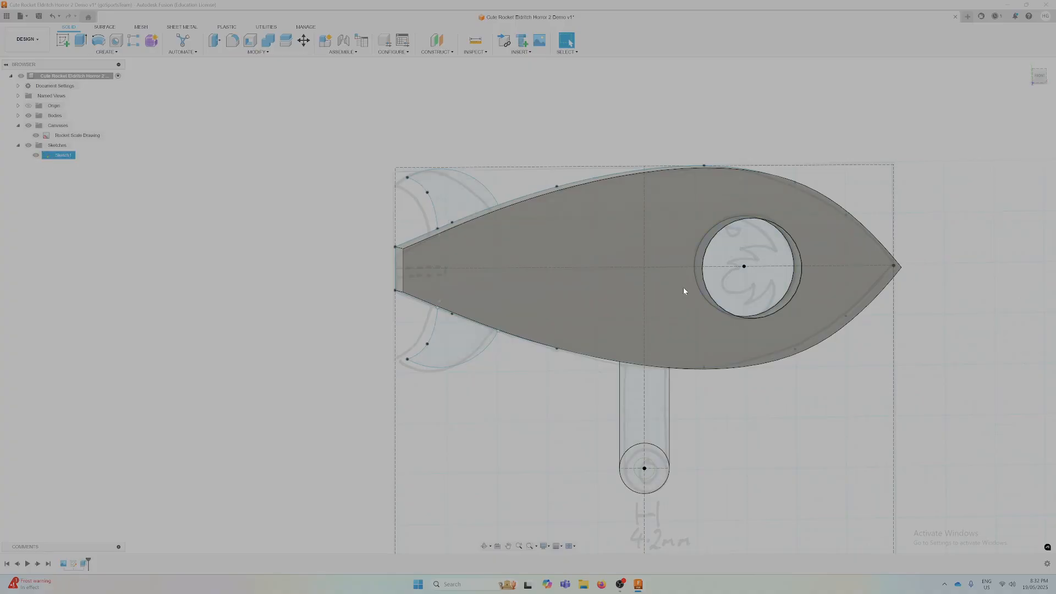
Extrude both fin profiles and the stem profile 5 mm, joined to the rocket body
{"action": "key", "text": "e"}
{"action": "left_click", "coordinate": [442, 209]}
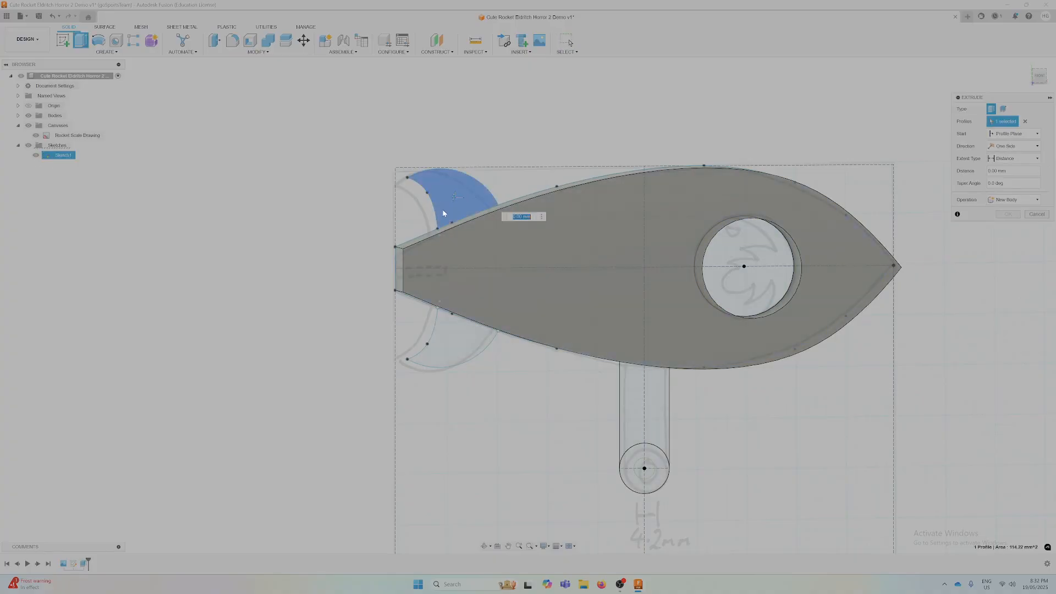
{"action": "left_click", "coordinate": [440, 333]}
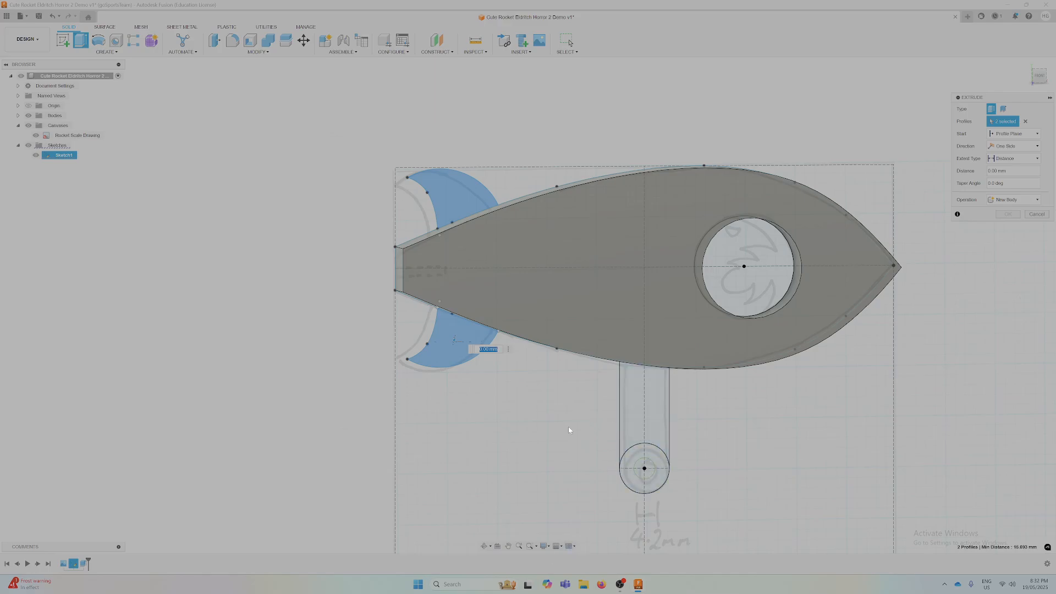
{"action": "left_click", "coordinate": [628, 410]}
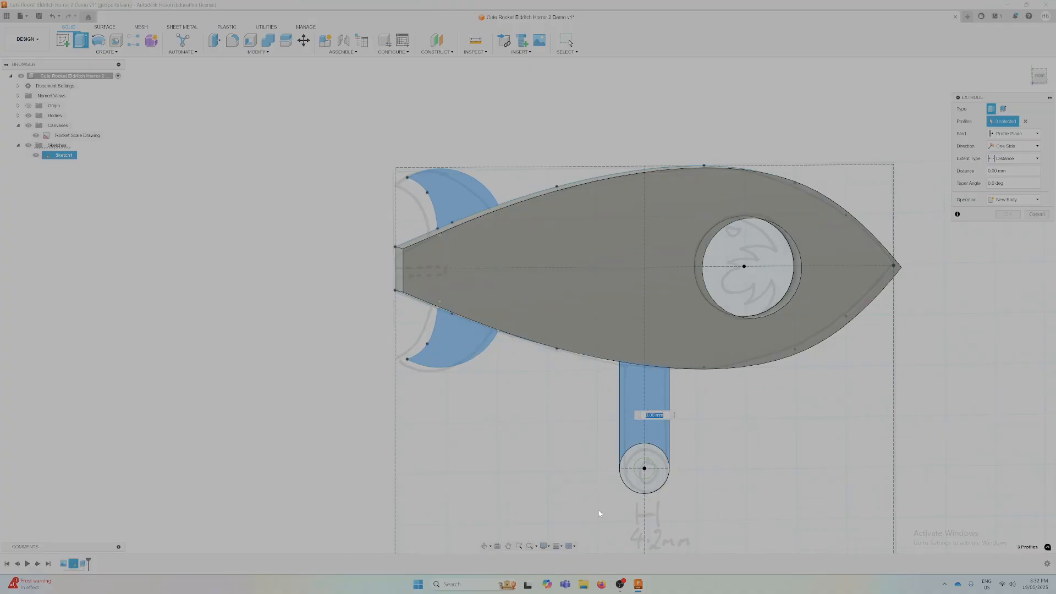
{"action": "type", "text": "5"}
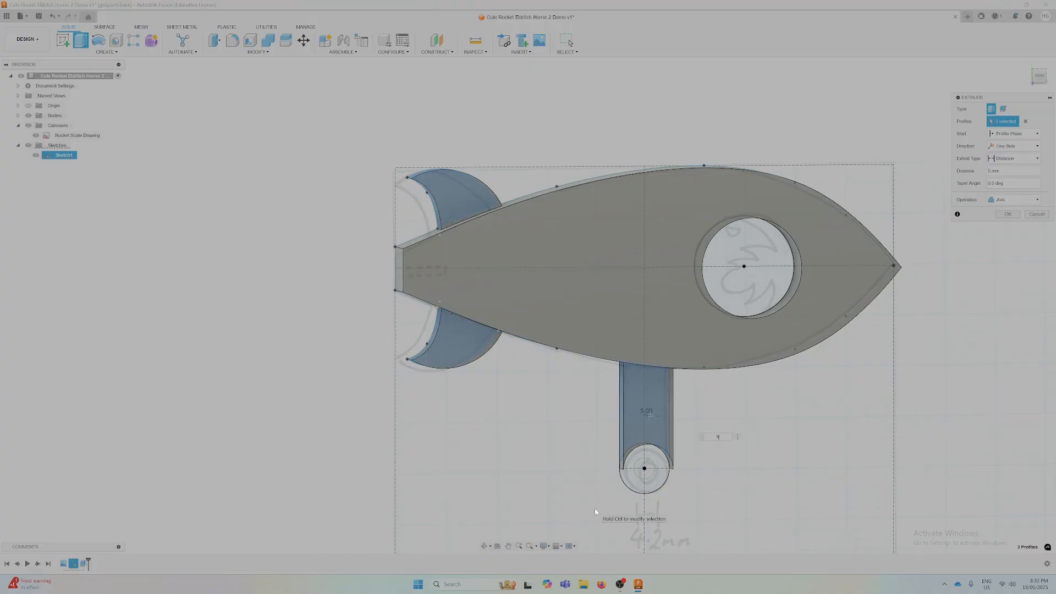
{"action": "key", "text": "Return"}
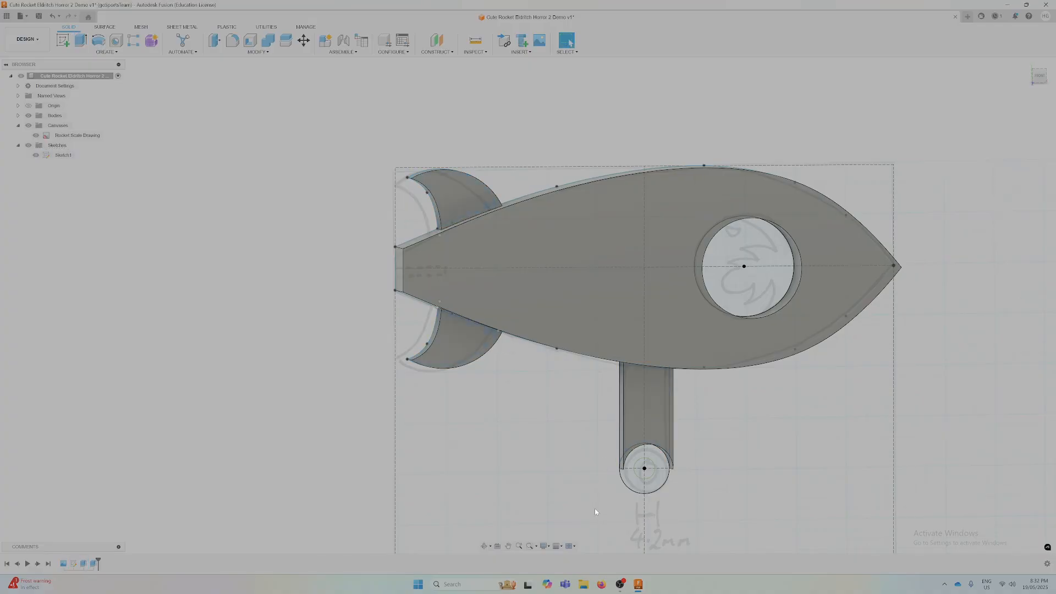
Extrude the ring profile around the 4.2 mm hole 10 mm, joined to the stem
{"action": "left_click", "coordinate": [631, 485]}
{"action": "key", "text": "e"}
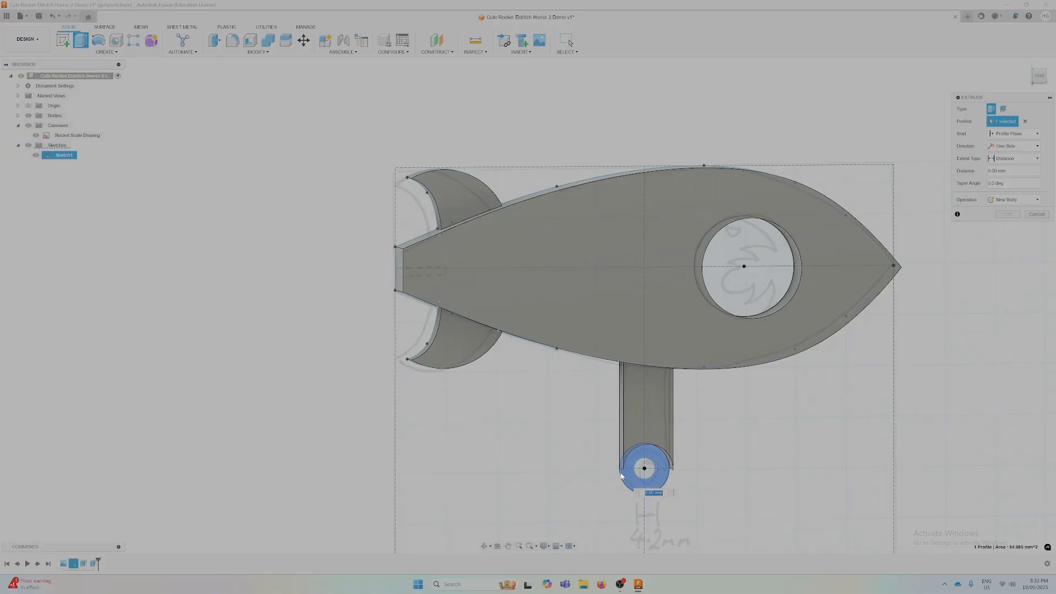
{"action": "type", "text": "10"}
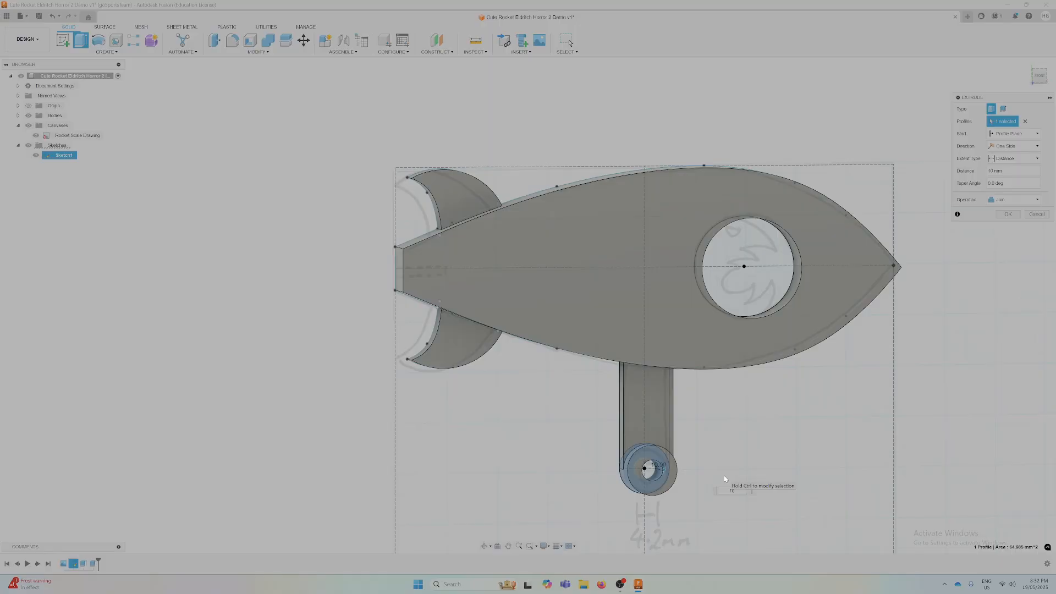
{"action": "key", "text": "Return"}
Start a new sketch on the logo circle profile inside the rocket body's round opening
{"action": "middle_click_drag", "start_coordinate": [763, 471], "coordinate": [714, 427], "text": "shift"}
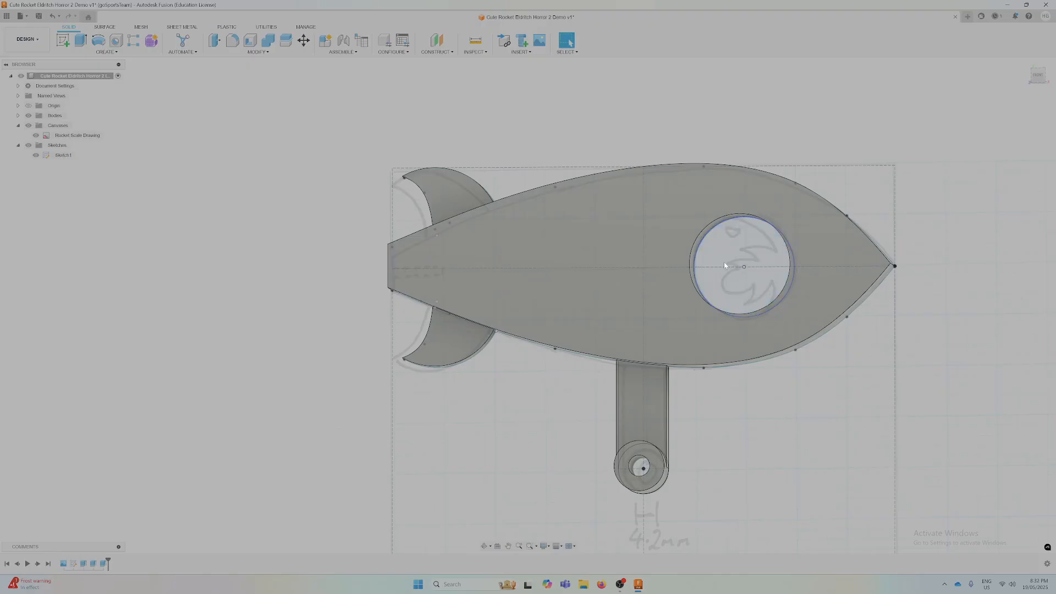
{"action": "left_click", "coordinate": [63, 40]}
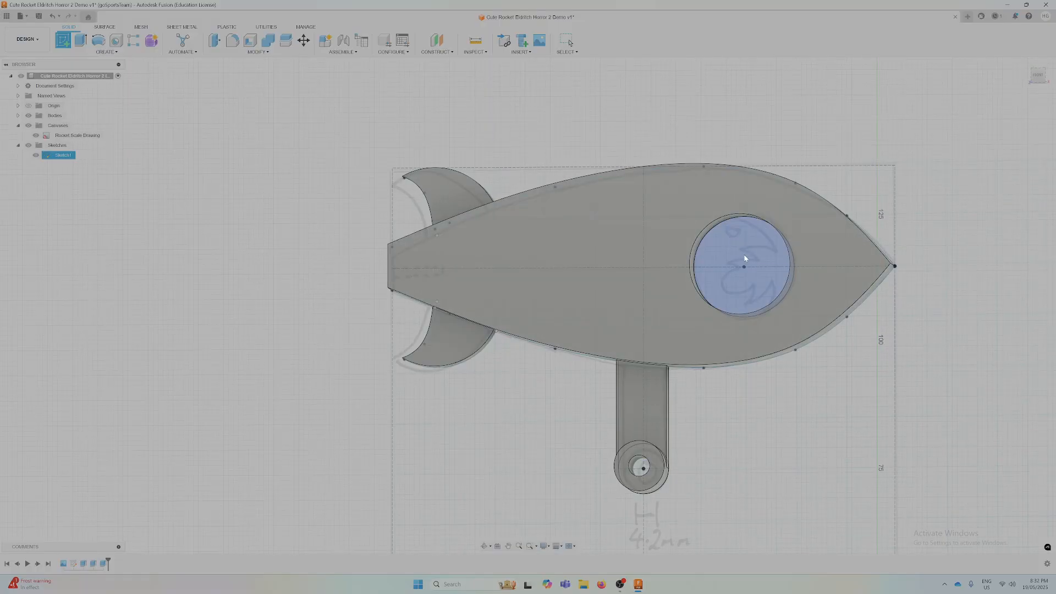
{"action": "left_click", "coordinate": [744, 254]}
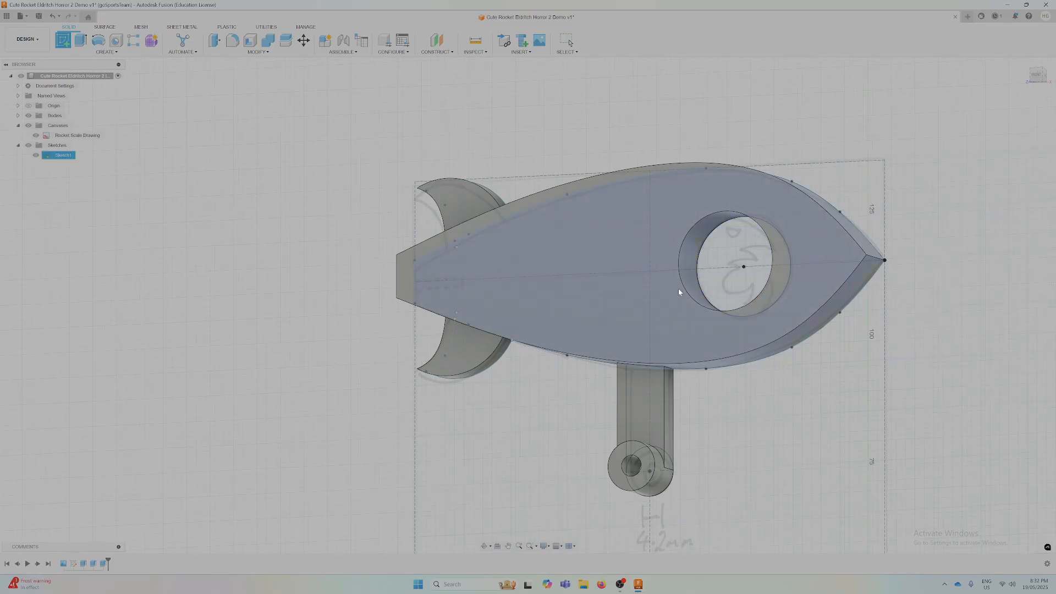
{"action": "middle_click_drag", "start_coordinate": [735, 286], "coordinate": [784, 364], "text": "shift"}
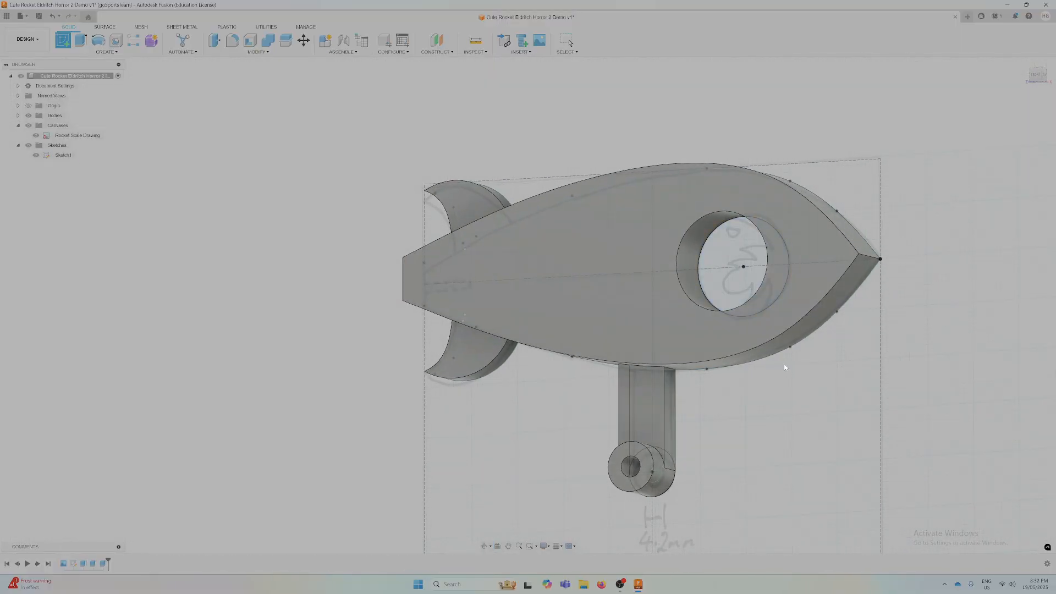
{"action": "left_click", "coordinate": [727, 251]}
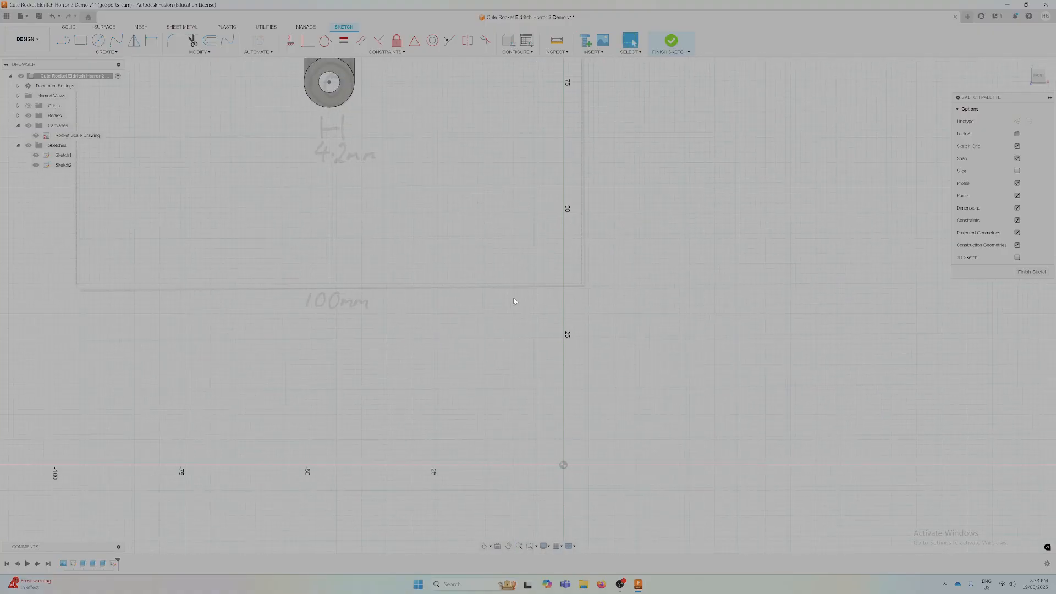
Project the 30 mm circle of the rocket's round opening into the new sketch
{"action": "middle_click_drag", "start_coordinate": [434, 89], "coordinate": [608, 455]}
{"action": "middle_click_drag", "start_coordinate": [596, 342], "coordinate": [625, 401]}
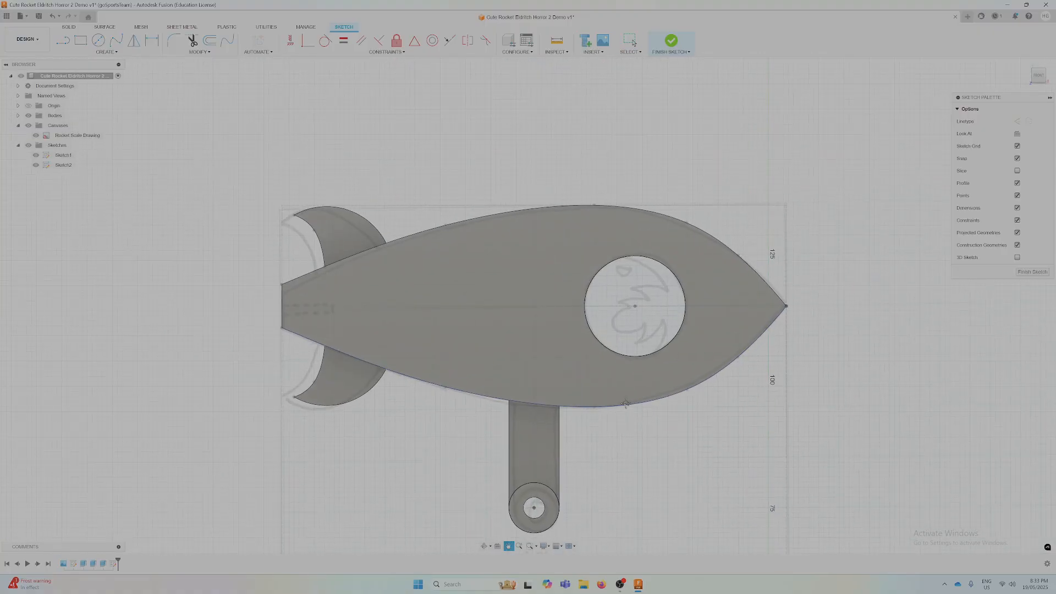
{"action": "scroll", "coordinate": [639, 279], "scroll_direction": "up", "scroll_amount": 2}
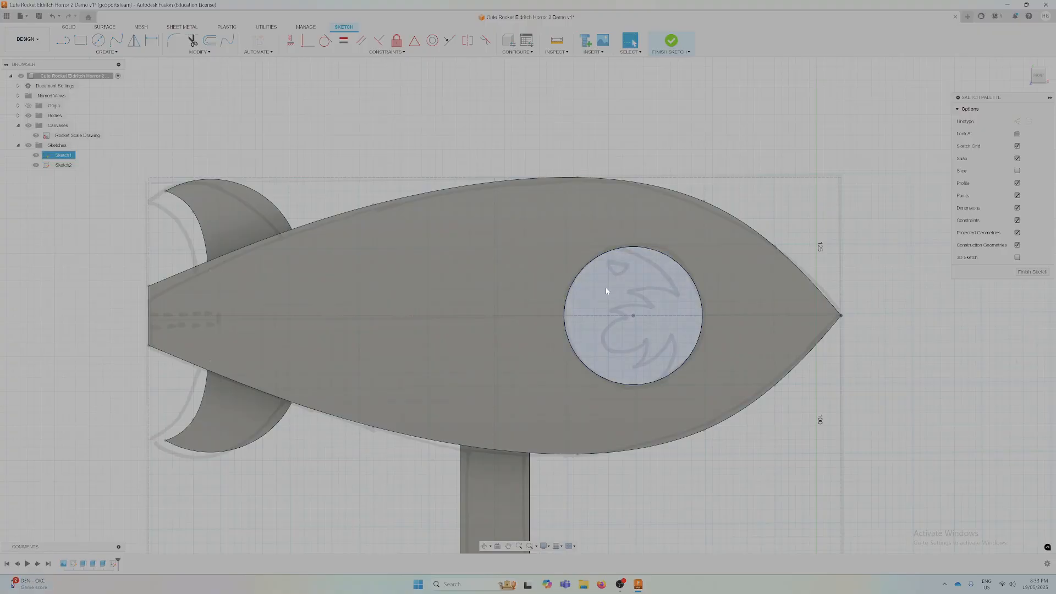
{"action": "left_click", "coordinate": [116, 40]}
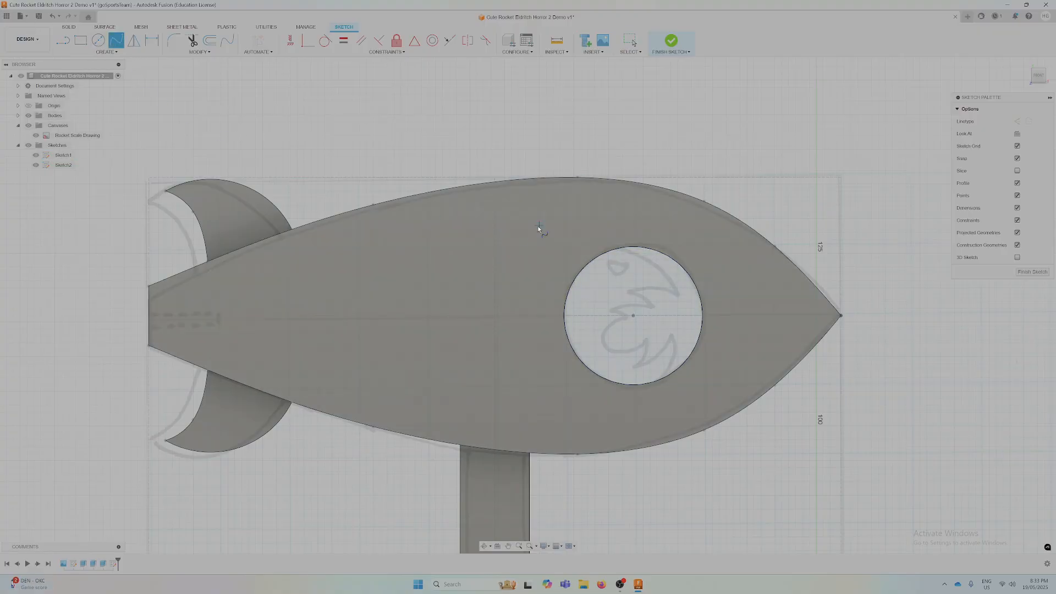
{"action": "scroll", "coordinate": [537, 228], "scroll_direction": "up", "scroll_amount": 1}
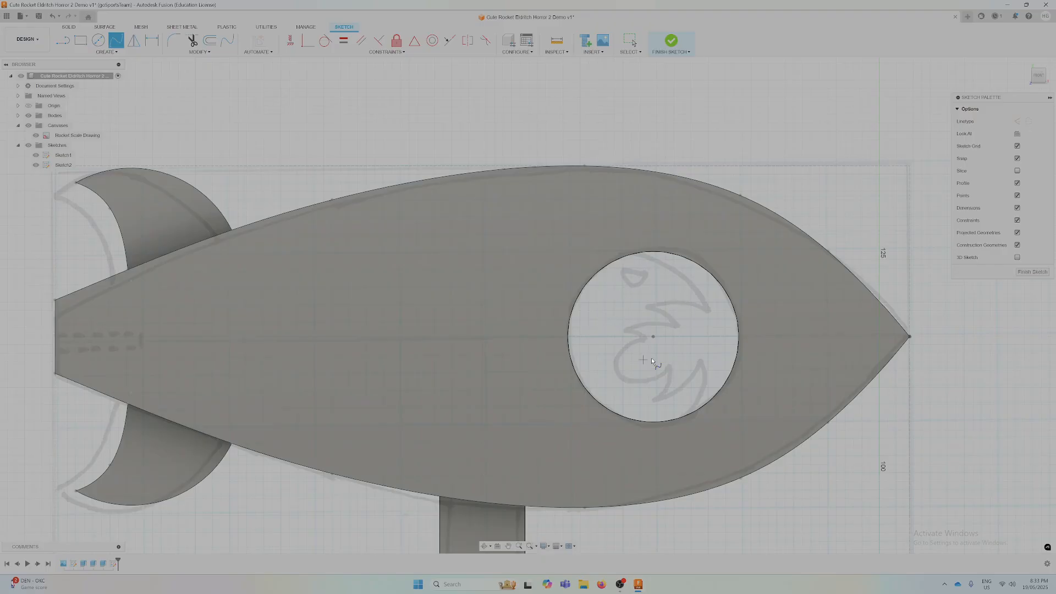
{"action": "middle_click_drag", "start_coordinate": [633, 355], "coordinate": [621, 352], "text": "shift"}
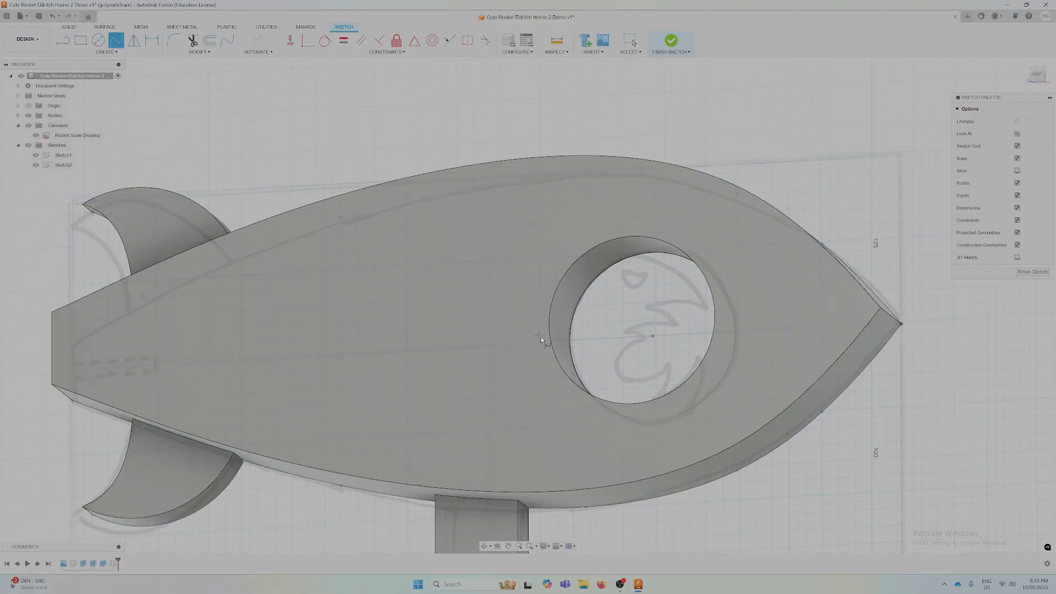
{"action": "left_click", "coordinate": [116, 51]}
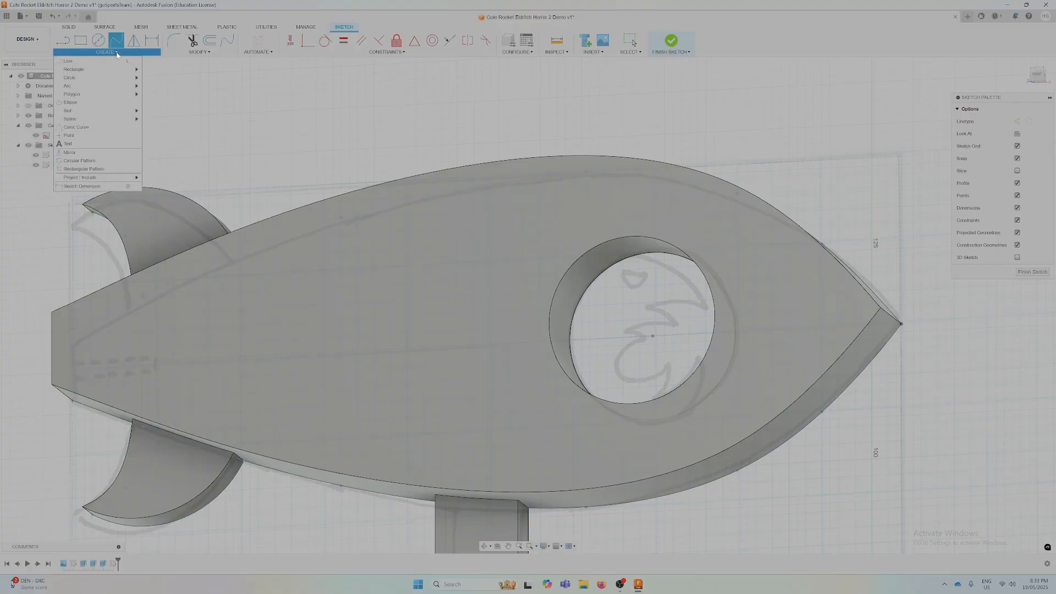
{"action": "mouse_move", "coordinate": [114, 180]}
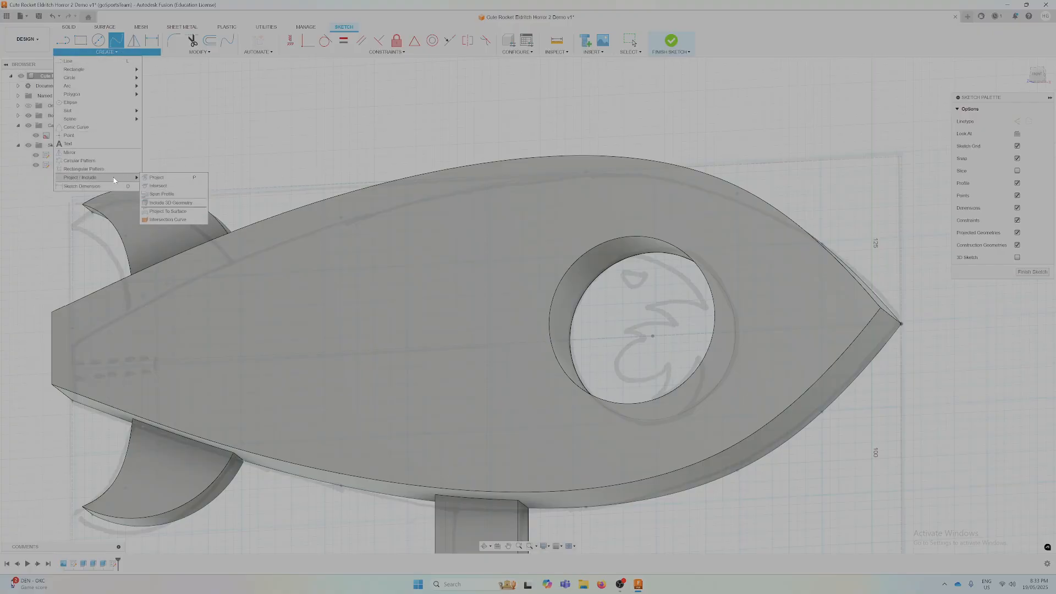
{"action": "left_click", "coordinate": [156, 177]}
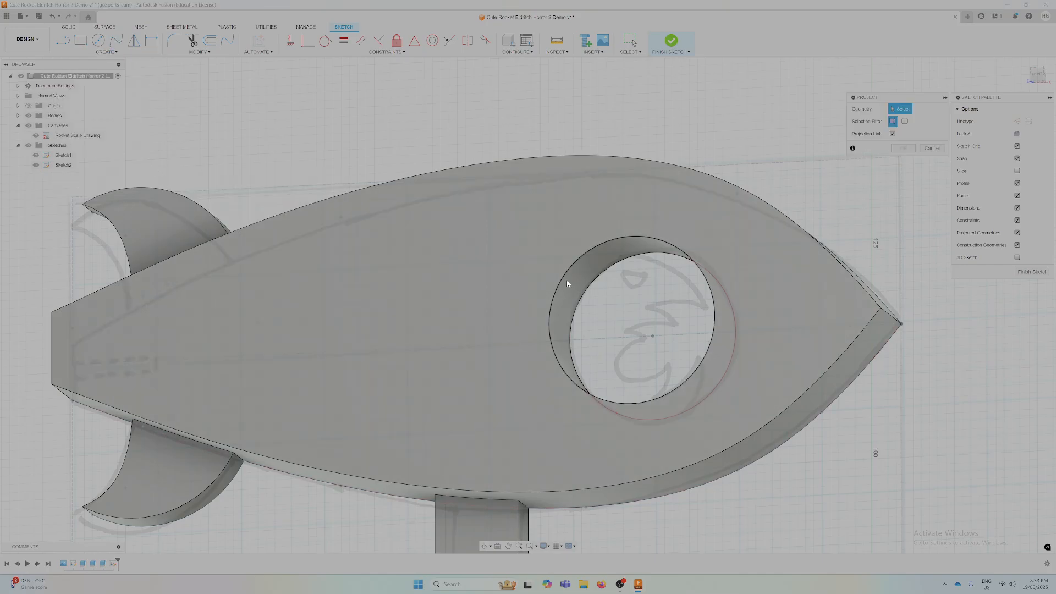
{"action": "left_click", "coordinate": [616, 276]}
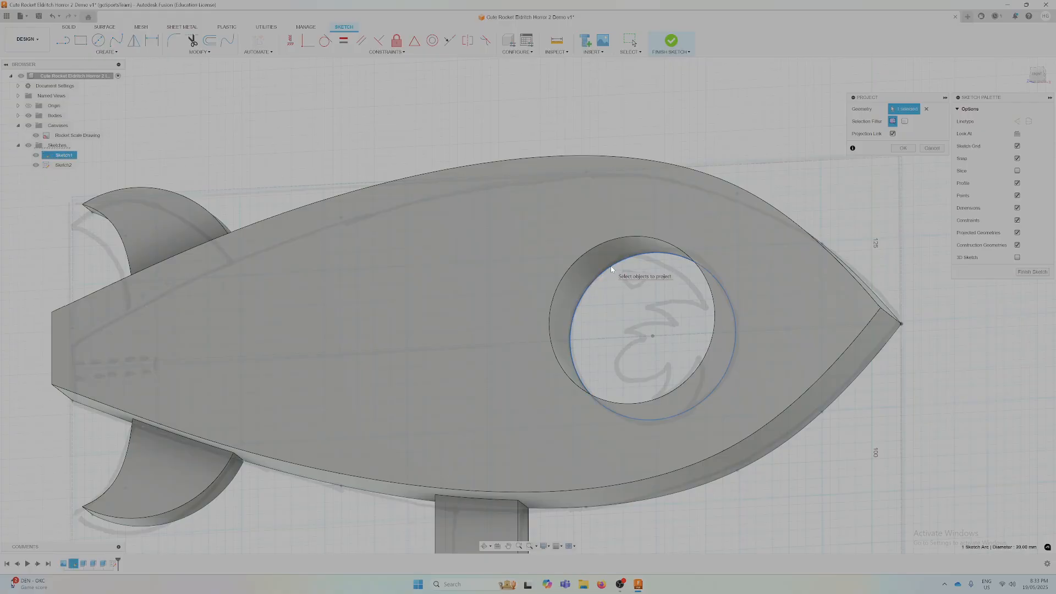
{"action": "left_click", "coordinate": [901, 149]}
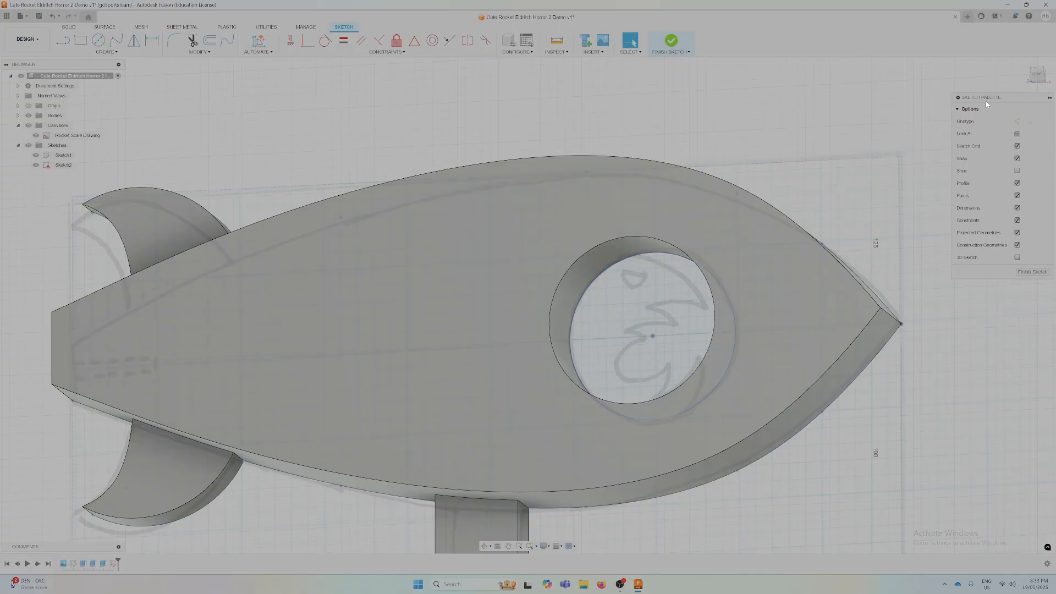
Face the sketch plane squarely and hide the first rocket sketch, keeping the bodies and the scanned canvas shown
{"action": "left_click", "coordinate": [1038, 76]}
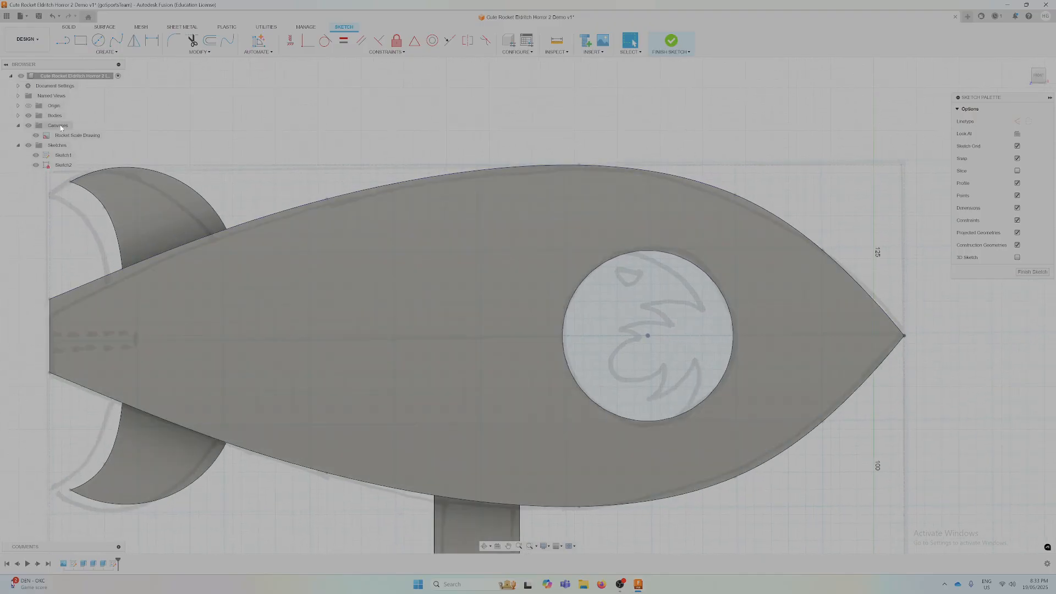
{"action": "left_click", "coordinate": [28, 116]}
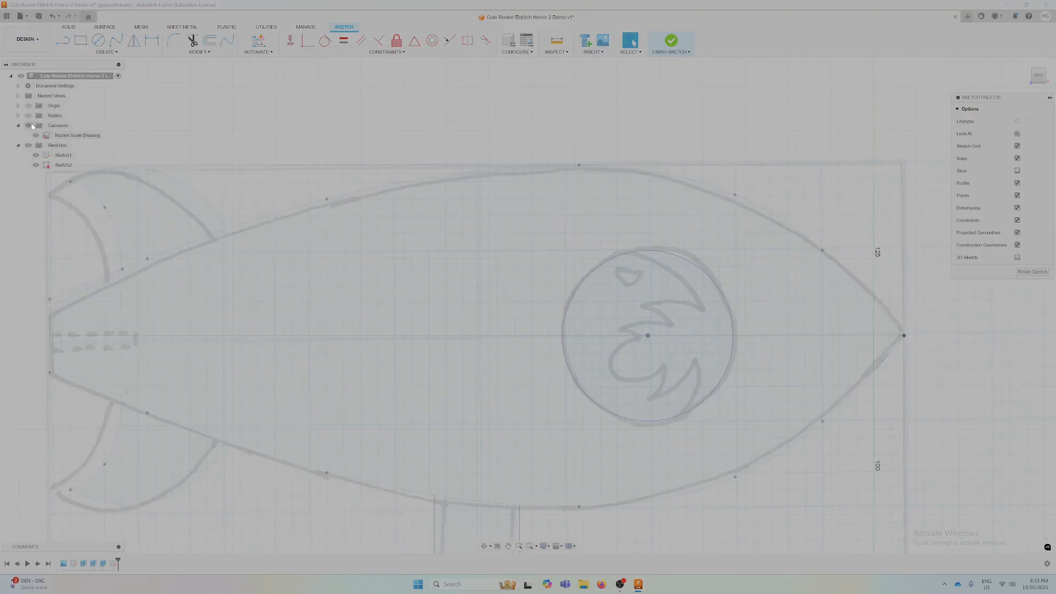
{"action": "left_click", "coordinate": [29, 125]}
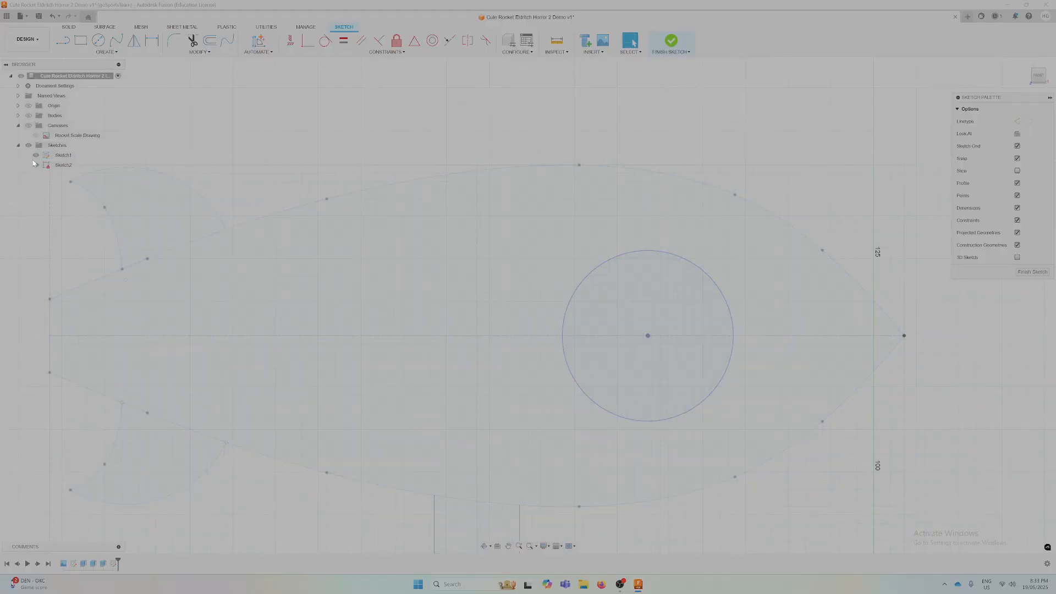
{"action": "left_click", "coordinate": [36, 155]}
{"action": "left_click", "coordinate": [28, 126]}
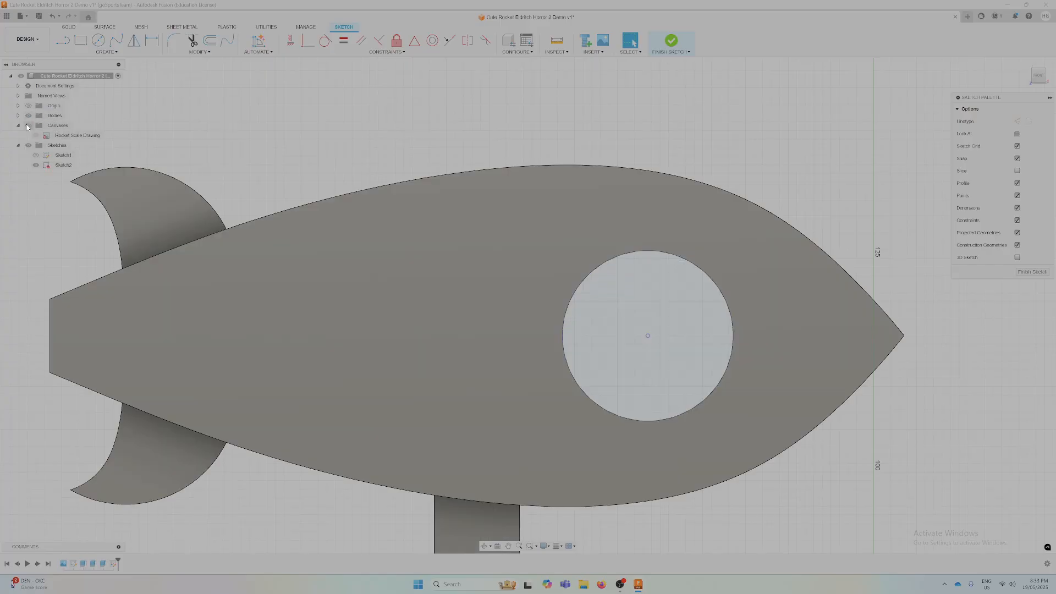
{"action": "left_click", "coordinate": [28, 126]}
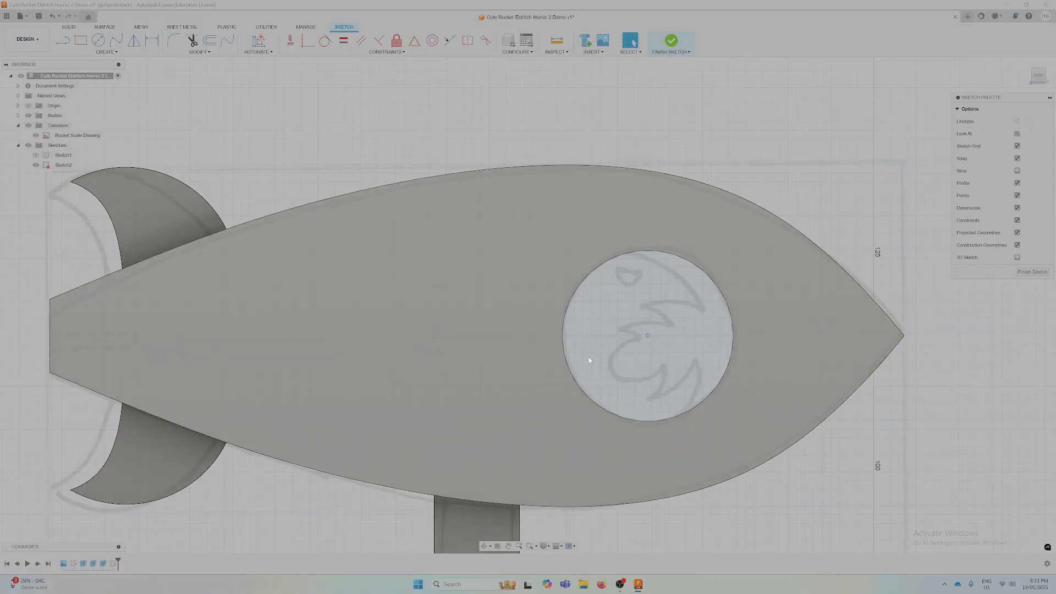
{"action": "middle_click_drag", "start_coordinate": [650, 349], "coordinate": [627, 307]}
{"action": "scroll", "coordinate": [607, 299], "scroll_direction": "down", "scroll_amount": 1}
{"action": "scroll", "coordinate": [622, 302], "scroll_direction": "up", "scroll_amount": 2}
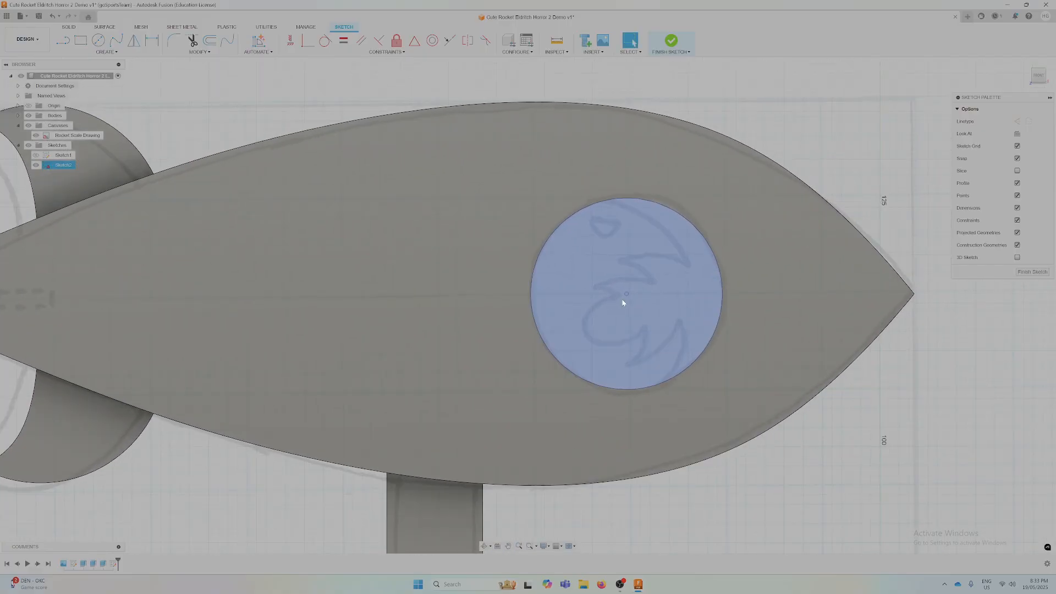
{"action": "scroll", "coordinate": [623, 304], "scroll_direction": "down", "scroll_amount": 1}
{"action": "left_click", "coordinate": [116, 40]}
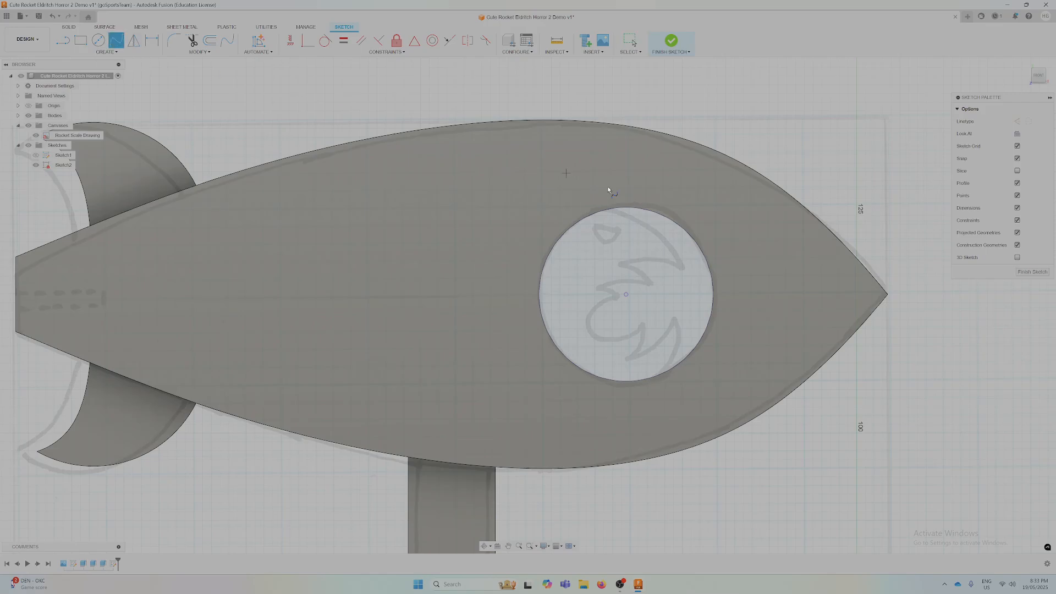
{"action": "left_click", "coordinate": [594, 213]}
{"action": "left_click", "coordinate": [670, 247]}
{"action": "left_click", "coordinate": [681, 268]}
{"action": "key", "text": "Escape"}
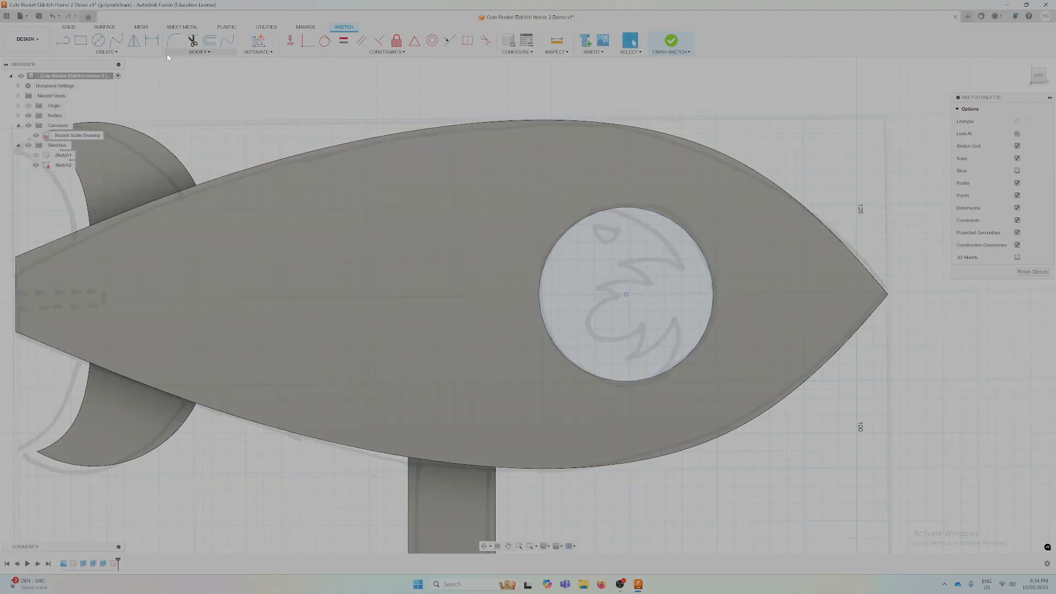
Trace the logo's uppermost spike with a fit point spline, from the circle's edge to the tip and back along its underside
{"action": "left_click", "coordinate": [116, 40]}
{"action": "left_click", "coordinate": [605, 209]}
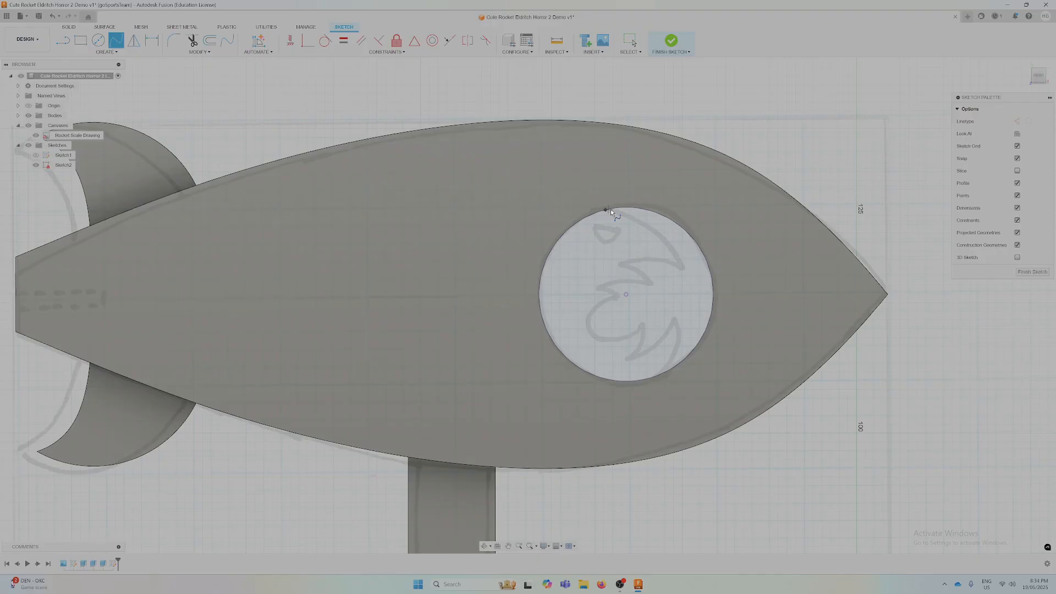
{"action": "left_click", "coordinate": [673, 247]}
{"action": "scroll", "coordinate": [674, 247], "scroll_direction": "up", "scroll_amount": 3}
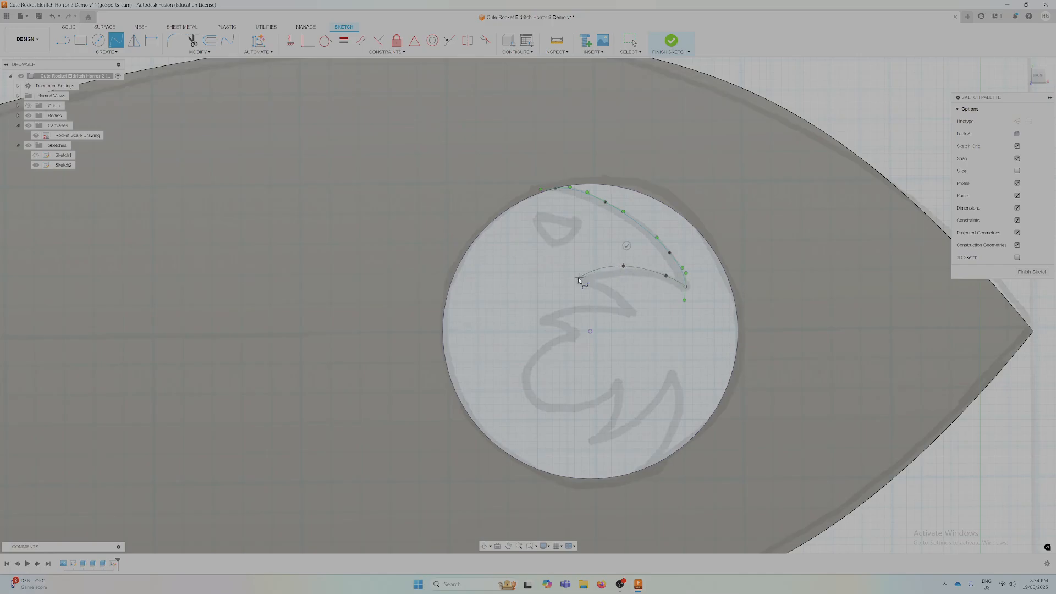
{"action": "double_click", "coordinate": [561, 279]}
{"action": "key", "text": "Escape"}
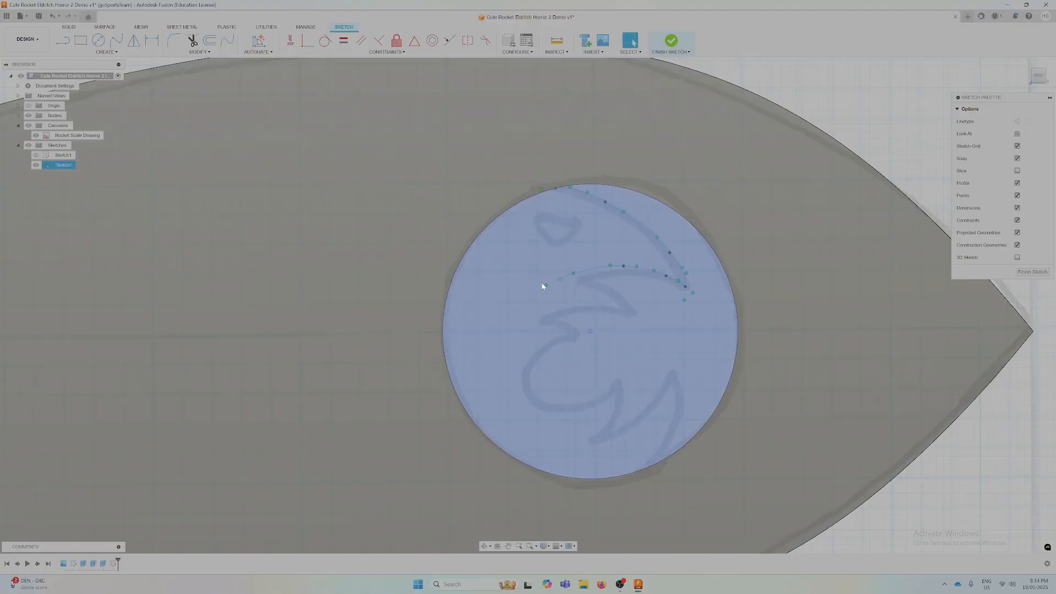
Trace both edges of the logo's second spike with fit point splines, continuing from the end of the uppermost spike
{"action": "left_click", "coordinate": [118, 41]}
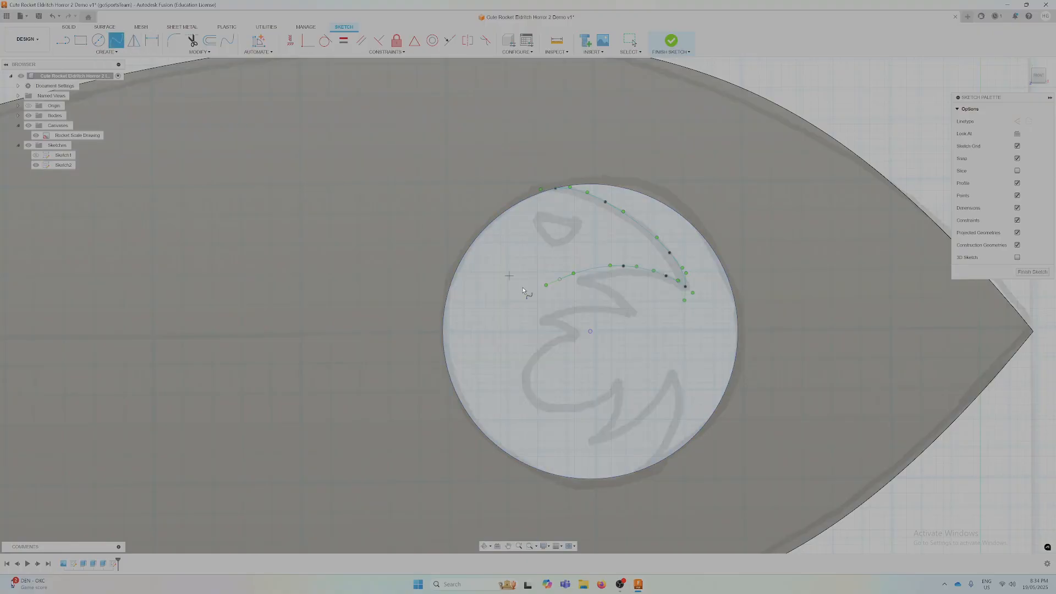
{"action": "left_click", "coordinate": [560, 280]}
{"action": "left_click", "coordinate": [589, 279]}
{"action": "left_click", "coordinate": [615, 293]}
{"action": "left_click", "coordinate": [626, 316]}
{"action": "left_click", "coordinate": [607, 304]}
{"action": "left_click", "coordinate": [575, 302]}
{"action": "double_click", "coordinate": [548, 323]}
Continue the logo outline with splines through the small notch, around the rounded lobe and down to the lower tip
{"action": "left_click", "coordinate": [566, 323]}
{"action": "double_click", "coordinate": [581, 337]}
{"action": "left_click", "coordinate": [560, 336]}
{"action": "left_click", "coordinate": [528, 362]}
{"action": "left_click", "coordinate": [537, 406]}
{"action": "left_click", "coordinate": [607, 383]}
{"action": "left_click", "coordinate": [614, 399]}
{"action": "left_click", "coordinate": [607, 429]}
{"action": "double_click", "coordinate": [601, 440]}
{"action": "left_click", "coordinate": [602, 439]}
{"action": "left_click", "coordinate": [628, 428]}
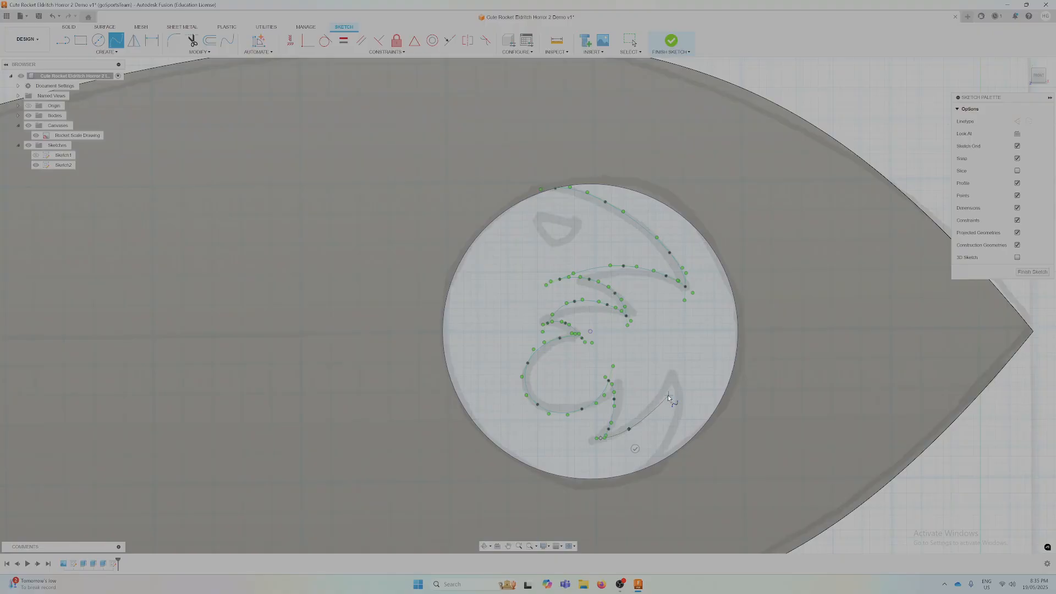
{"action": "left_click", "coordinate": [660, 395]}
{"action": "left_click", "coordinate": [671, 368]}
{"action": "key", "text": "Escape"}
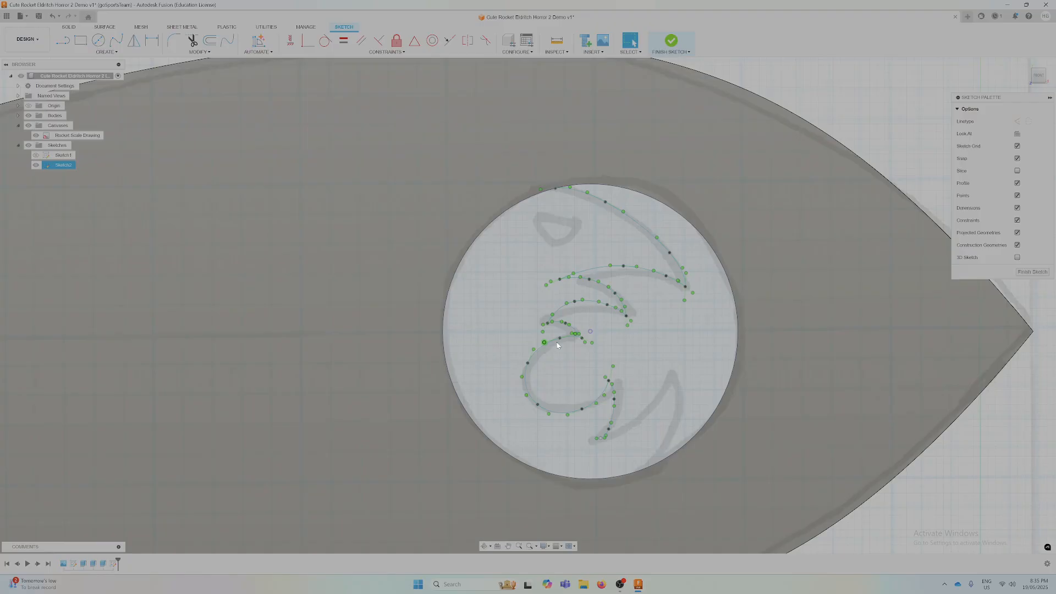
Trace the inner edge of the logo's last spike with a fit point spline from the lower tip to its peak
{"action": "left_click", "coordinate": [116, 41]}
{"action": "scroll", "coordinate": [603, 438], "scroll_direction": "up", "scroll_amount": 3}
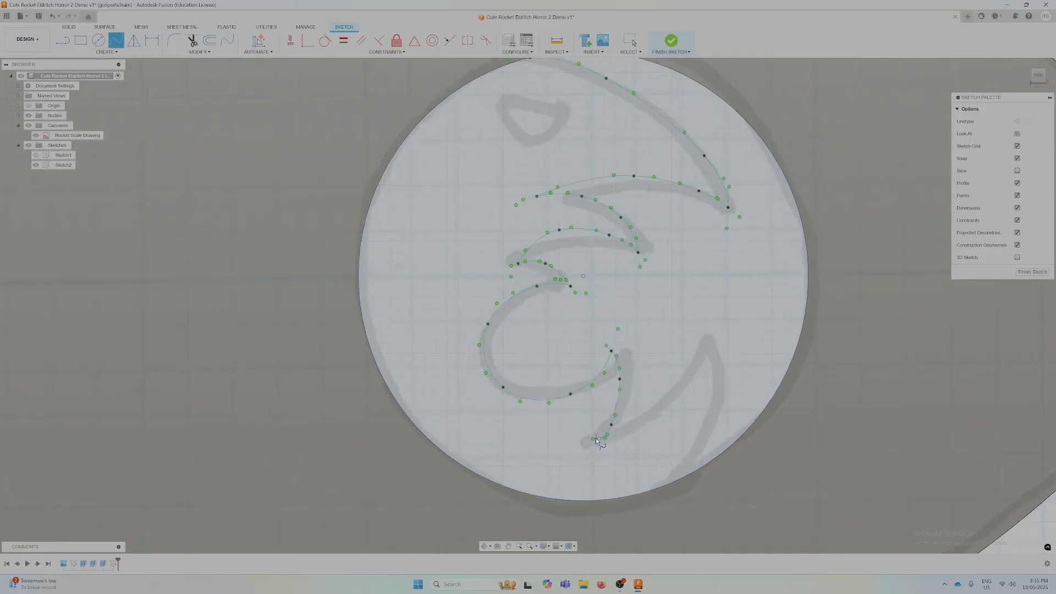
{"action": "scroll", "coordinate": [600, 441], "scroll_direction": "up", "scroll_amount": 3}
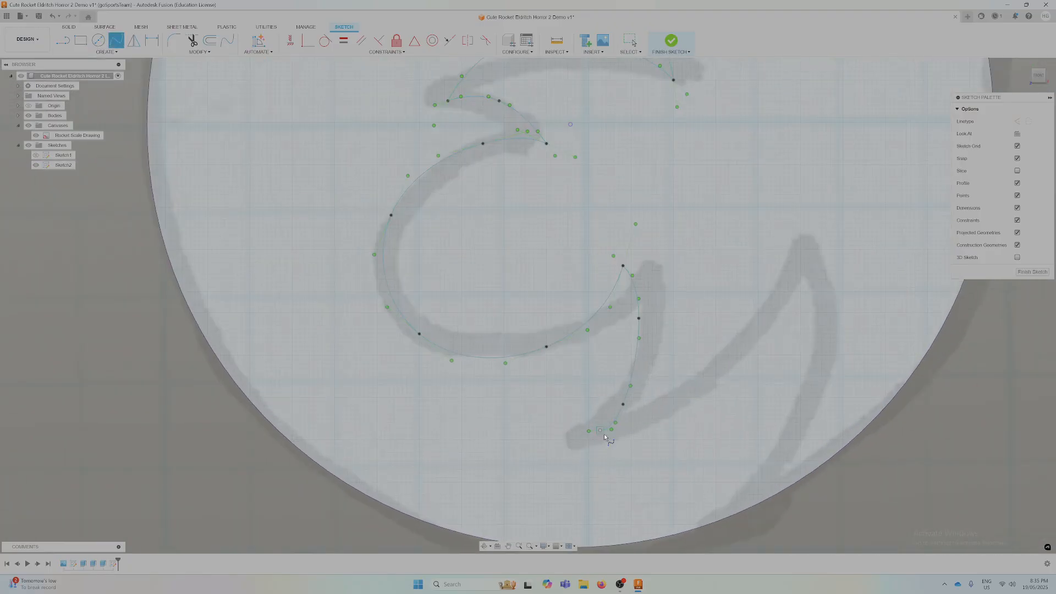
{"action": "left_click", "coordinate": [601, 432]}
{"action": "left_click", "coordinate": [630, 426]}
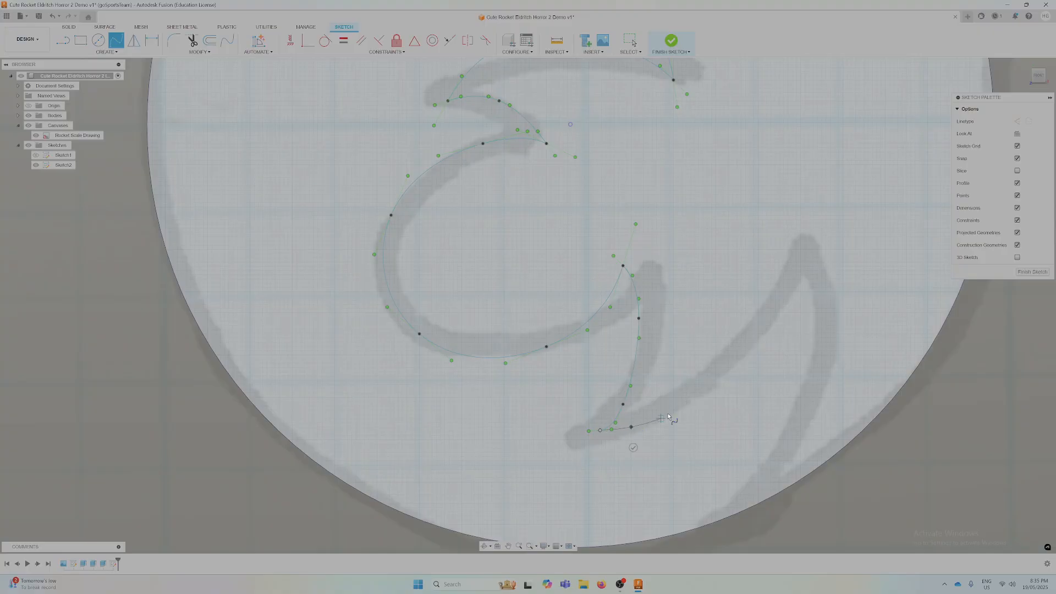
{"action": "left_click", "coordinate": [703, 380]}
{"action": "left_click", "coordinate": [777, 298]}
{"action": "scroll", "coordinate": [797, 258], "scroll_direction": "down", "scroll_amount": 2}
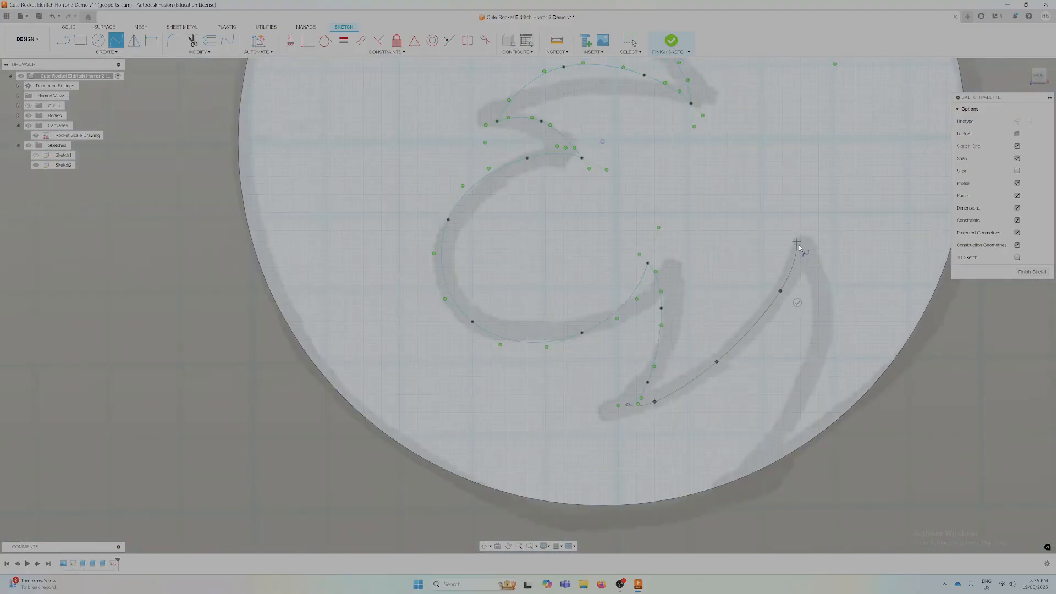
{"action": "scroll", "coordinate": [799, 247], "scroll_direction": "down", "scroll_amount": 2}
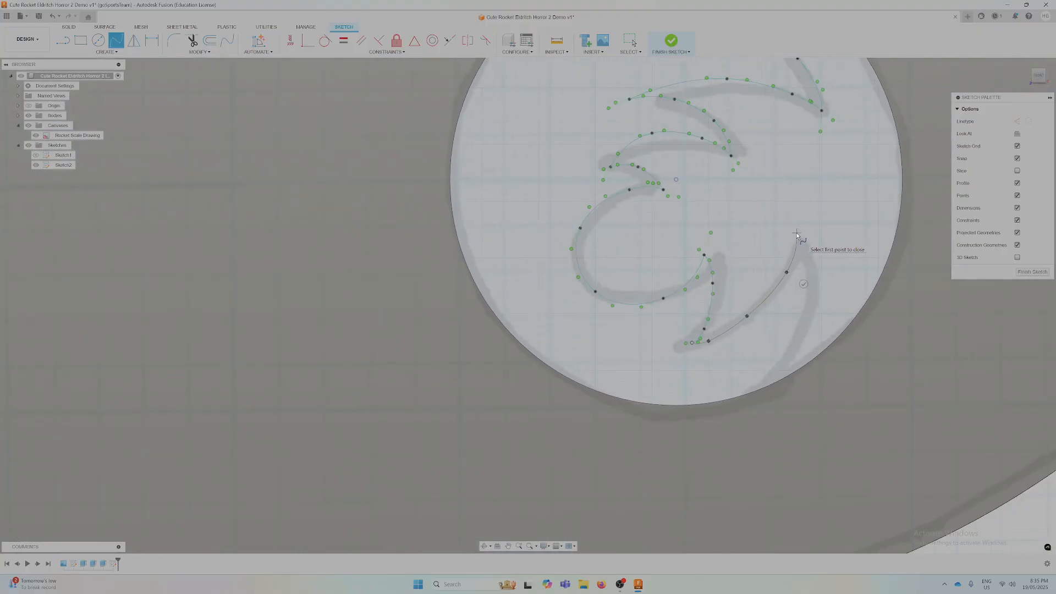
{"action": "double_click", "coordinate": [797, 234]}
{"action": "left_click", "coordinate": [797, 233]}
{"action": "left_click", "coordinate": [810, 256]}
{"action": "left_click", "coordinate": [809, 310]}
{"action": "key", "text": "Escape"}
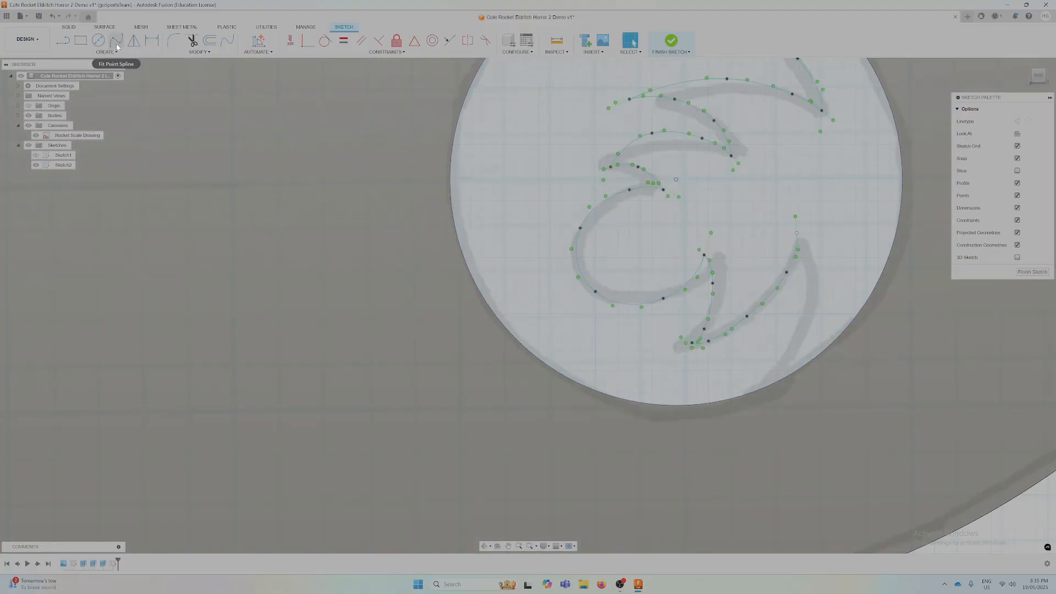
Trace the outer edge of the last spike with a fit point spline from its peak down to the circle's edge
{"action": "left_click", "coordinate": [116, 41]}
{"action": "scroll", "coordinate": [882, 321], "scroll_direction": "up", "scroll_amount": 1}
{"action": "scroll", "coordinate": [891, 323], "scroll_direction": "up", "scroll_amount": 1}
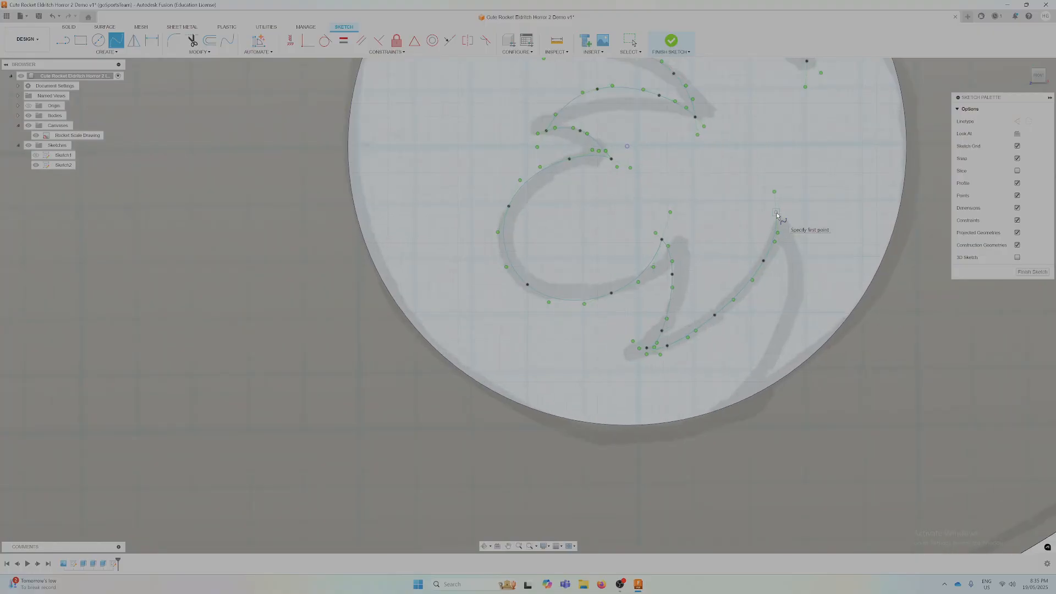
{"action": "left_click", "coordinate": [776, 212]}
{"action": "left_click", "coordinate": [799, 261]}
{"action": "left_click", "coordinate": [781, 345]}
{"action": "double_click", "coordinate": [755, 391]}
{"action": "scroll", "coordinate": [815, 328], "scroll_direction": "down", "scroll_amount": 2}
{"action": "scroll", "coordinate": [815, 328], "scroll_direction": "down", "scroll_amount": 1}
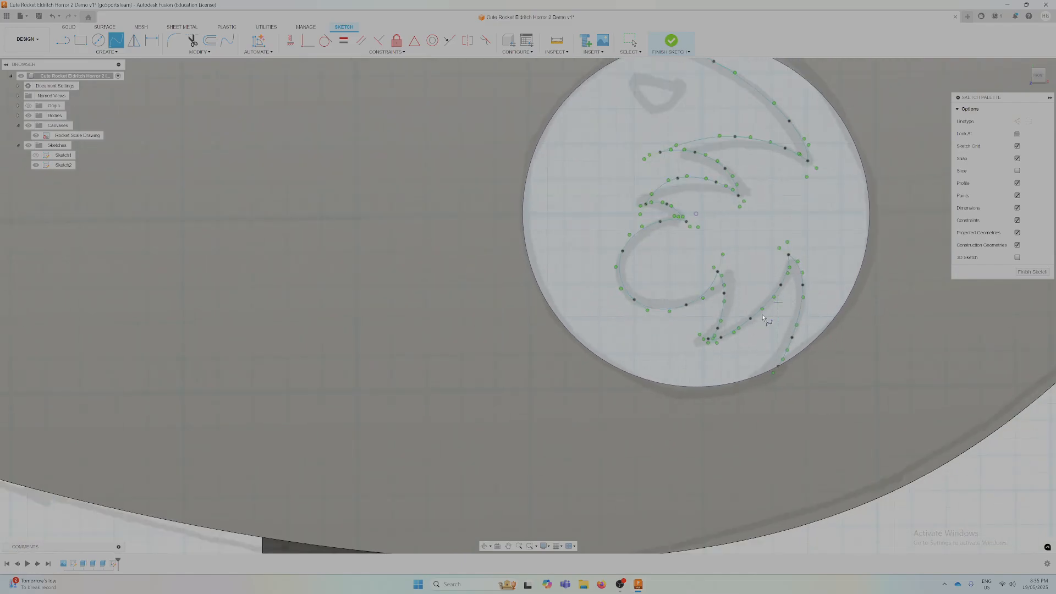
{"action": "scroll", "coordinate": [726, 235], "scroll_direction": "down", "scroll_amount": 1}
{"action": "mouse_move", "coordinate": [735, 179]}
{"action": "middle_mouse_down"}
{"action": "mouse_move", "coordinate": [699, 343]}
{"action": "mouse_move", "coordinate": [673, 212]}
{"action": "middle_mouse_up"}
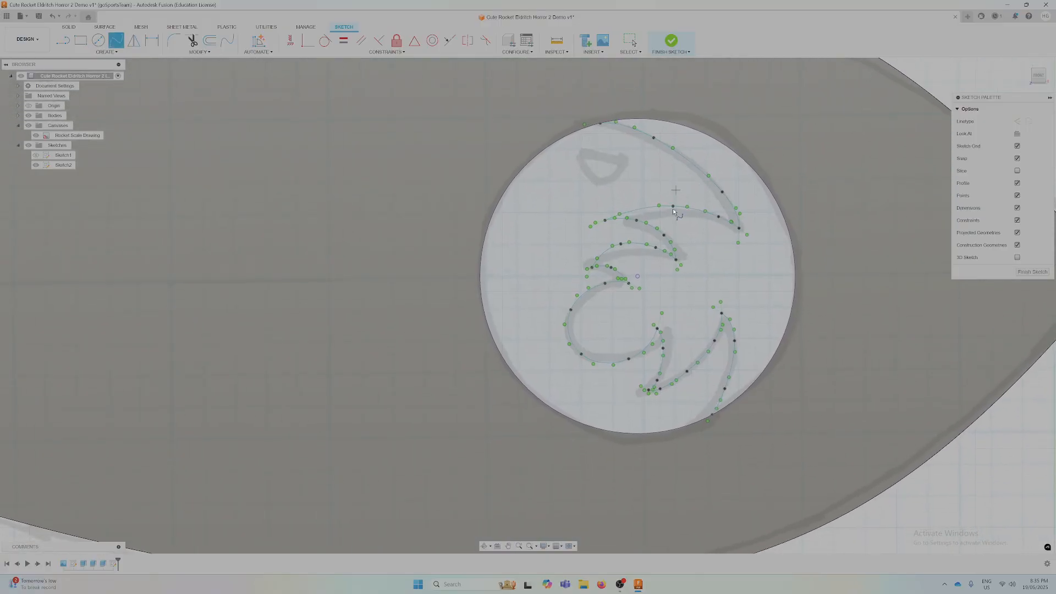
{"action": "middle_click_drag", "start_coordinate": [696, 309], "coordinate": [672, 264]}
{"action": "left_click", "coordinate": [98, 40]}
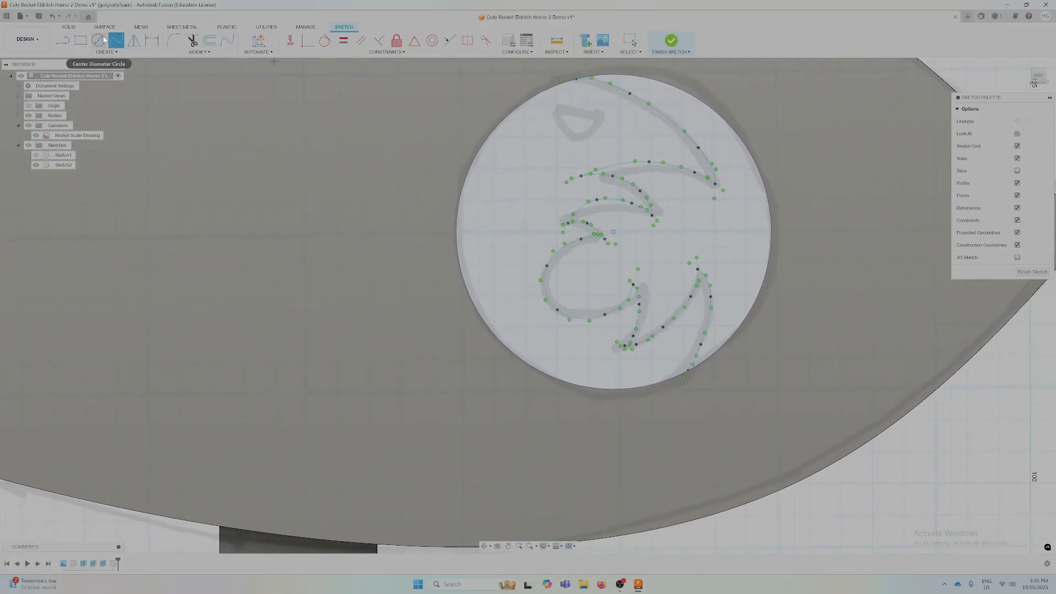
{"action": "key", "text": "Escape"}
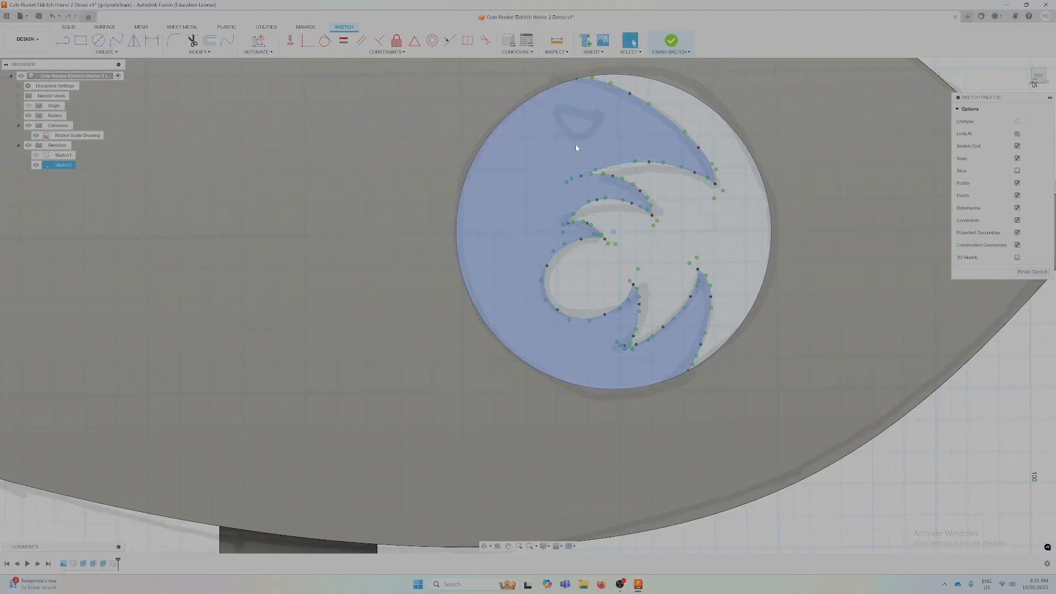
Draw a 2.5 mm diameter circle over the logo's eye and add a line across the upper part of the circle
{"action": "key", "text": "Escape"}
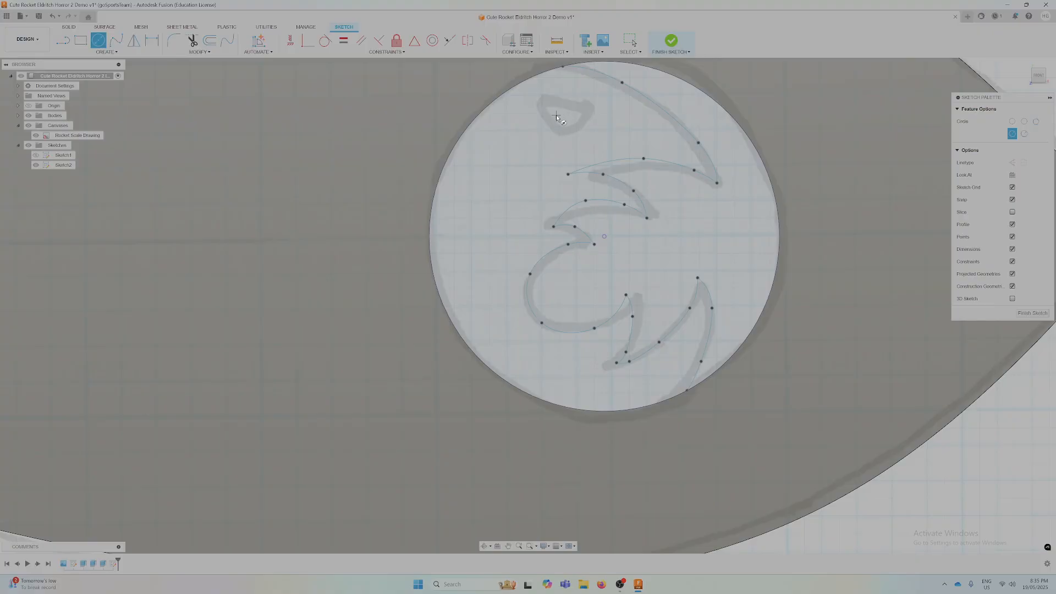
{"action": "left_click", "coordinate": [559, 113]}
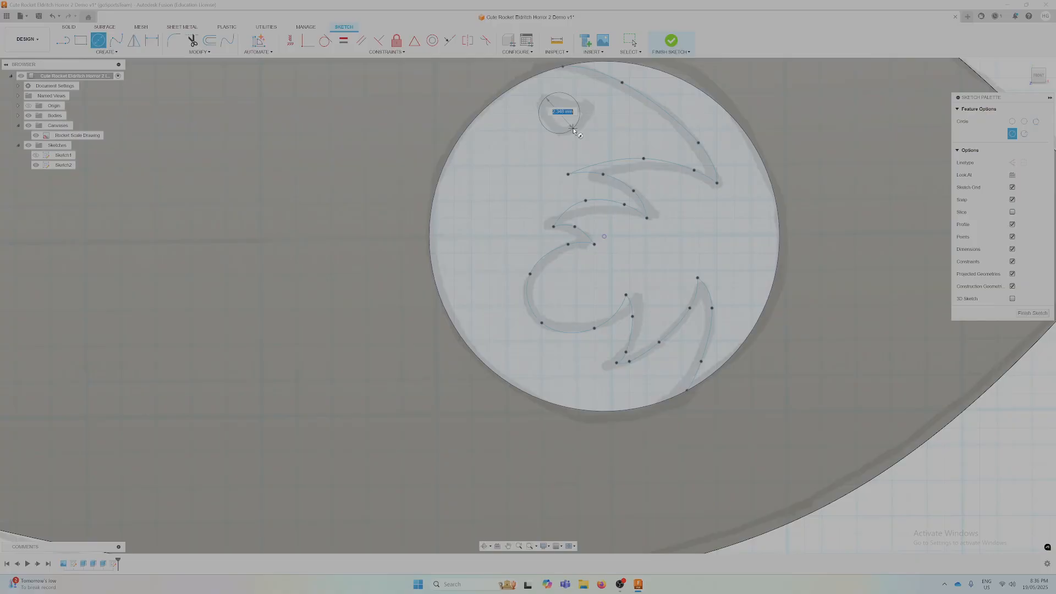
{"action": "type", "text": "25"}
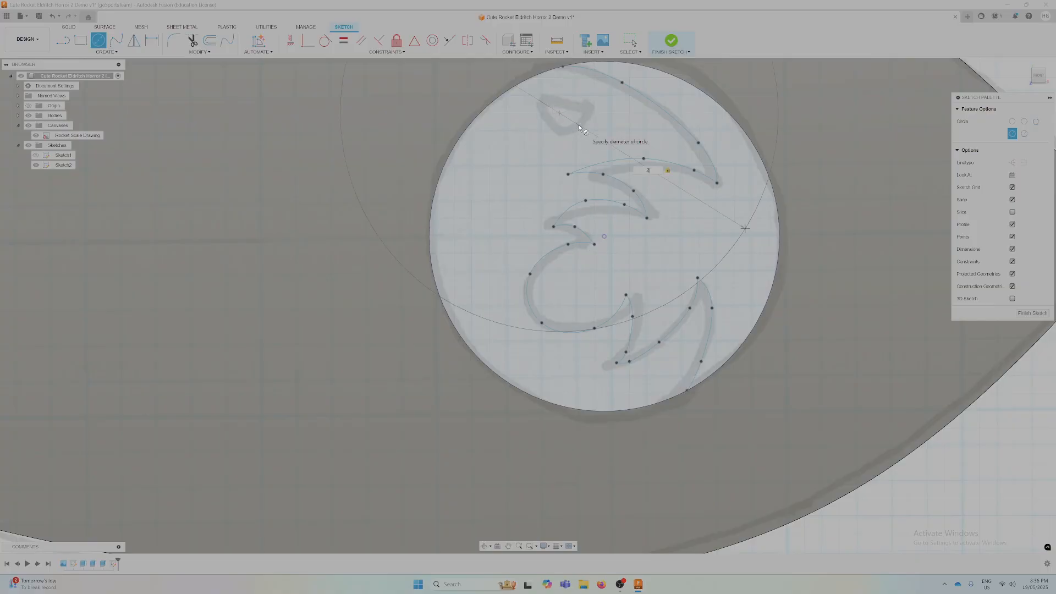
{"action": "key", "text": "BackSpace"}
{"action": "type", "text": ".5"}
{"action": "key", "text": "Tab"}
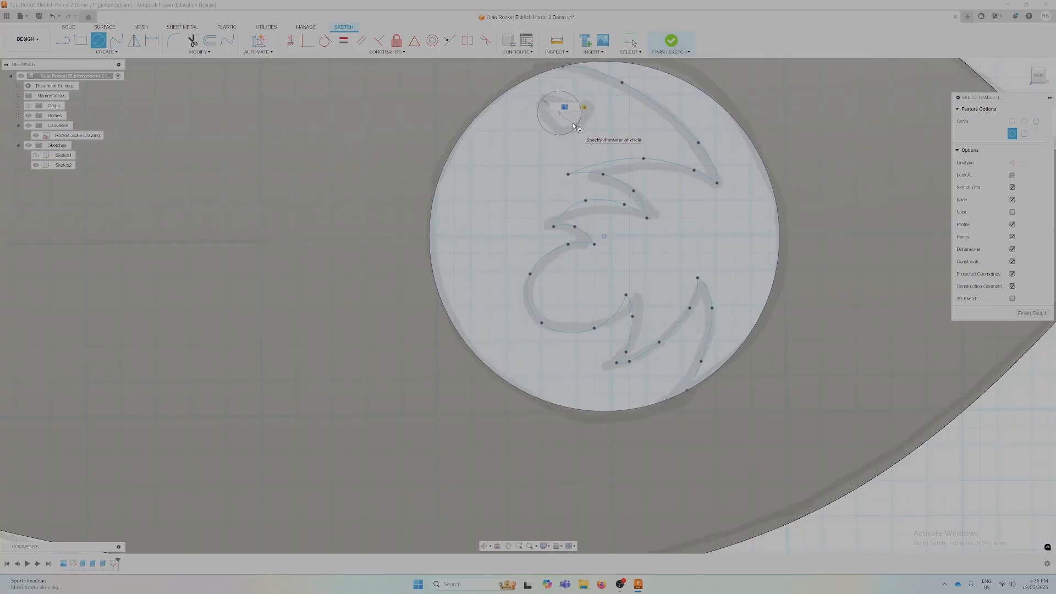
{"action": "key", "text": "Return"}
{"action": "left_click", "coordinate": [62, 40]}
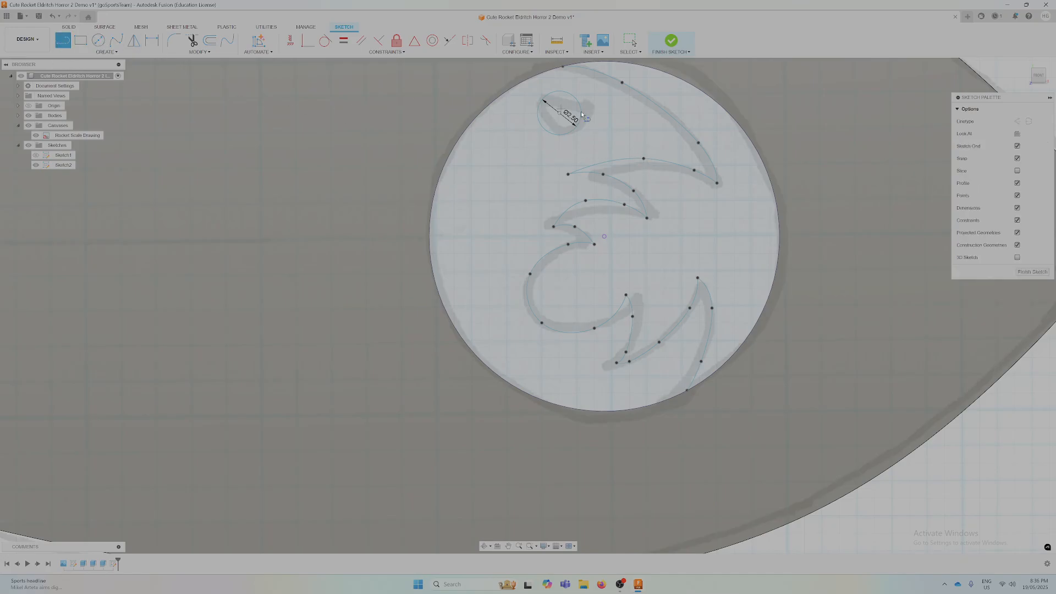
{"action": "scroll", "coordinate": [582, 114], "scroll_direction": "up", "scroll_amount": 3}
{"action": "left_click", "coordinate": [548, 95]}
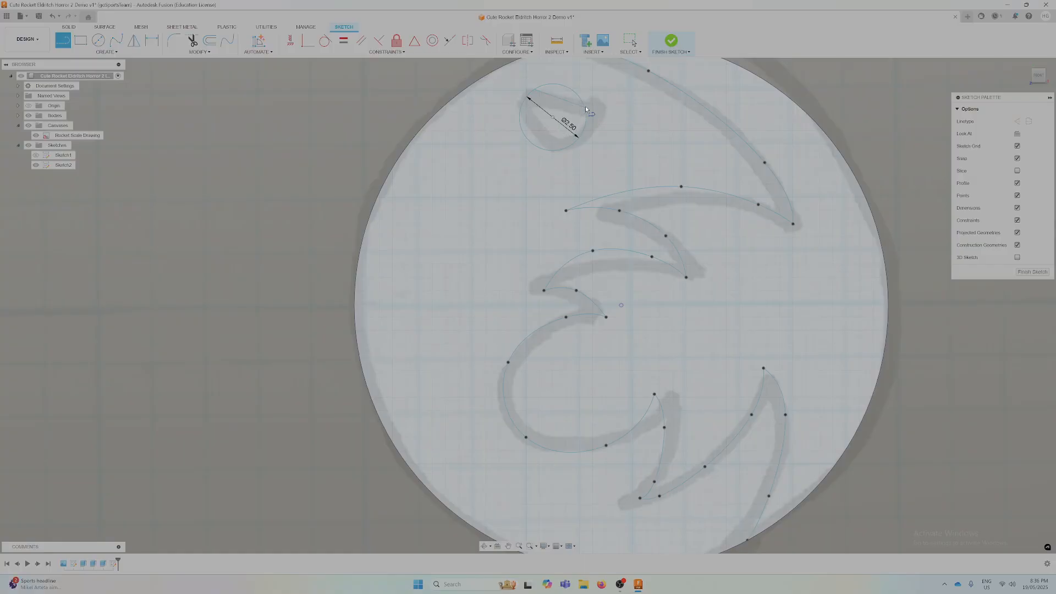
Try to extrude the logo area inside the round opening together with part of the eye circle 3 mm as a join
{"action": "scroll", "coordinate": [585, 106], "scroll_direction": "down", "scroll_amount": 5}
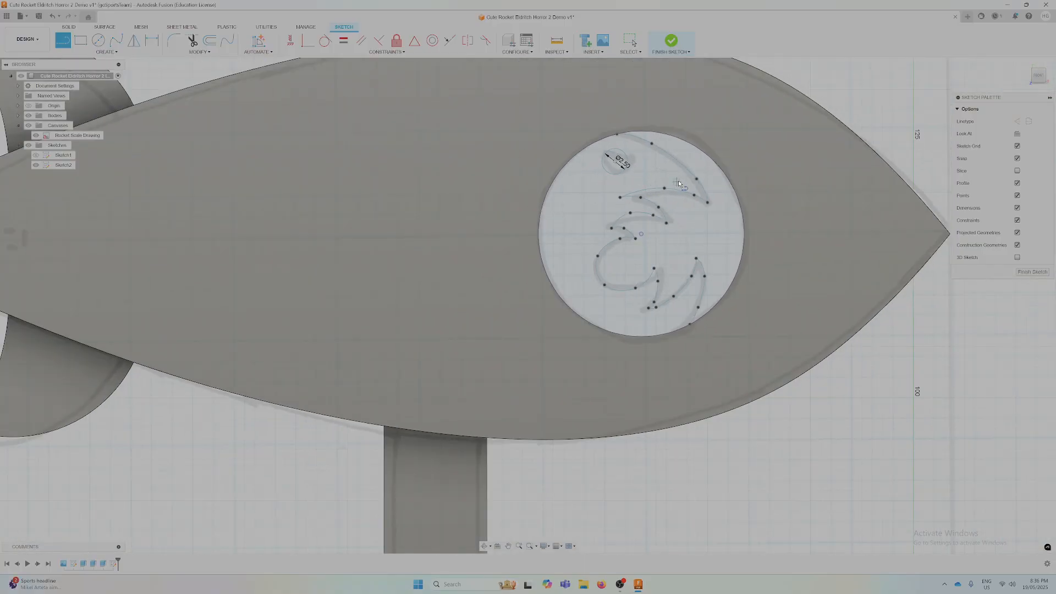
{"action": "key", "text": "e"}
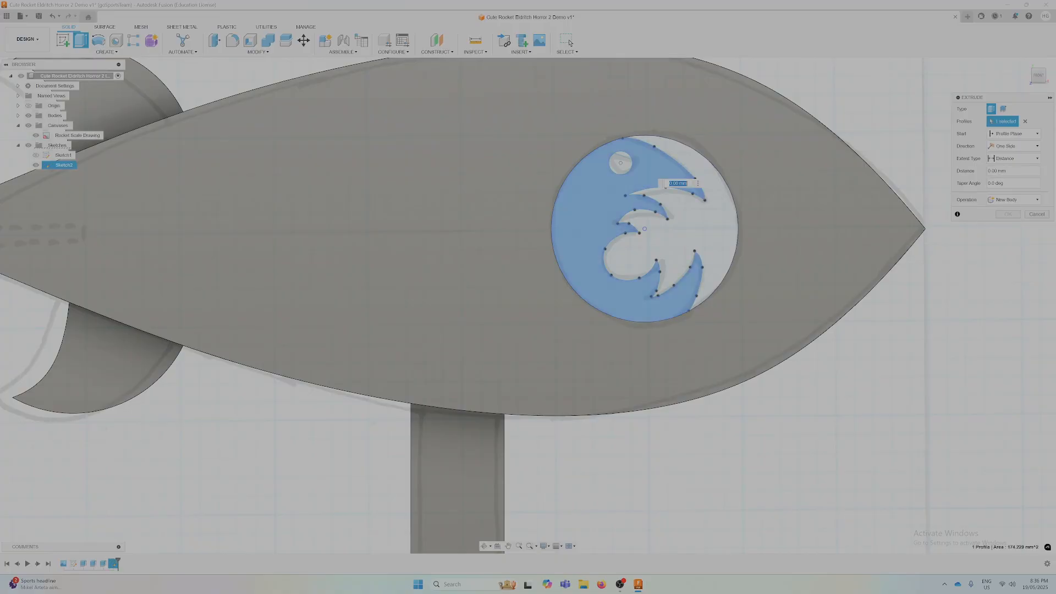
{"action": "left_click", "coordinate": [682, 251]}
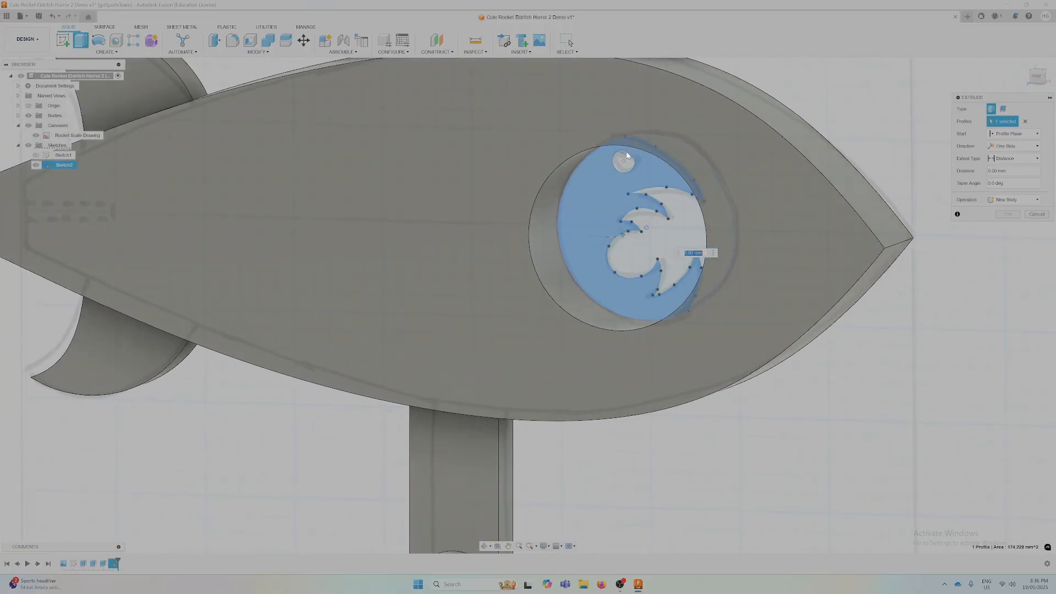
{"action": "left_click", "coordinate": [597, 247]}
{"action": "type", "text": "3"}
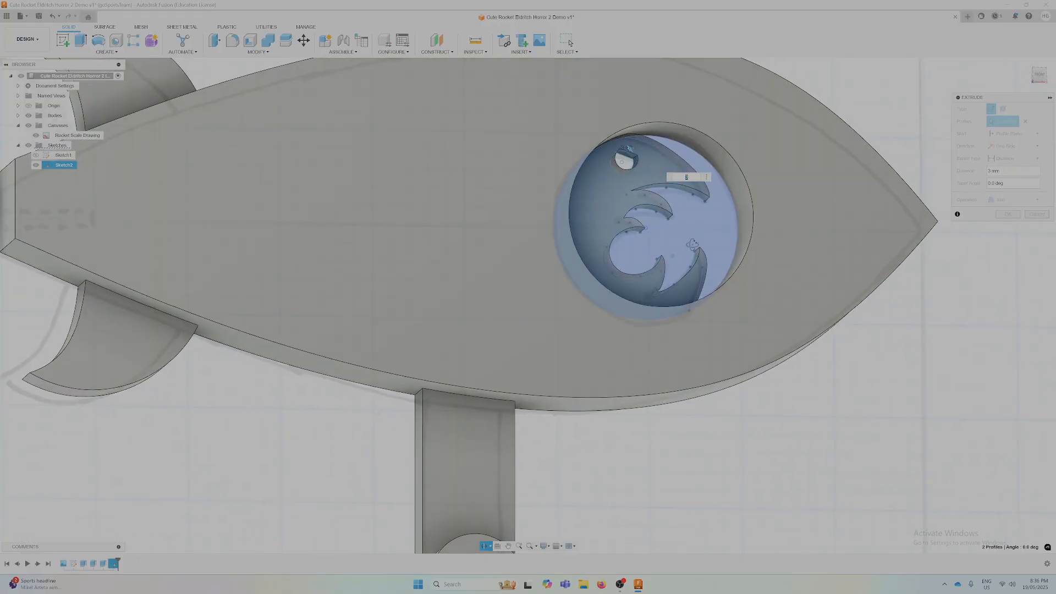
{"action": "scroll", "coordinate": [688, 249], "scroll_direction": "down", "scroll_amount": 3}
{"action": "middle_click_drag", "start_coordinate": [692, 244], "coordinate": [652, 269], "text": "shift"}
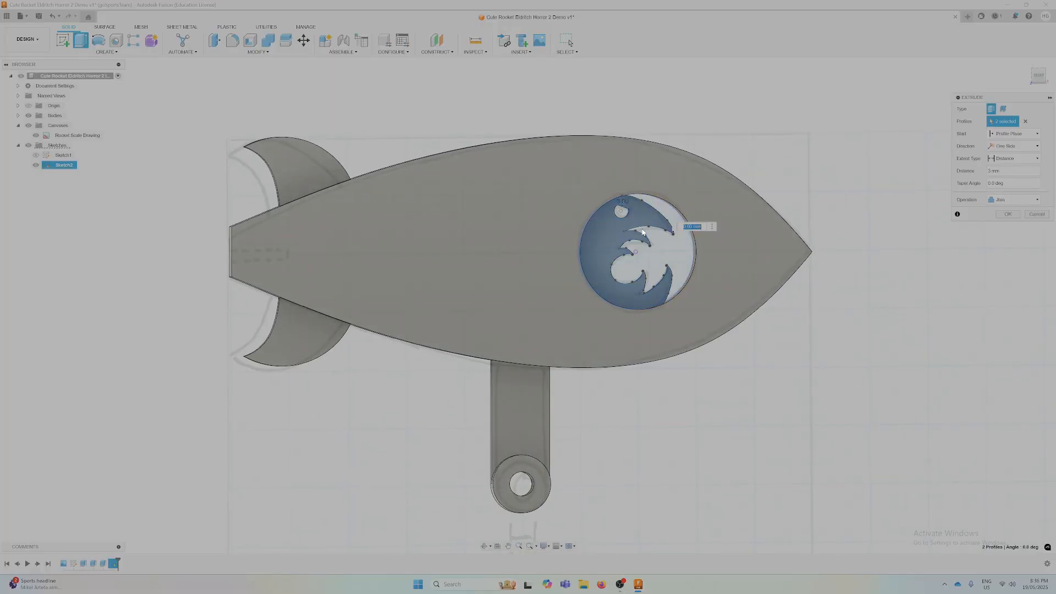
{"action": "key", "text": "Escape"}
Delete the circle and line sketched over the logo's eye
{"action": "scroll", "coordinate": [658, 227], "scroll_direction": "up", "scroll_amount": 4}
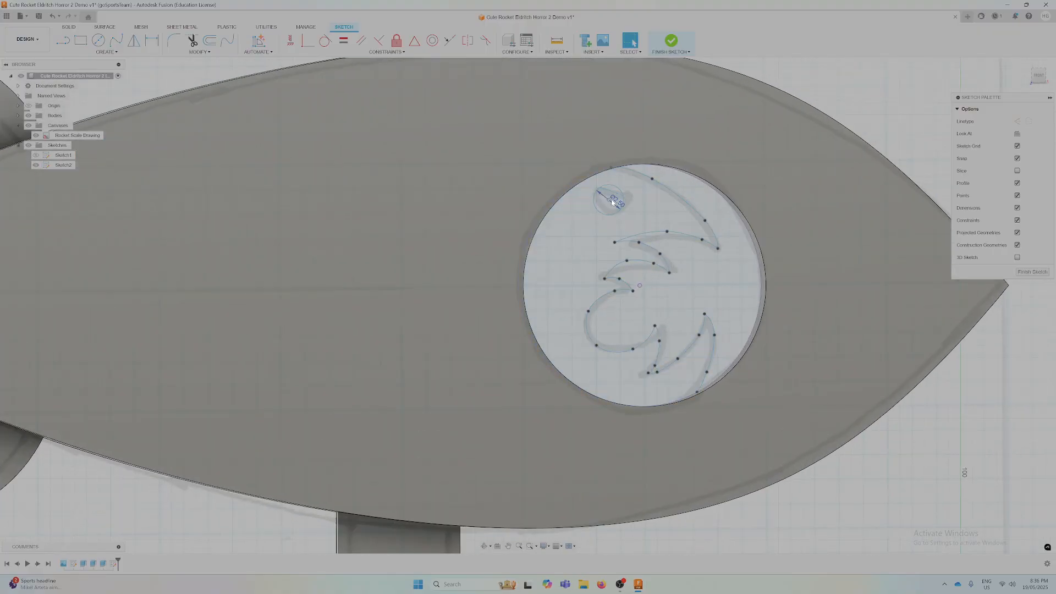
{"action": "mouse_move", "coordinate": [589, 178]}
{"action": "left_mouse_down"}
{"action": "mouse_move", "coordinate": [638, 228]}
{"action": "mouse_move", "coordinate": [651, 221]}
{"action": "left_mouse_up"}
{"action": "key", "text": "Delete"}
Draw a 2.5 mm diameter circle inside the opening, below and left of the logo's eye, with a line across its upper part
{"action": "left_click", "coordinate": [107, 41]}
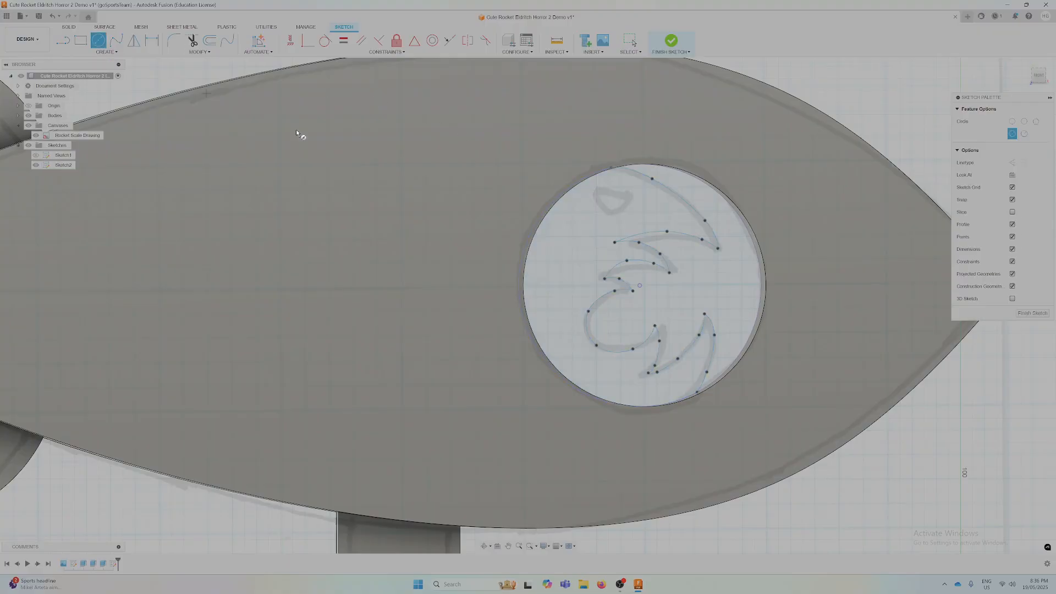
{"action": "left_click", "coordinate": [560, 248]}
{"action": "type", "text": "3"}
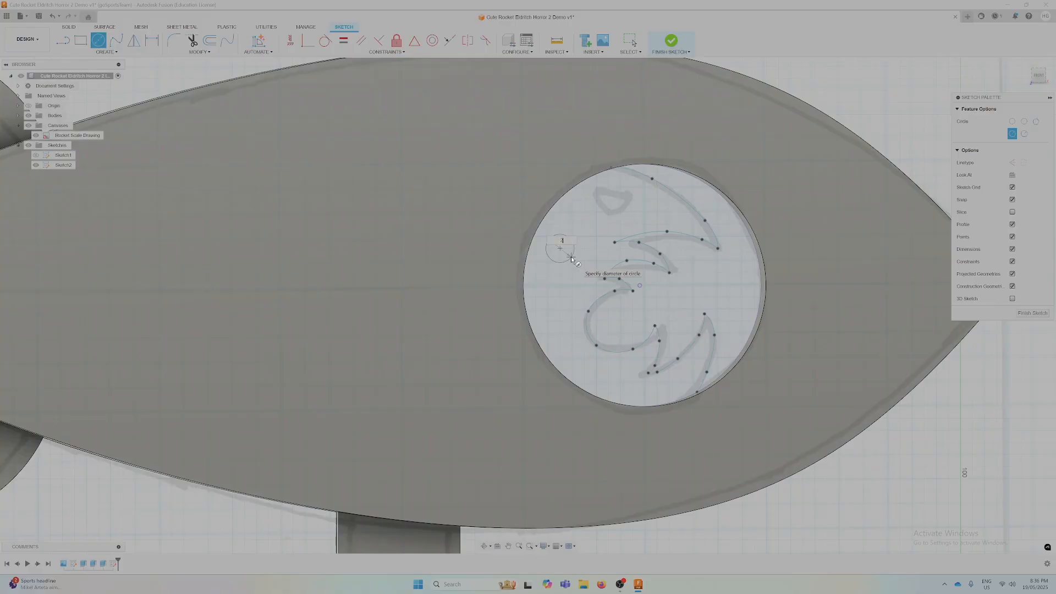
{"action": "type", "text": ".5"}
{"action": "key", "text": "Return"}
{"action": "key", "text": "Escape"}
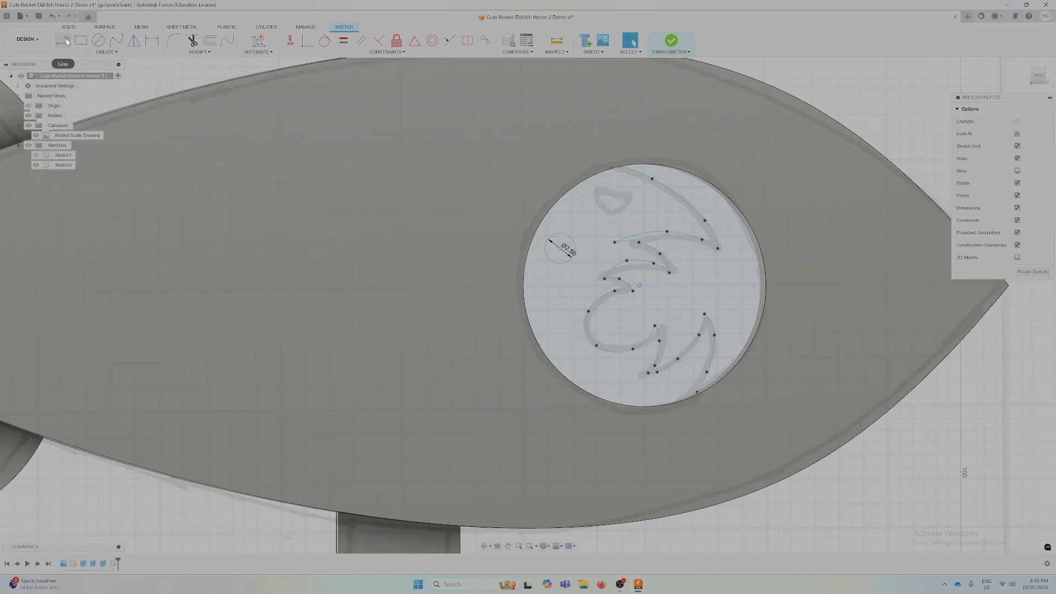
{"action": "left_click", "coordinate": [63, 40]}
{"action": "scroll", "coordinate": [558, 245], "scroll_direction": "up", "scroll_amount": 1}
{"action": "scroll", "coordinate": [558, 245], "scroll_direction": "up", "scroll_amount": 1}
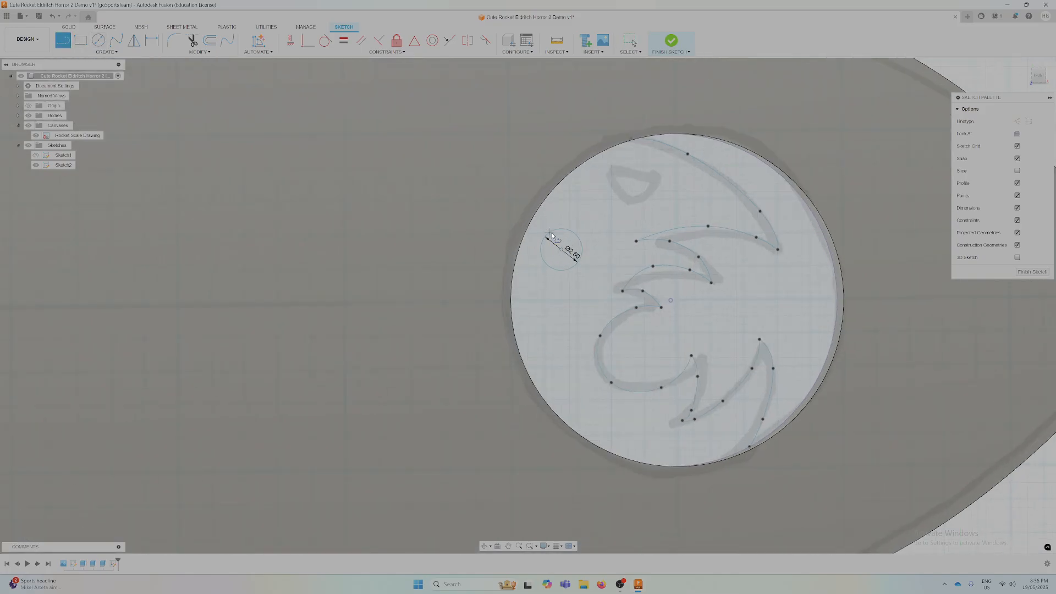
{"action": "left_click", "coordinate": [550, 235]}
{"action": "left_click", "coordinate": [585, 247]}
{"action": "scroll", "coordinate": [584, 247], "scroll_direction": "down", "scroll_amount": 2}
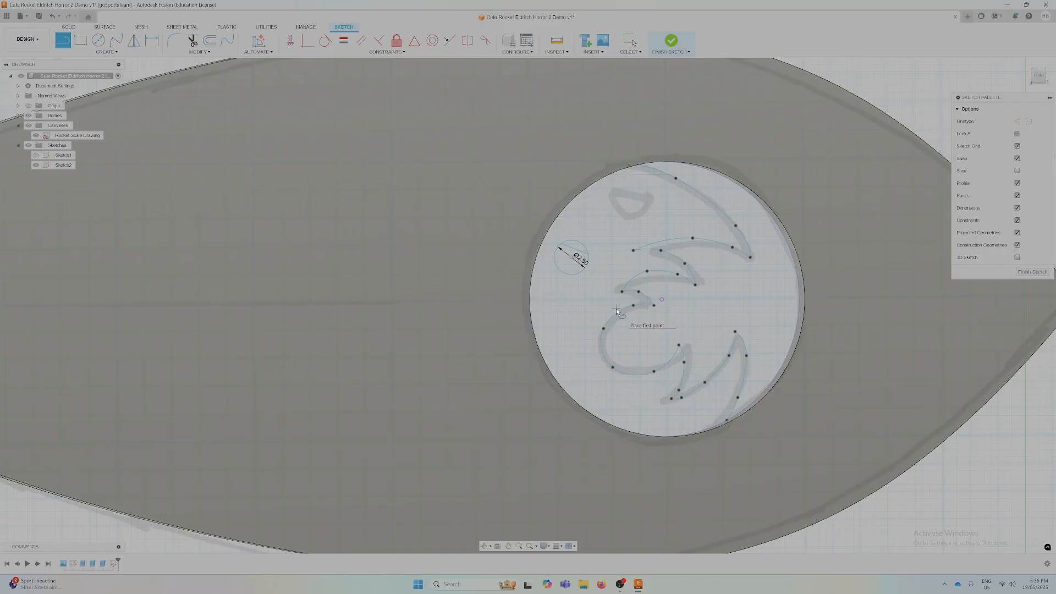
Try to extrude the logo area with the repositioned eye circle's segment 3 mm as a join
{"action": "key", "text": "e"}
{"action": "left_click", "coordinate": [599, 248]}
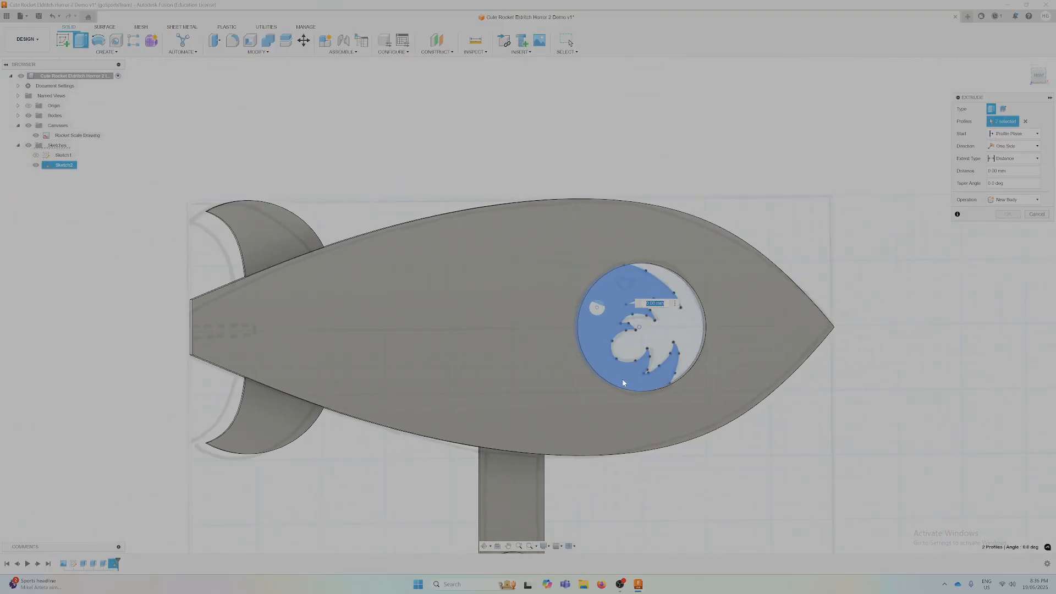
{"action": "type", "text": "3"}
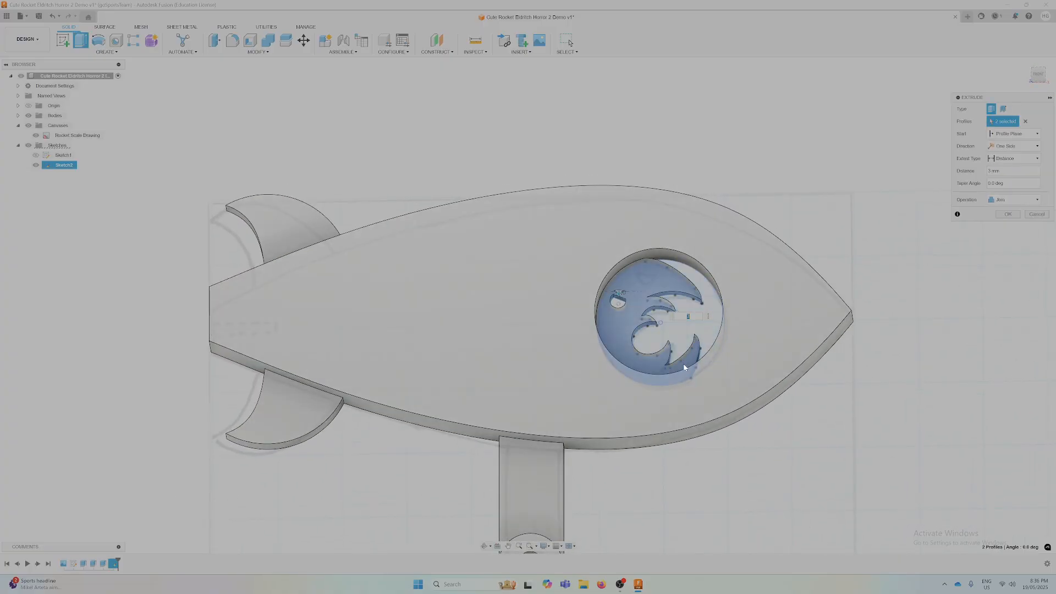
{"action": "key", "text": "Escape"}
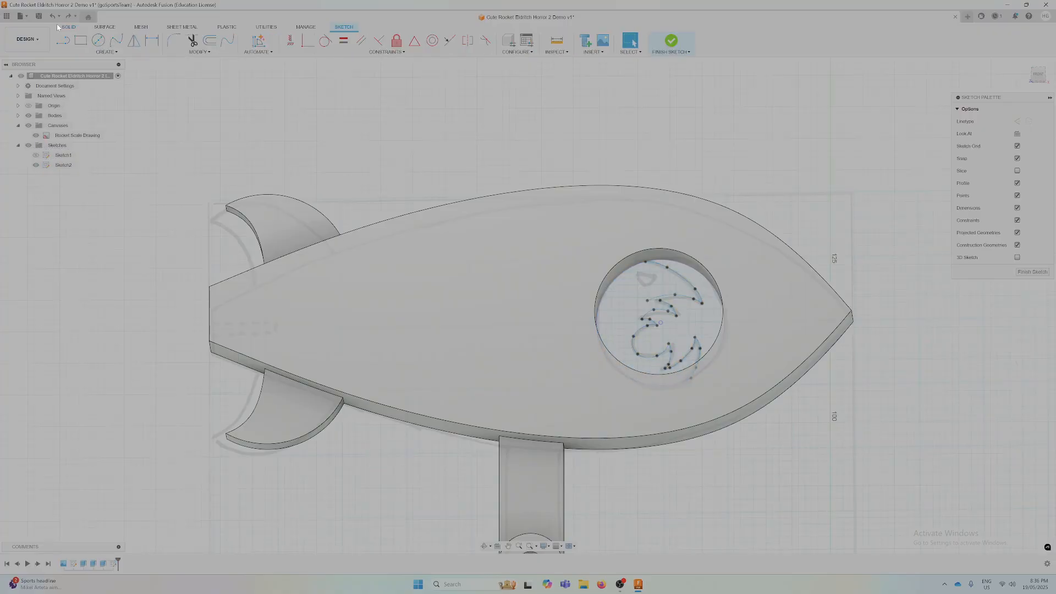
Draw a 2 mm diameter circle over the right end of the logo's eye and add a slanted line across its upper part
{"action": "left_click", "coordinate": [99, 40]}
{"action": "scroll", "coordinate": [700, 335], "scroll_direction": "up", "scroll_amount": 3}
{"action": "scroll", "coordinate": [700, 335], "scroll_direction": "up", "scroll_amount": 1}
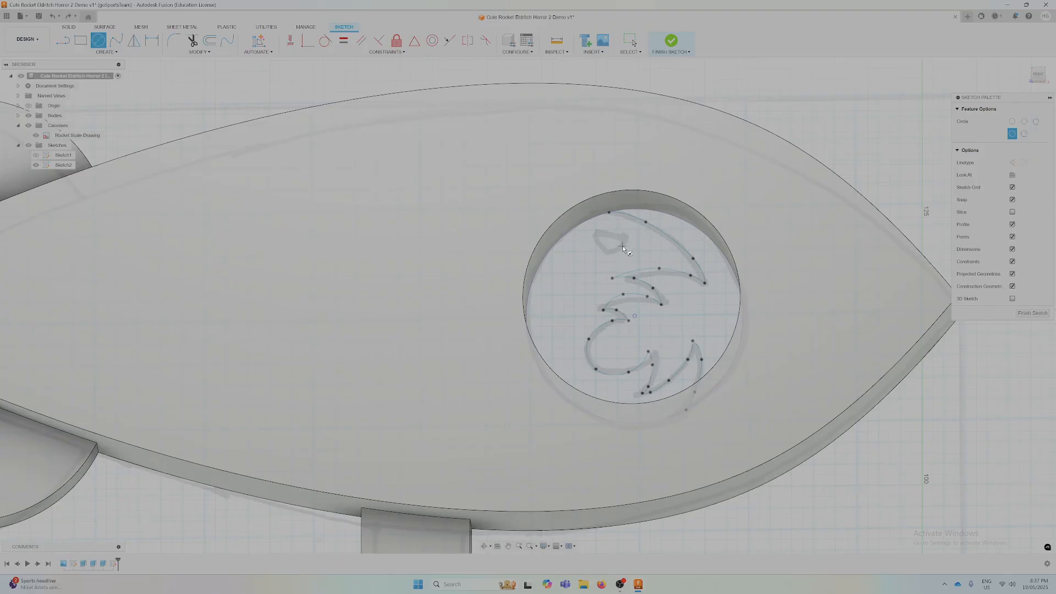
{"action": "left_click", "coordinate": [622, 246]}
{"action": "scroll", "coordinate": [625, 254], "scroll_direction": "up", "scroll_amount": 2}
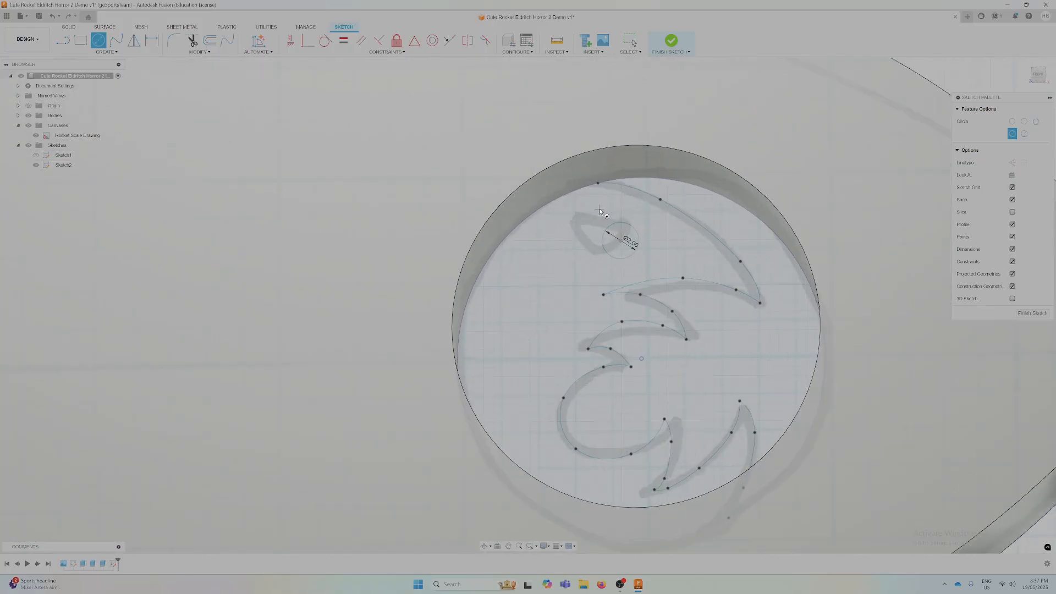
{"action": "key", "text": "l"}
{"action": "scroll", "coordinate": [611, 220], "scroll_direction": "up", "scroll_amount": 2}
{"action": "left_click", "coordinate": [613, 229]}
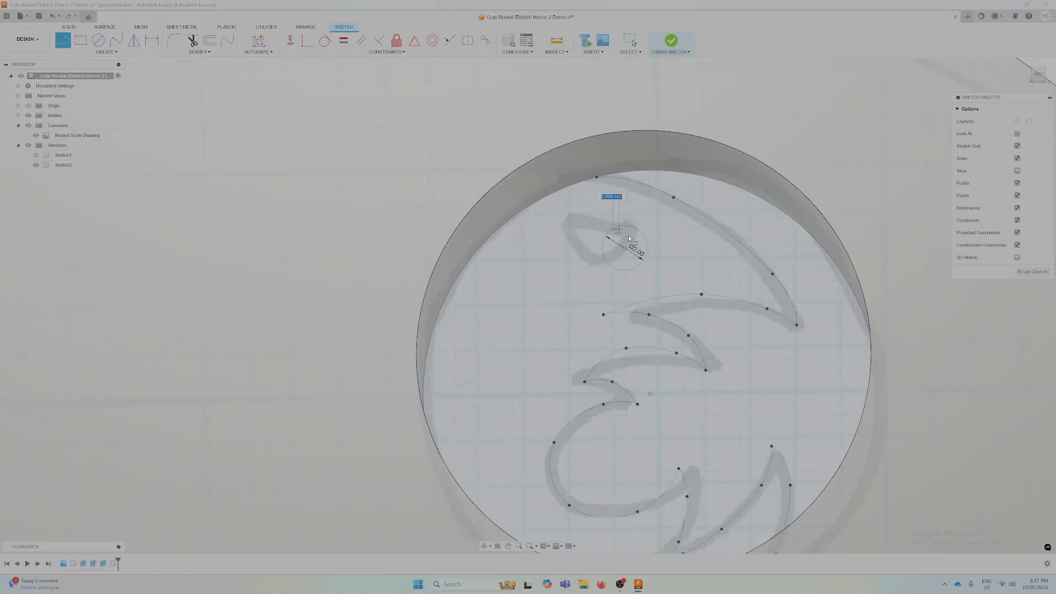
{"action": "key", "text": "Escape"}
Extrude the logo area inside the round opening and the eye circle's upper segment 3 mm
{"action": "key", "text": "e"}
{"action": "left_click", "coordinate": [628, 244]}
{"action": "left_click", "coordinate": [629, 245]}
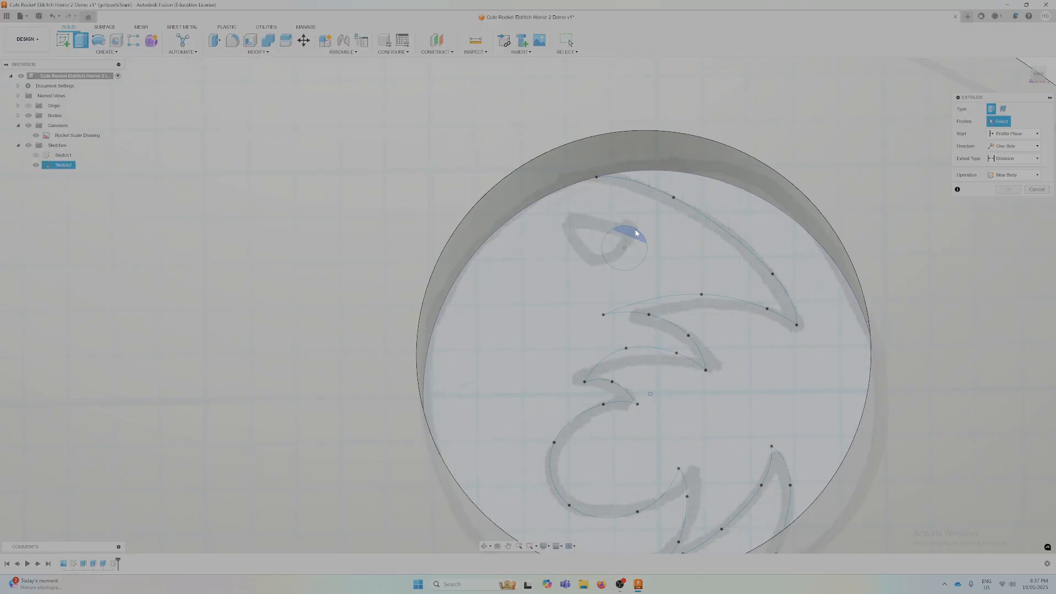
{"action": "left_click", "coordinate": [633, 231]}
{"action": "left_click", "coordinate": [664, 231]}
{"action": "scroll", "coordinate": [629, 282], "scroll_direction": "down", "scroll_amount": 3}
{"action": "scroll", "coordinate": [621, 284], "scroll_direction": "down", "scroll_amount": 2}
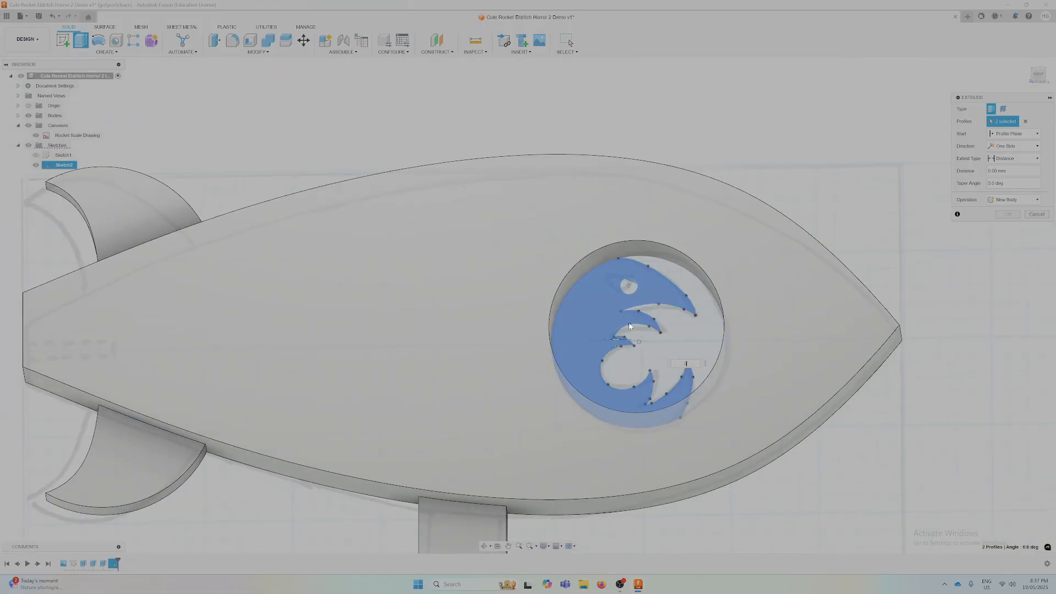
{"action": "type", "text": "3"}
{"action": "left_click", "coordinate": [1008, 213]}
{"action": "scroll", "coordinate": [668, 404], "scroll_direction": "down", "scroll_amount": 5}
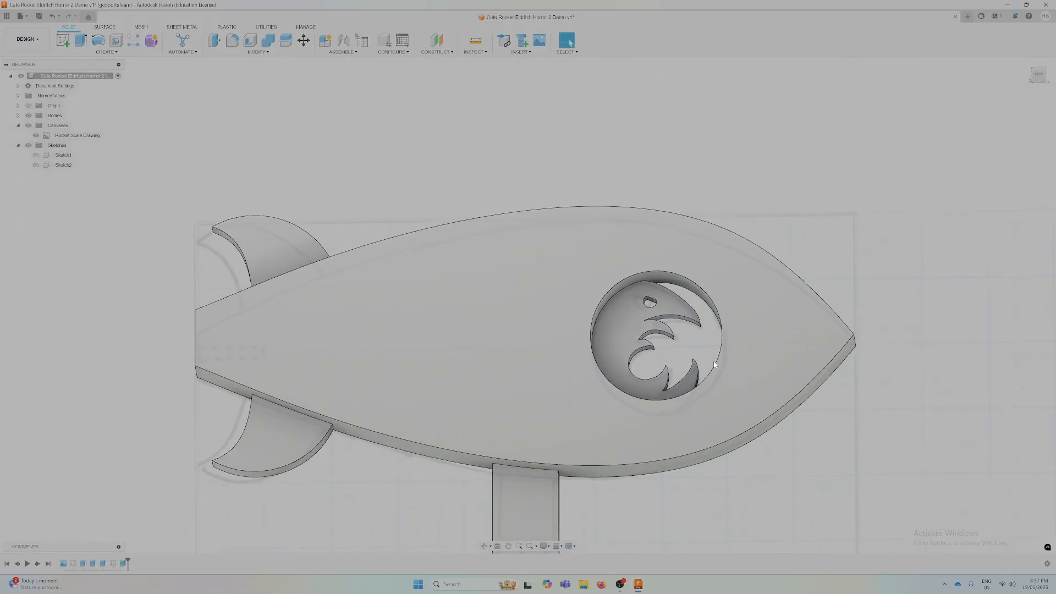
Face the rocket head-on, hide the Rocket Scale Drawing canvas and collapse the Canvases folder
{"action": "left_click", "coordinate": [1036, 73]}
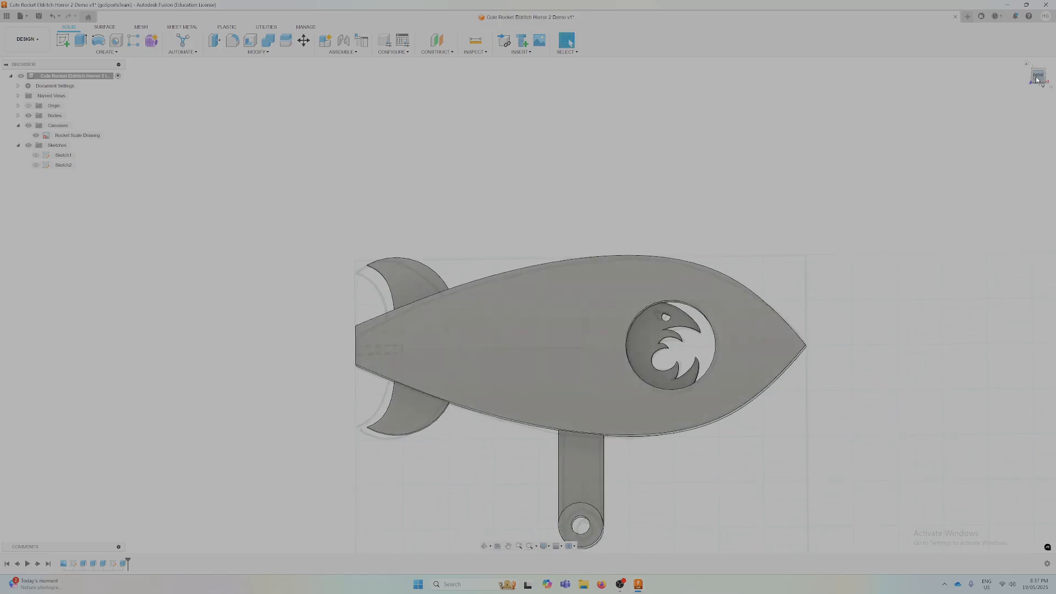
{"action": "scroll", "coordinate": [608, 371], "scroll_direction": "down", "scroll_amount": 2}
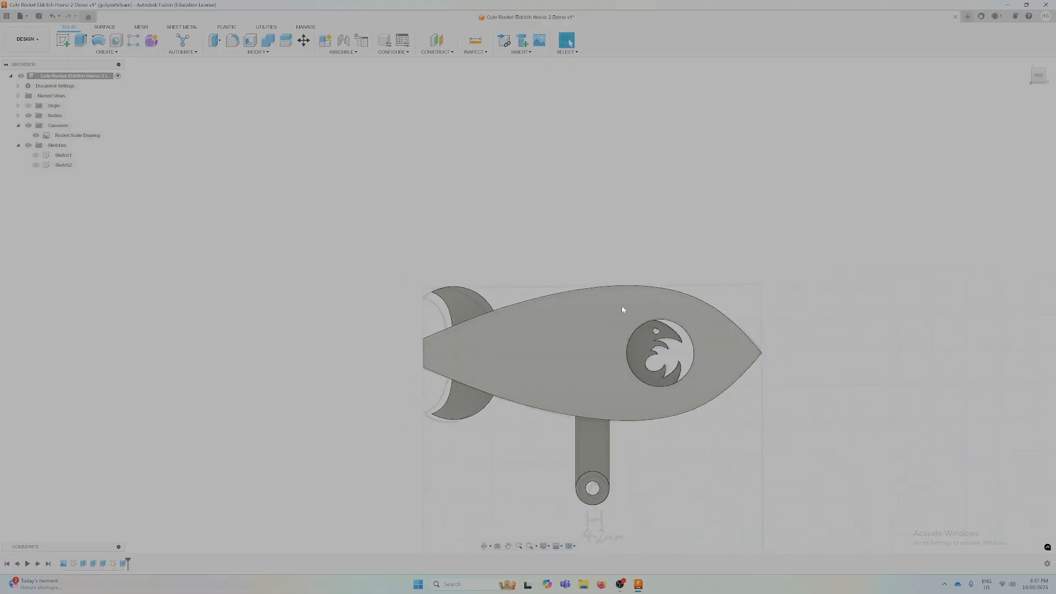
{"action": "left_click", "coordinate": [30, 117]}
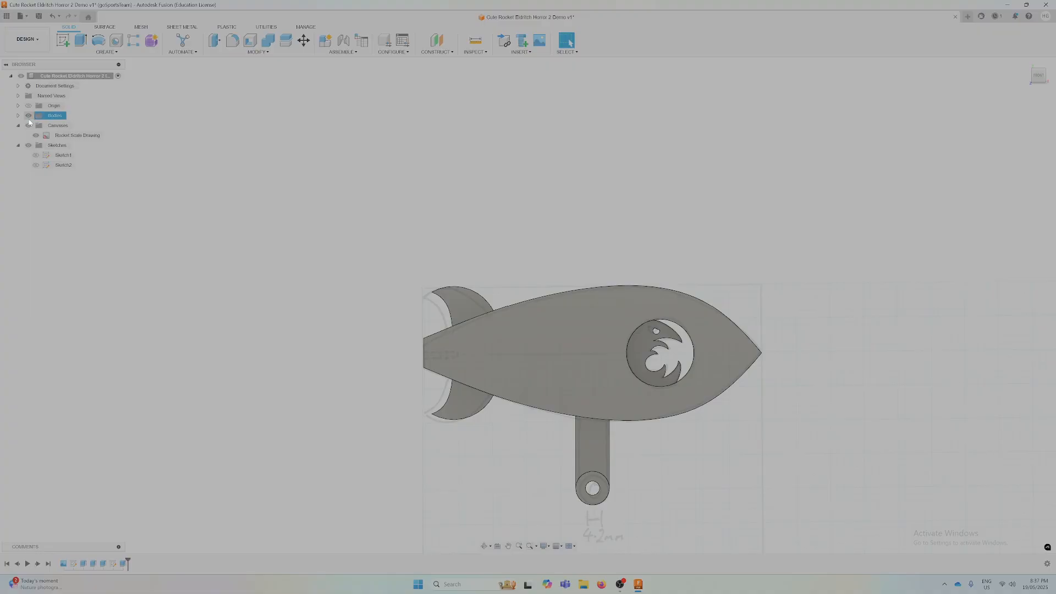
{"action": "left_click", "coordinate": [35, 135]}
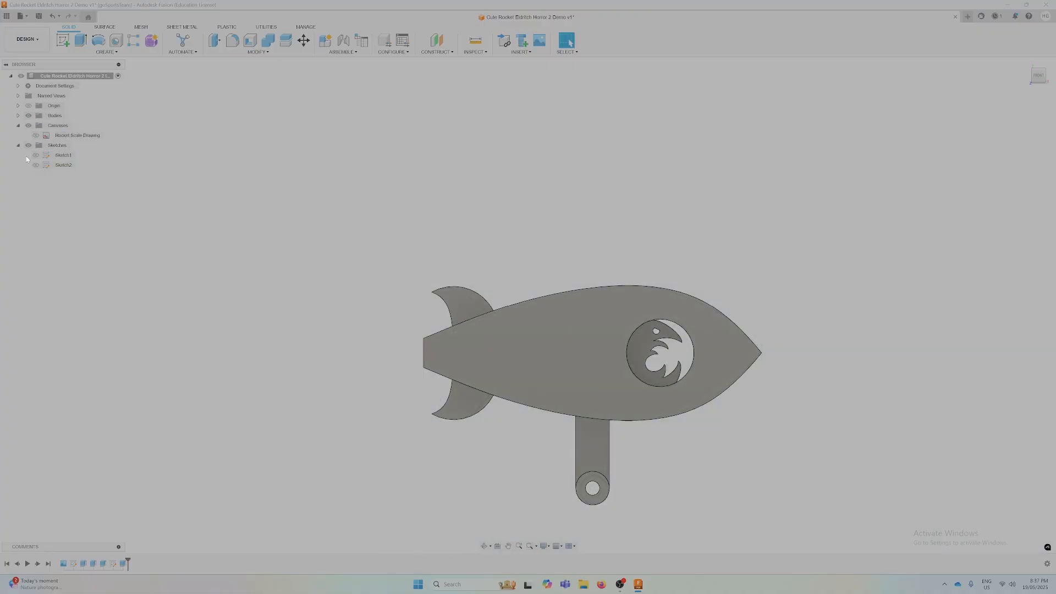
{"action": "left_click", "coordinate": [18, 125]}
{"action": "scroll", "coordinate": [615, 344], "scroll_direction": "down", "scroll_amount": 1}
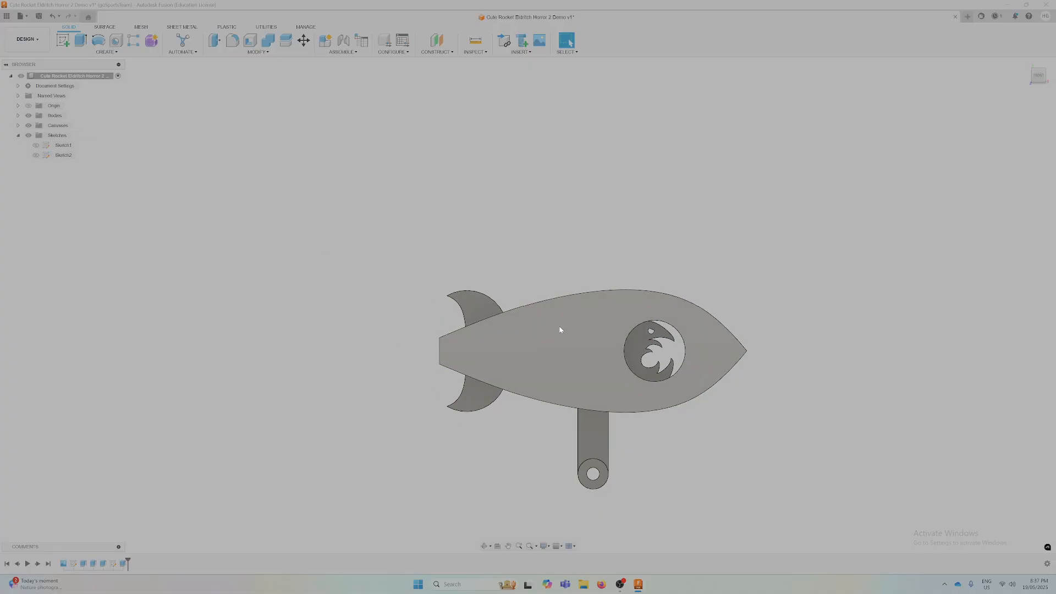
{"action": "scroll", "coordinate": [542, 341], "scroll_direction": "up", "scroll_amount": 1}
{"action": "scroll", "coordinate": [542, 341], "scroll_direction": "up", "scroll_amount": 1}
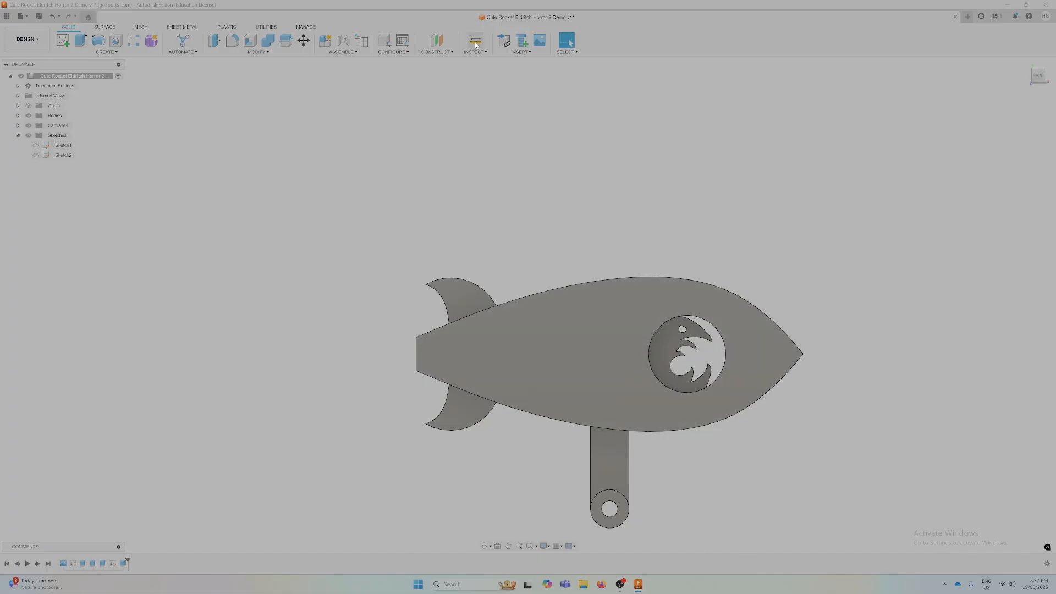
Start a sketch on the rocket's front face and offset the body's outline 1.2 mm inward
{"action": "left_click", "coordinate": [64, 43]}
{"action": "left_click", "coordinate": [579, 348]}
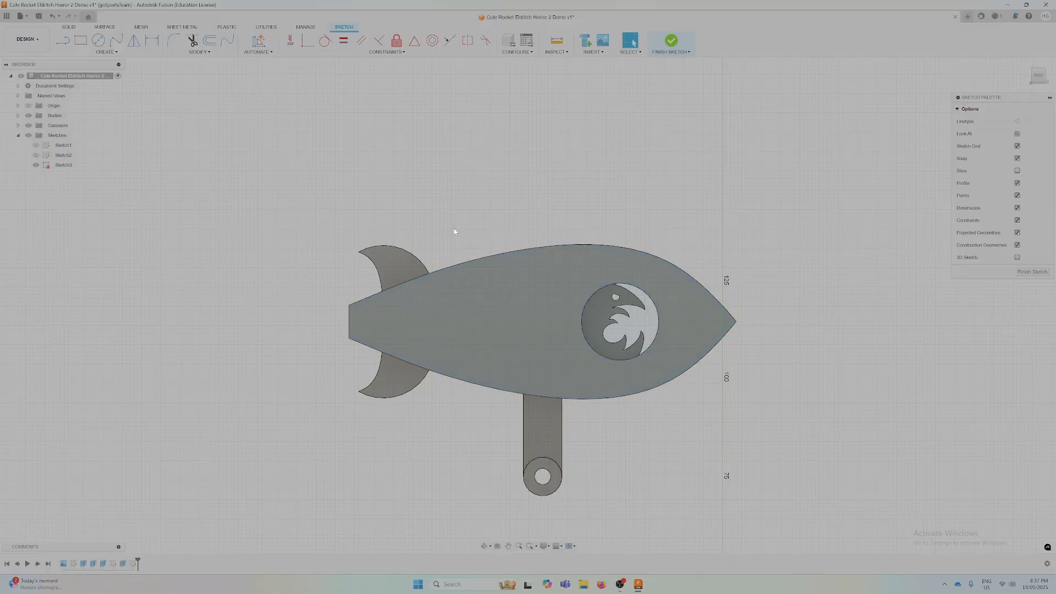
{"action": "left_click", "coordinate": [208, 41]}
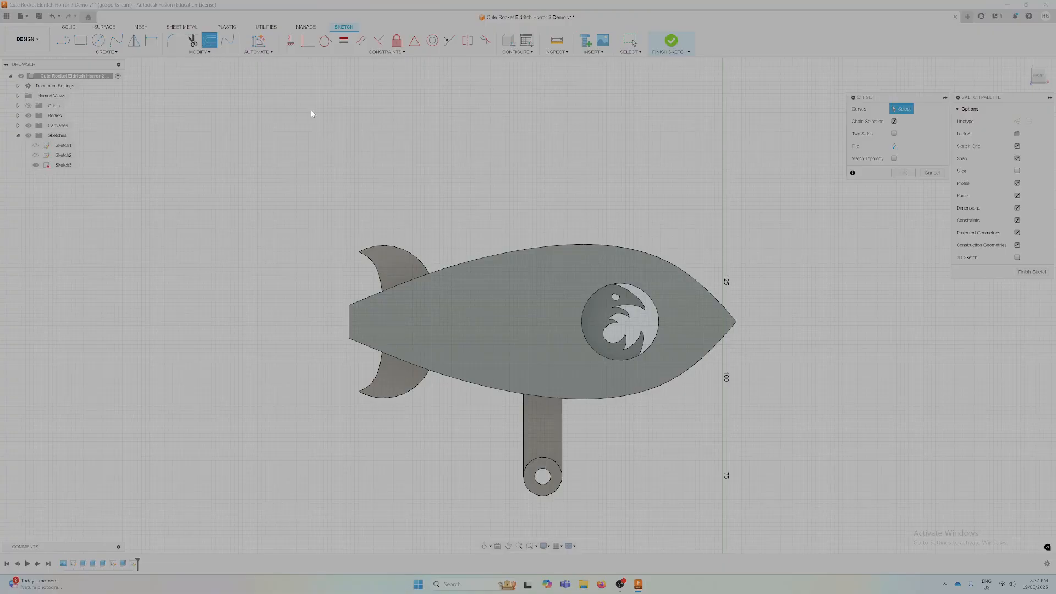
{"action": "left_click", "coordinate": [516, 248]}
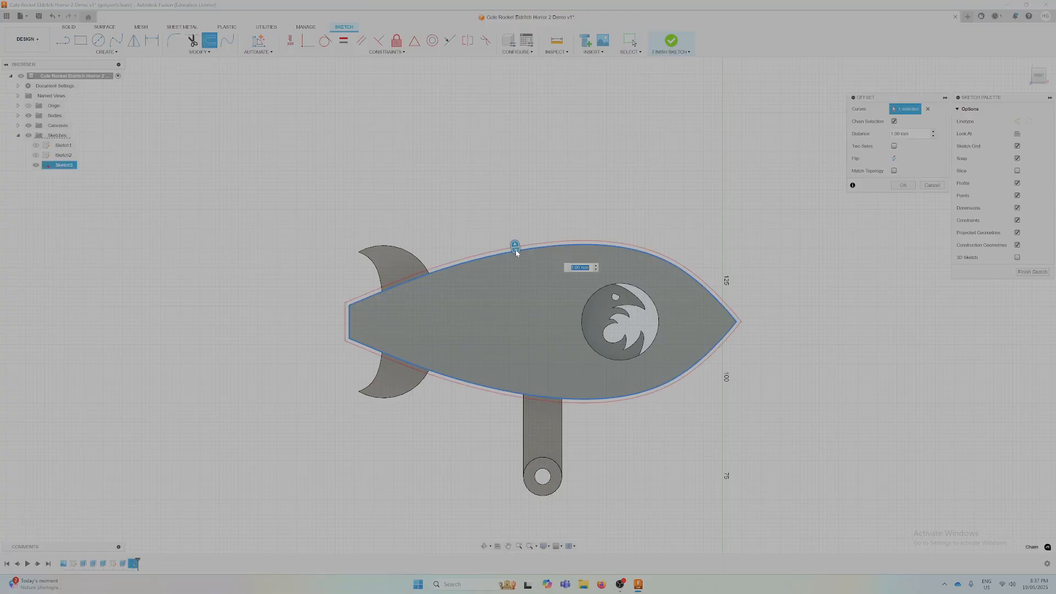
{"action": "left_click_drag", "start_coordinate": [514, 245], "coordinate": [516, 254]}
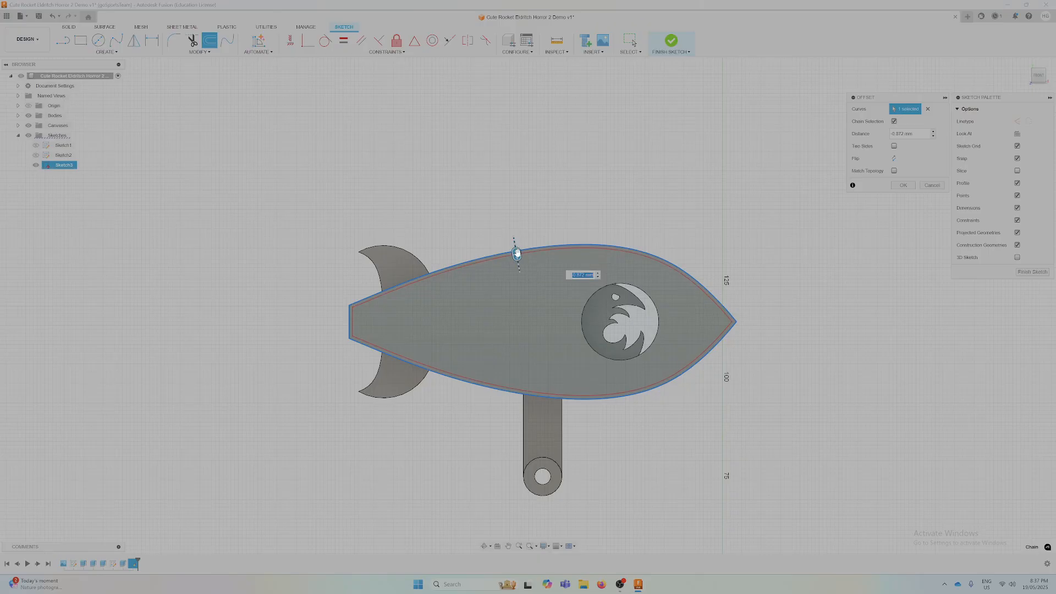
{"action": "left_click_drag", "start_coordinate": [516, 247], "coordinate": [517, 254]}
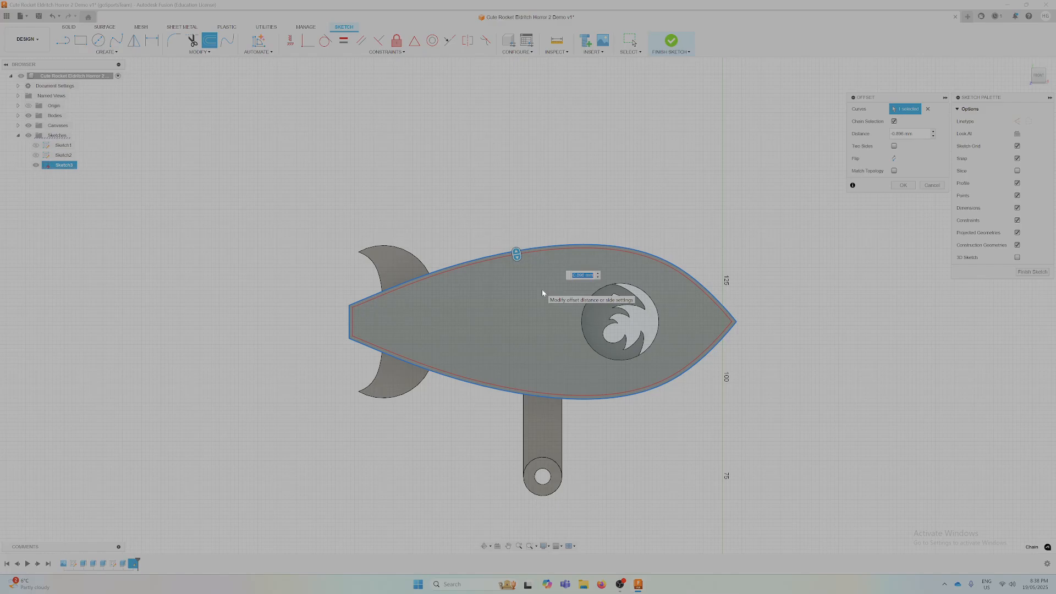
{"action": "type", "text": "1.2"}
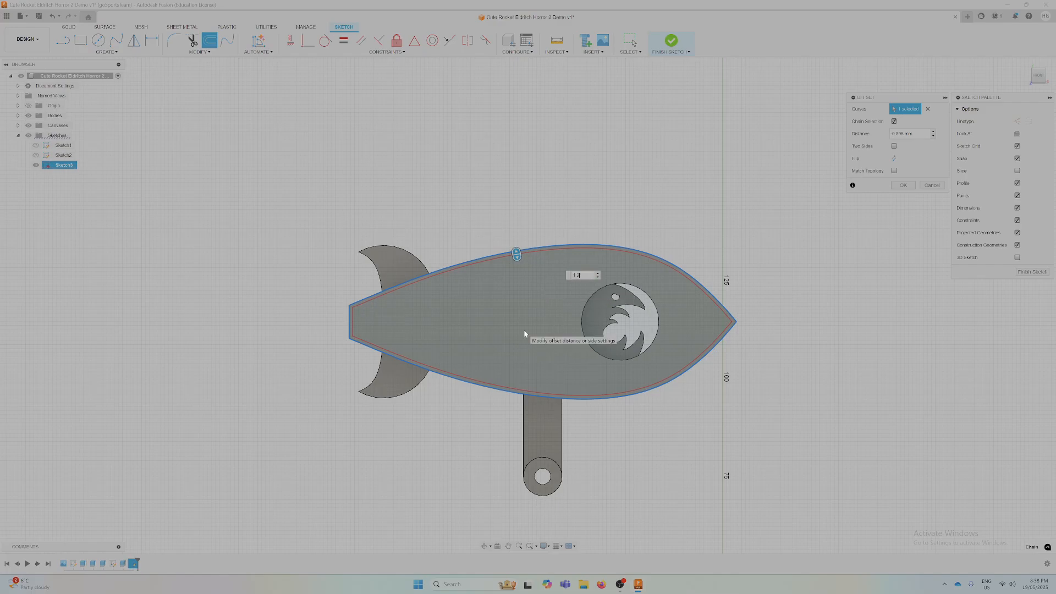
{"action": "key", "text": "Return"}
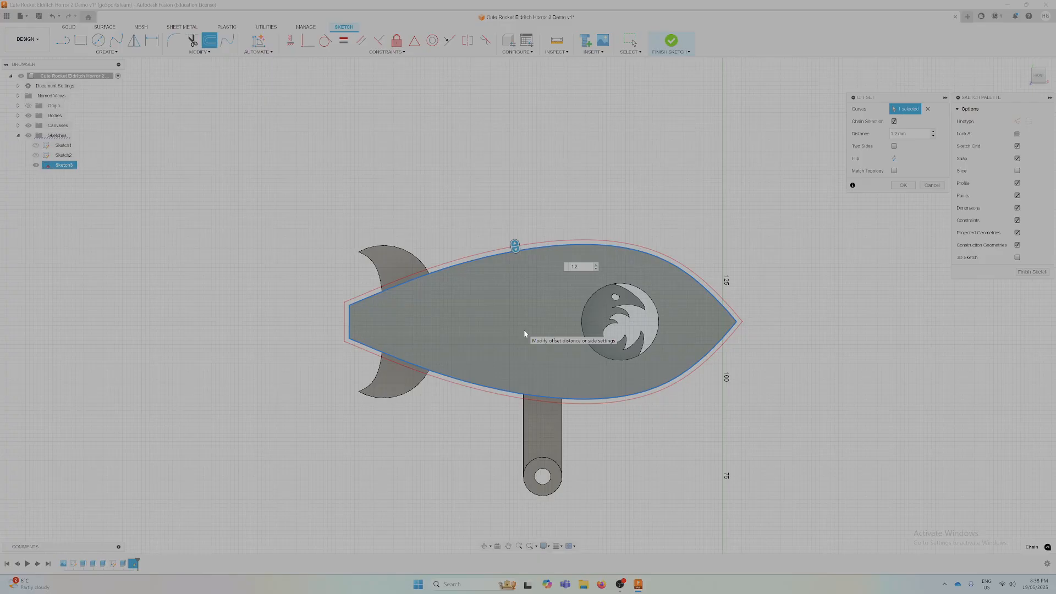
{"action": "type", "text": "-"}
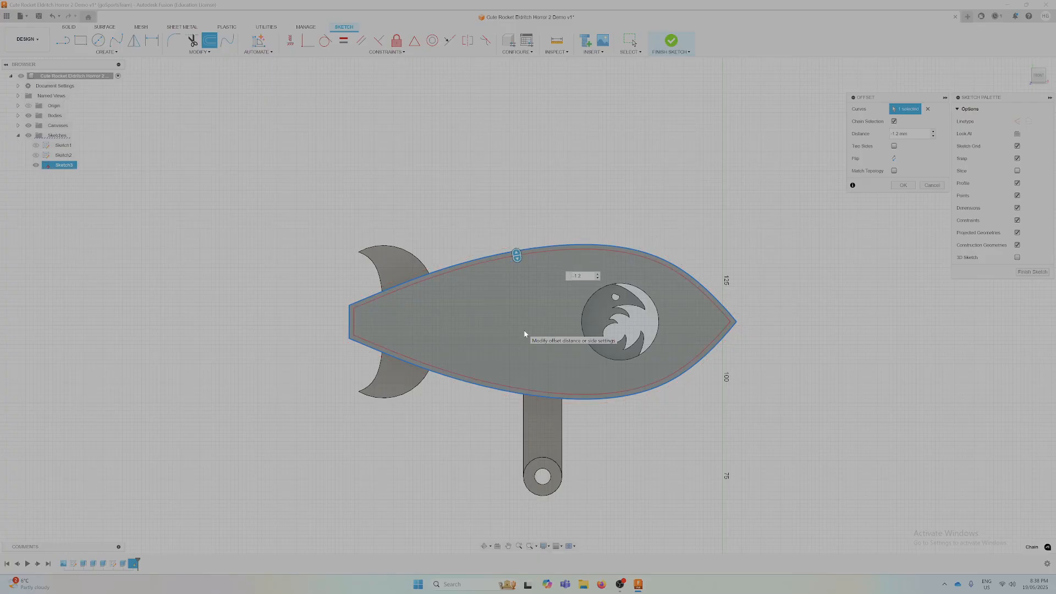
{"action": "key", "text": "Return"}
{"action": "scroll", "coordinate": [520, 278], "scroll_direction": "up", "scroll_amount": 5}
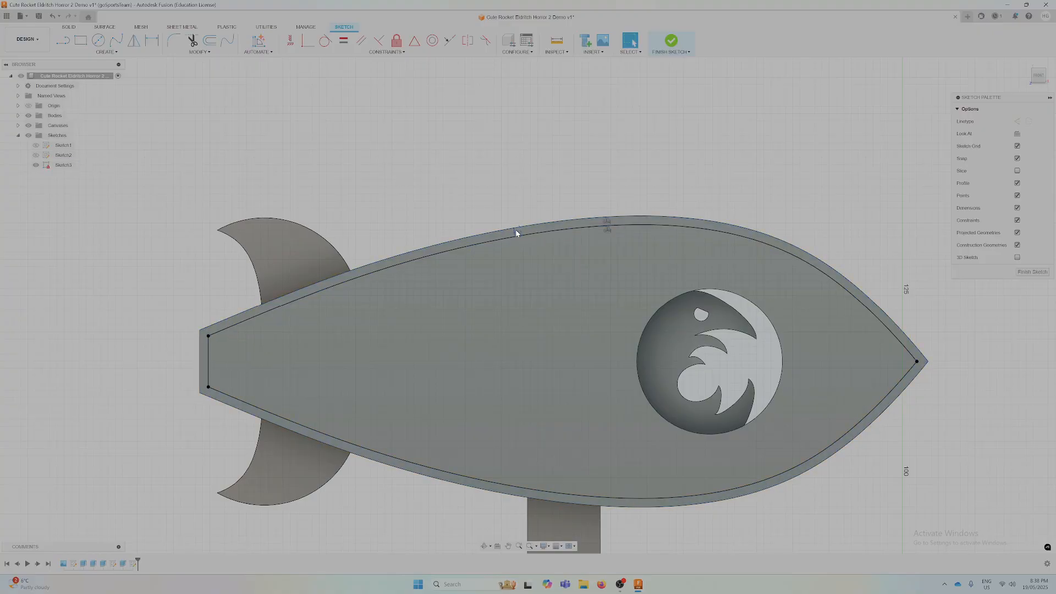
{"action": "scroll", "coordinate": [537, 235], "scroll_direction": "down", "scroll_amount": 2}
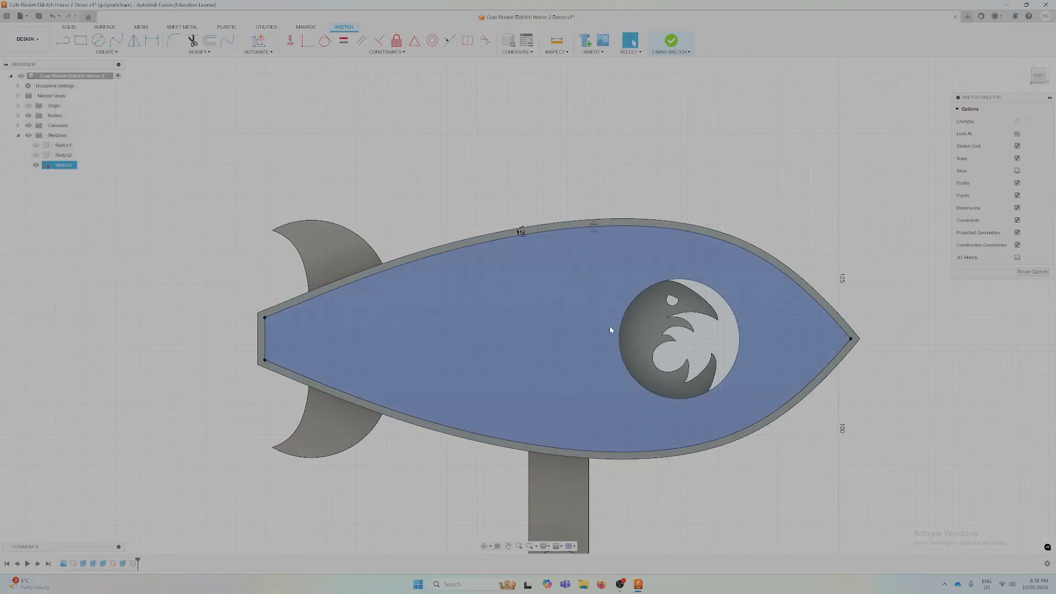
Offset the edge of the round opening 1.2 mm outward in the same sketch
{"action": "left_click", "coordinate": [209, 40]}
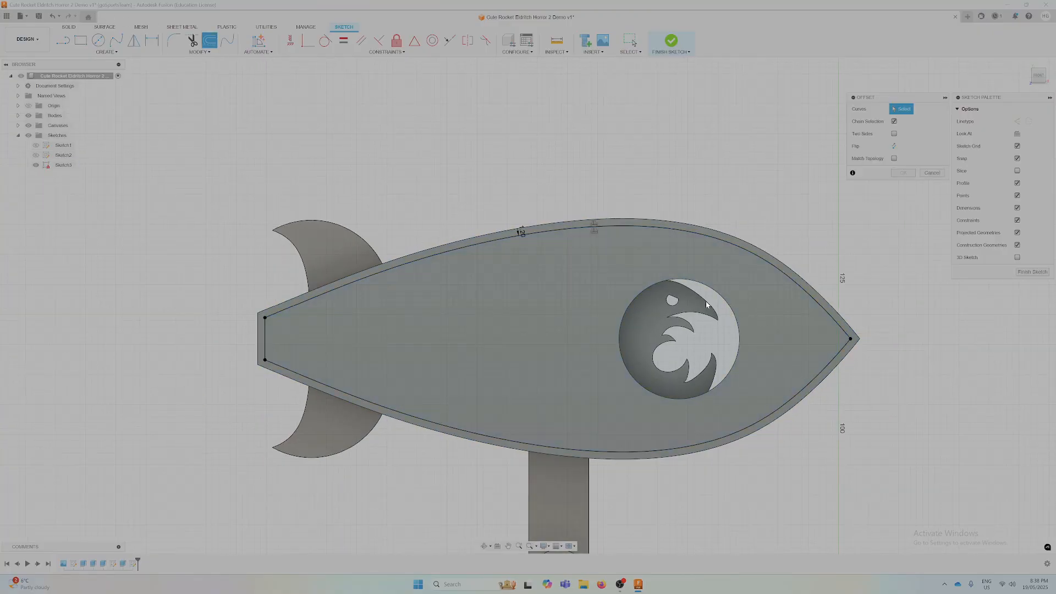
{"action": "left_click", "coordinate": [647, 289]}
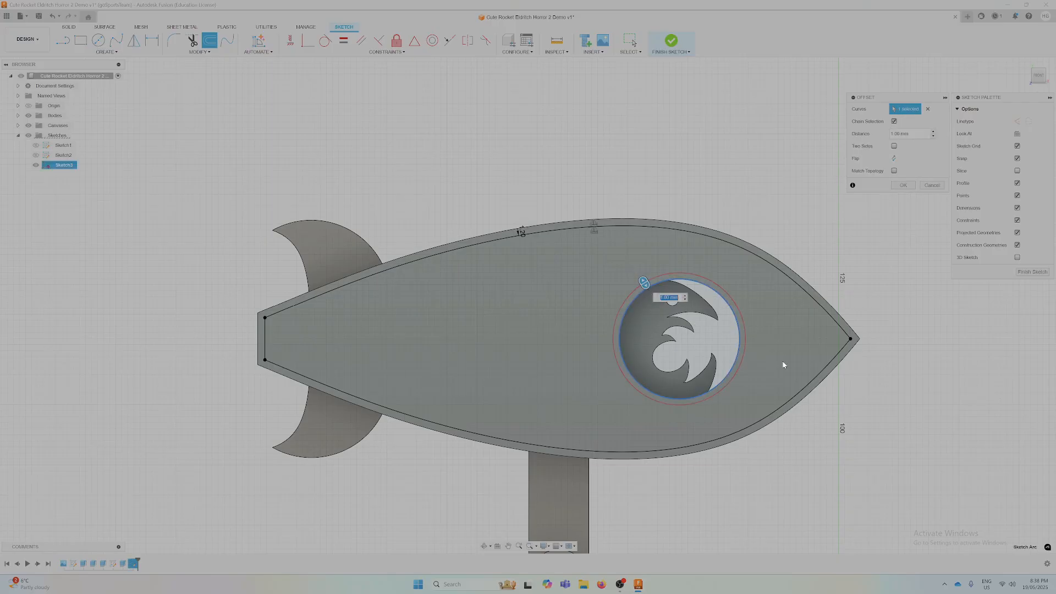
{"action": "key", "text": "Return"}
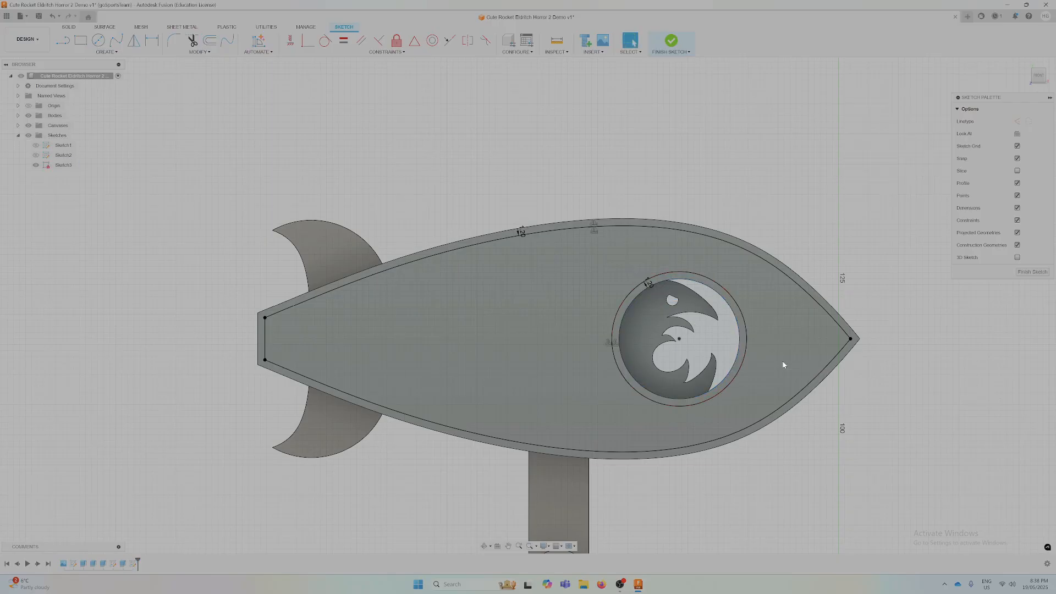
Extrude the border strip along the body's outline and the ring around the round opening 0.4 mm as a join
{"action": "key", "text": "e"}
{"action": "left_click", "coordinate": [495, 235]}
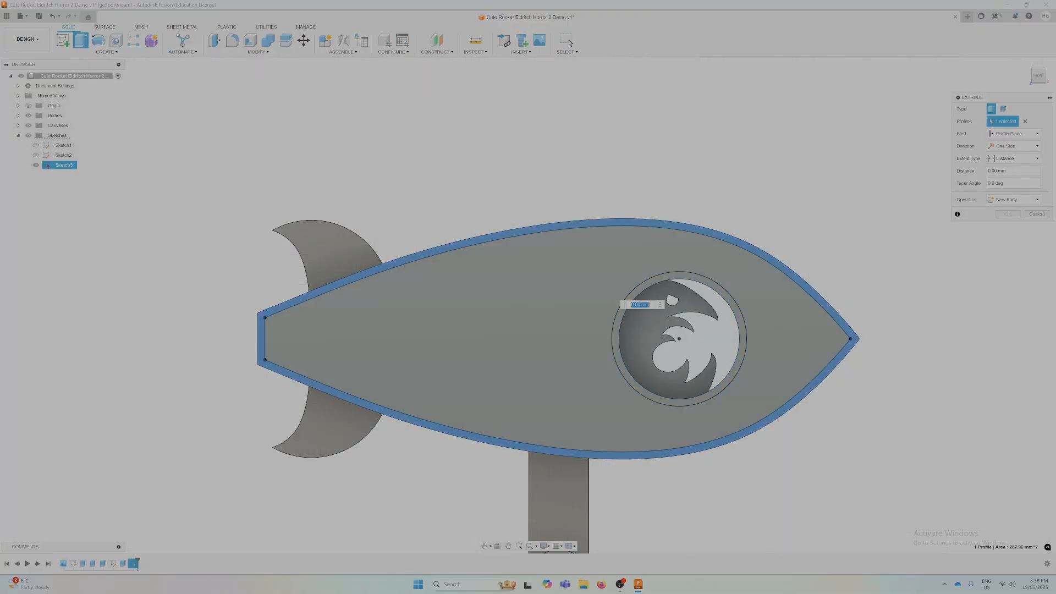
{"action": "left_click", "coordinate": [613, 408]}
{"action": "scroll", "coordinate": [613, 408], "scroll_direction": "down", "scroll_amount": 3}
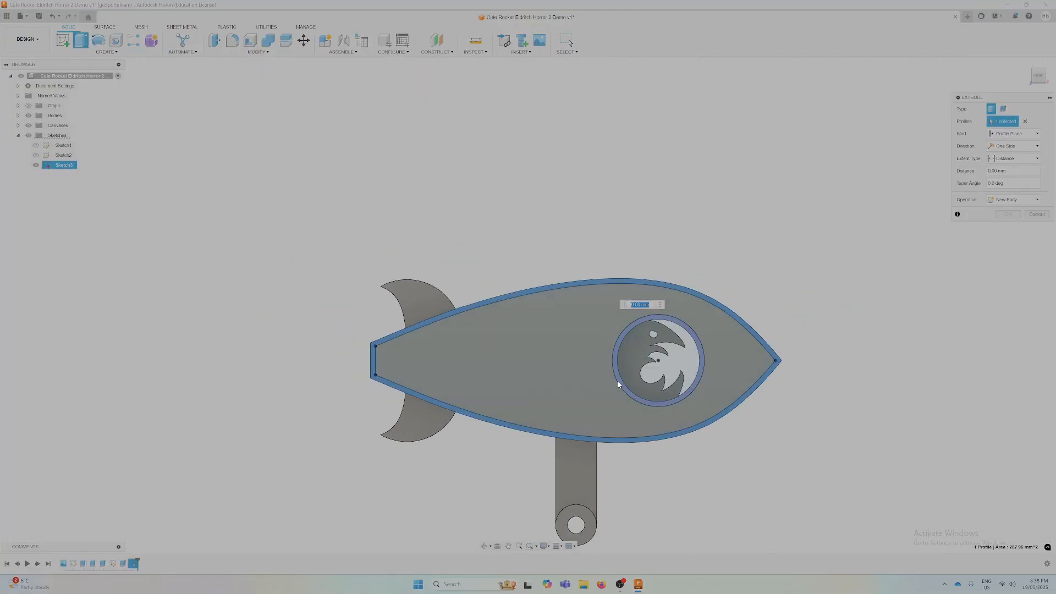
{"action": "middle_click_drag", "start_coordinate": [607, 431], "coordinate": [690, 344], "text": "shift"}
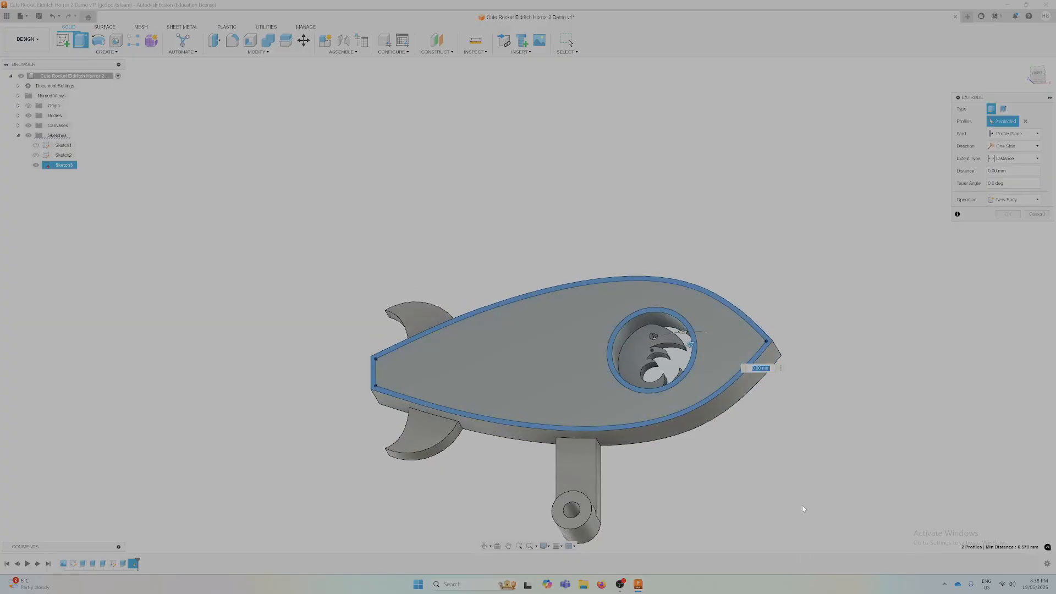
{"action": "type", "text": "4"}
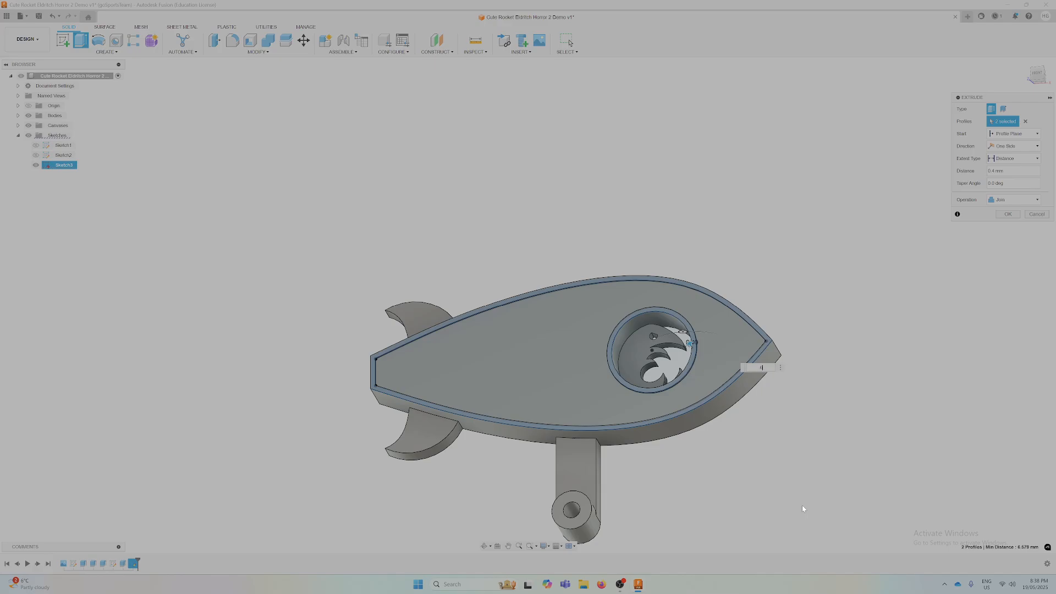
{"action": "key", "text": "Return"}
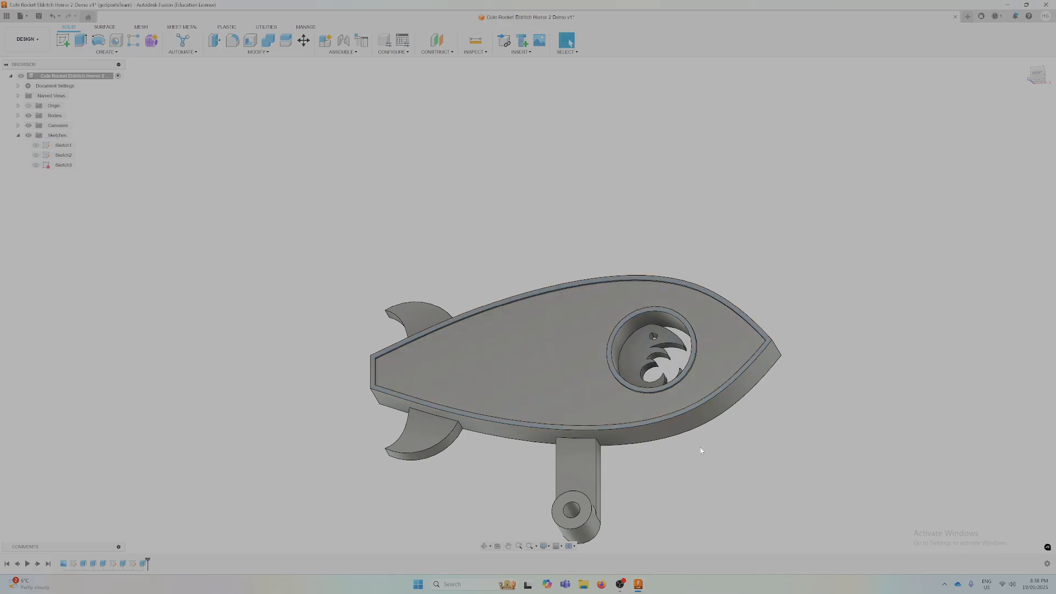
Examine the finished rocket from the front, the back and the home view, checking the raised borders and the logo cutout
{"action": "middle_click_drag", "start_coordinate": [540, 406], "coordinate": [421, 318], "text": "shift"}
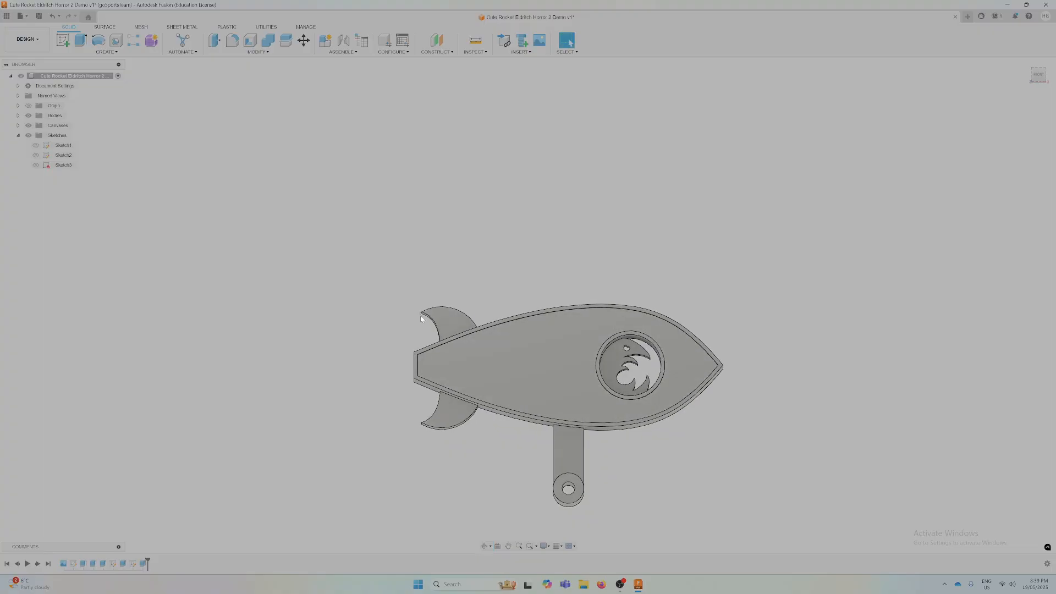
{"action": "middle_click_drag", "start_coordinate": [541, 387], "coordinate": [537, 354], "text": "shift"}
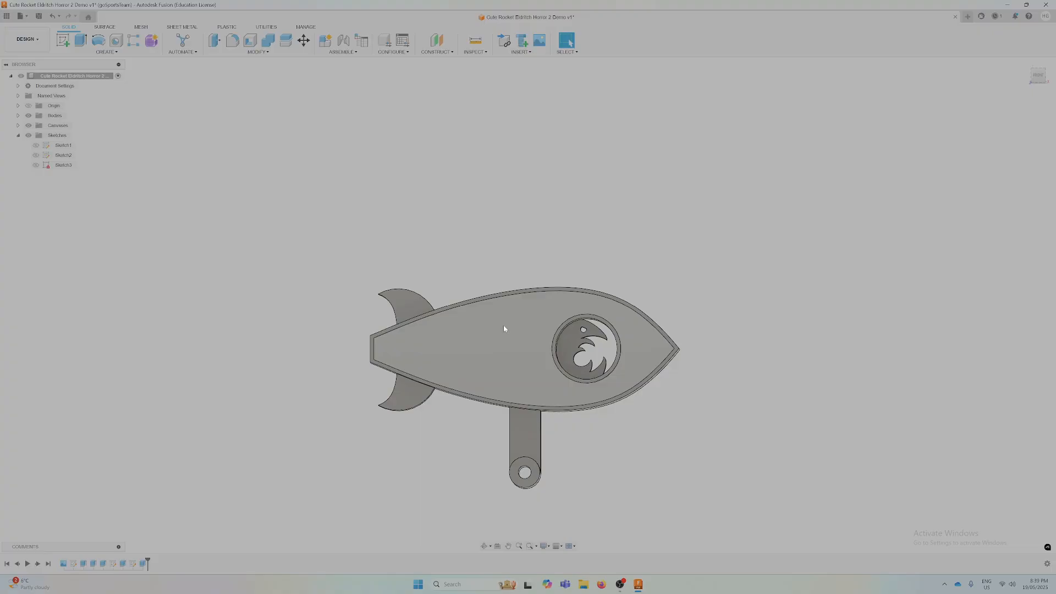
{"action": "scroll", "coordinate": [514, 329], "scroll_direction": "down", "scroll_amount": 1}
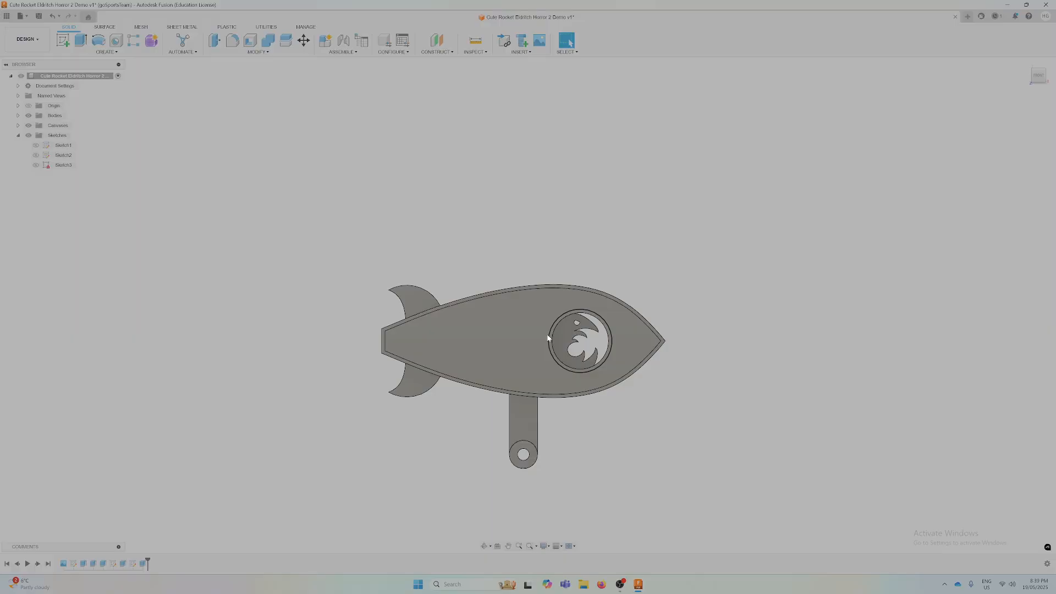
{"action": "scroll", "coordinate": [514, 341], "scroll_direction": "up", "scroll_amount": 1}
{"action": "middle_click_drag", "start_coordinate": [523, 339], "coordinate": [538, 297]}
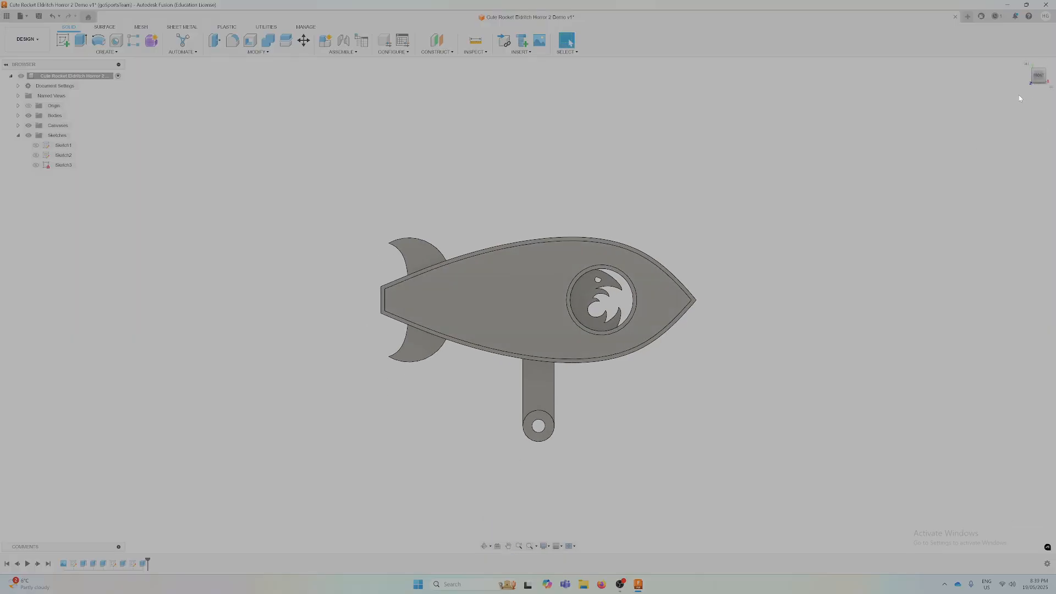
{"action": "left_click", "coordinate": [1026, 64]}
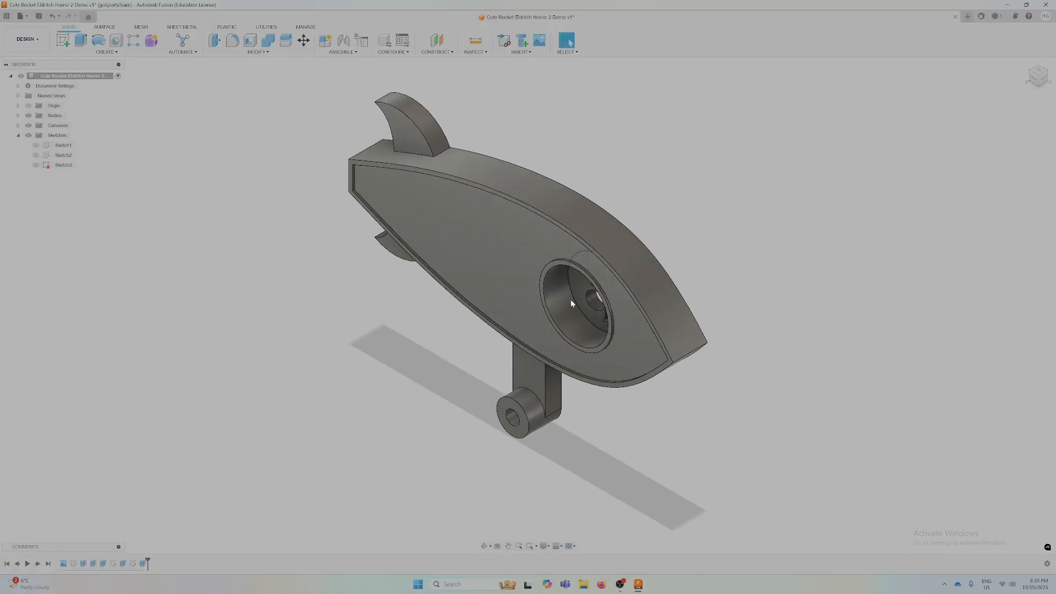
{"action": "middle_click_drag", "start_coordinate": [633, 327], "coordinate": [543, 320], "text": "shift"}
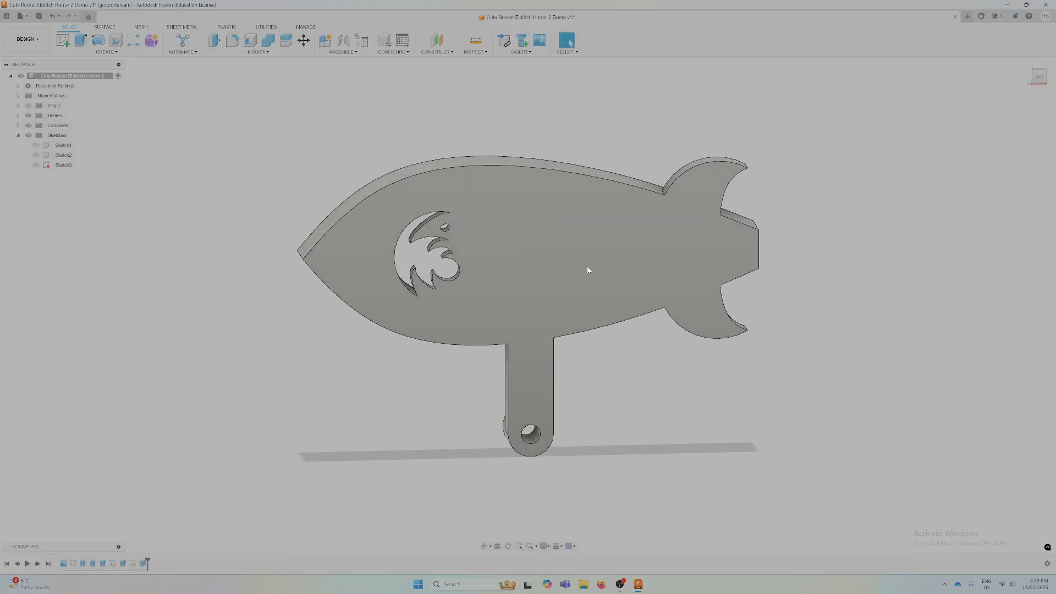
{"action": "middle_click_drag", "start_coordinate": [532, 271], "coordinate": [520, 283], "text": "shift"}
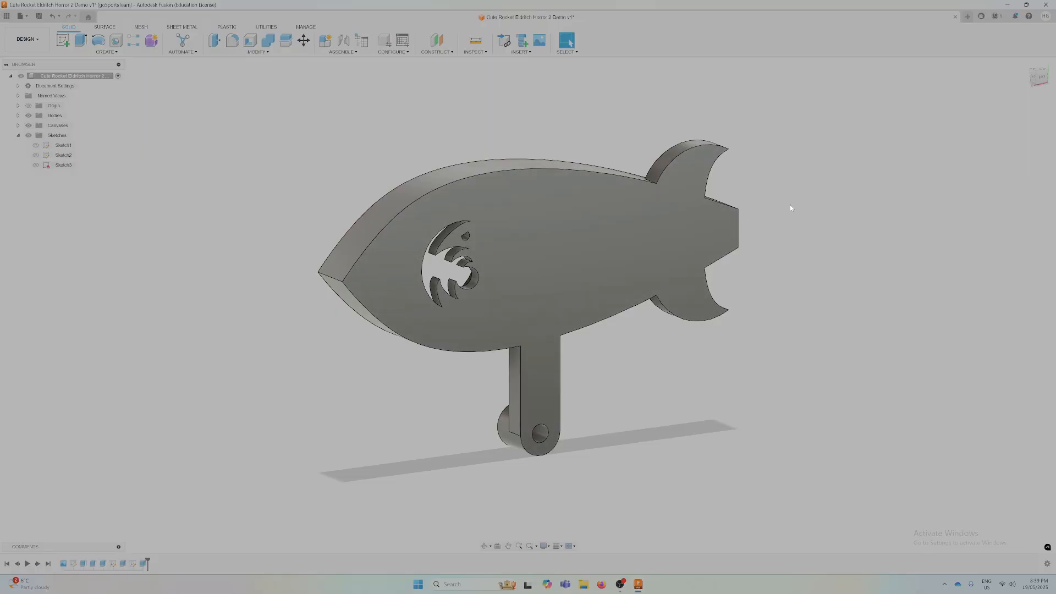
{"action": "middle_click_drag", "start_coordinate": [547, 305], "coordinate": [778, 210], "text": "shift"}
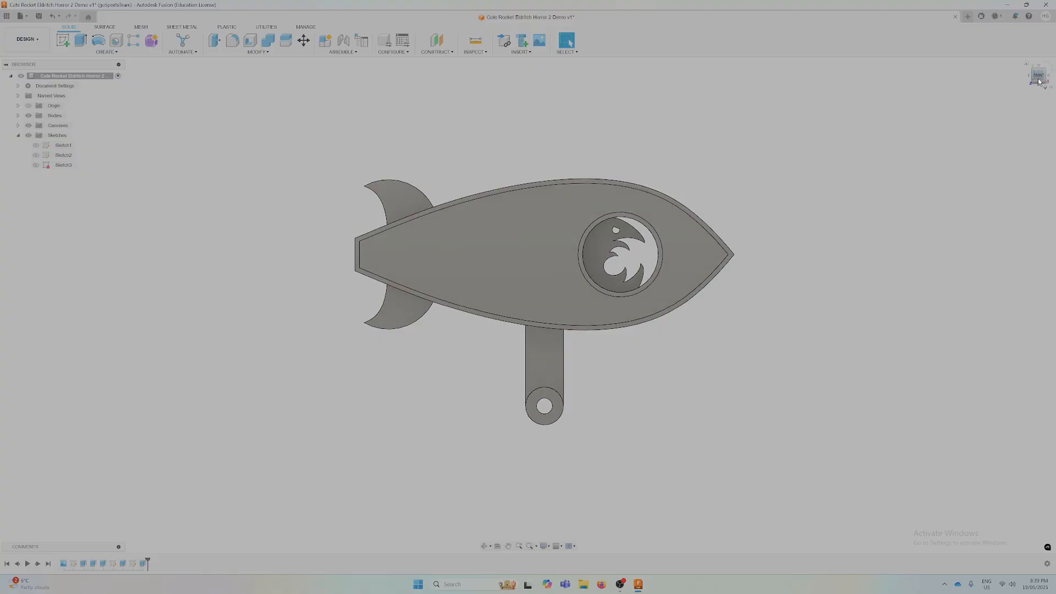
{"action": "left_click", "coordinate": [1028, 62]}
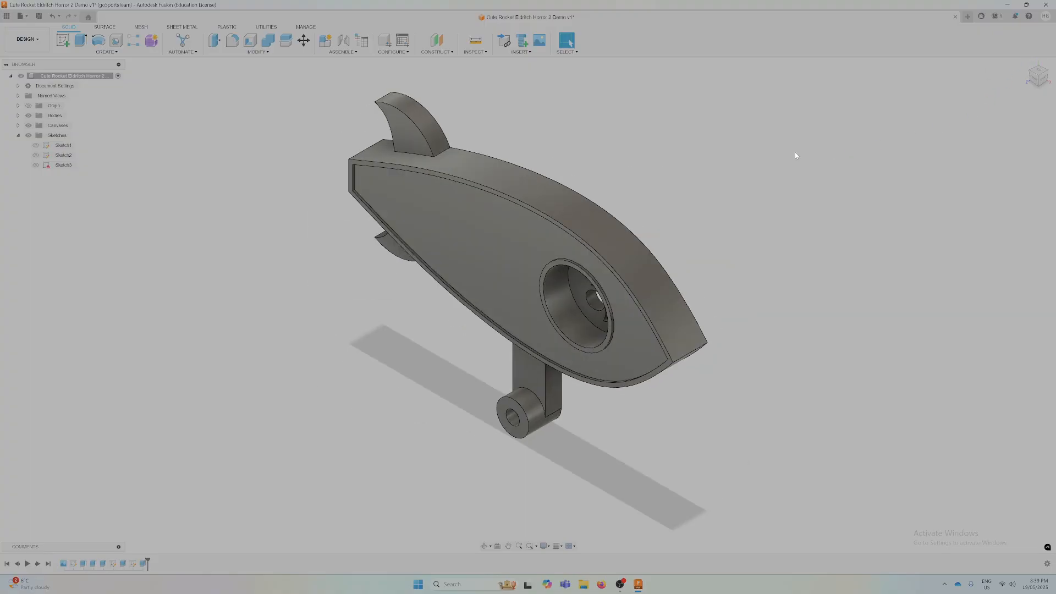
Save the design as a new version and collapse the Sketches folder
{"action": "left_click", "coordinate": [38, 16]}
{"action": "left_click", "coordinate": [539, 306]}
{"action": "left_click", "coordinate": [17, 135]}
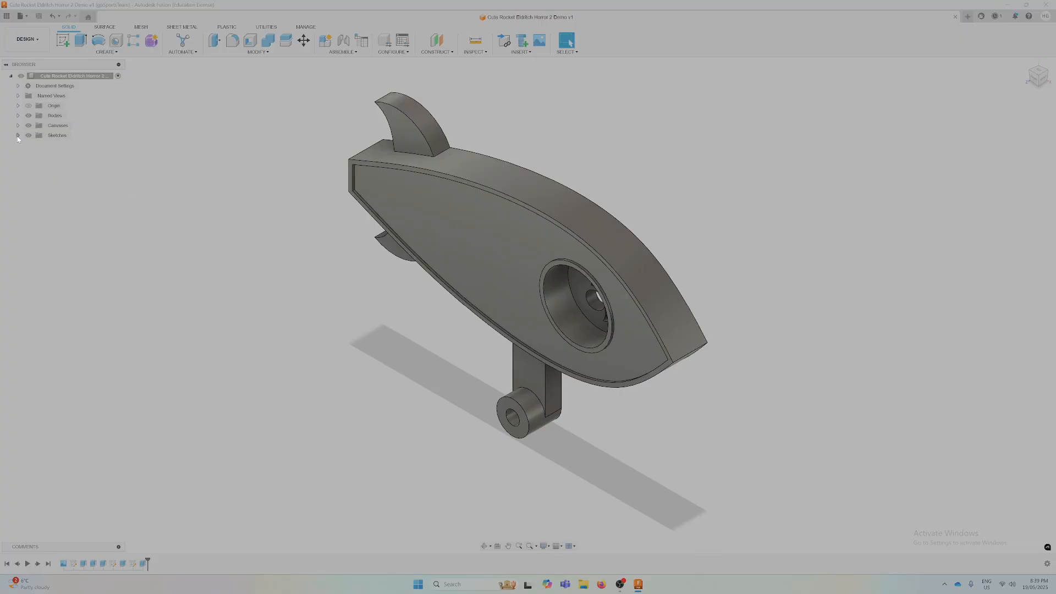
Expand the Bodies folder and set up Body1's mesh export as STL (Binary) in millimeters
{"action": "left_click", "coordinate": [17, 116]}
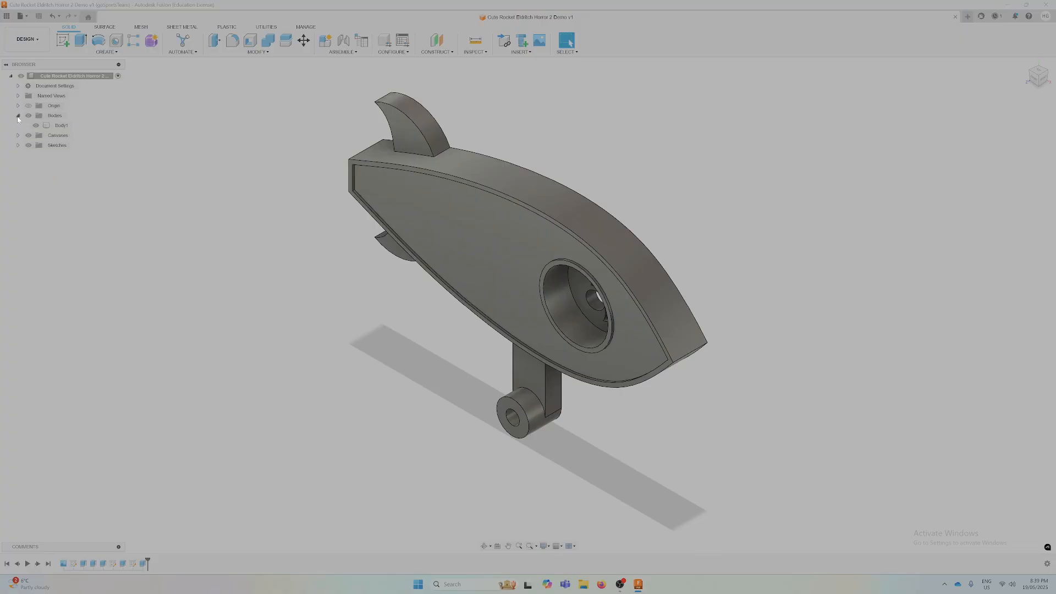
{"action": "left_click", "coordinate": [60, 126]}
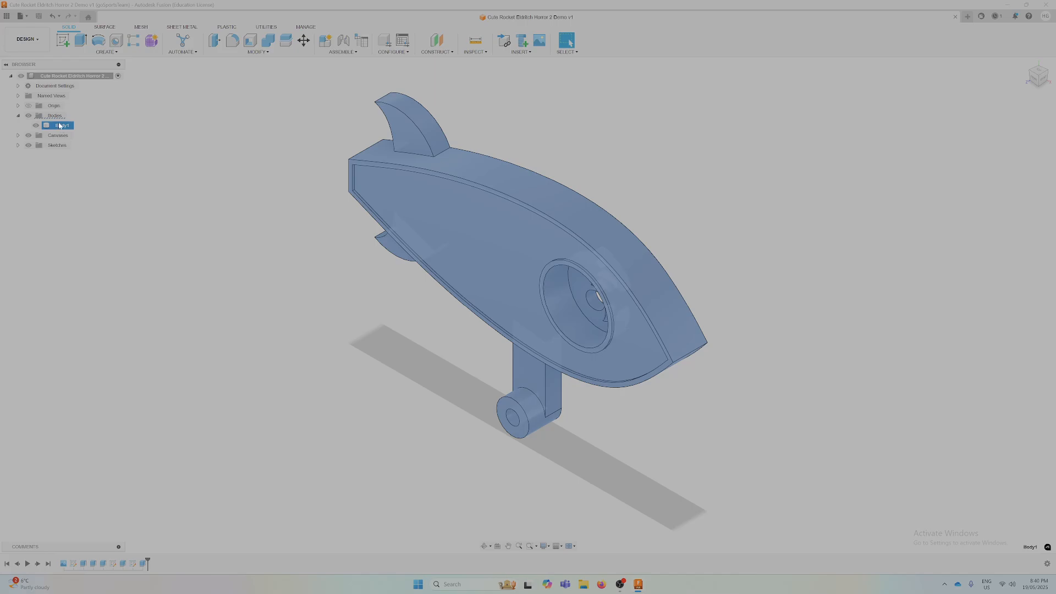
{"action": "right_click", "coordinate": [62, 128]}
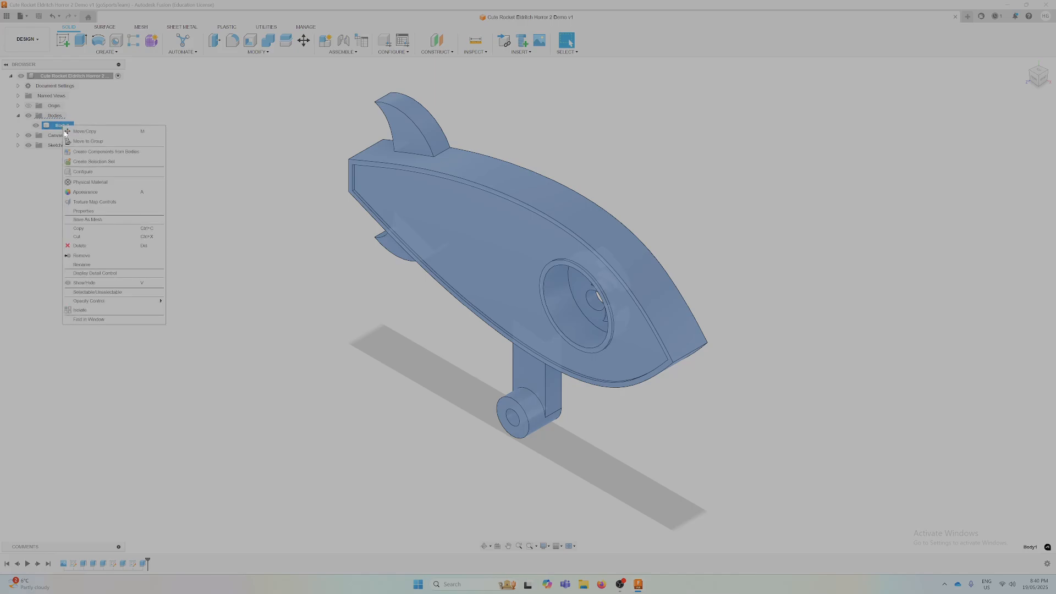
{"action": "left_click", "coordinate": [96, 219]}
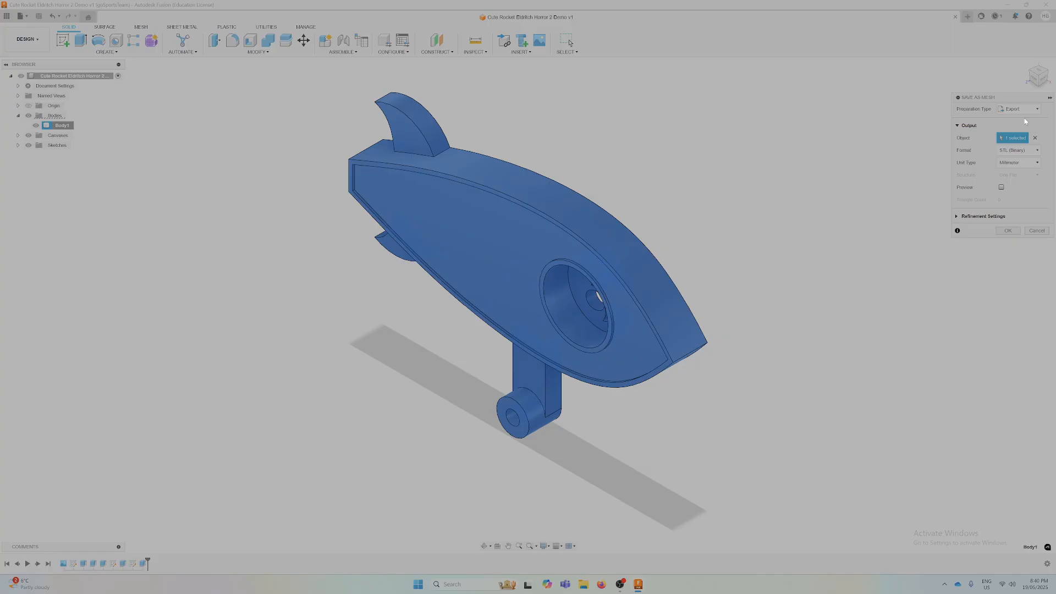
{"action": "left_click", "coordinate": [1033, 150]}
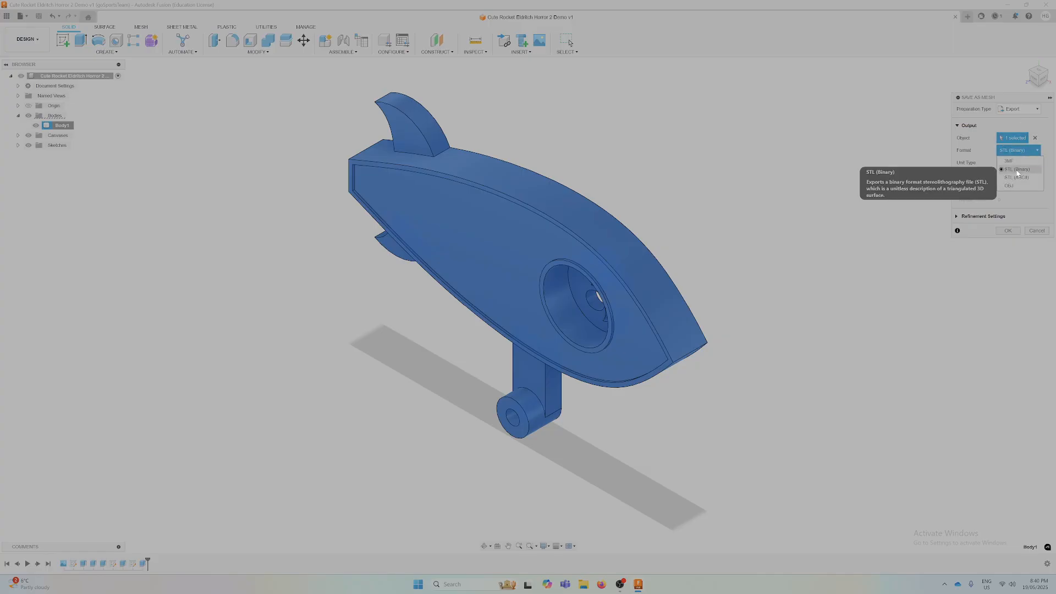
{"action": "left_click", "coordinate": [1016, 170]}
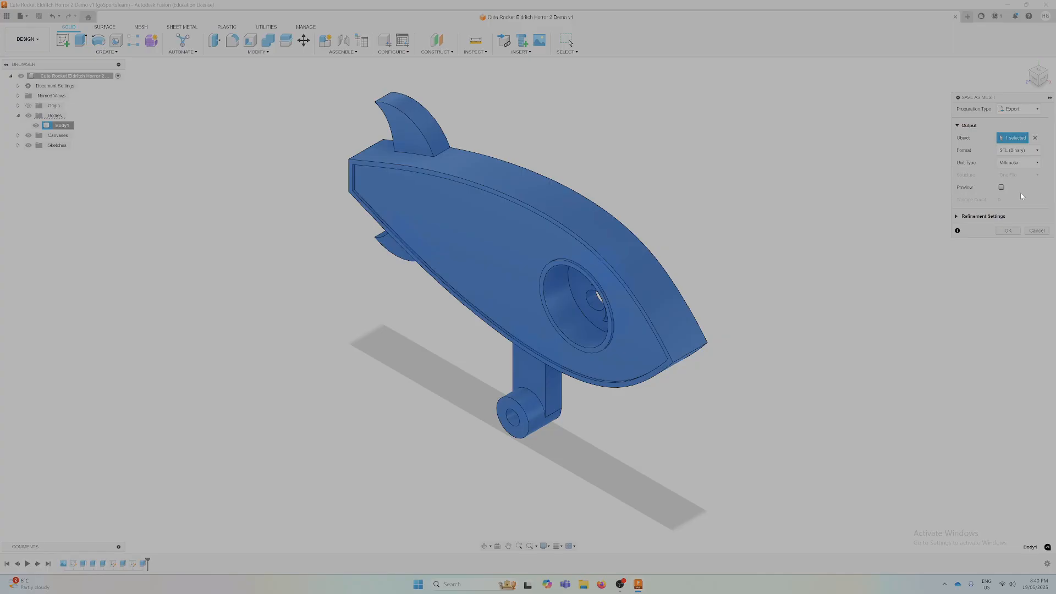
{"action": "left_click", "coordinate": [1021, 163]}
{"action": "left_click", "coordinate": [1021, 166]}
{"action": "left_click", "coordinate": [1008, 231]}
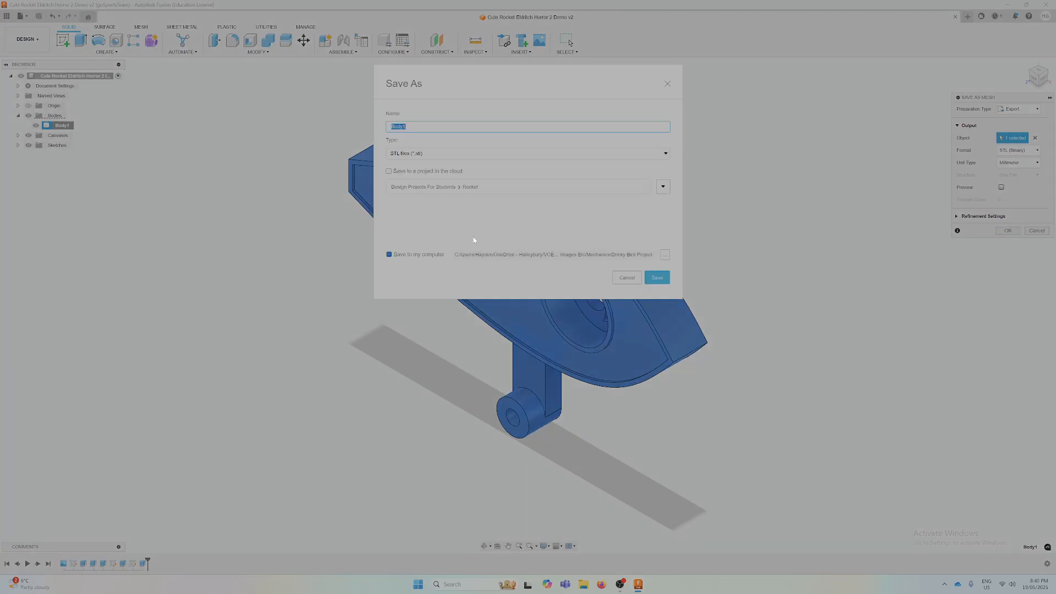
Save the STL file to the computer's Drinky Bird Project folder under a name ending in "Piece-Lilac"
{"action": "left_click", "coordinate": [665, 256]}
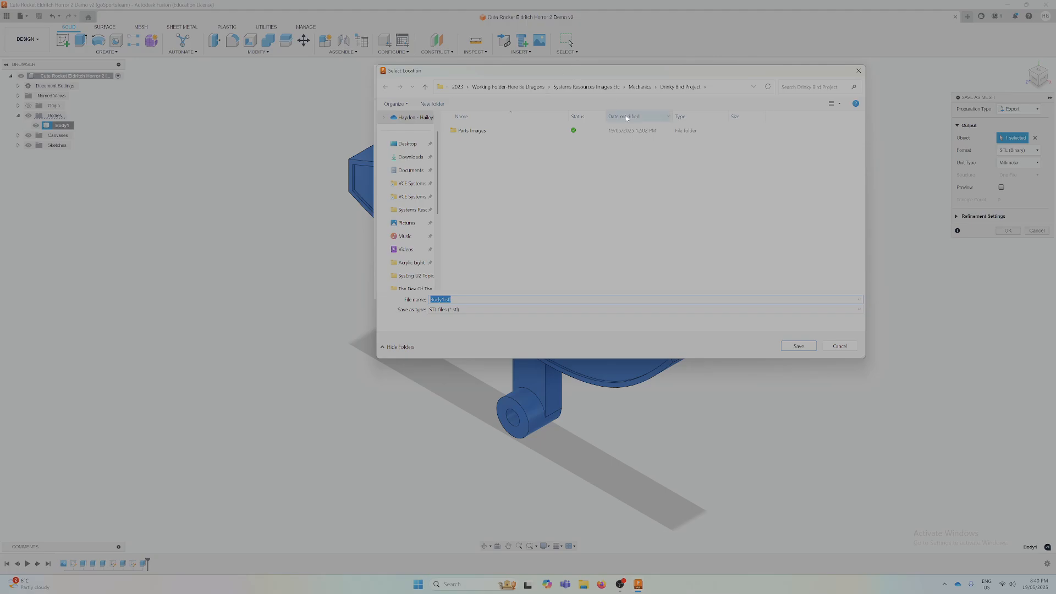
{"action": "left_click", "coordinate": [812, 348]}
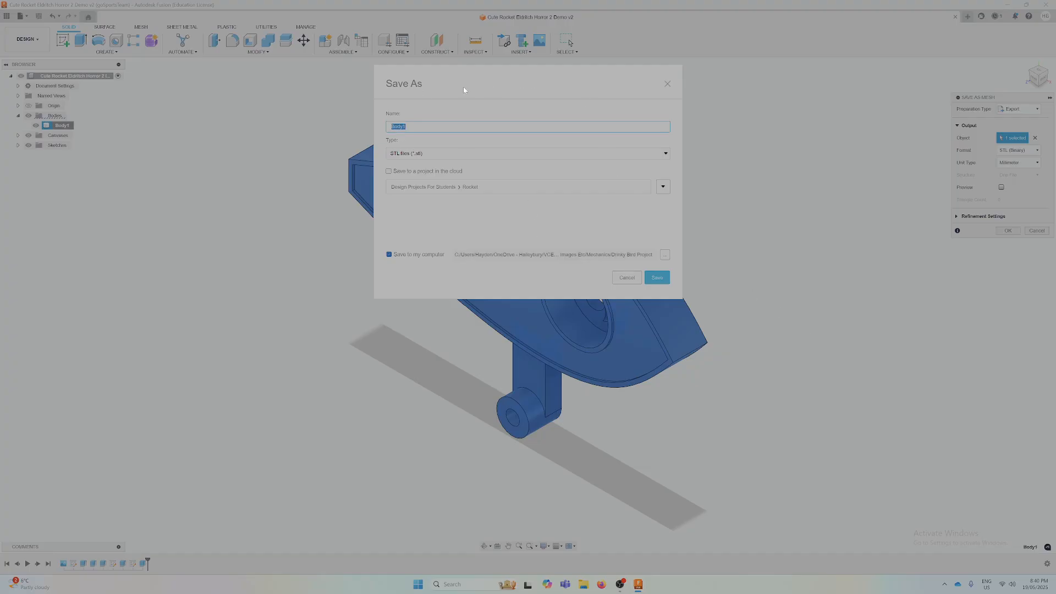
{"action": "left_click_drag", "start_coordinate": [457, 78], "coordinate": [479, 110]}
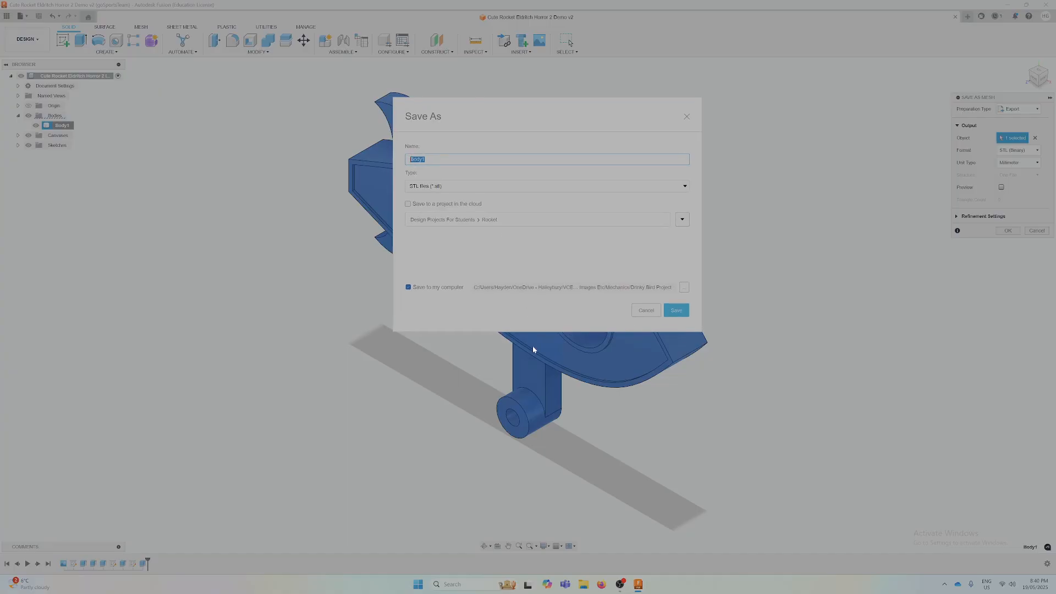
{"action": "type", "text": "Mi"}
{"action": "type", "text": " G"}
{"action": "type", "text": "ject Piece-Lilac"}
{"action": "left_click", "coordinate": [675, 310]}
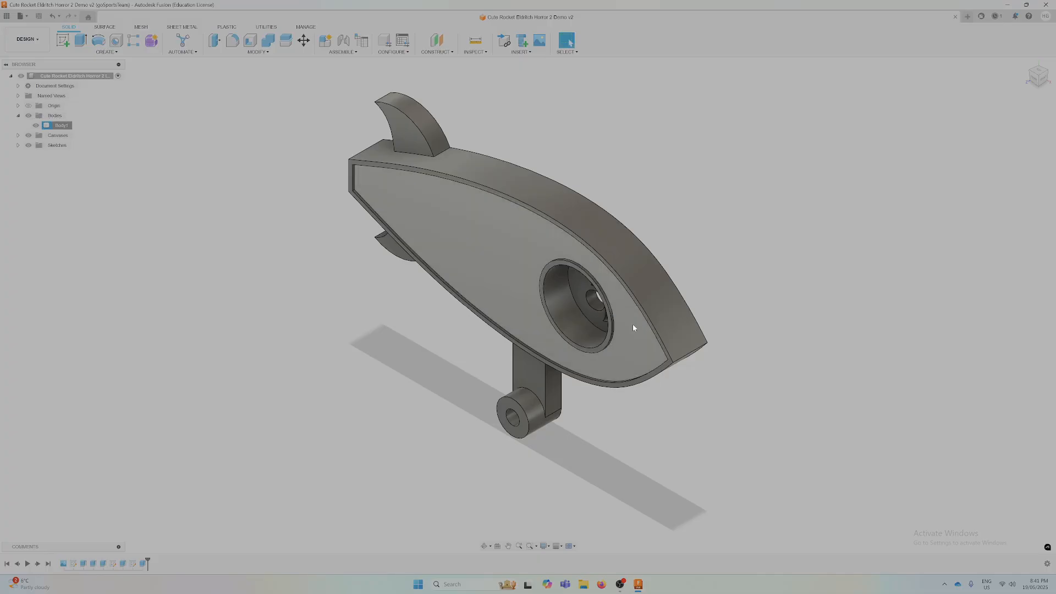
View the rocket straight on from the front
{"action": "middle_click_drag", "start_coordinate": [596, 311], "coordinate": [637, 297], "text": "shift"}
{"action": "left_click", "coordinate": [1038, 75]}
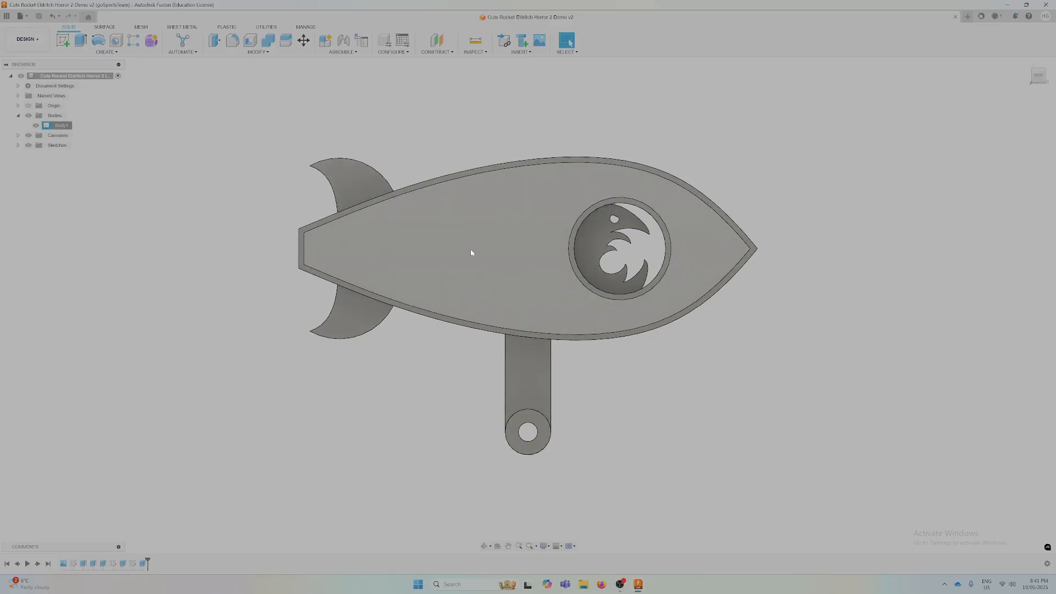